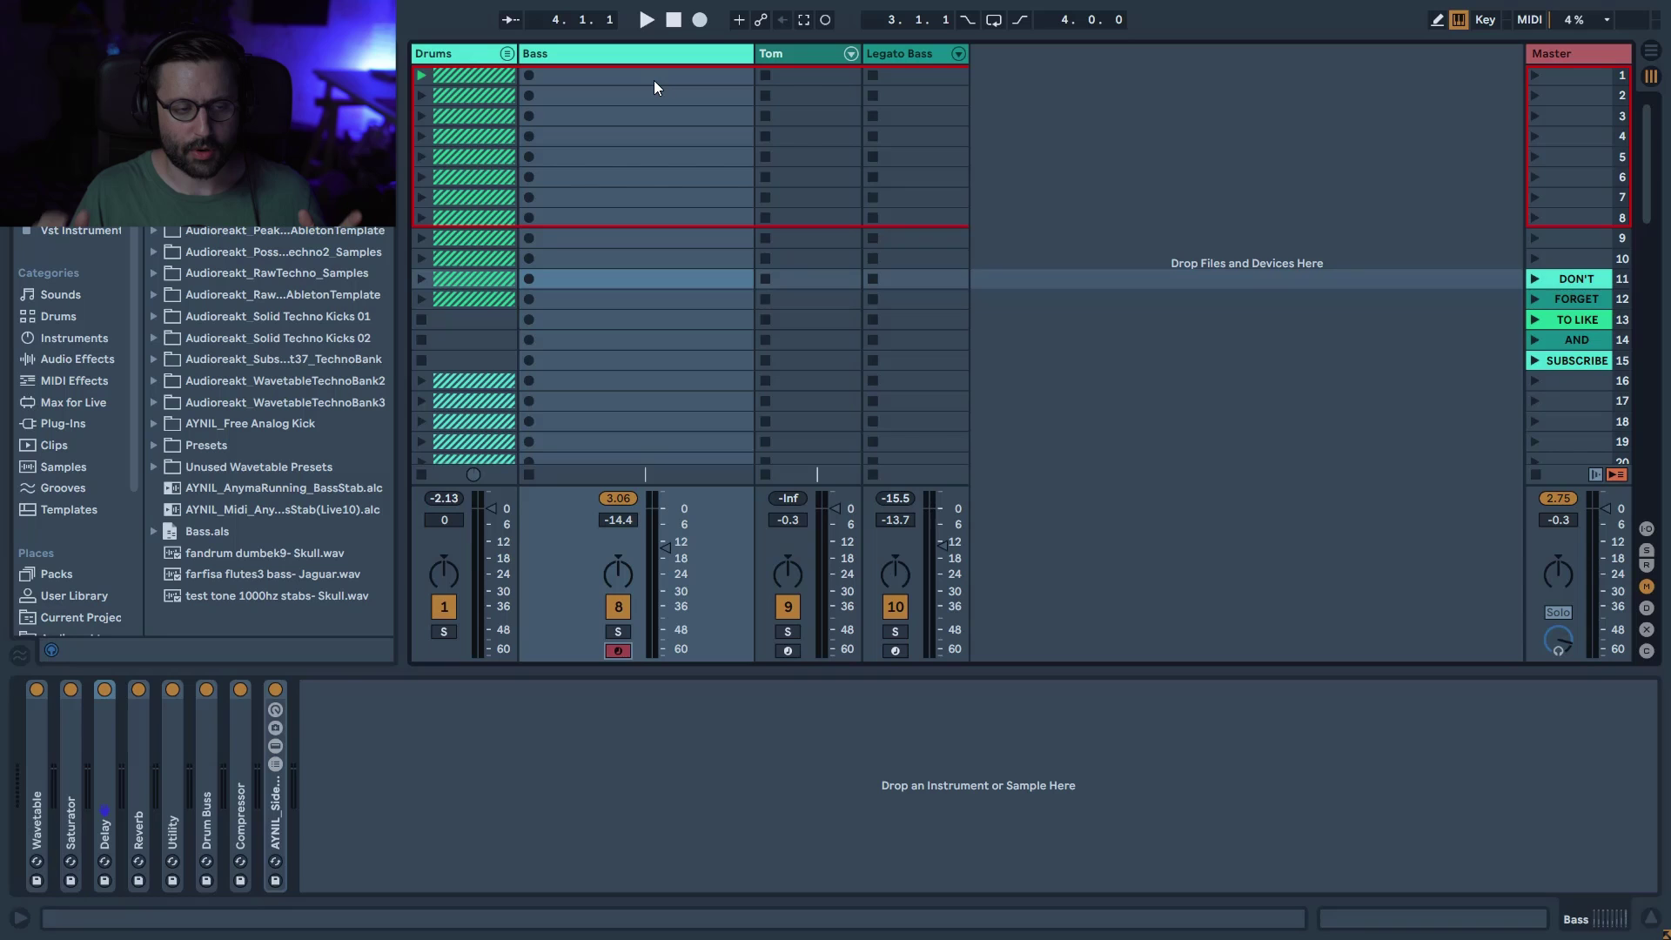
- Create a new MIDI clip in Bass slot 1 and shorten its loop to two beats
click(654, 80)
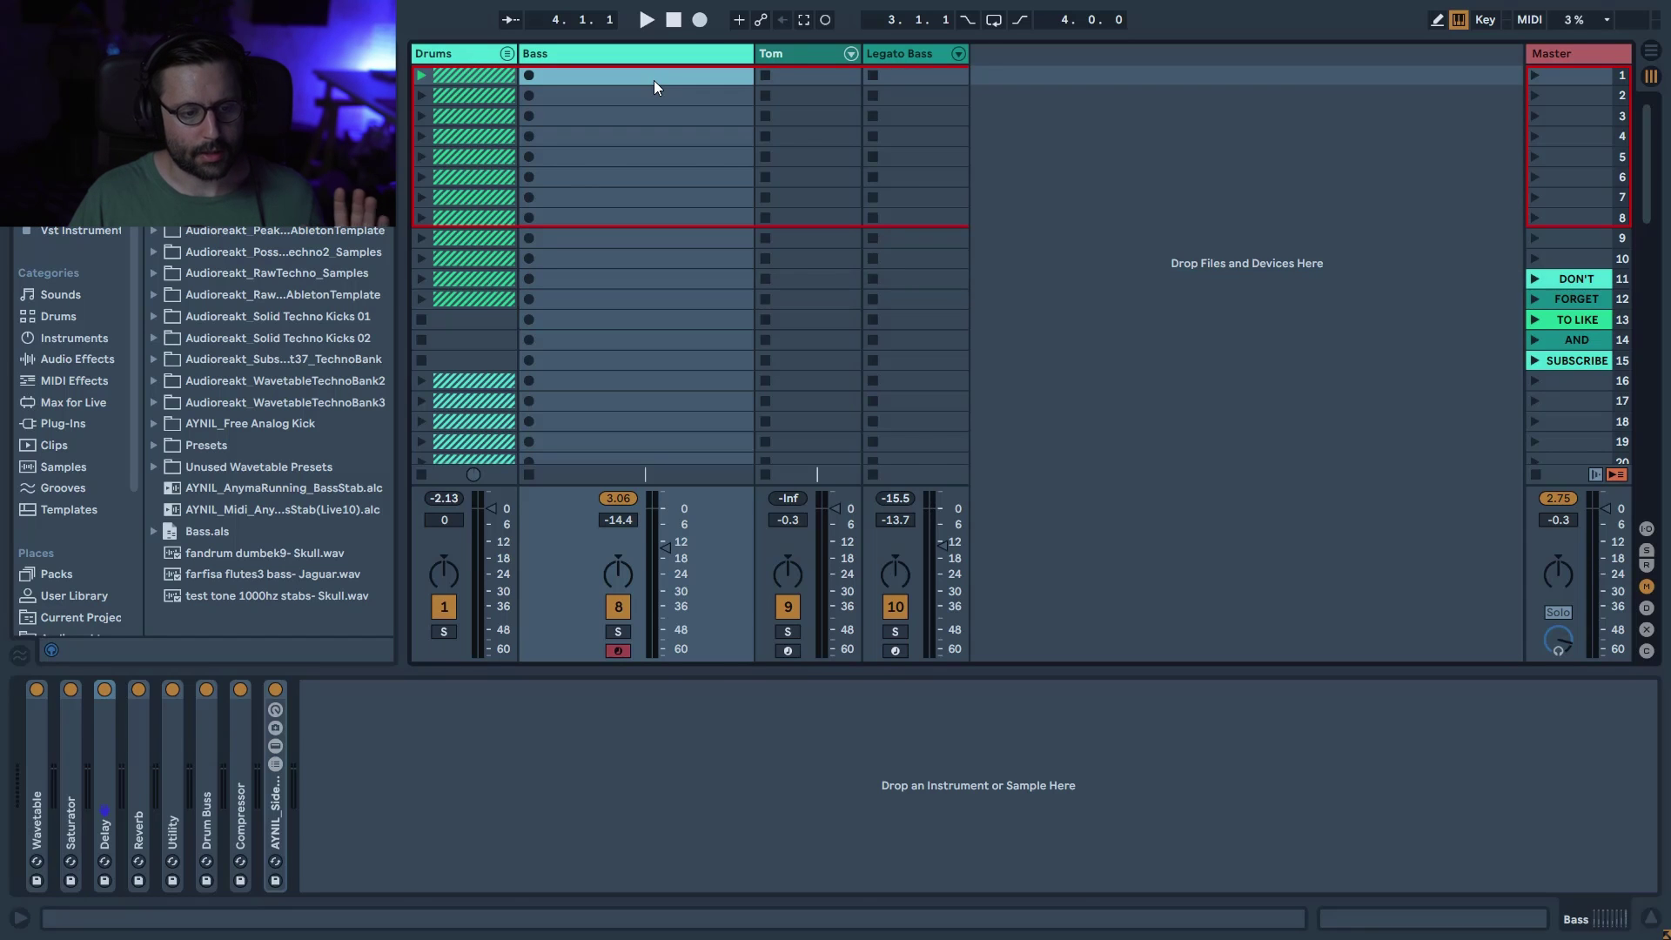
double_click(654, 80)
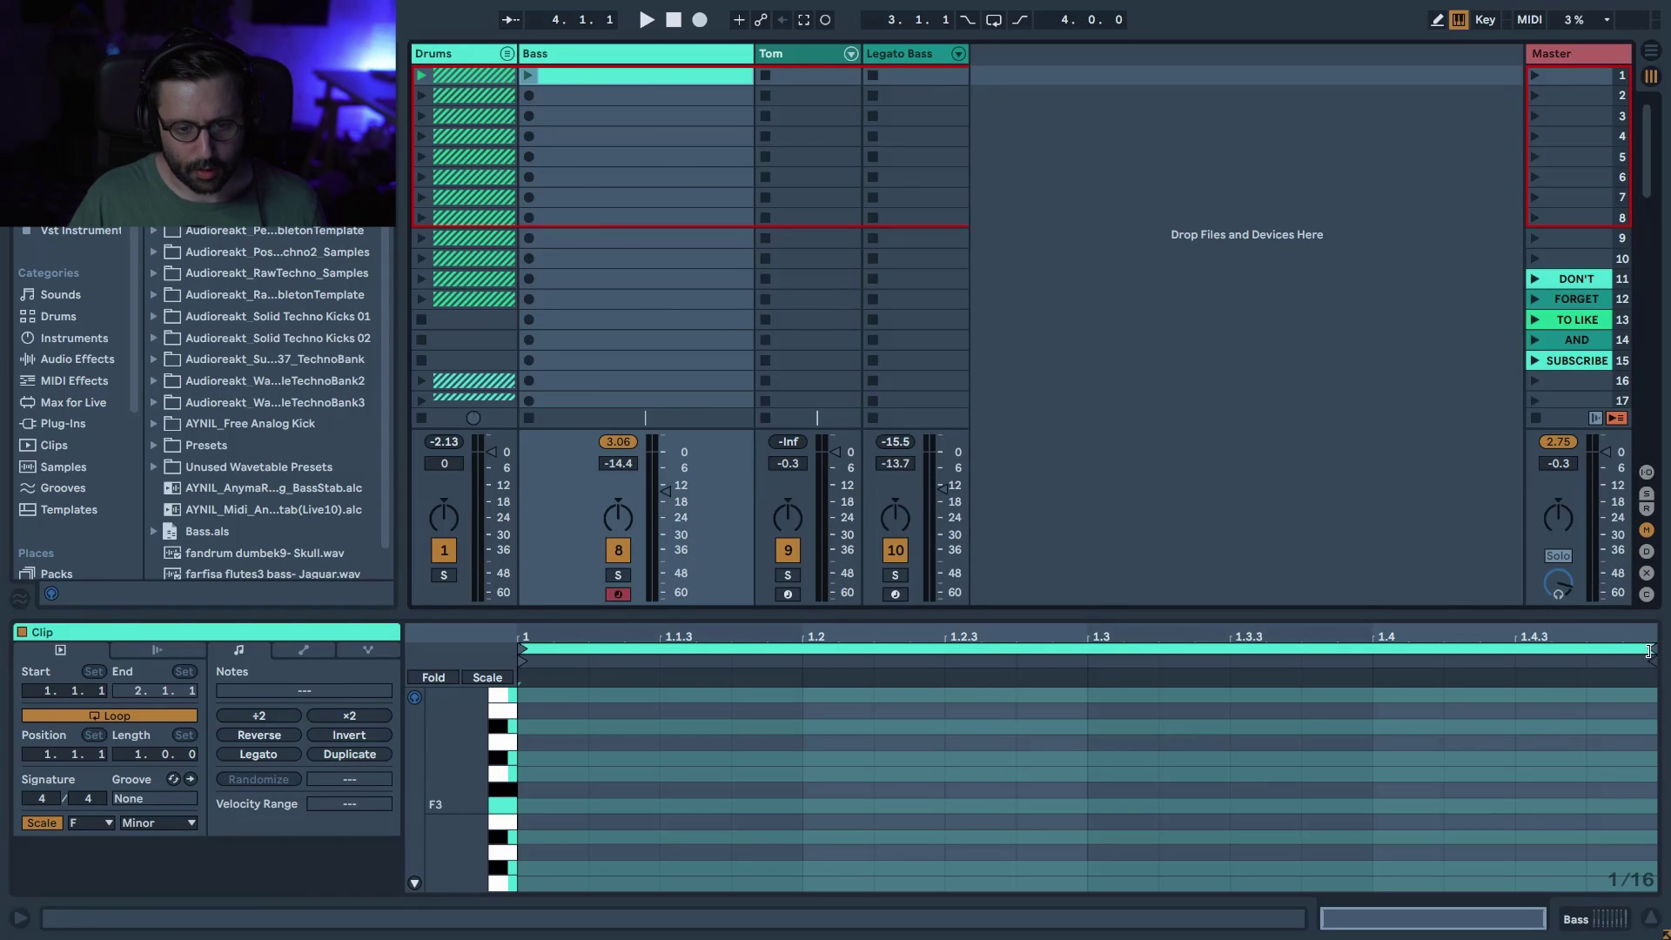
drag(1649, 651, 1107, 651)
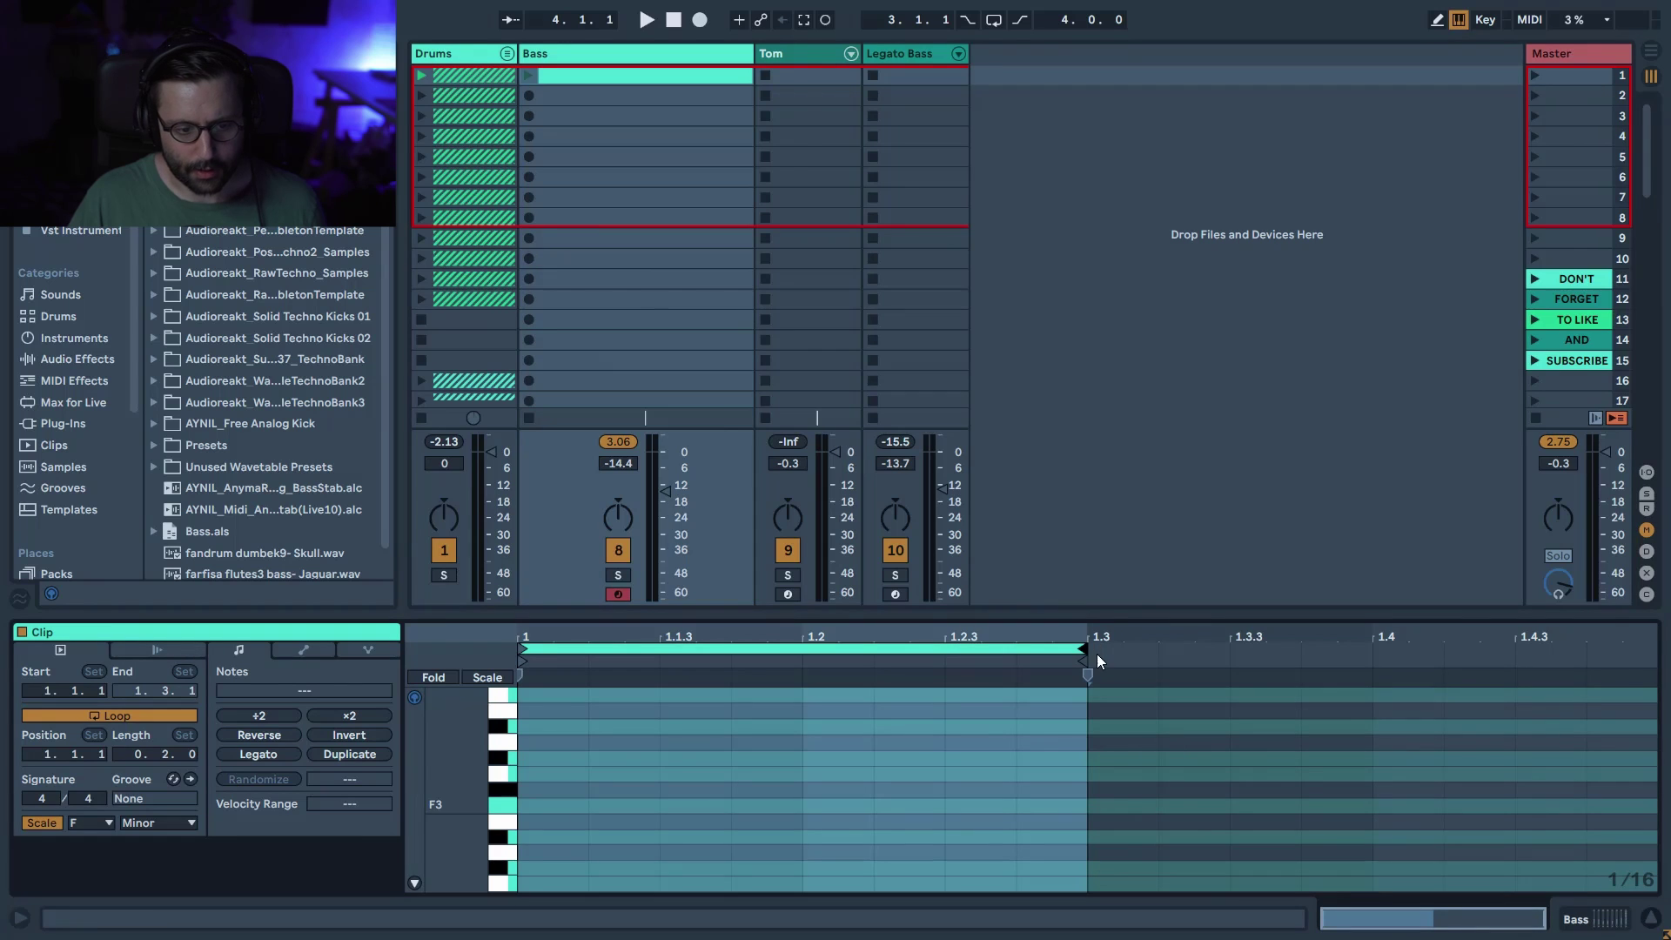
scroll(457, 783, down, 5)
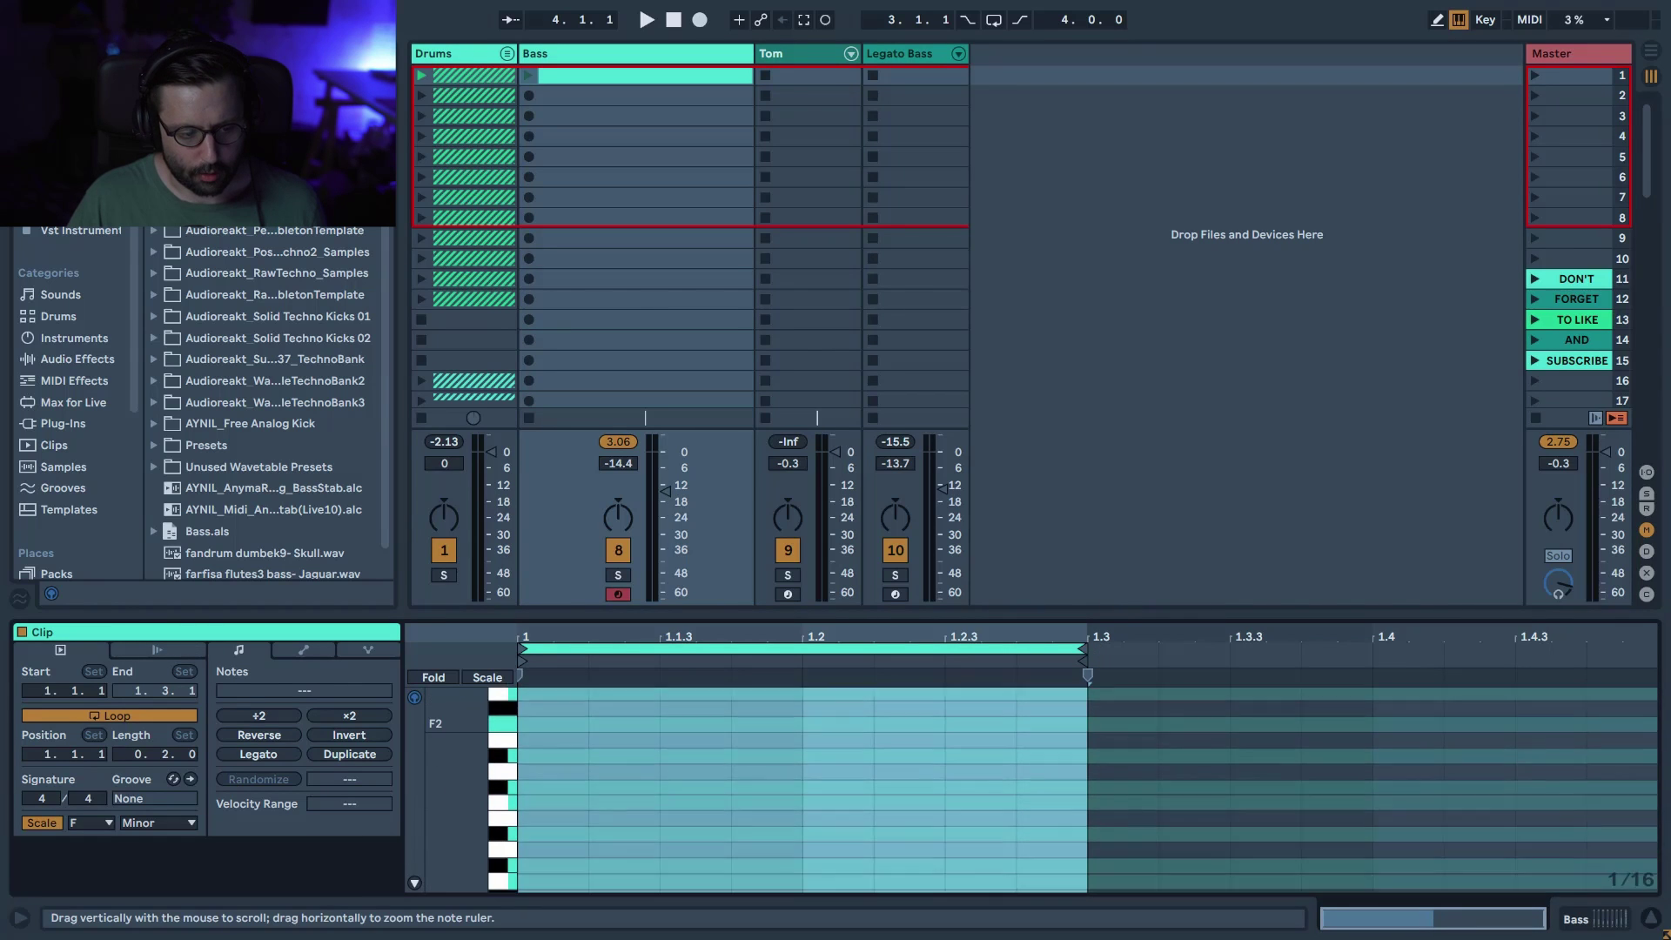
scroll(457, 783, down, 1)
- On a 1/16 grid, draw an F1 note and repeat it to fill the loop, then fold the editor
right_click(653, 796)
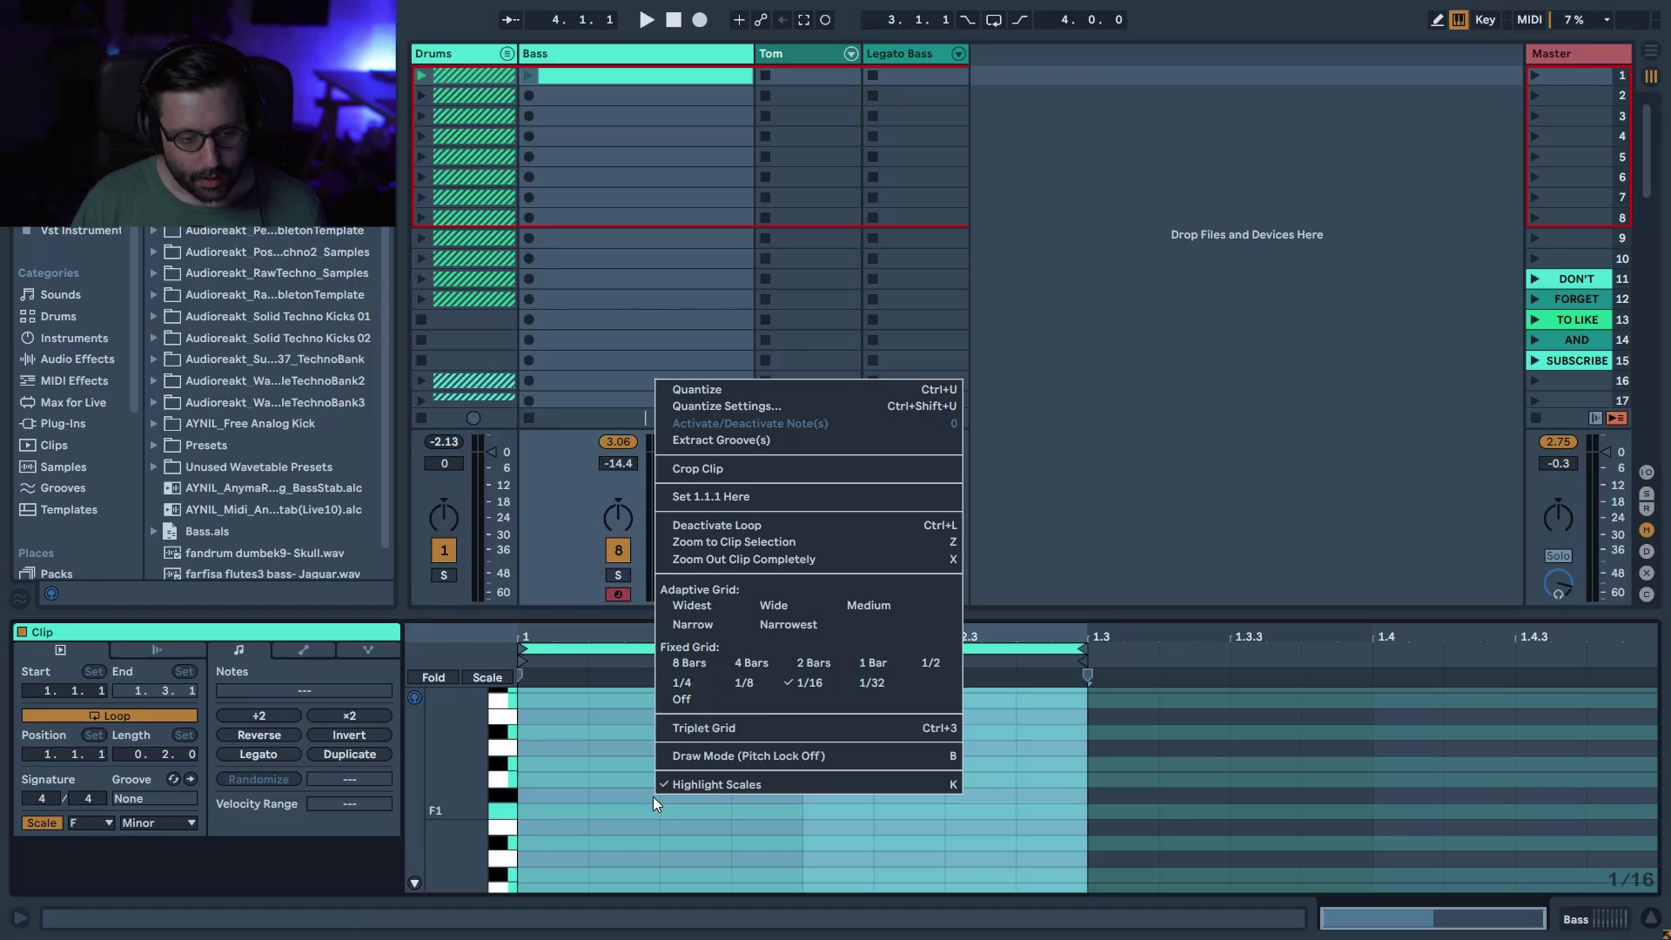
click(813, 685)
double_click(557, 816)
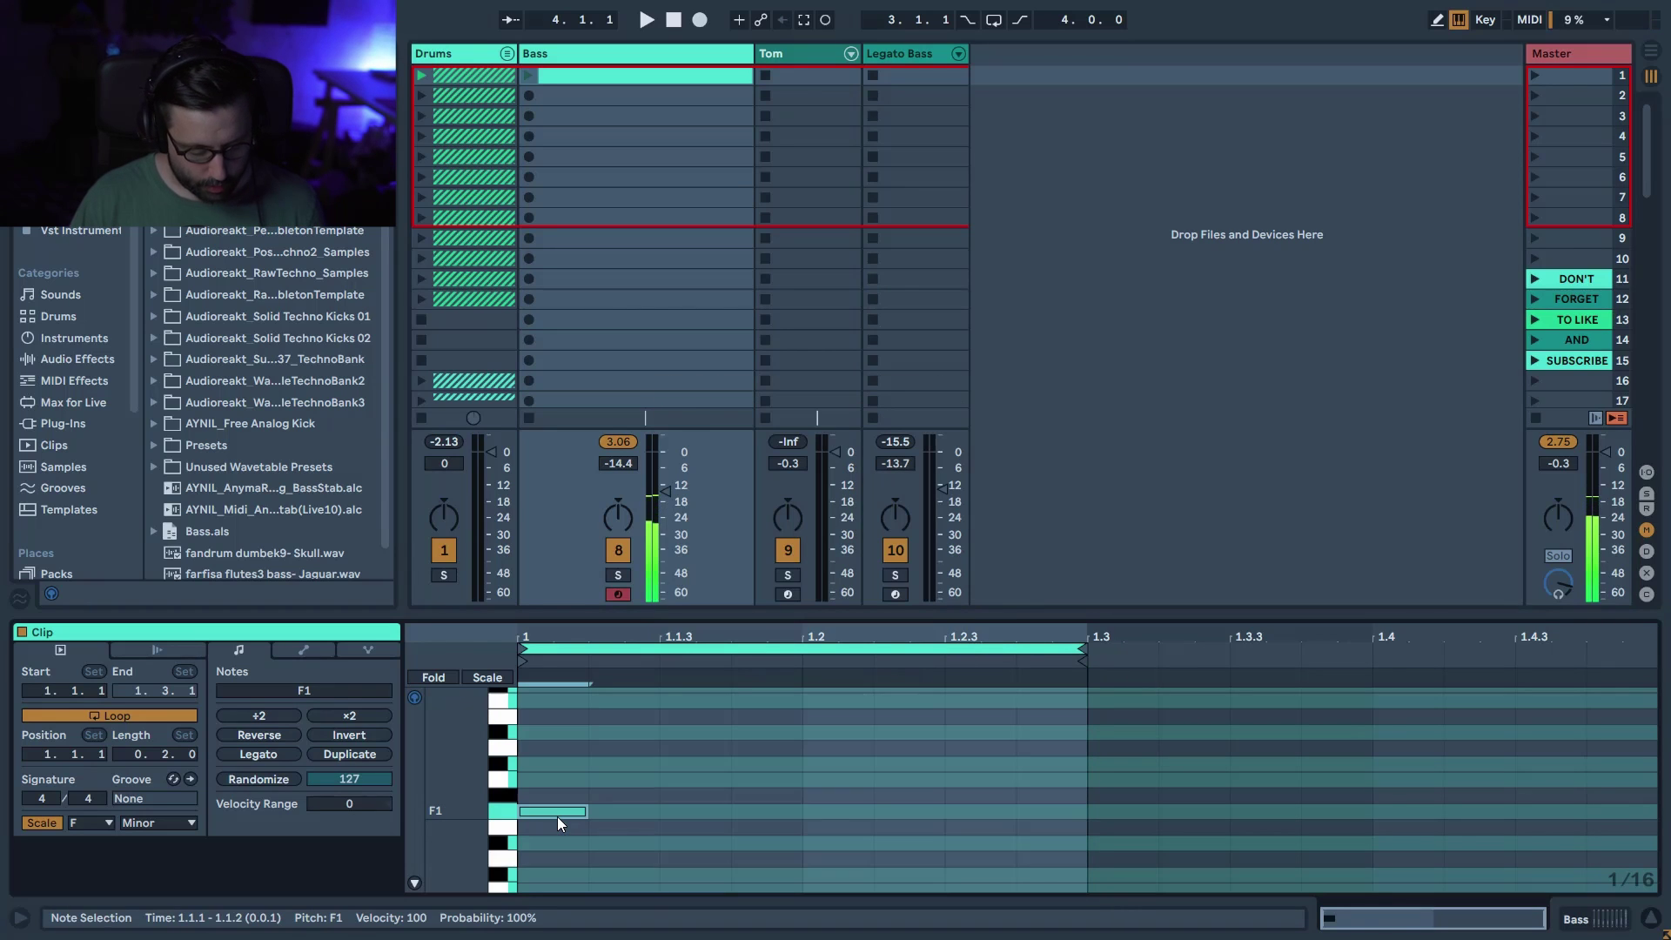
key(ctrl+d)
key(ctrl+d)
key(ctrl+d)
key(ctrl+d)
key(ctrl+d)
key(ctrl+d)
key(ctrl+d)
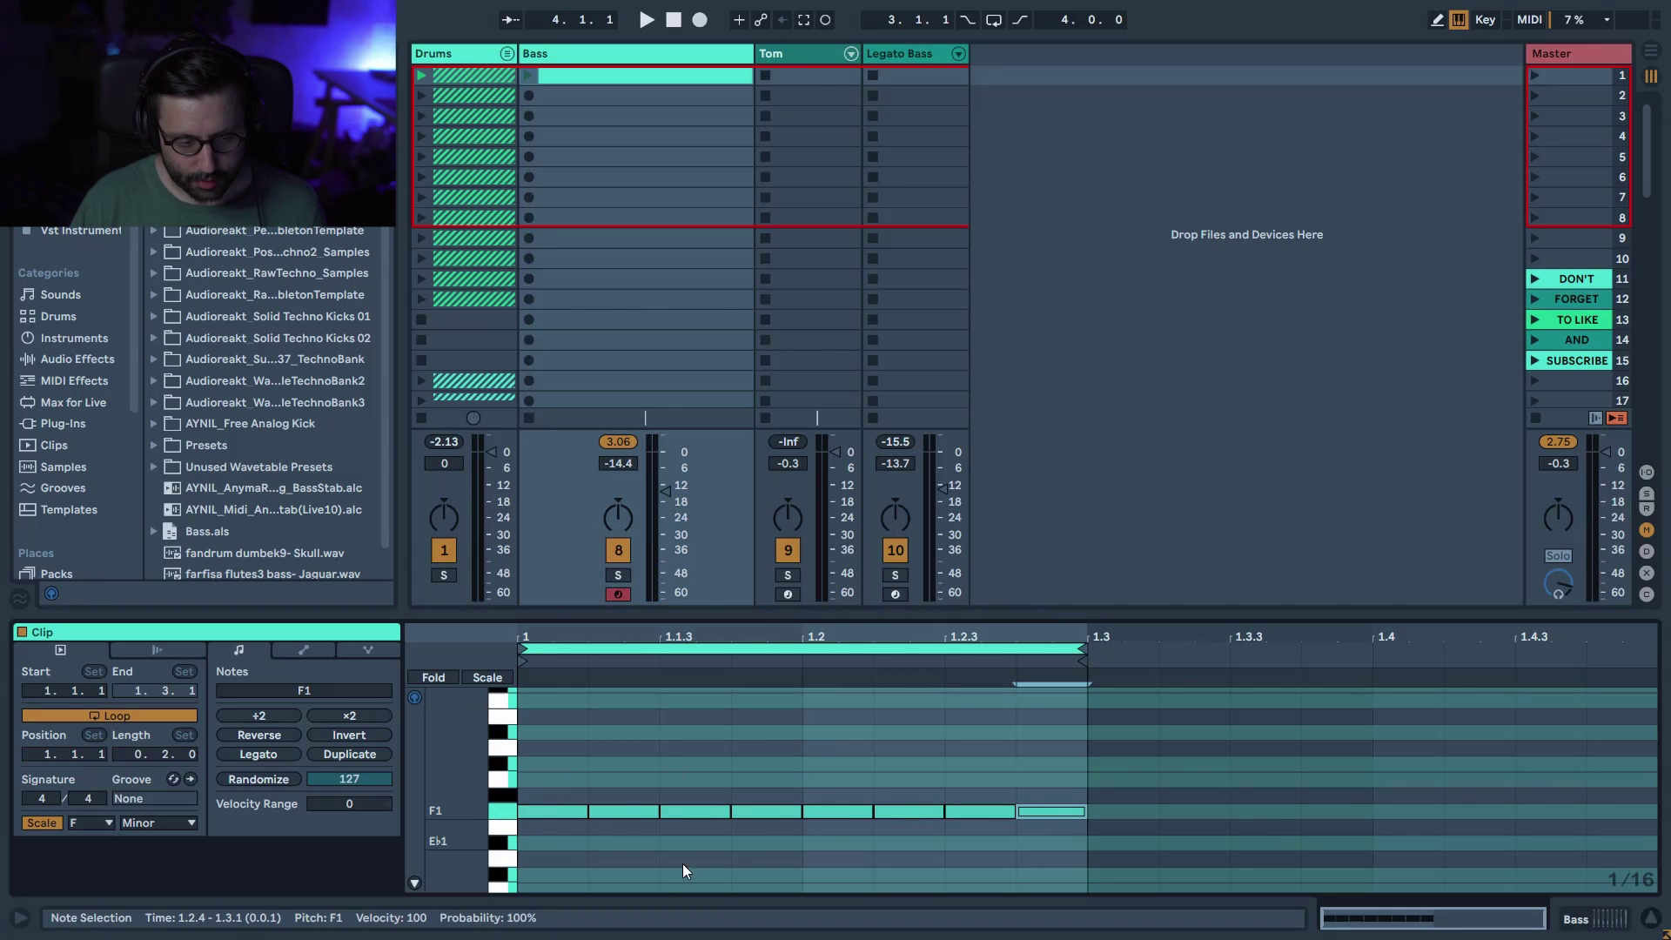
click(435, 677)
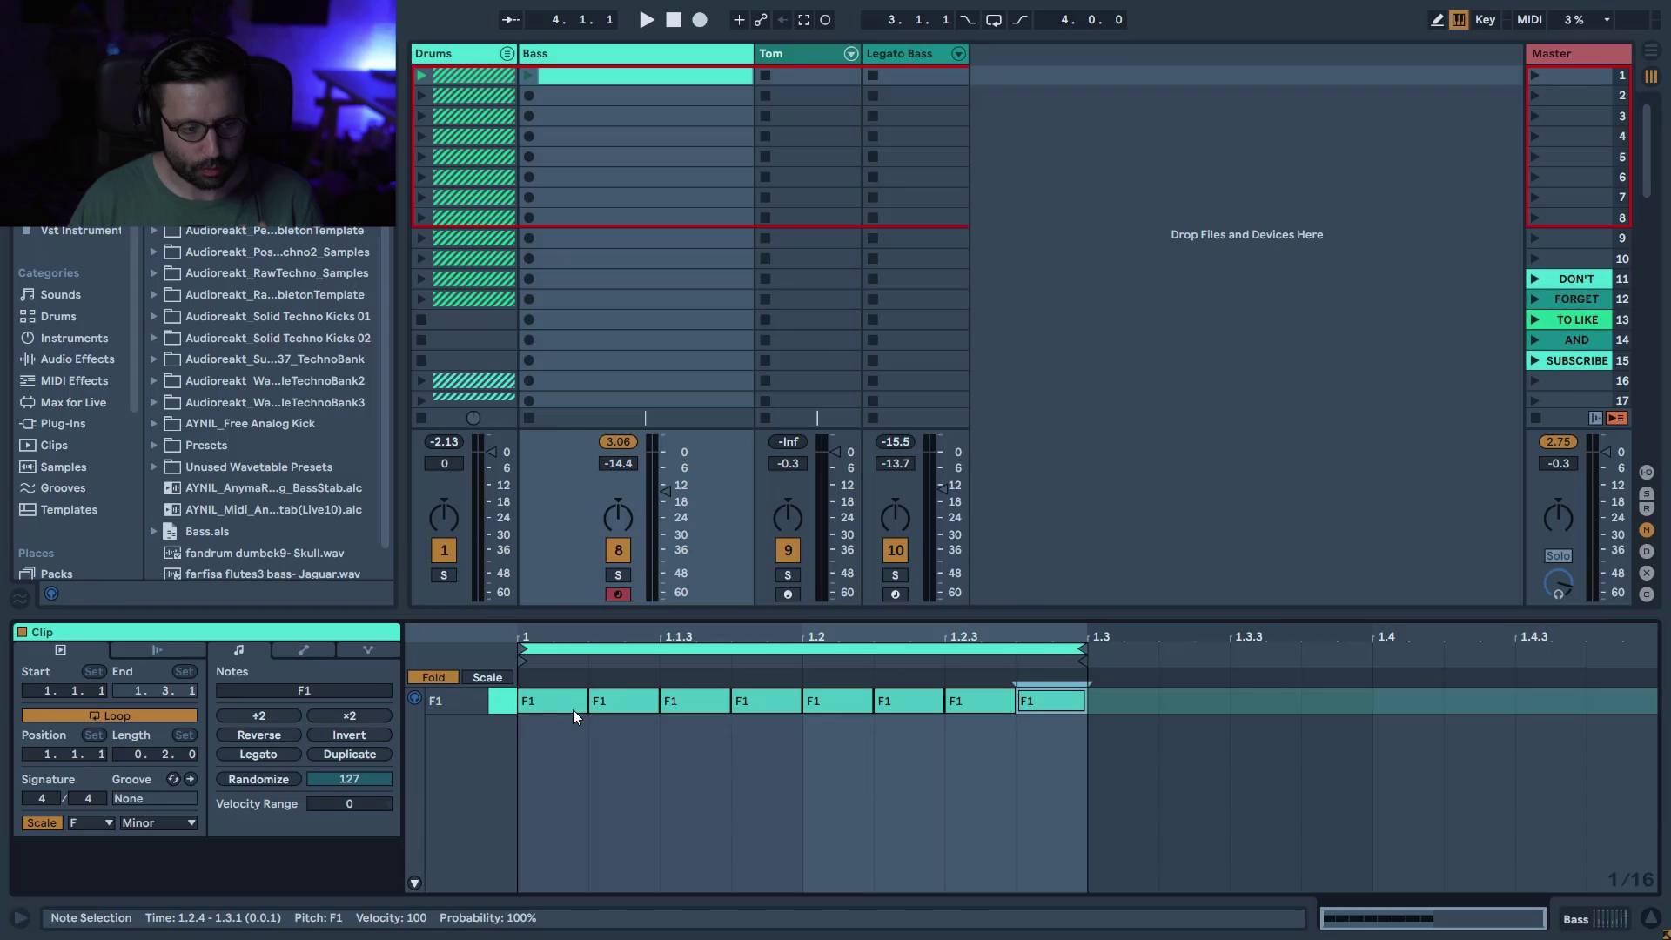
- Delete the straight F1 notes and place new F1 notes at 1.1.1 and 1.1.3
click(457, 699)
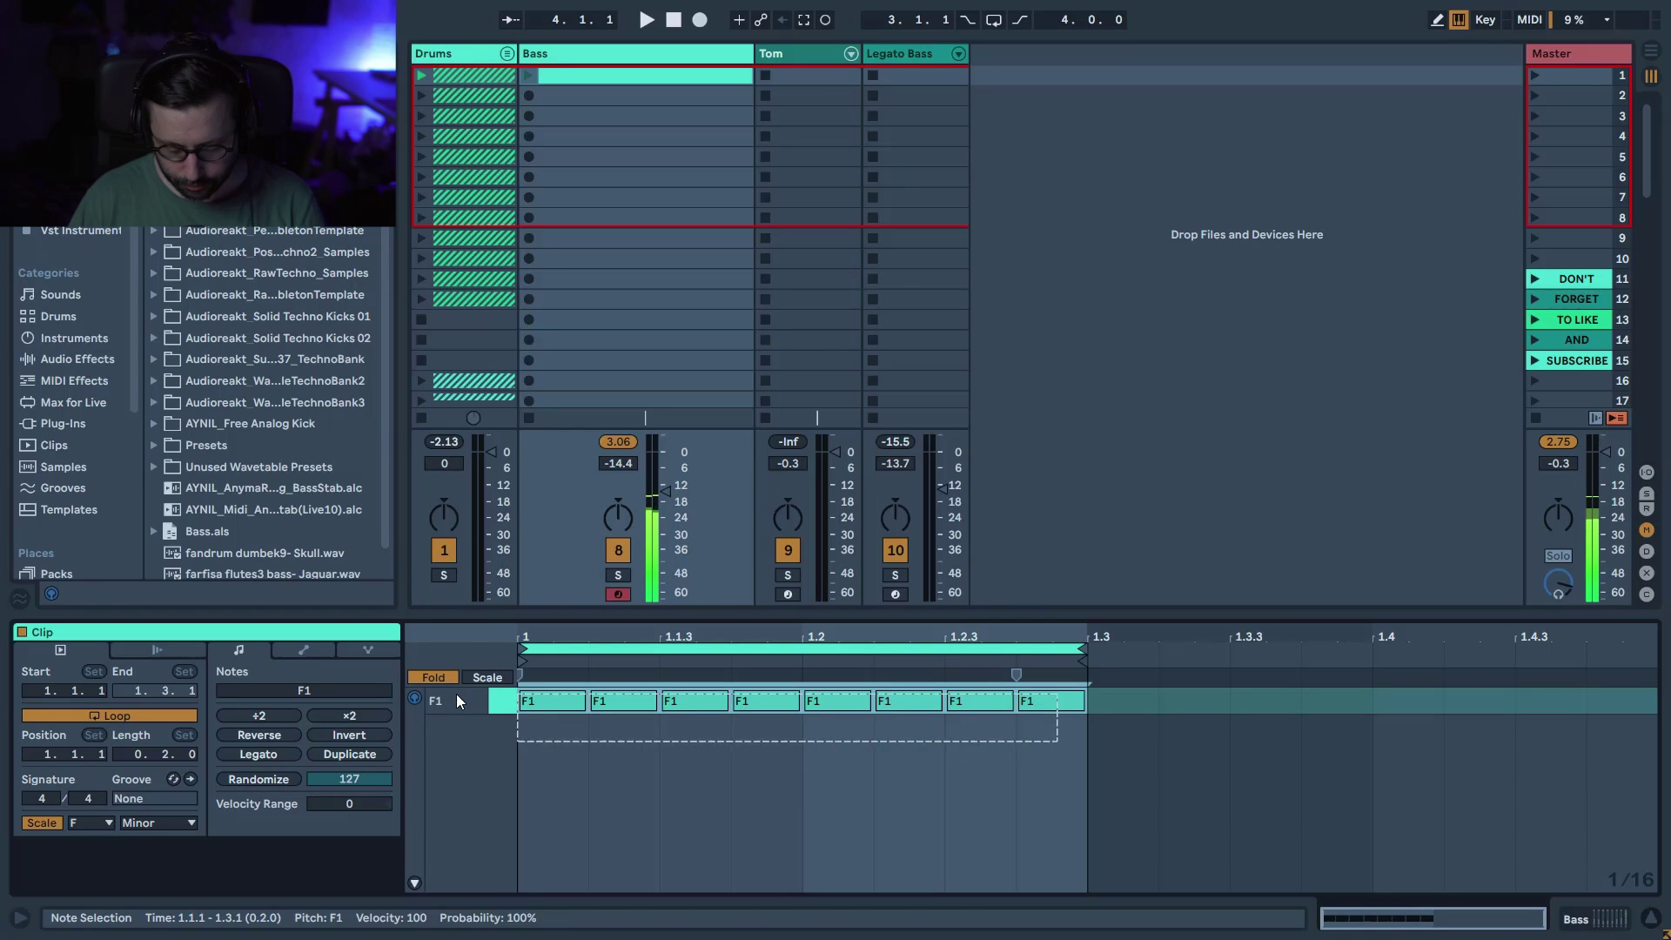
key(Delete)
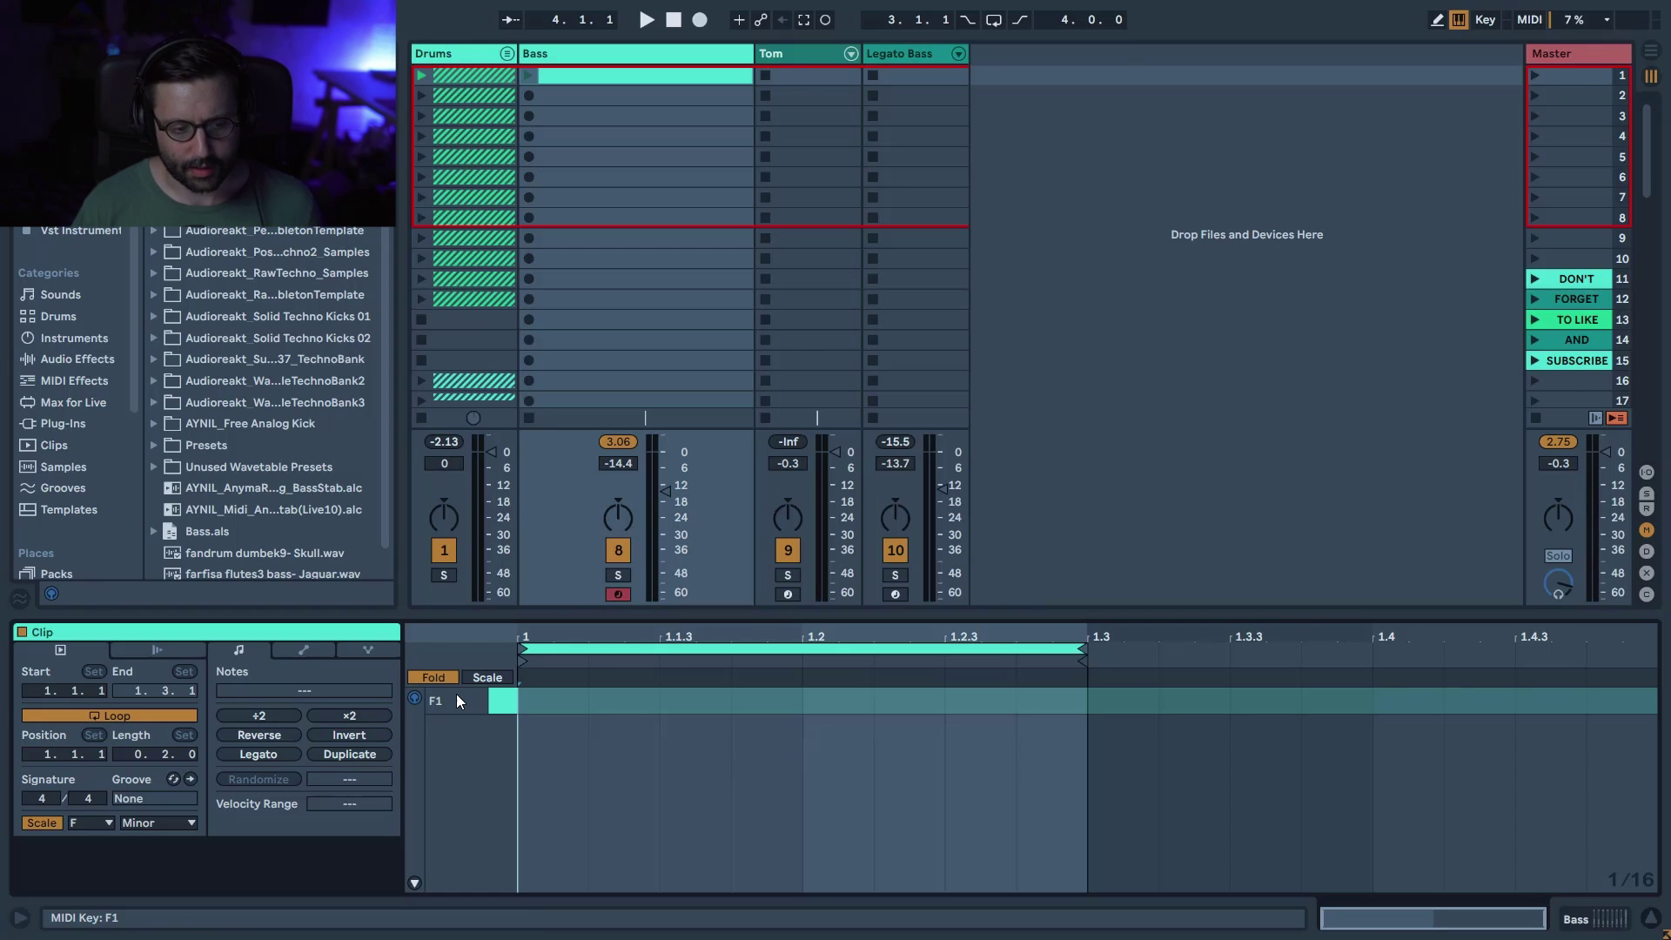
double_click(578, 698)
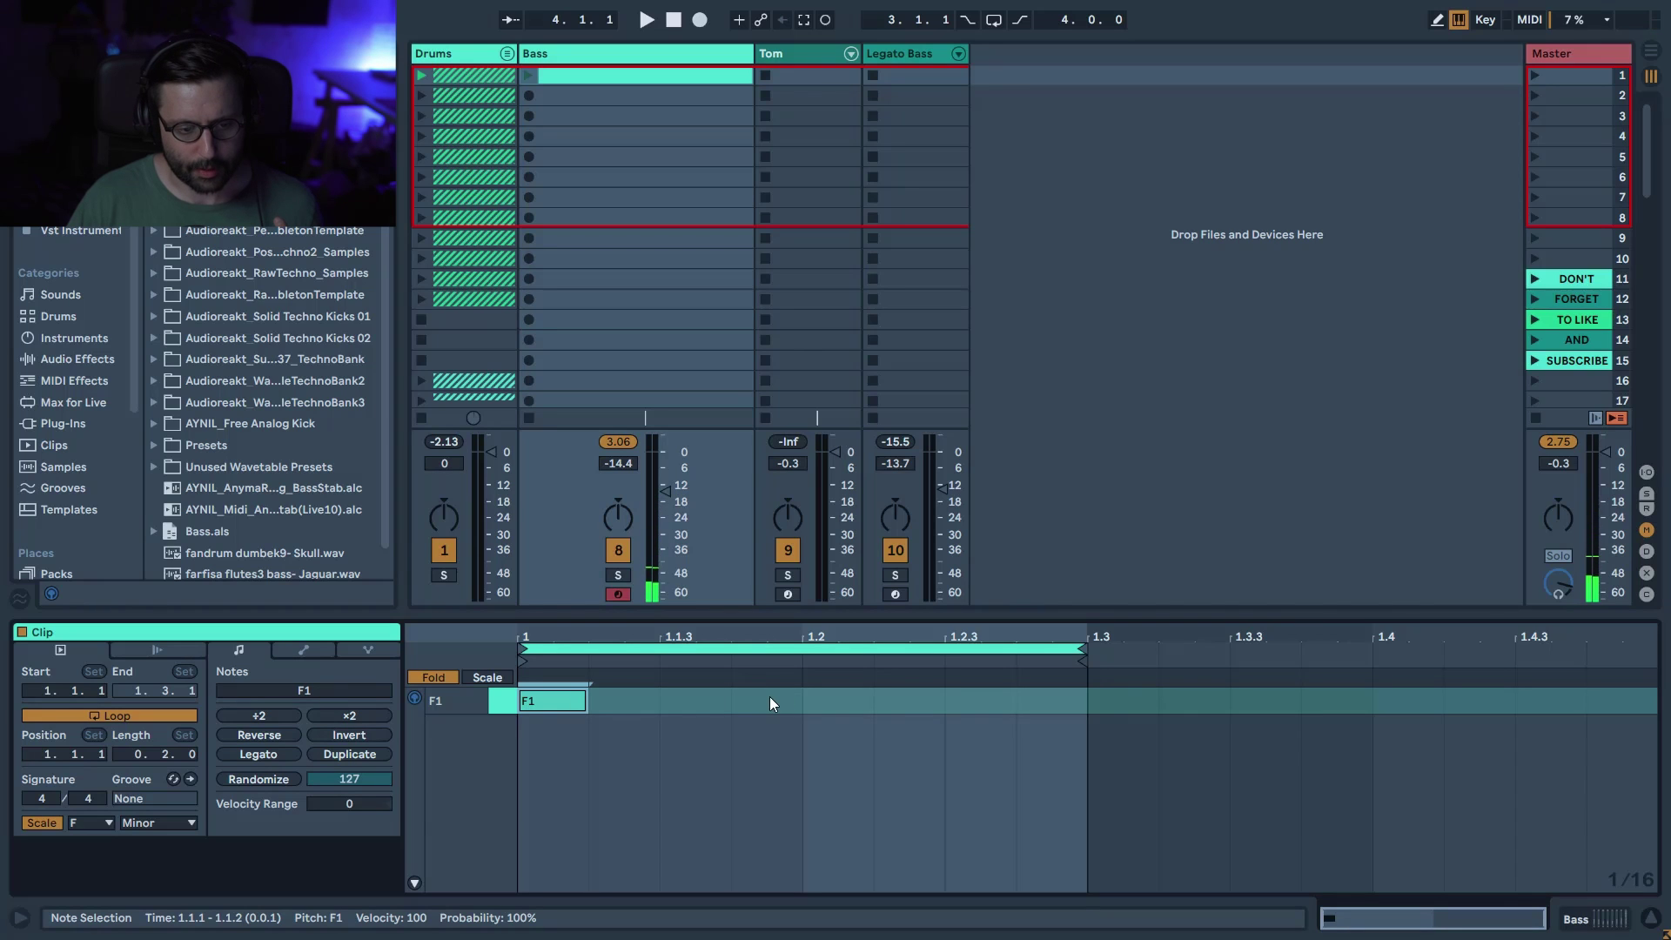
click(783, 702)
click(583, 703)
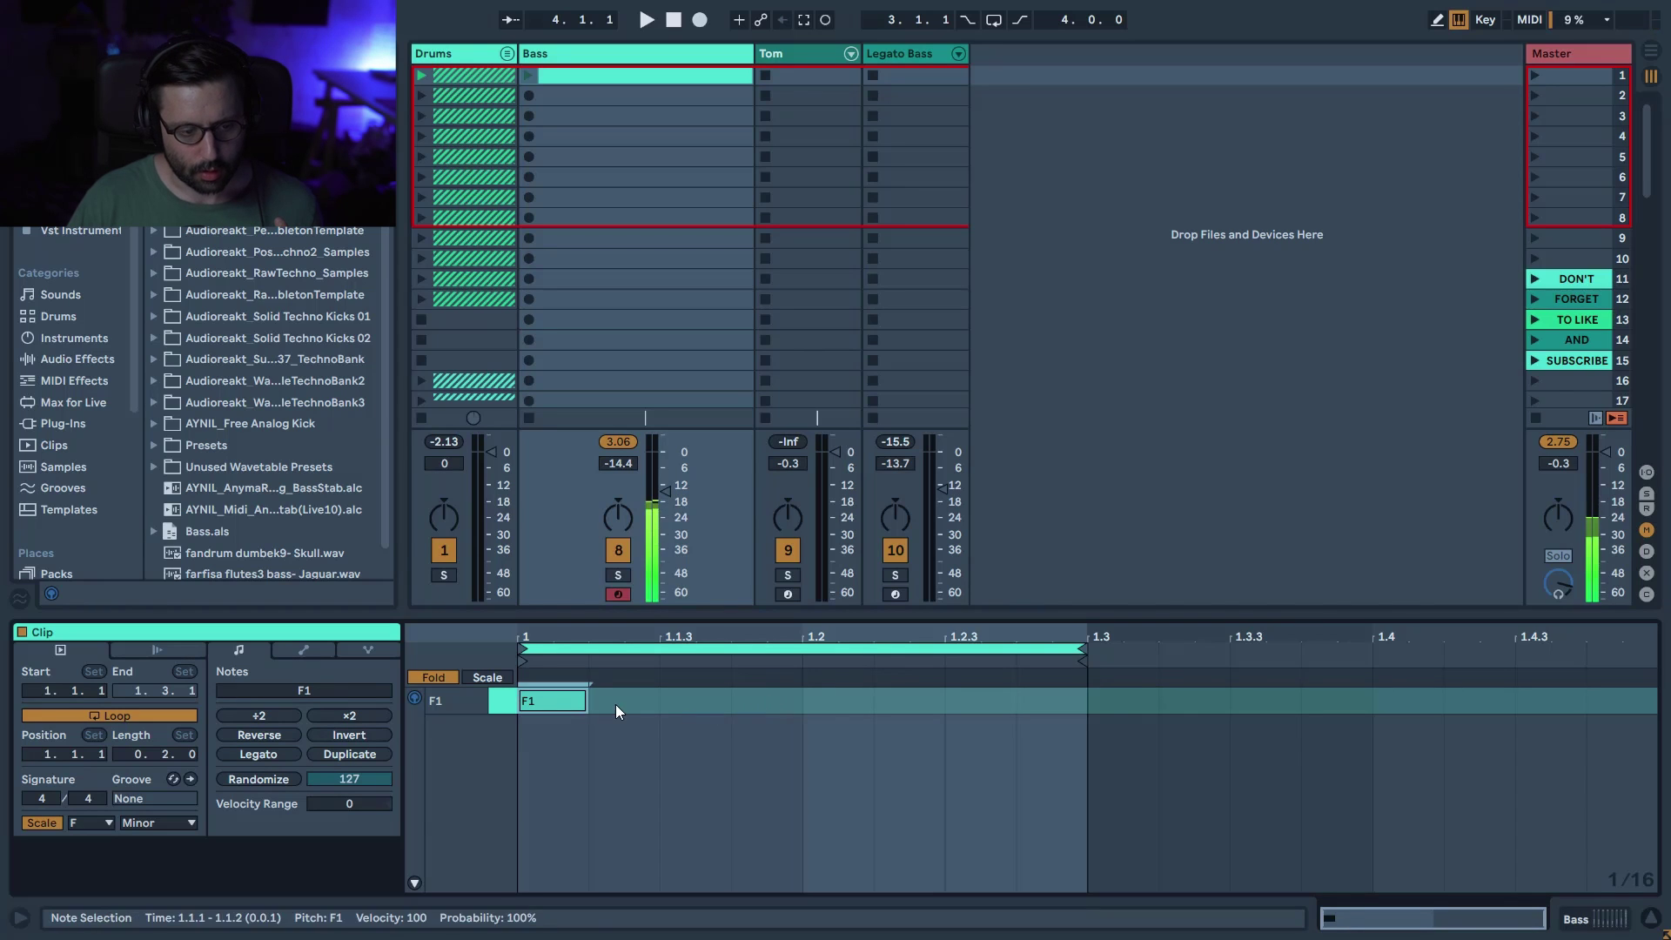
key(ctrl+d)
drag(614, 703, 752, 696)
key(Right)
key(Right)
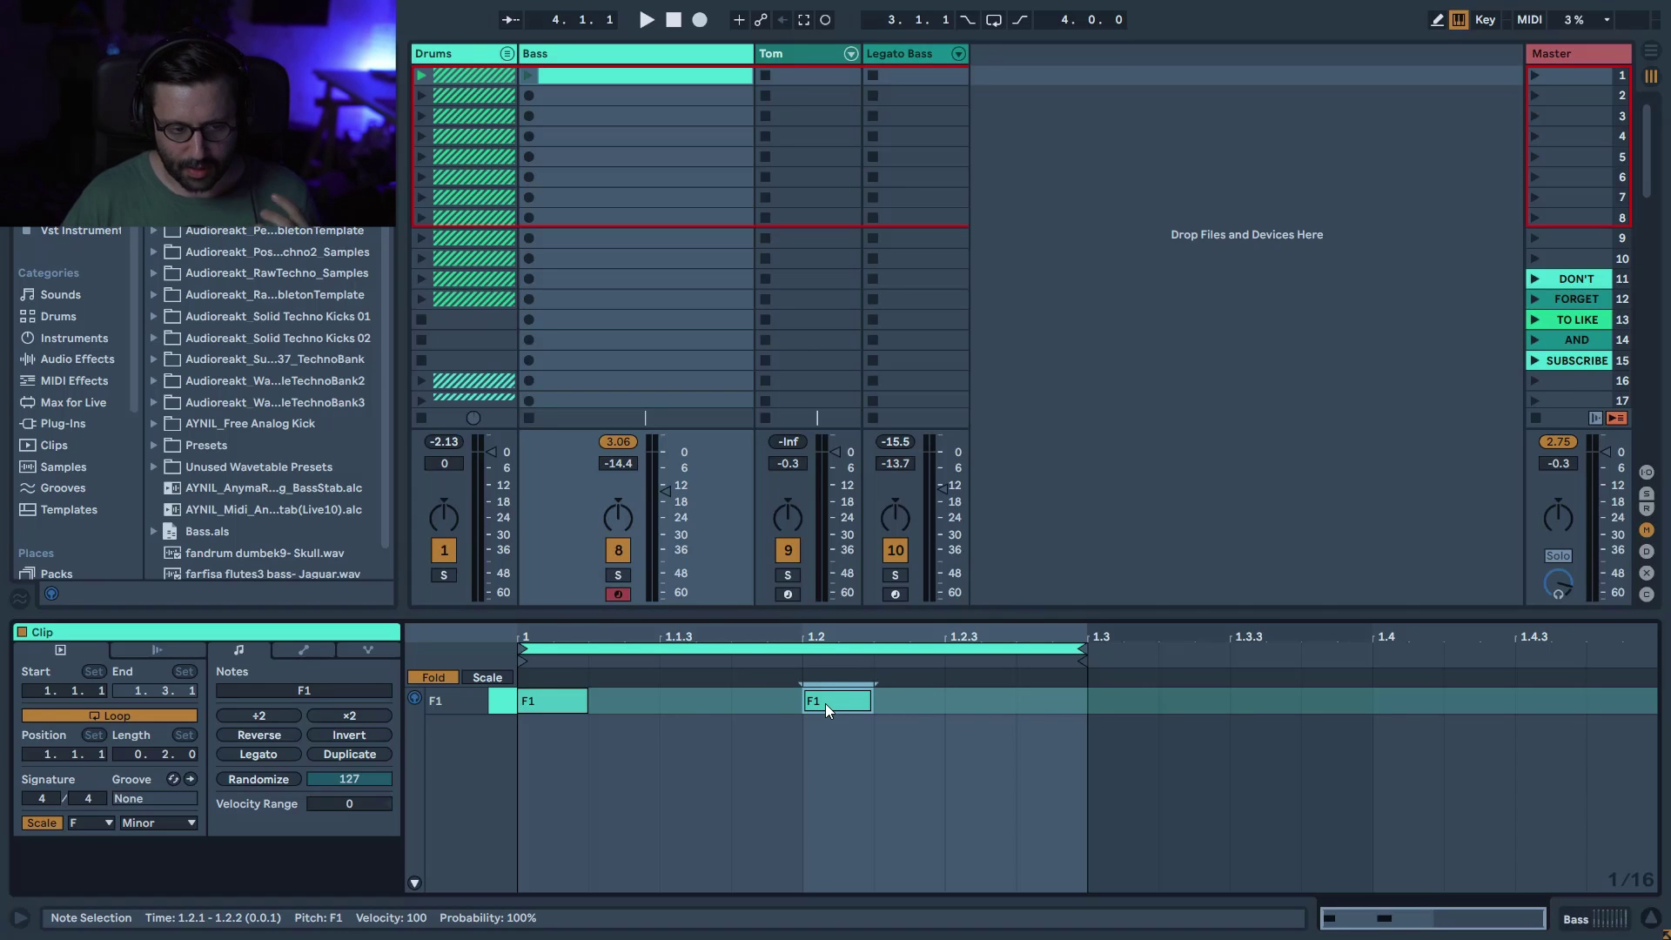
drag(825, 704, 709, 727)
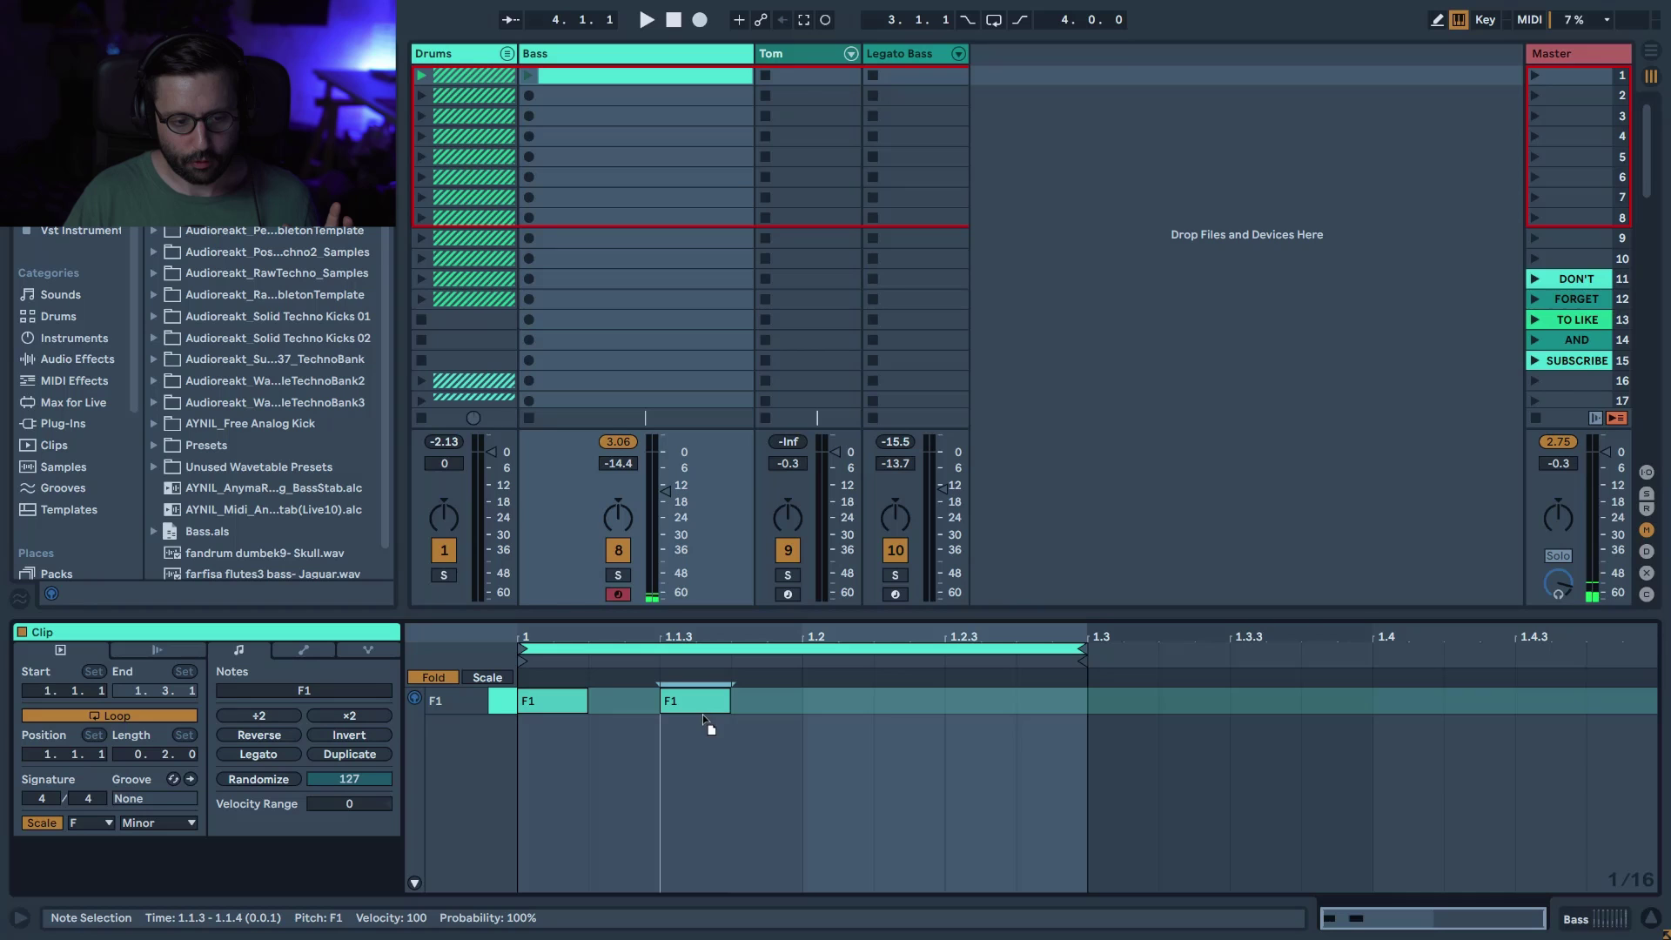
- Add F1 notes at 1.2.2 and 1.2.4 and launch the clip to audition the pattern
double_click(962, 701)
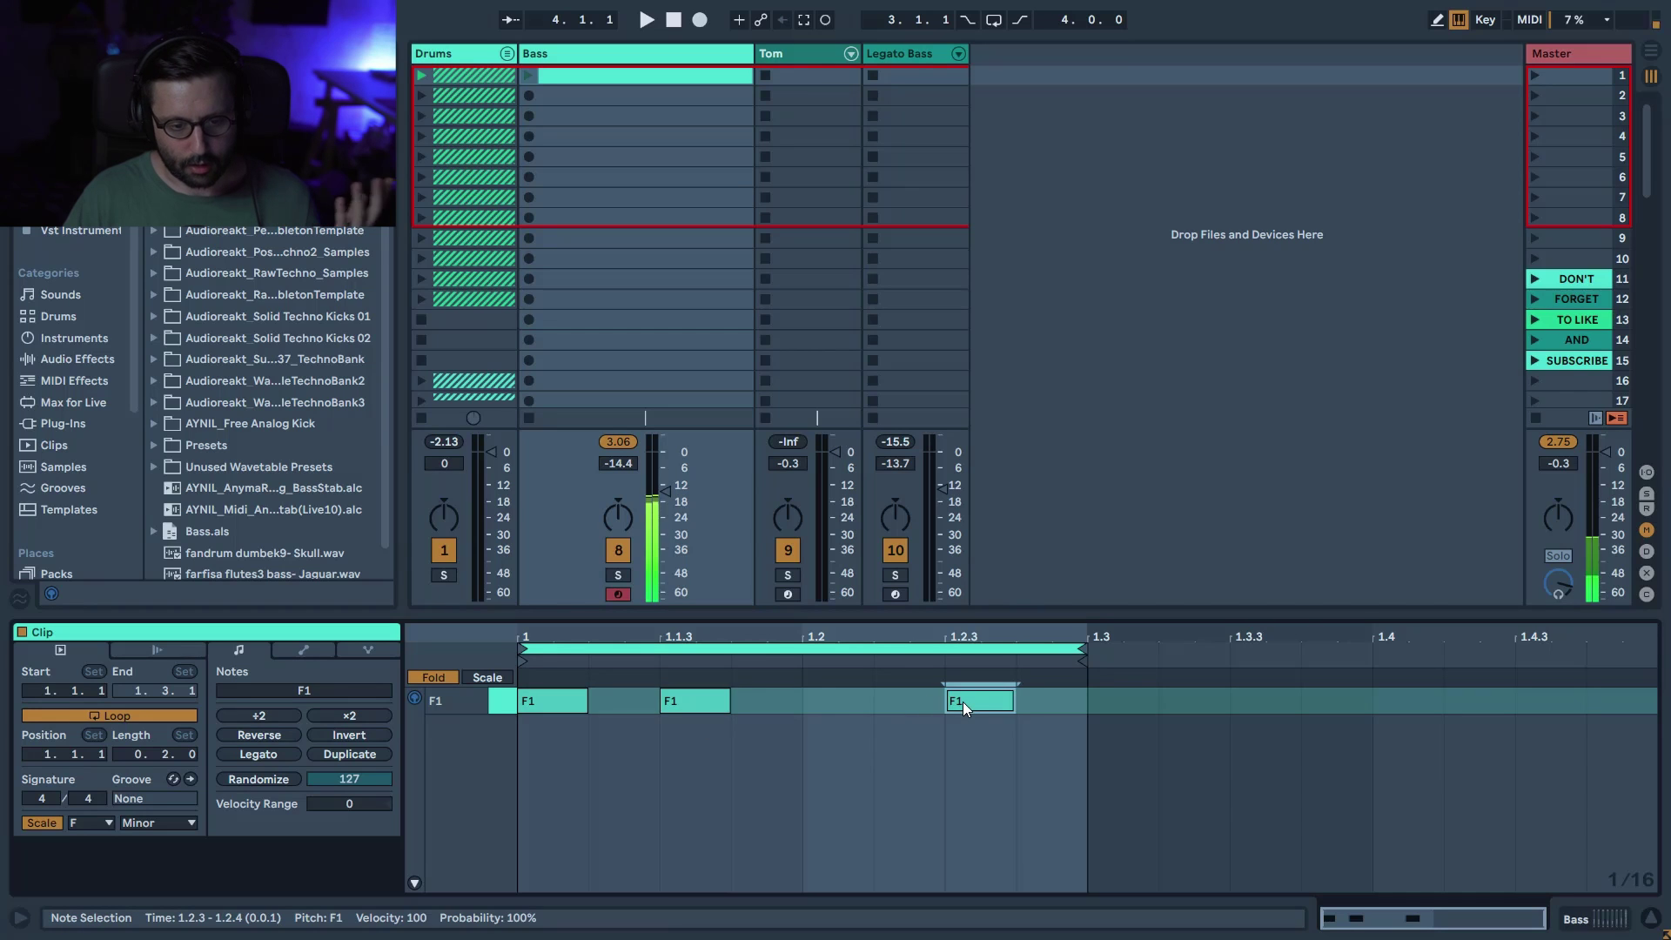
drag(989, 706, 940, 715)
double_click(994, 705)
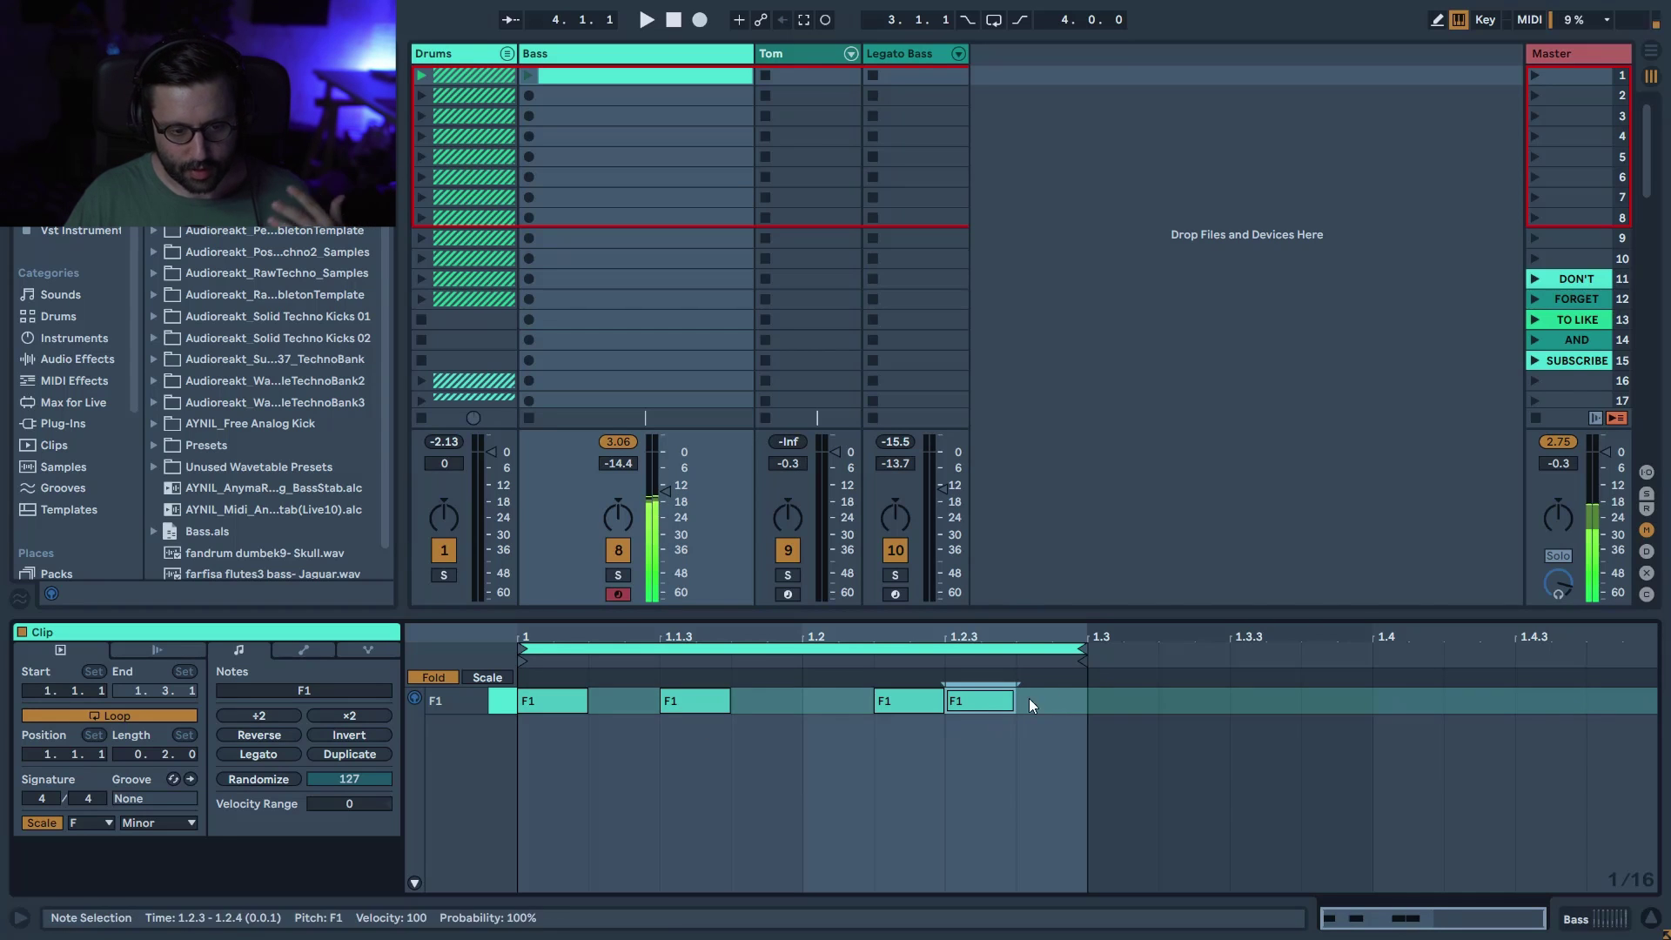
click(529, 77)
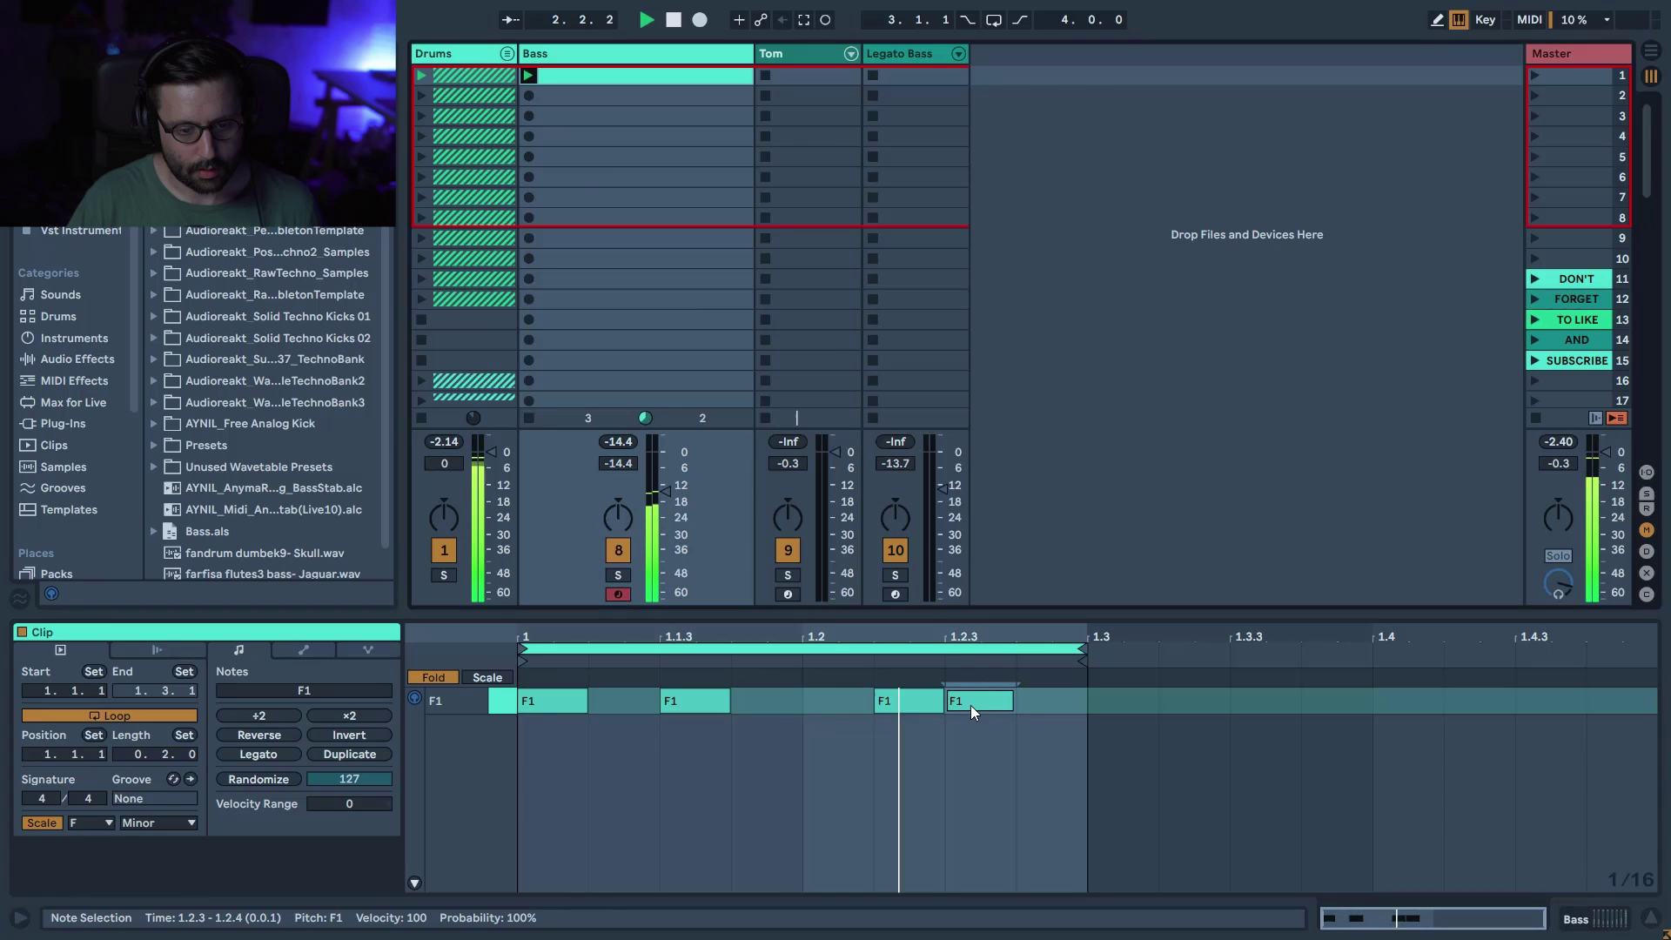
drag(961, 700, 1059, 701)
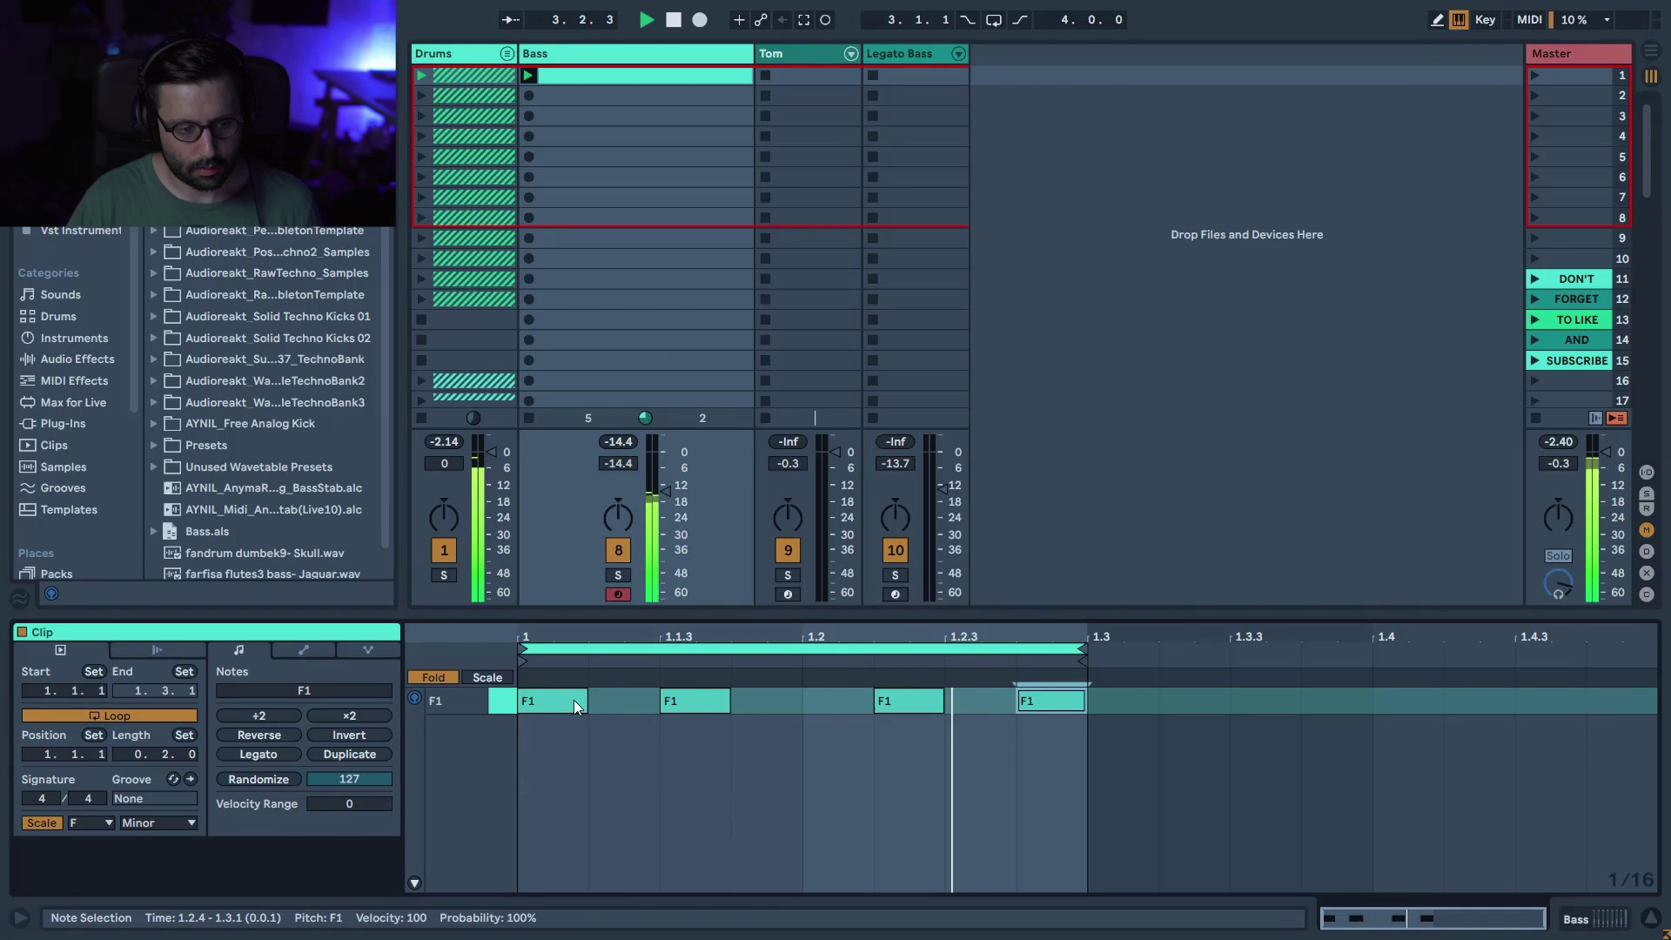
- Duplicate the Bass clip into slot 2 with its last F1 note back at 1.2.3, and play it
key(space)
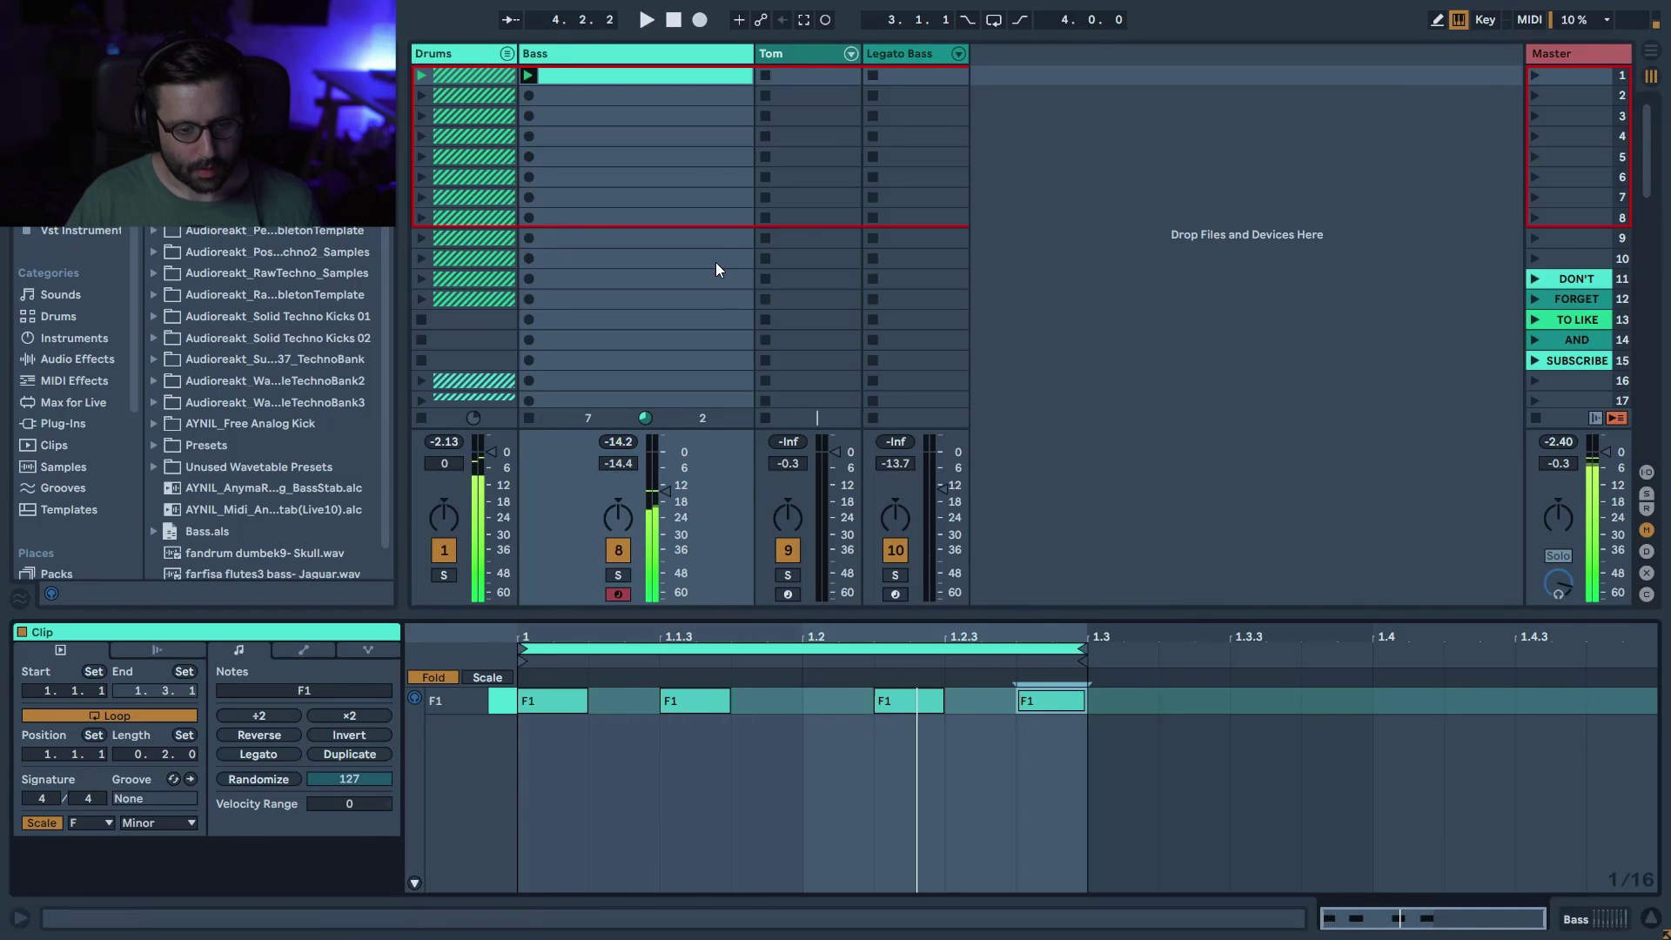
key(ctrl+d)
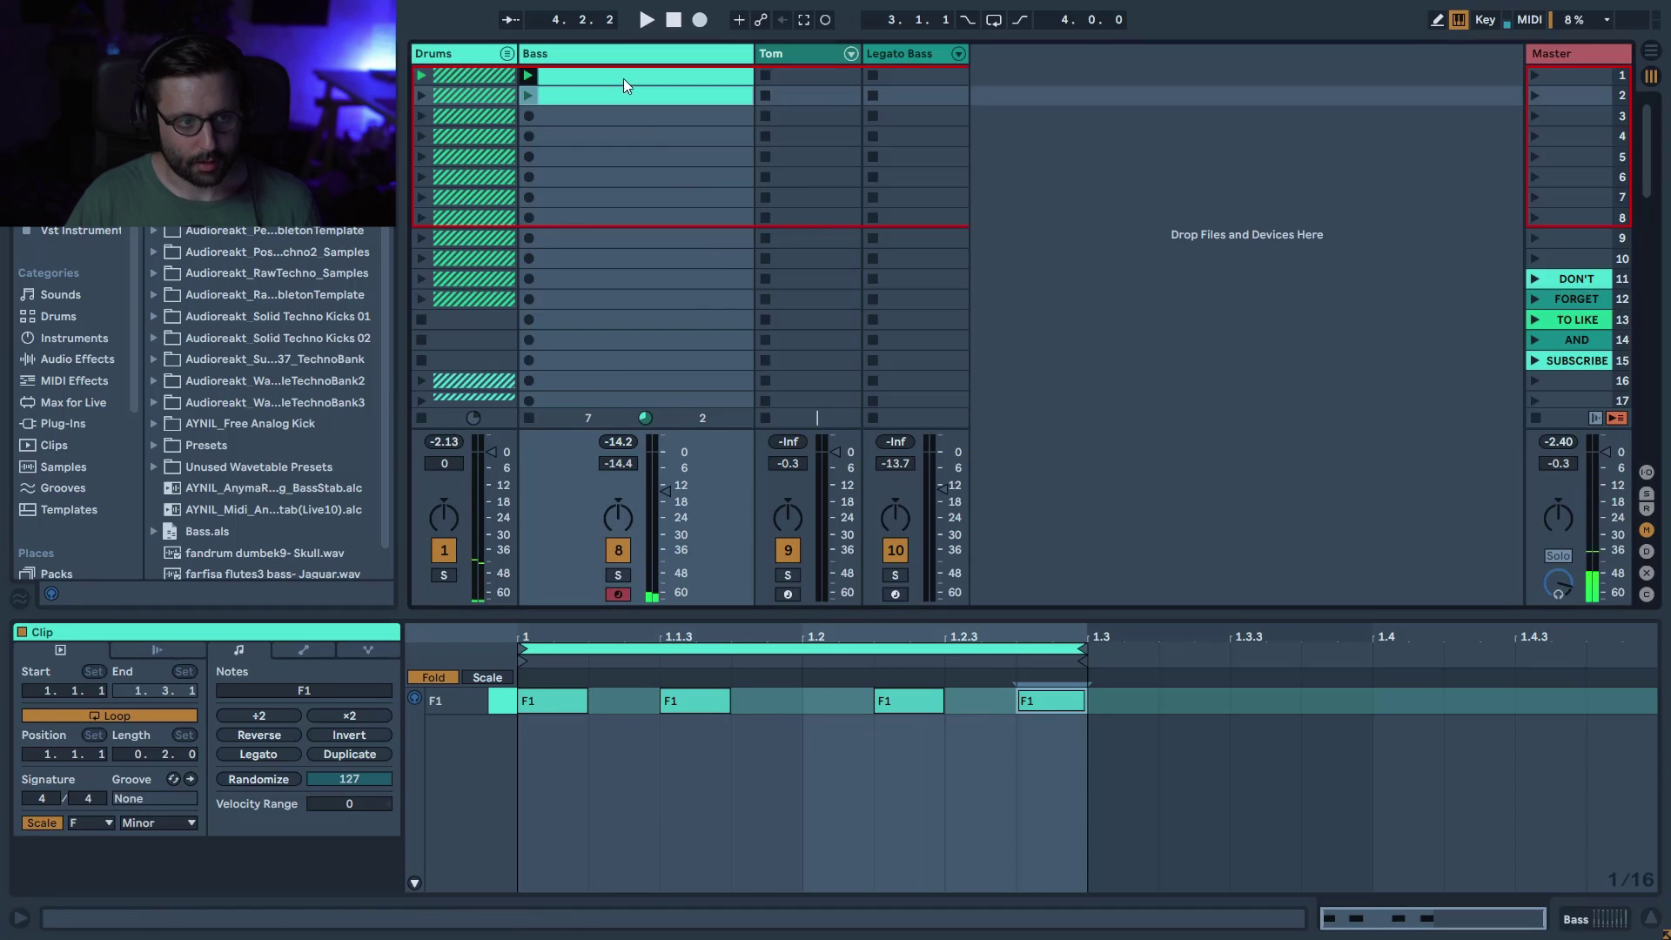
drag(1061, 701, 990, 701)
click(600, 89)
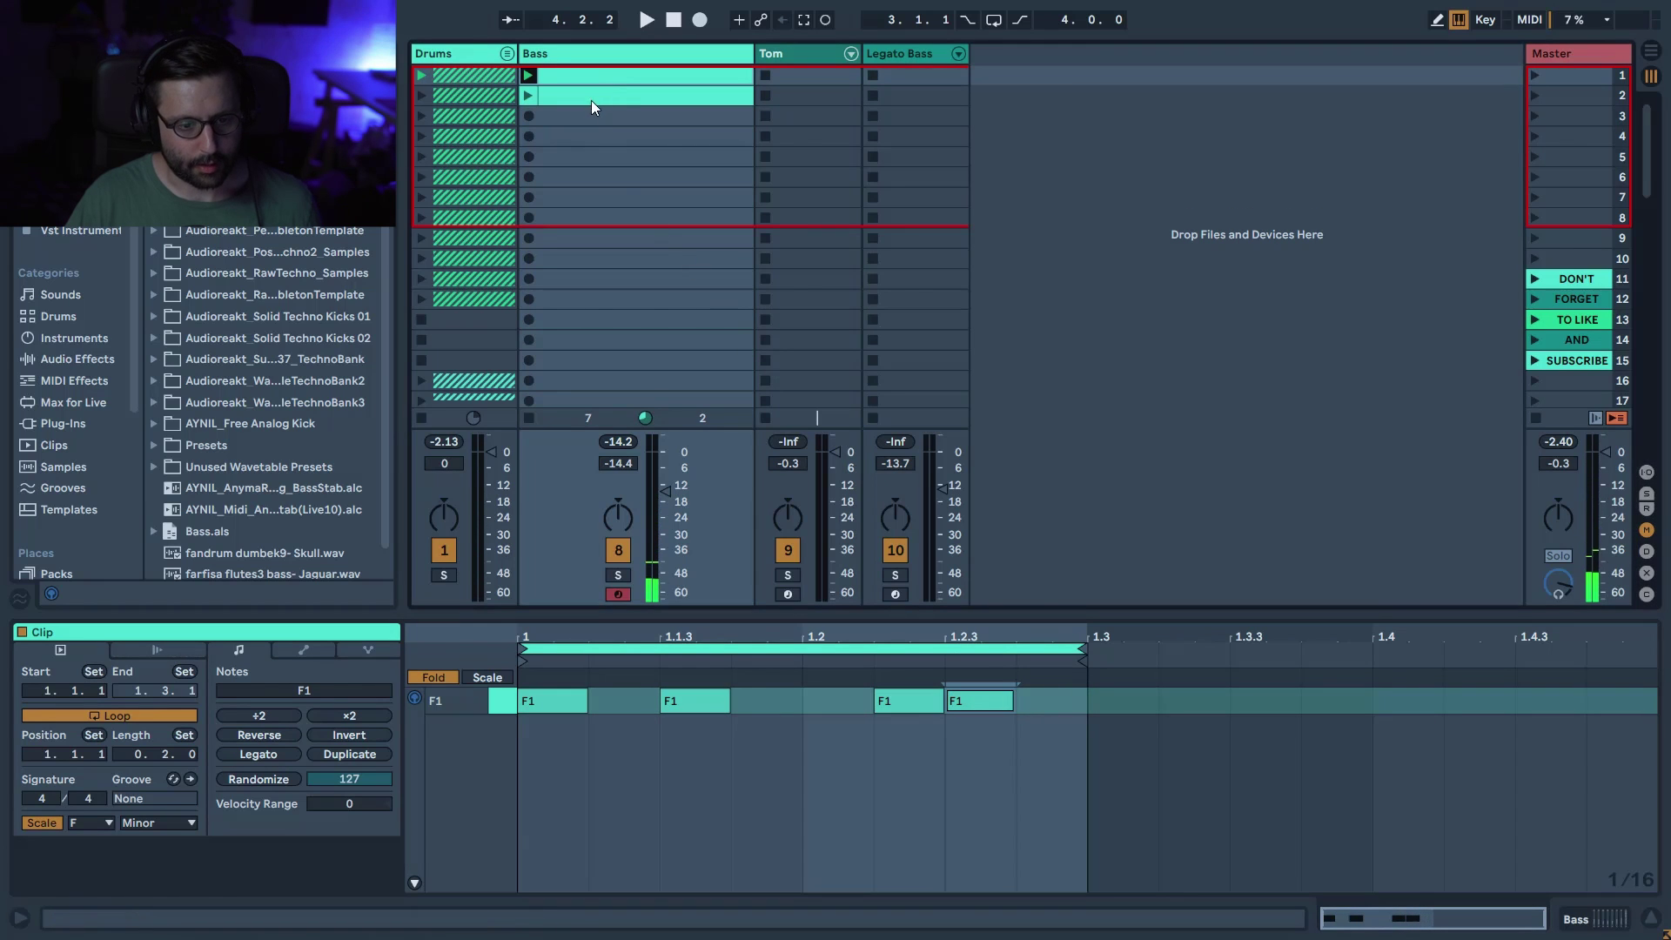
click(534, 100)
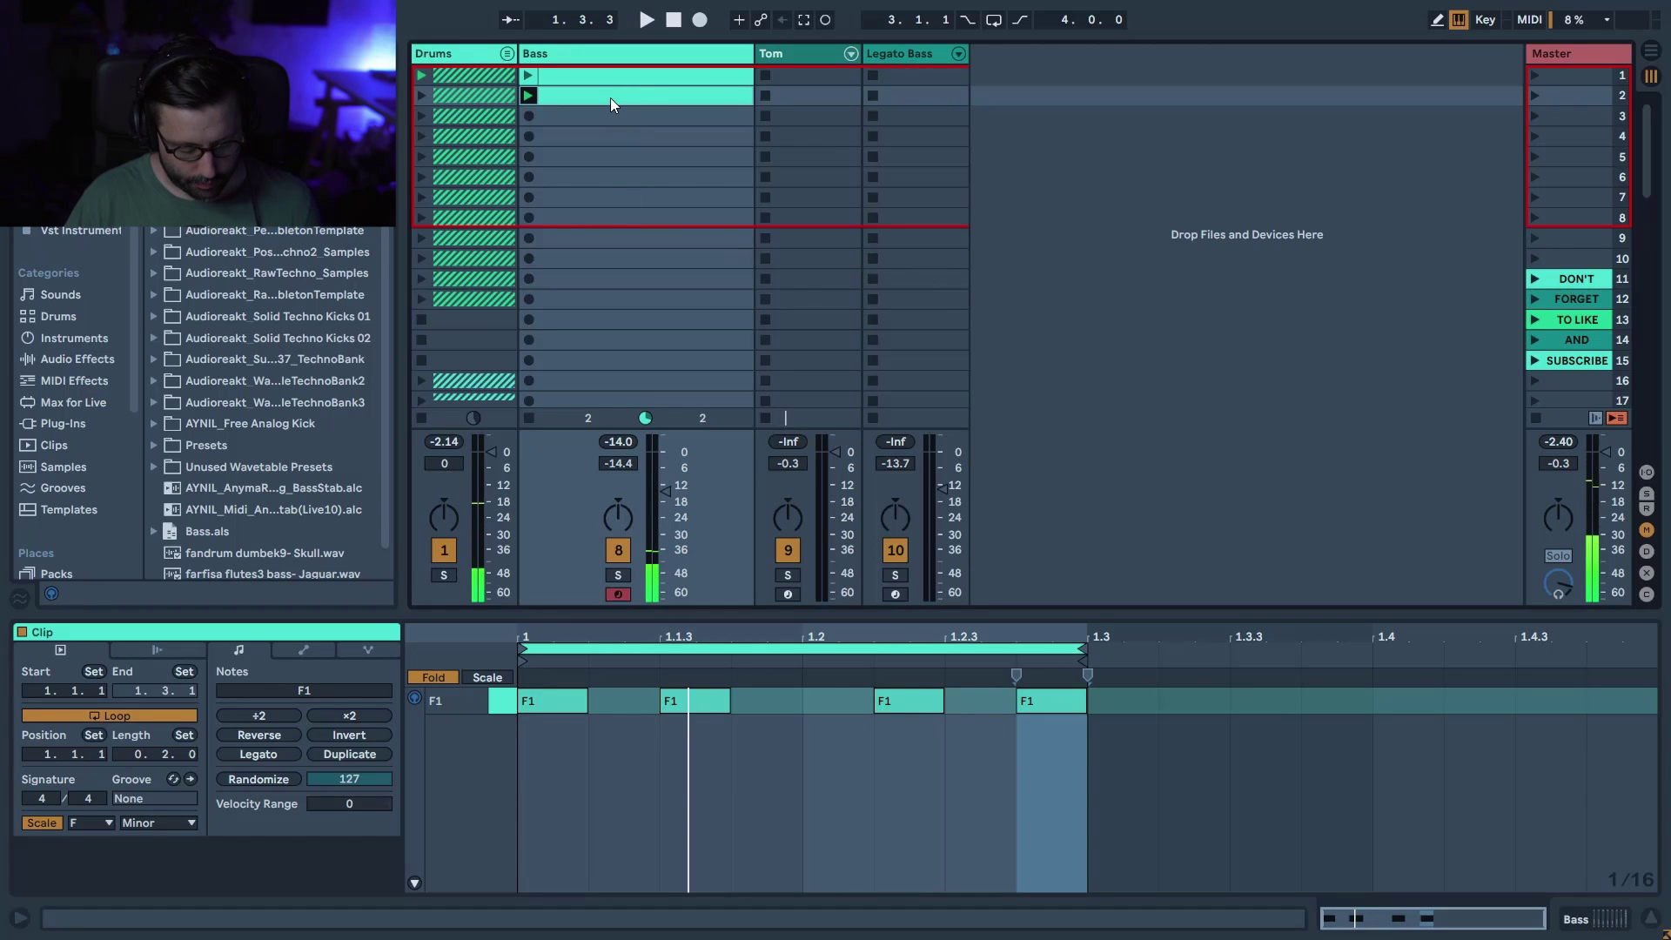
- Duplicate into slot 3, shifting the first notes later and placing others at 1.2.1 and 1.2.3
key(ctrl+d)
drag(731, 739, 601, 699)
click(909, 704)
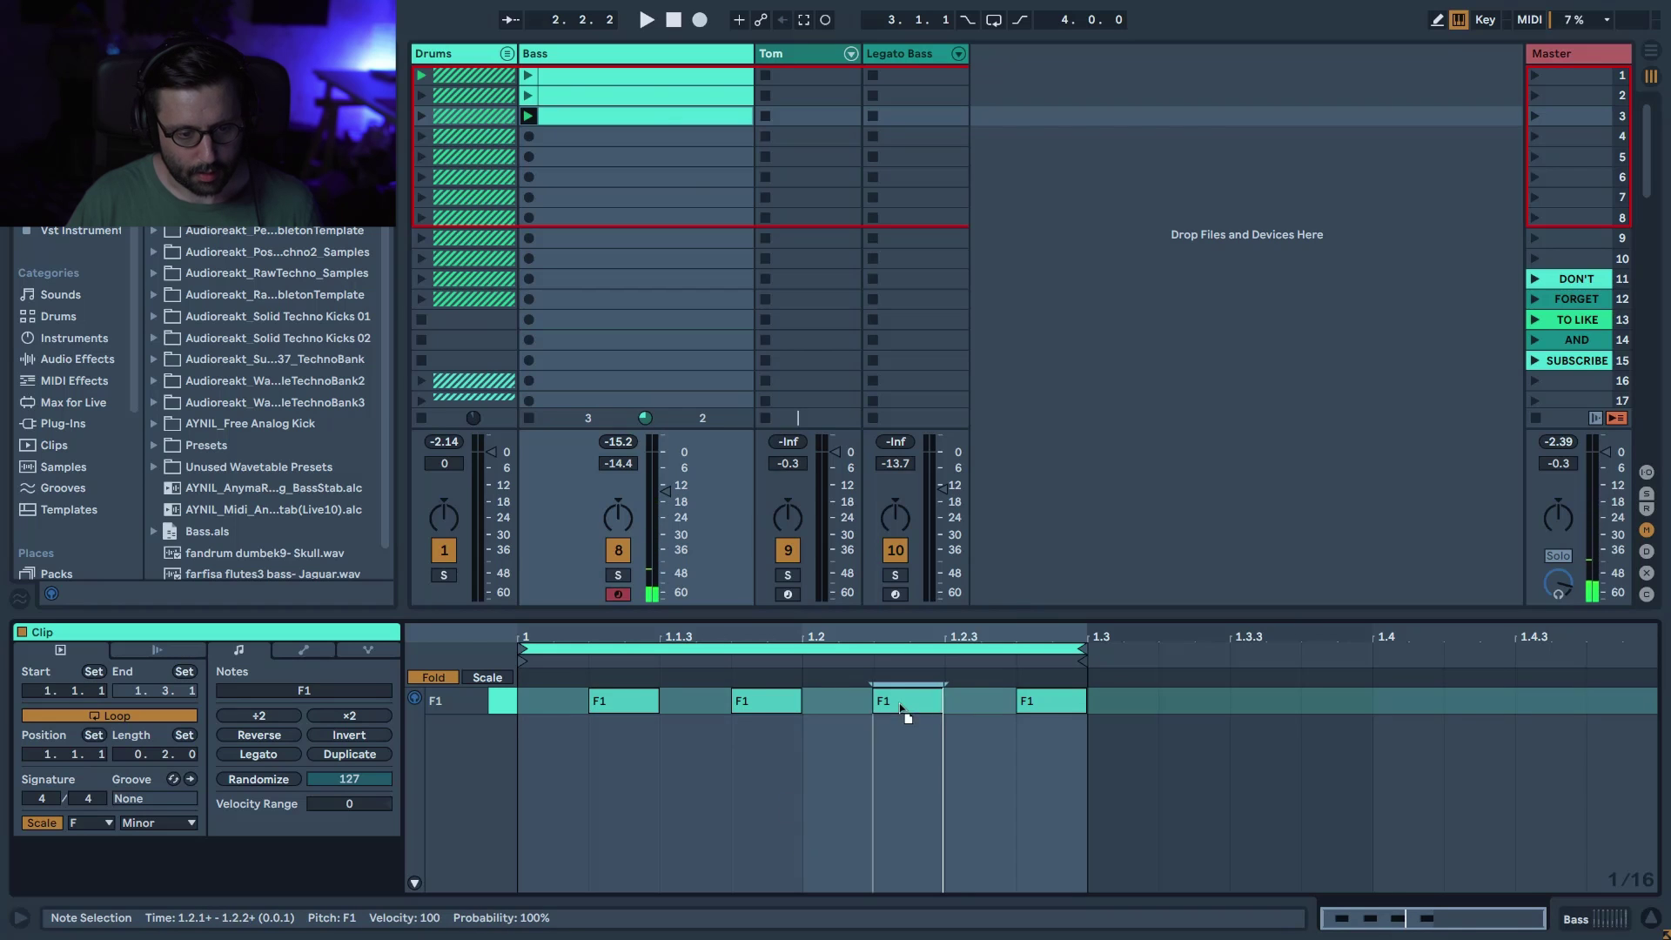
key(Left)
drag(1046, 707, 961, 707)
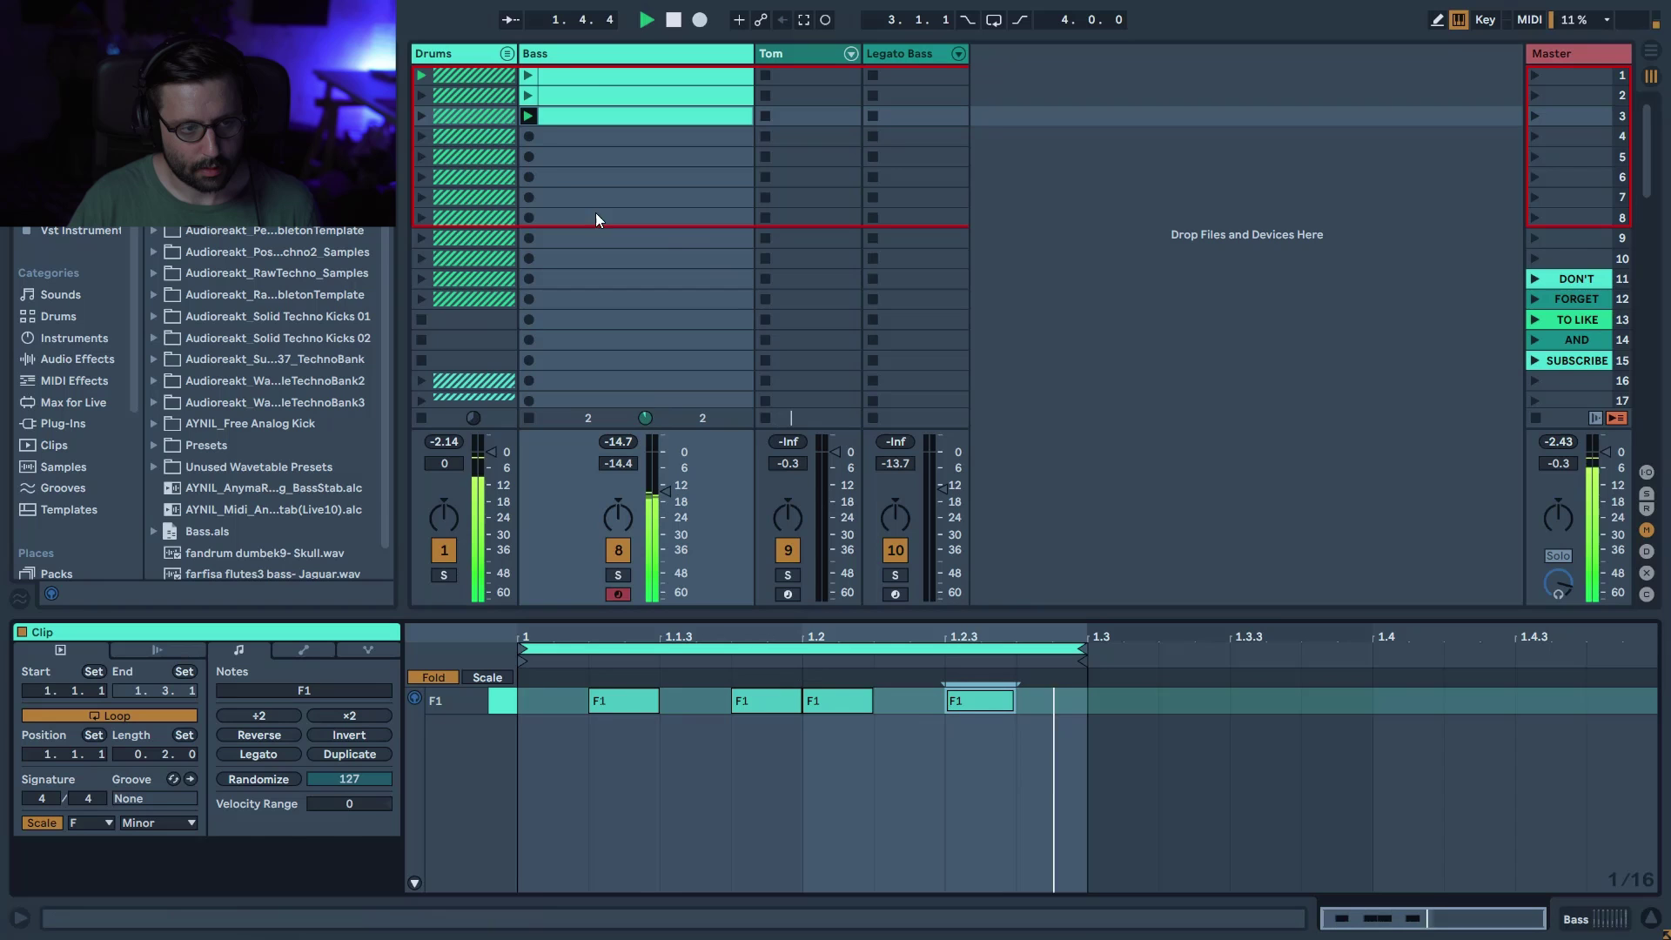
key(space)
- Duplicate into slot 4, swap the 1.2 note for one at 1.2.2, then copy it to slot 5
click(602, 123)
key(ctrl+d)
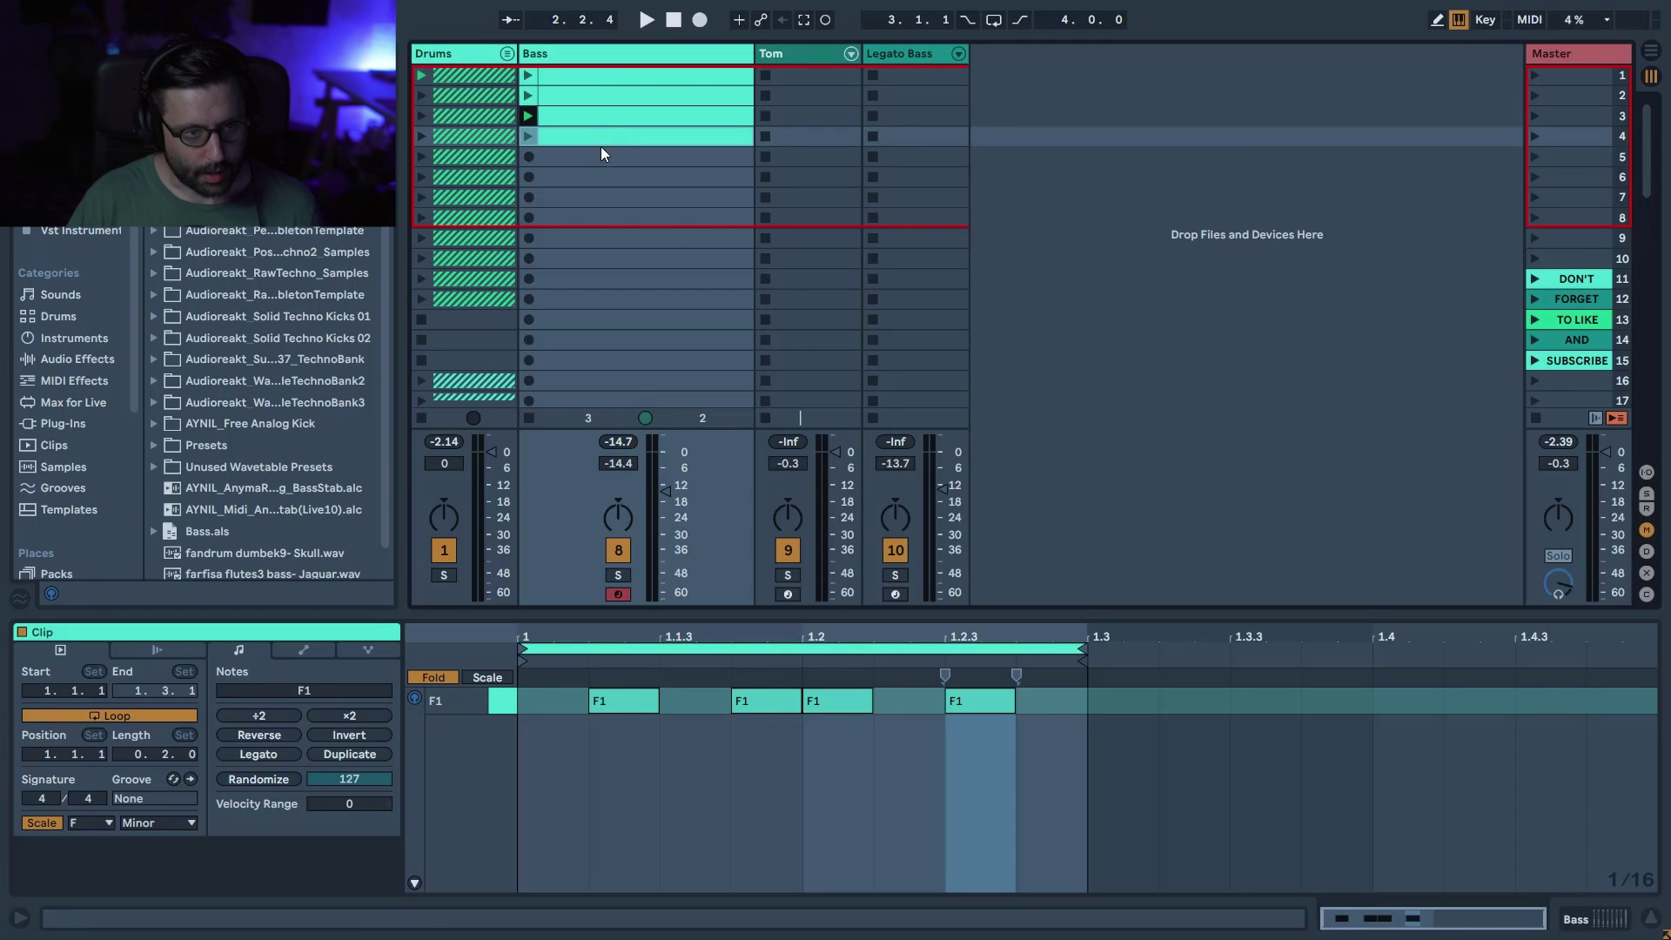
double_click(834, 705)
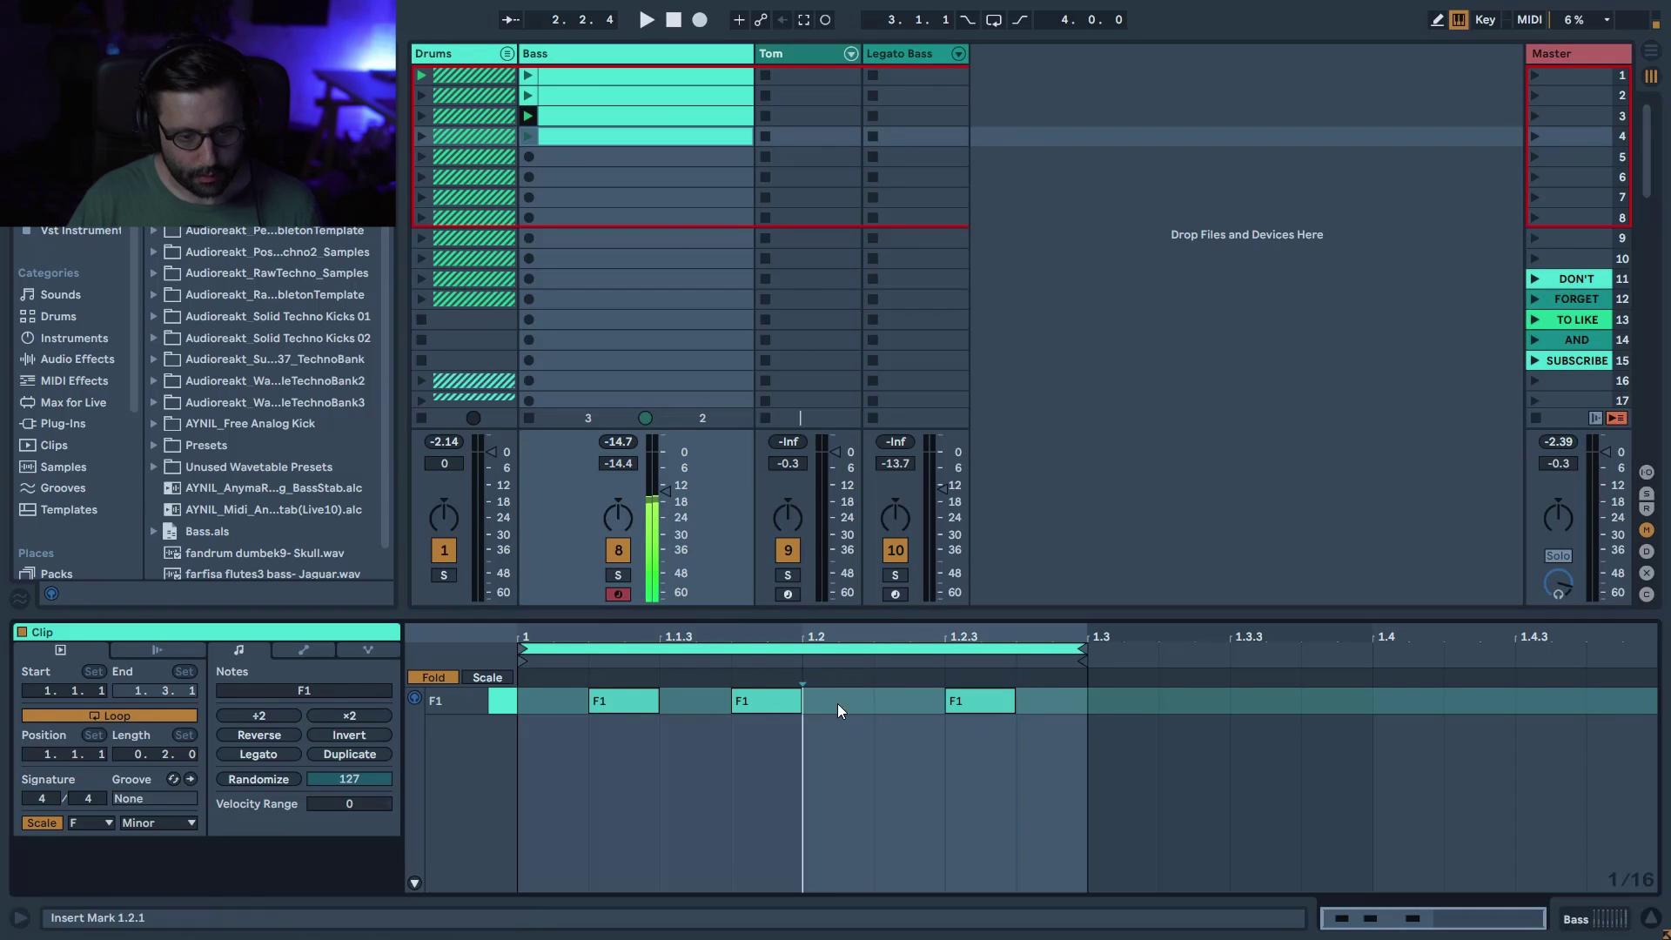
click(529, 137)
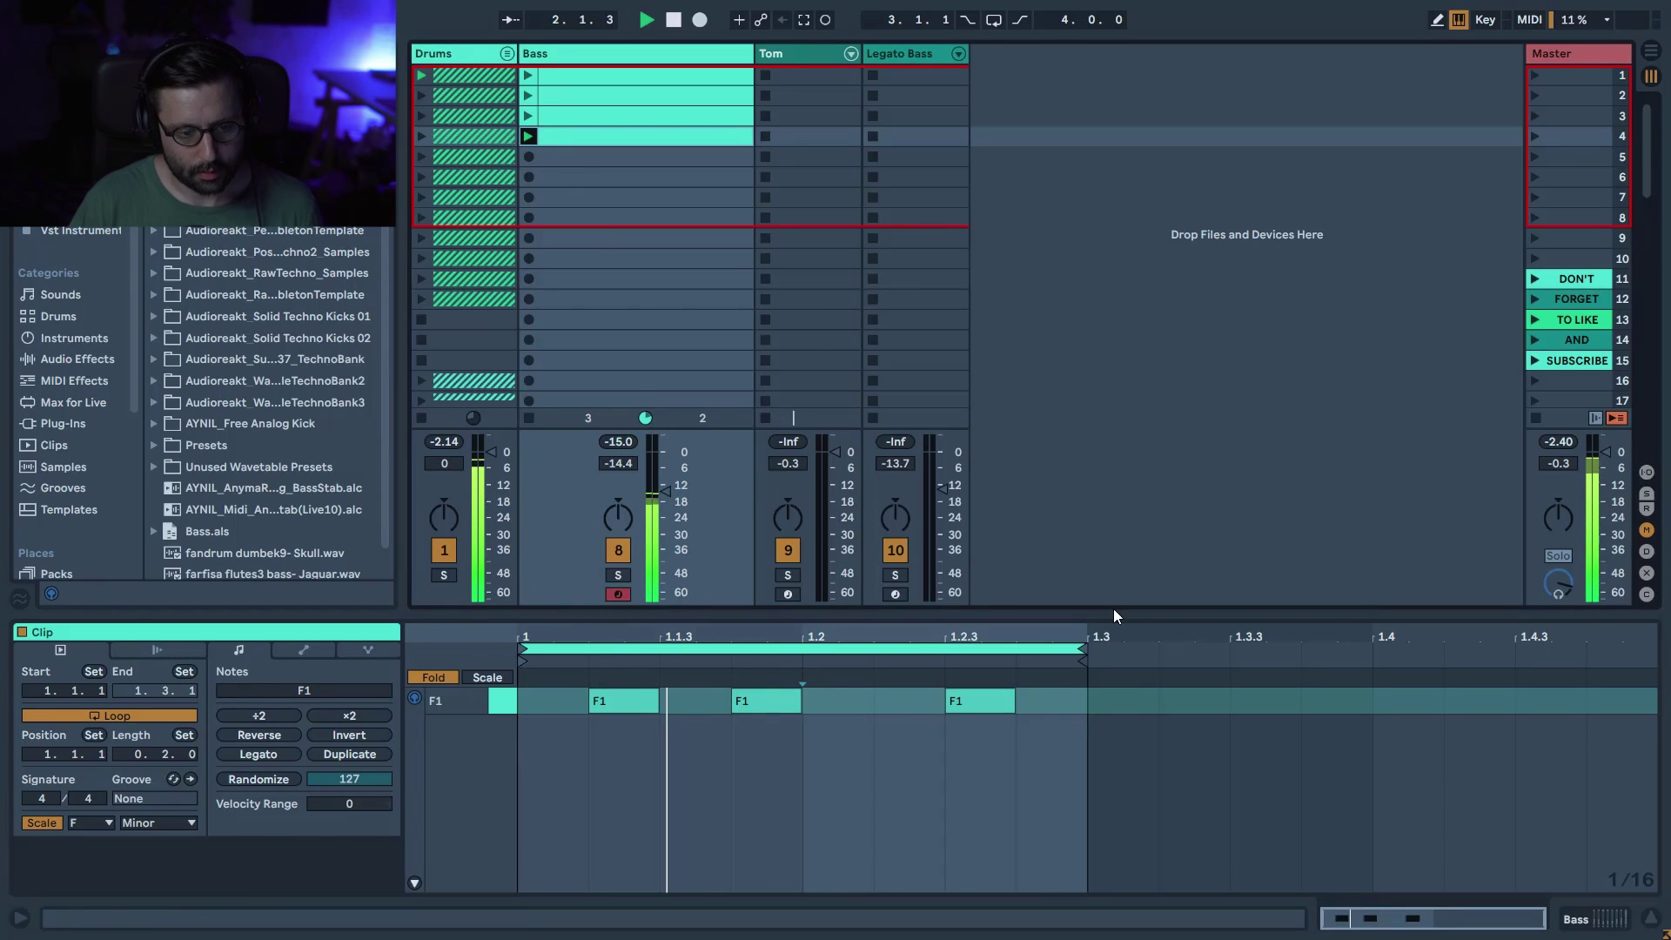
double_click(916, 700)
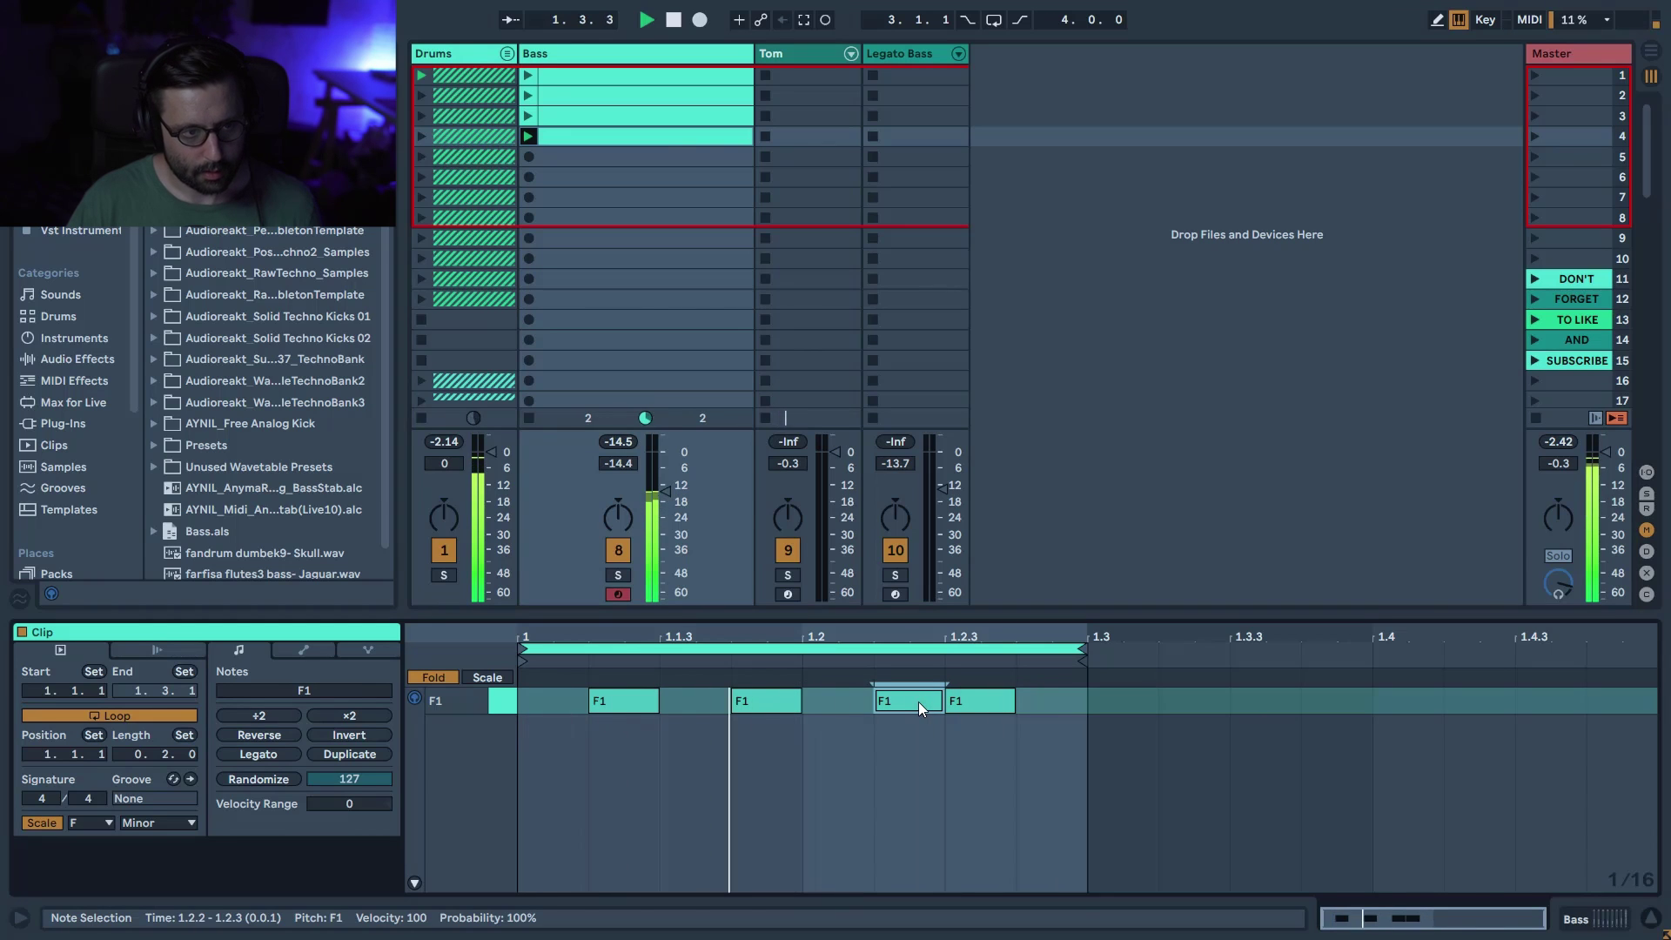
click(651, 143)
key(ctrl+d)
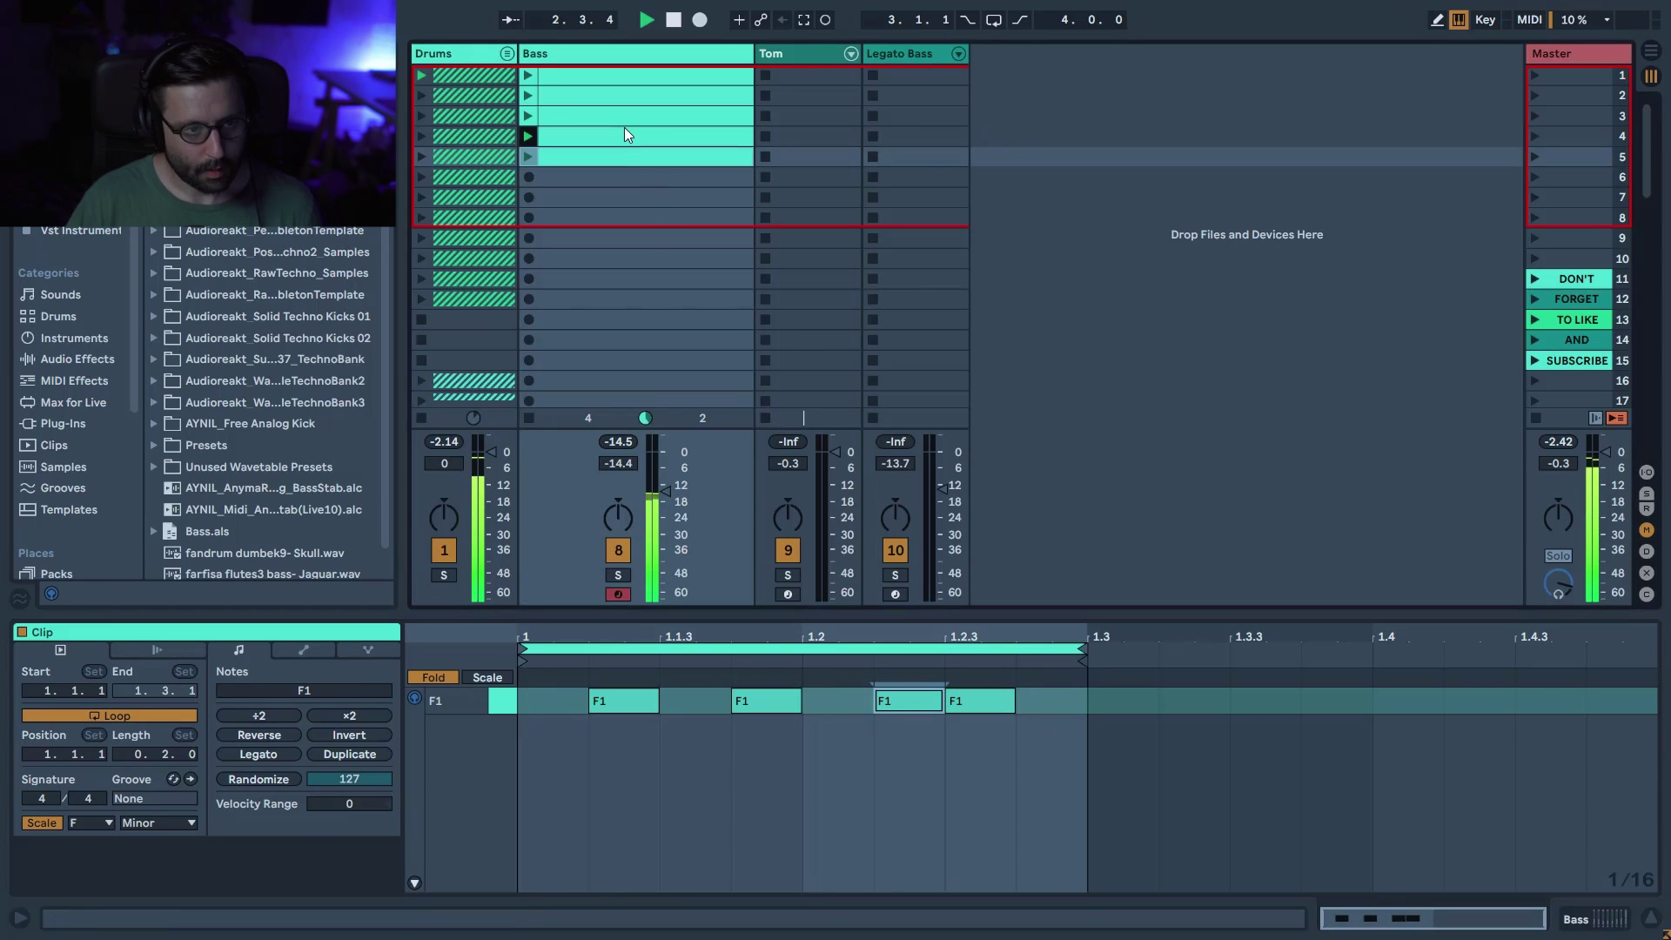
- Add an F1 note at the clip start and copy the slot 4 clip into slot 6
double_click(546, 699)
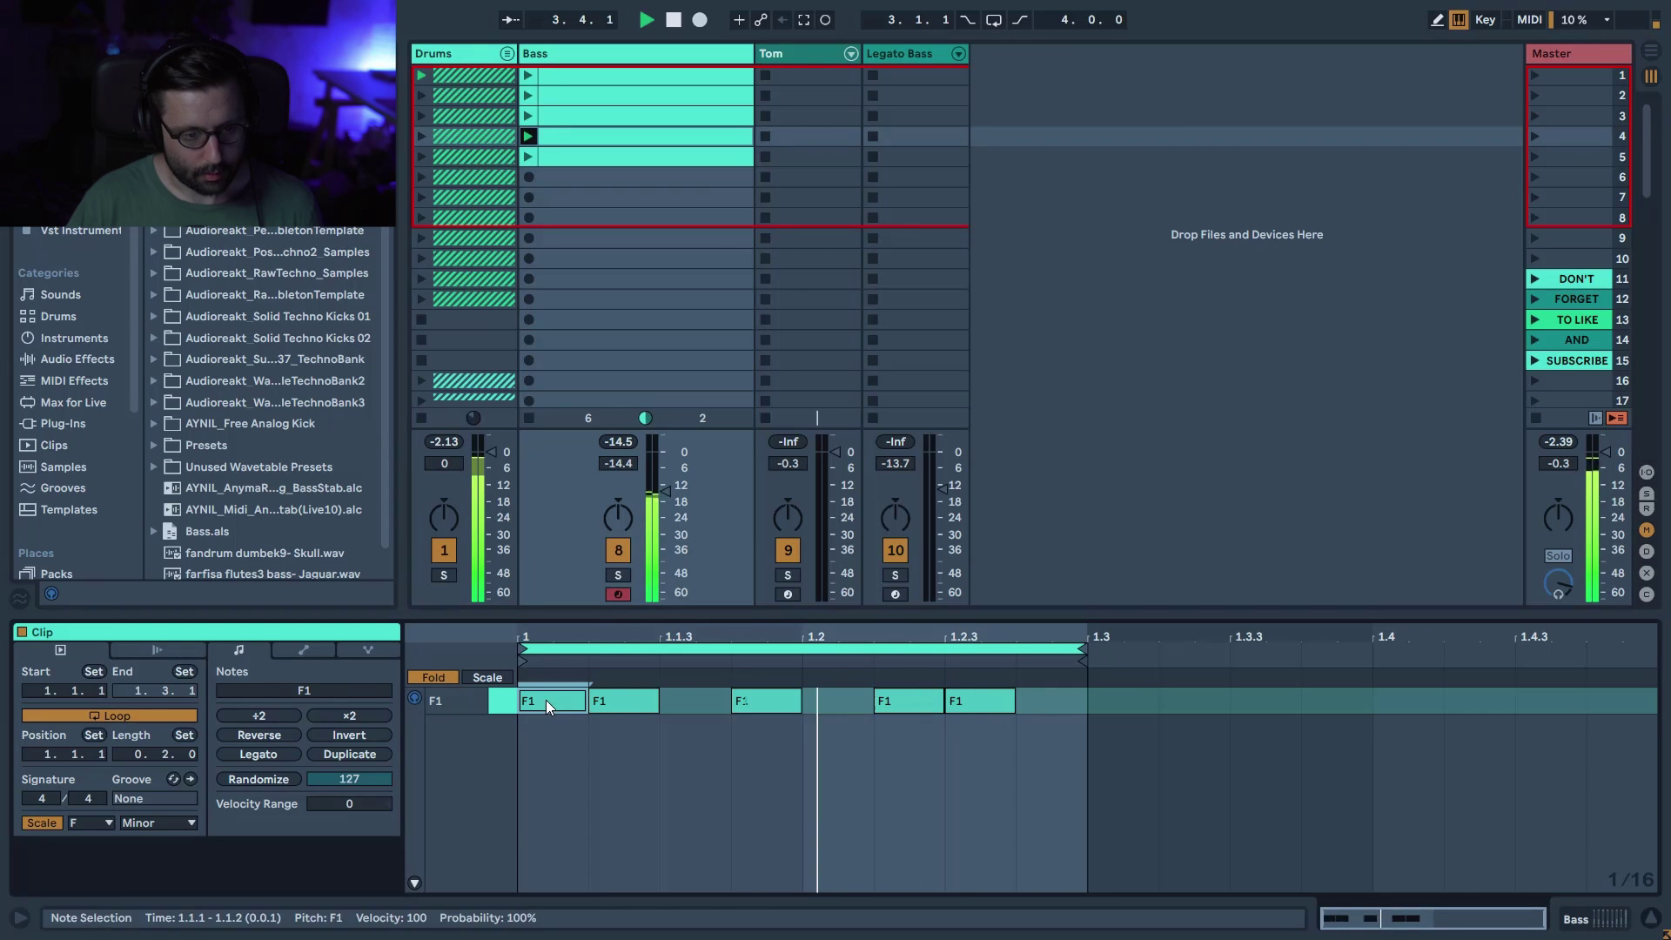
drag(616, 140, 607, 186)
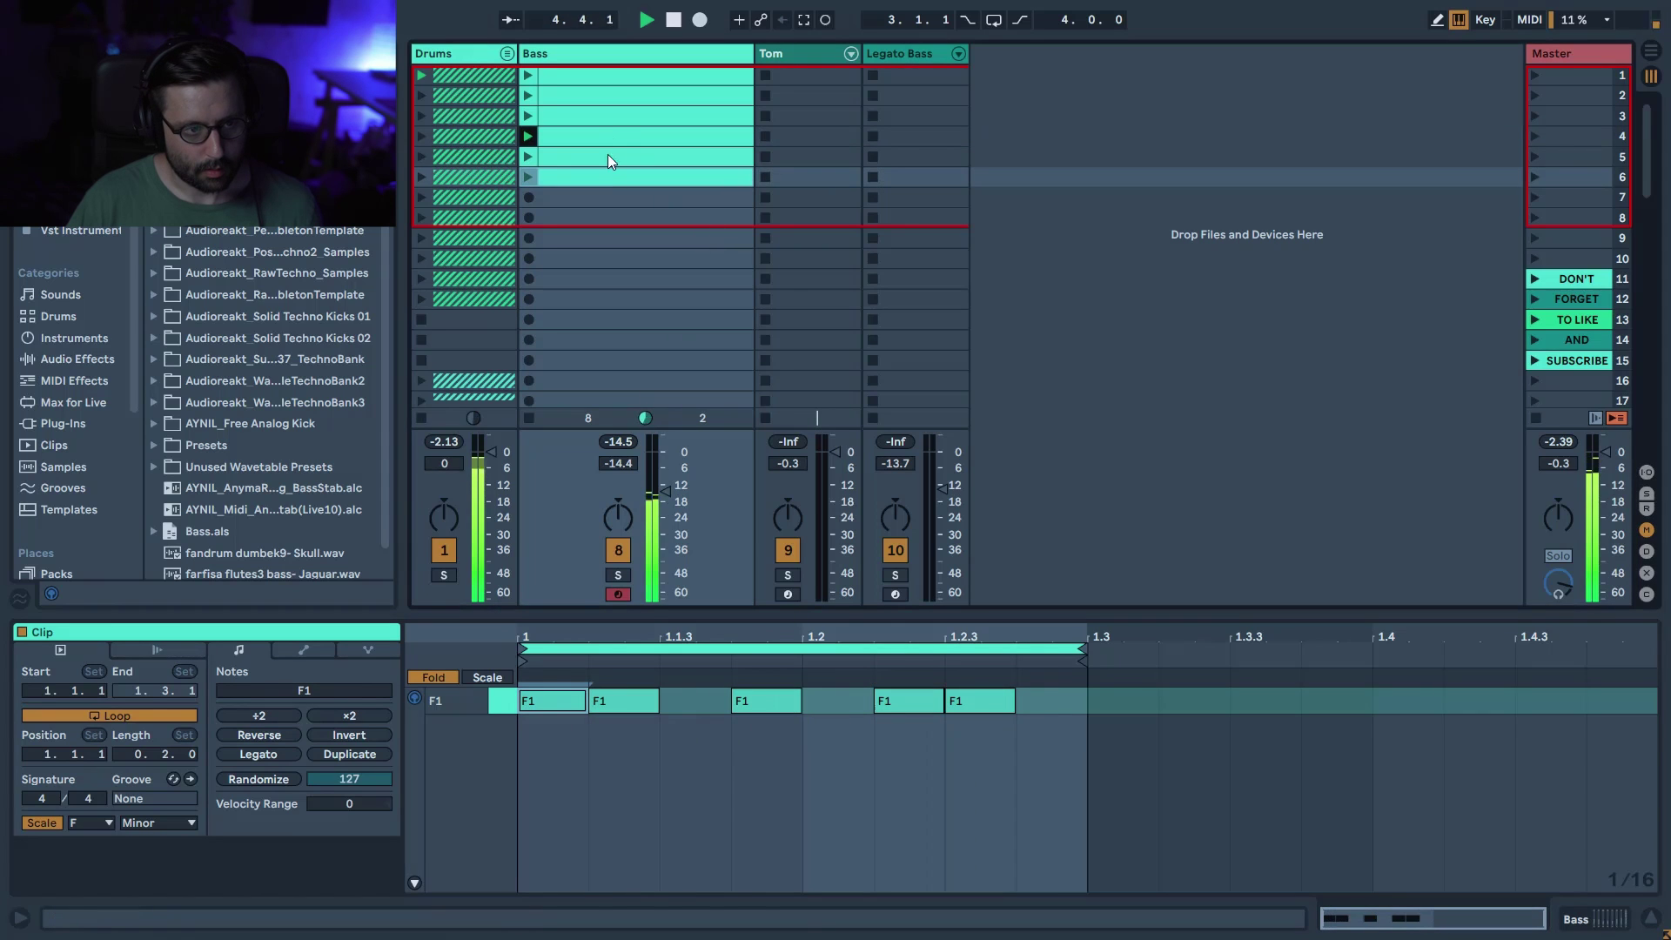
click(607, 136)
key(space)
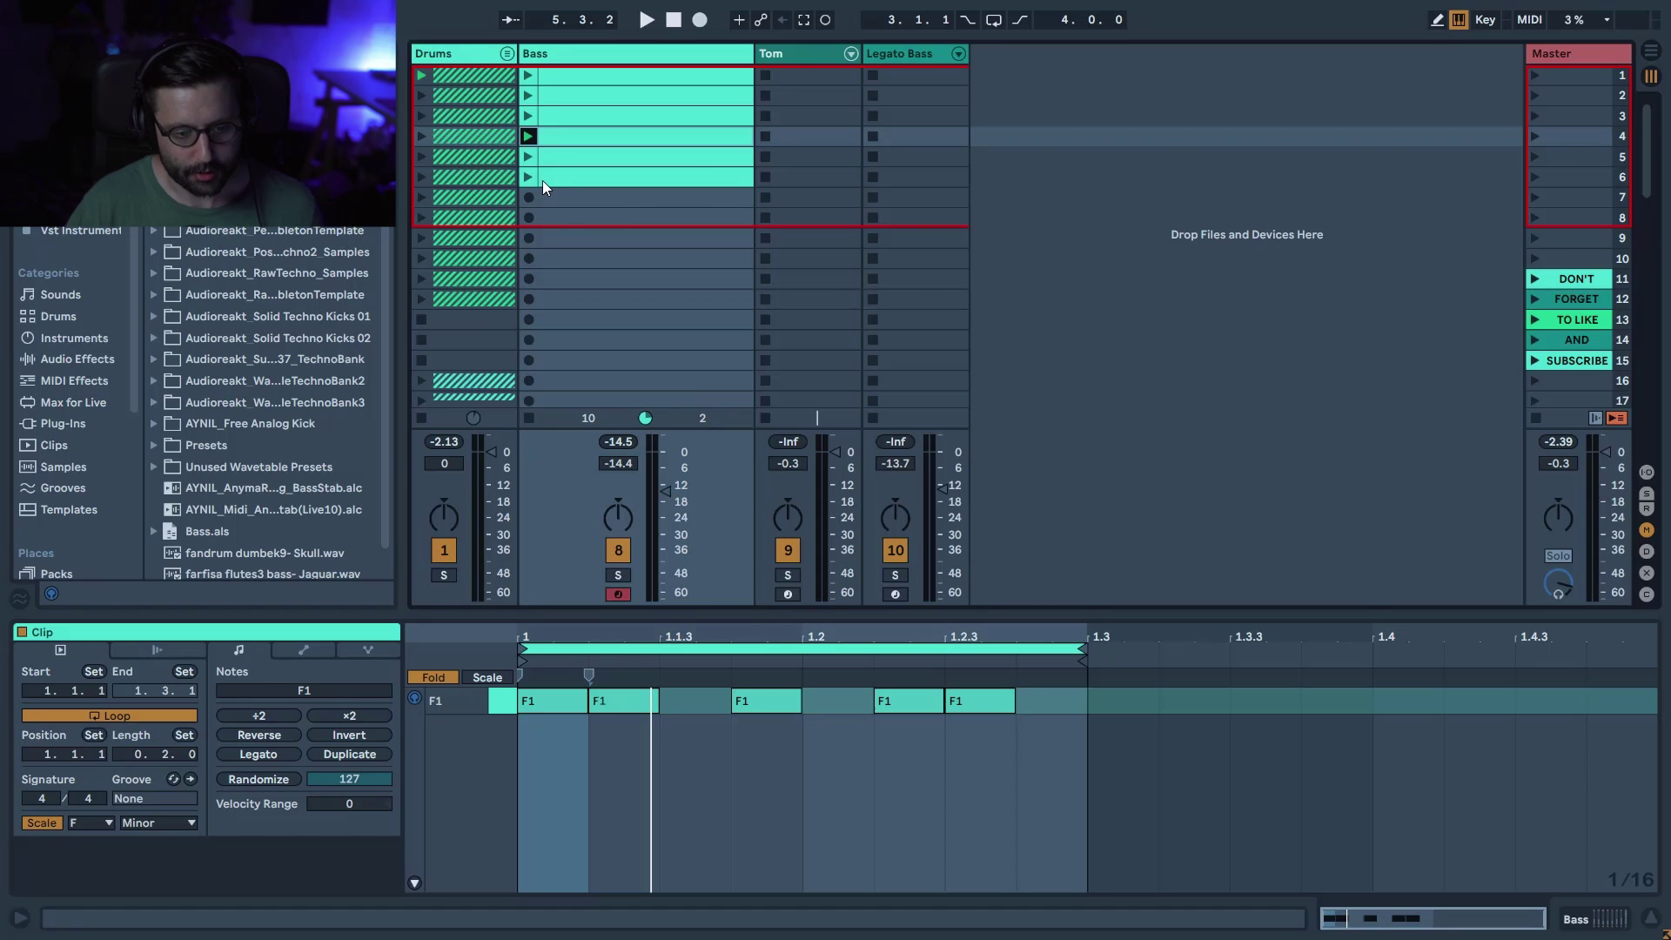
- Vary the rhythm by shifting the 1.2.2/1.2.3 notes later and moving the 1.2.4 note to 1.1.1
drag(1022, 700, 985, 709)
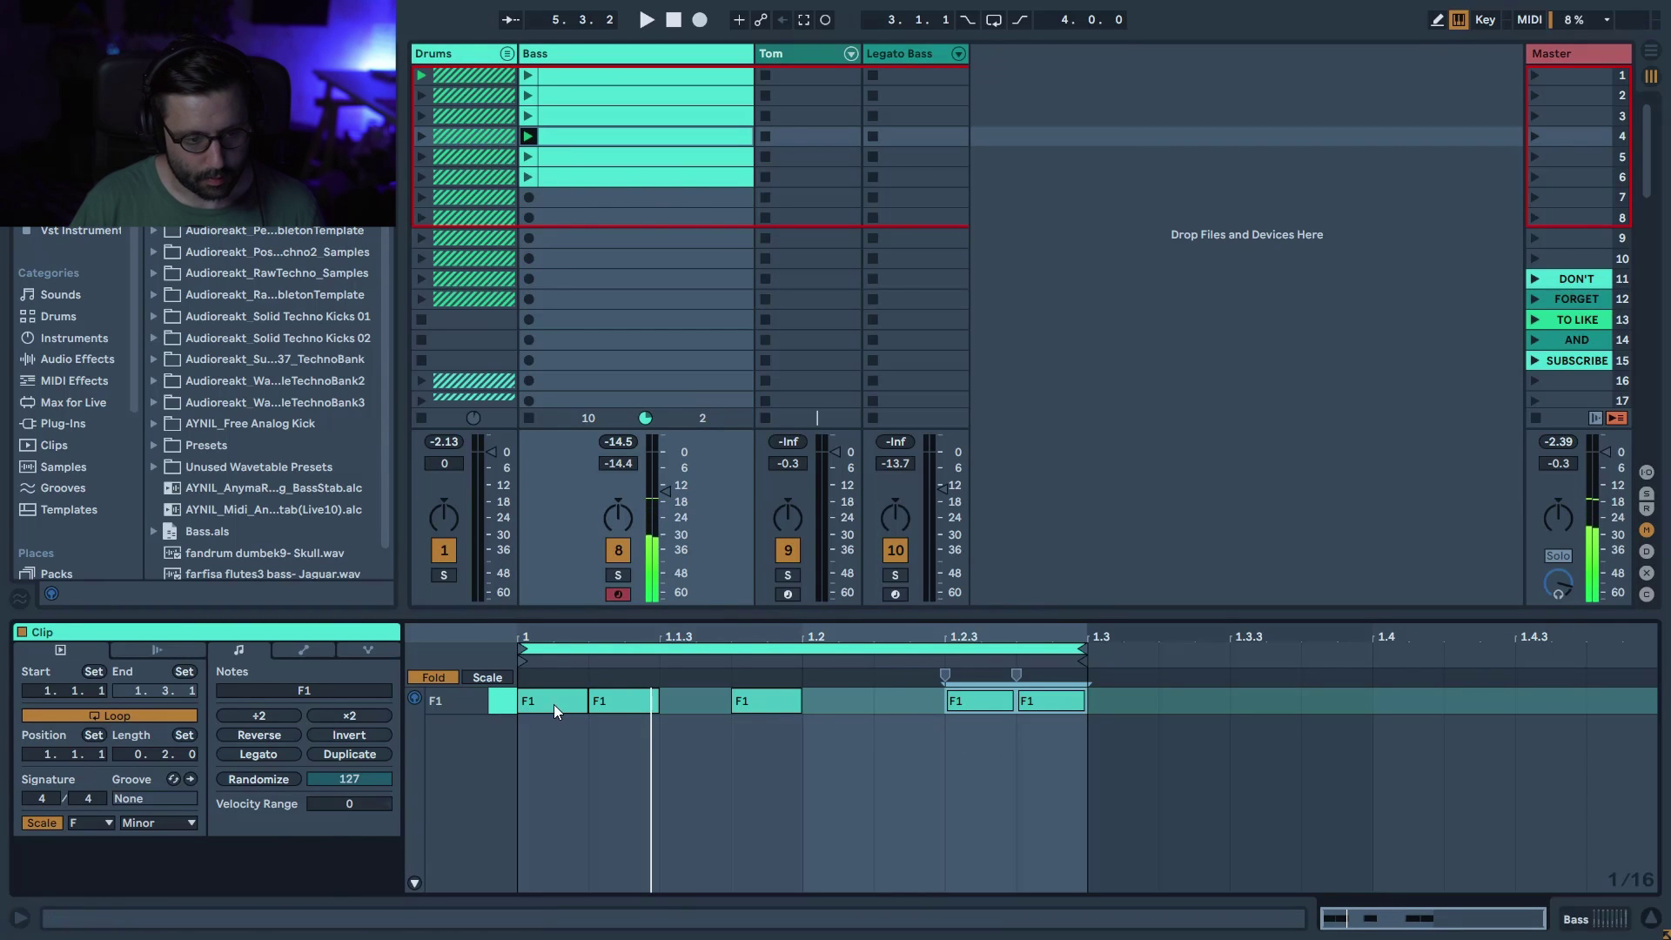
drag(553, 703, 829, 709)
key(space)
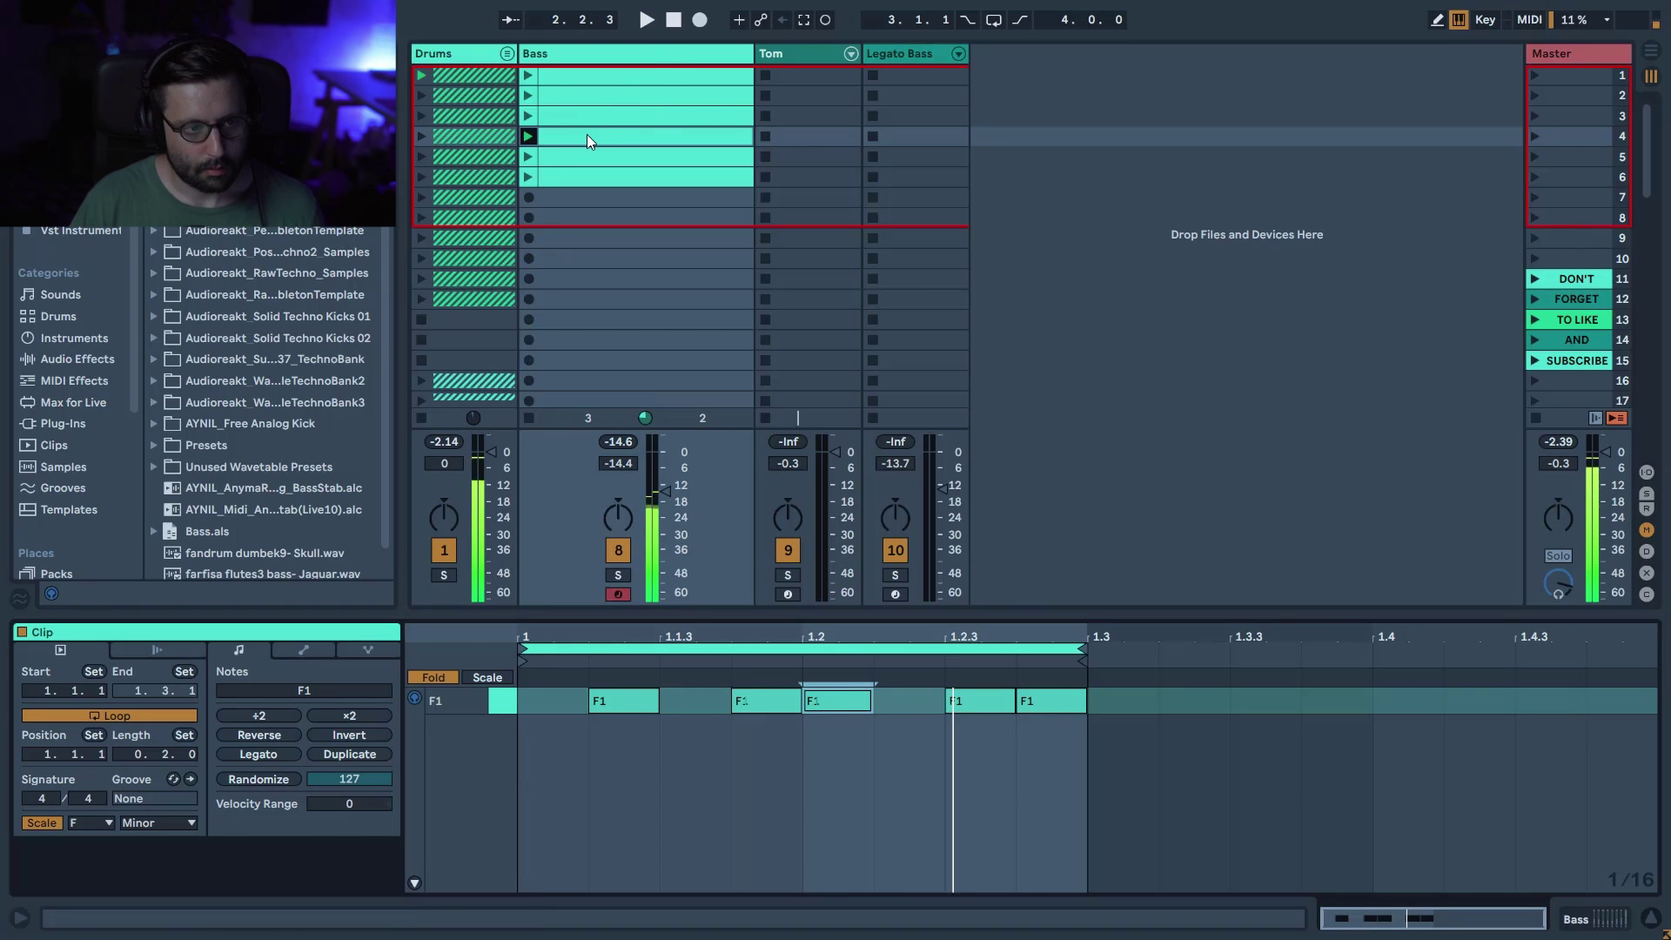
click(837, 765)
drag(1058, 714, 560, 707)
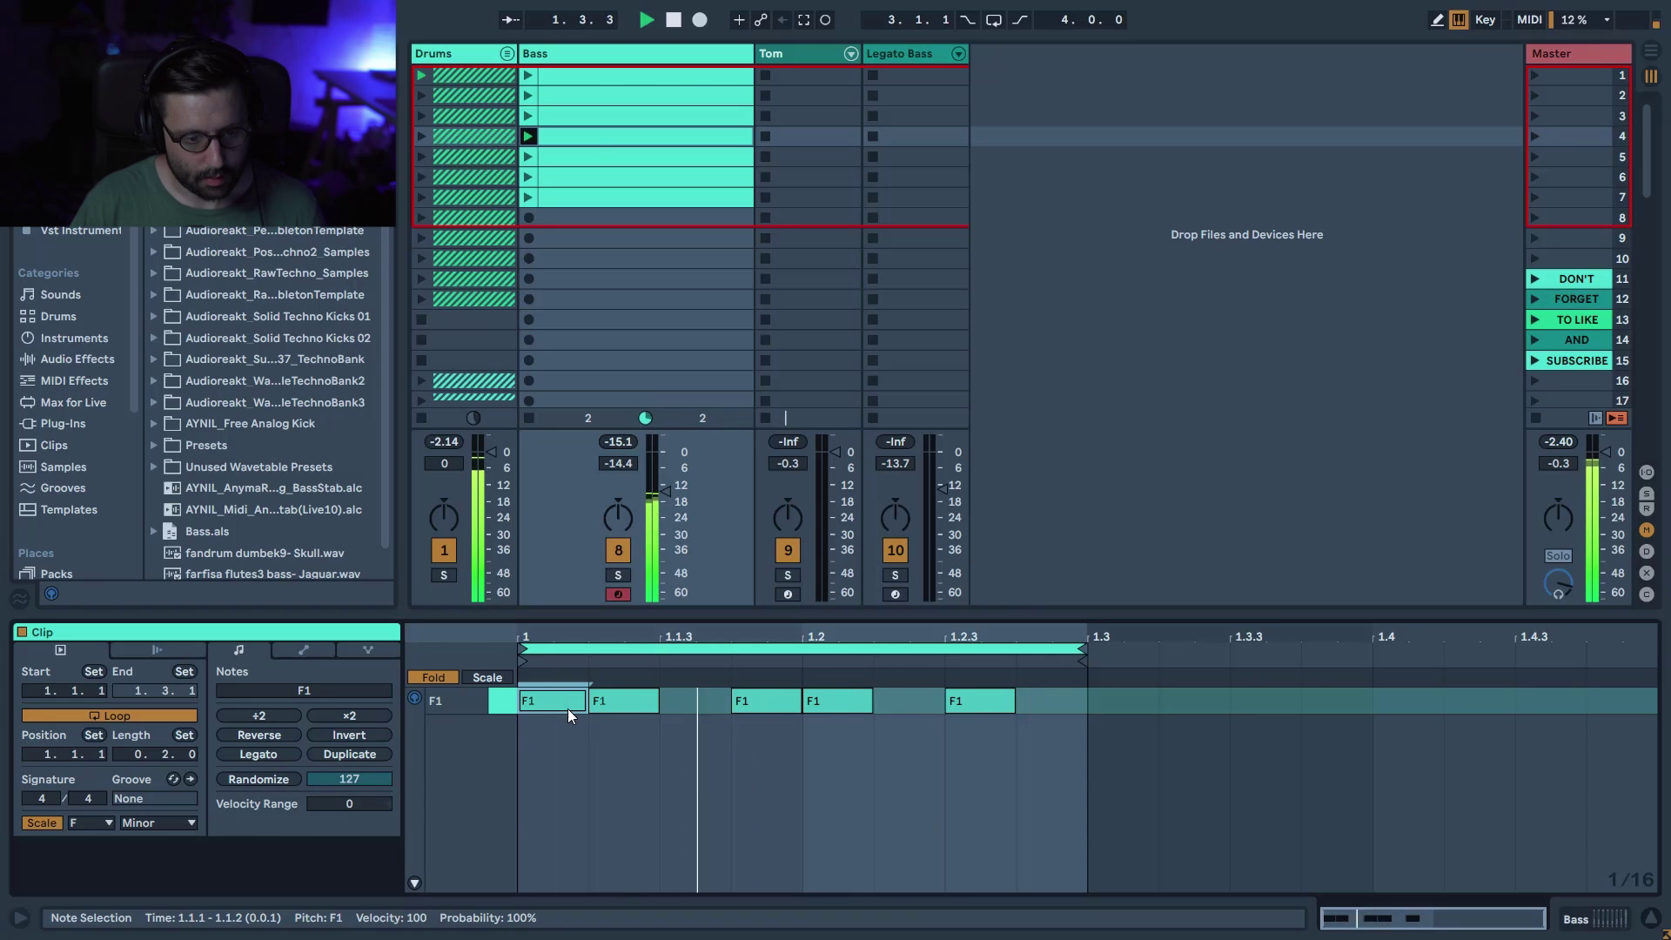
key(space)
- Copy clips into slots 8 and 10, placing F1 notes at 1.1.3, 1.2.2 and 1.2.4
drag(587, 132, 577, 223)
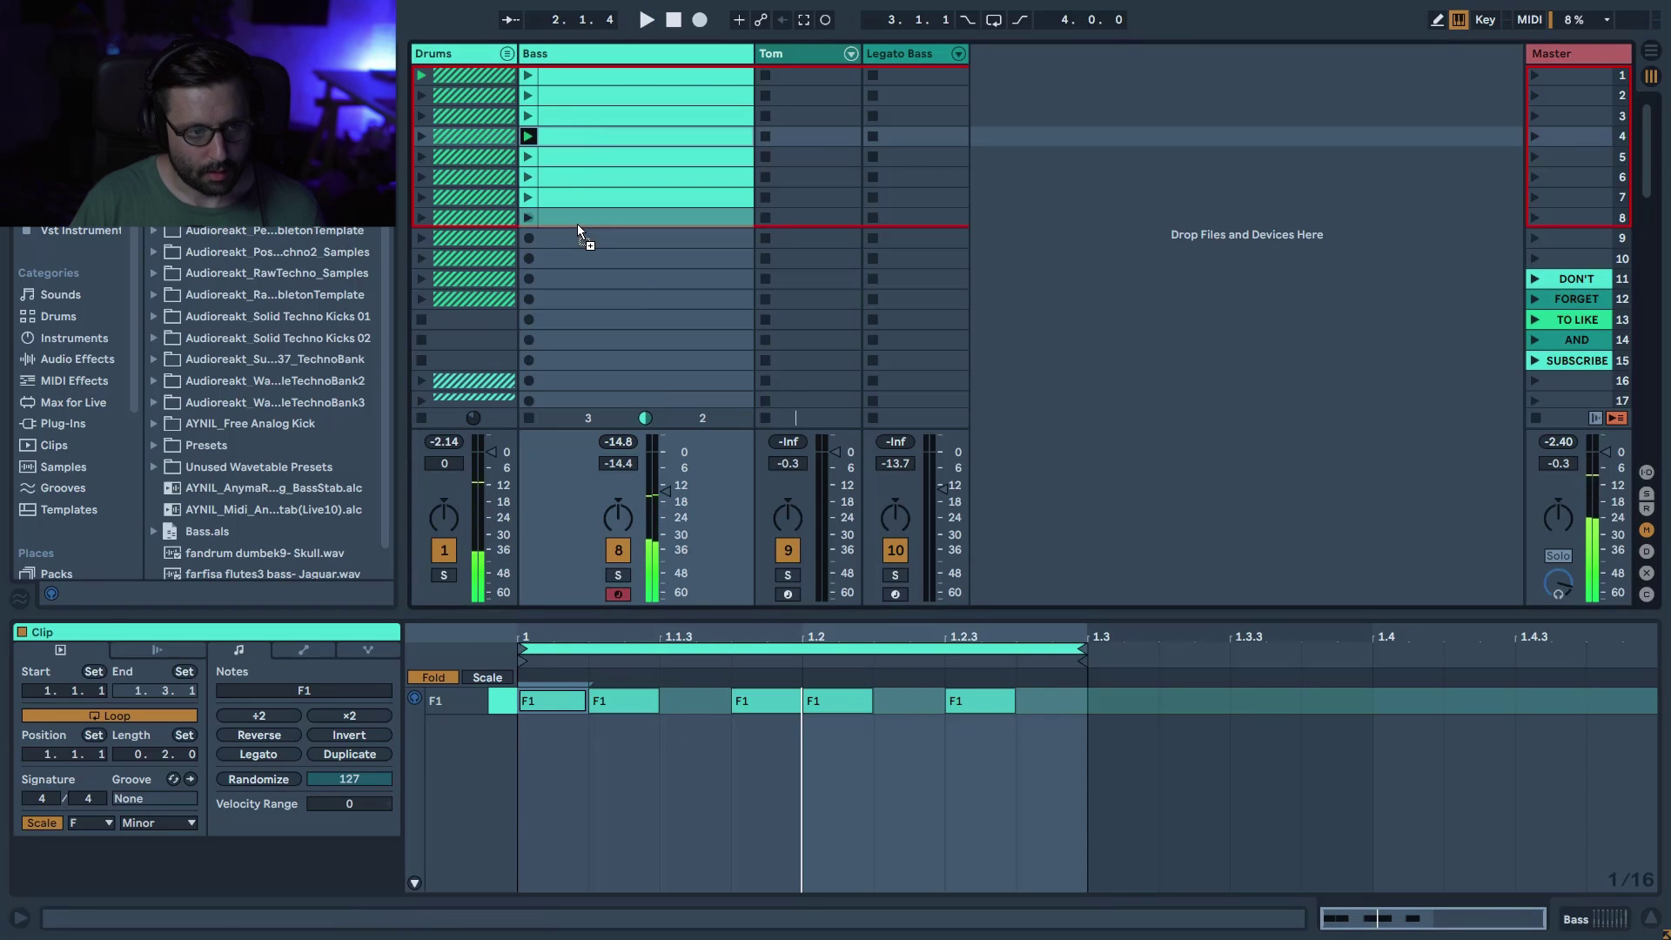
drag(644, 703, 919, 710)
double_click(832, 710)
click(528, 218)
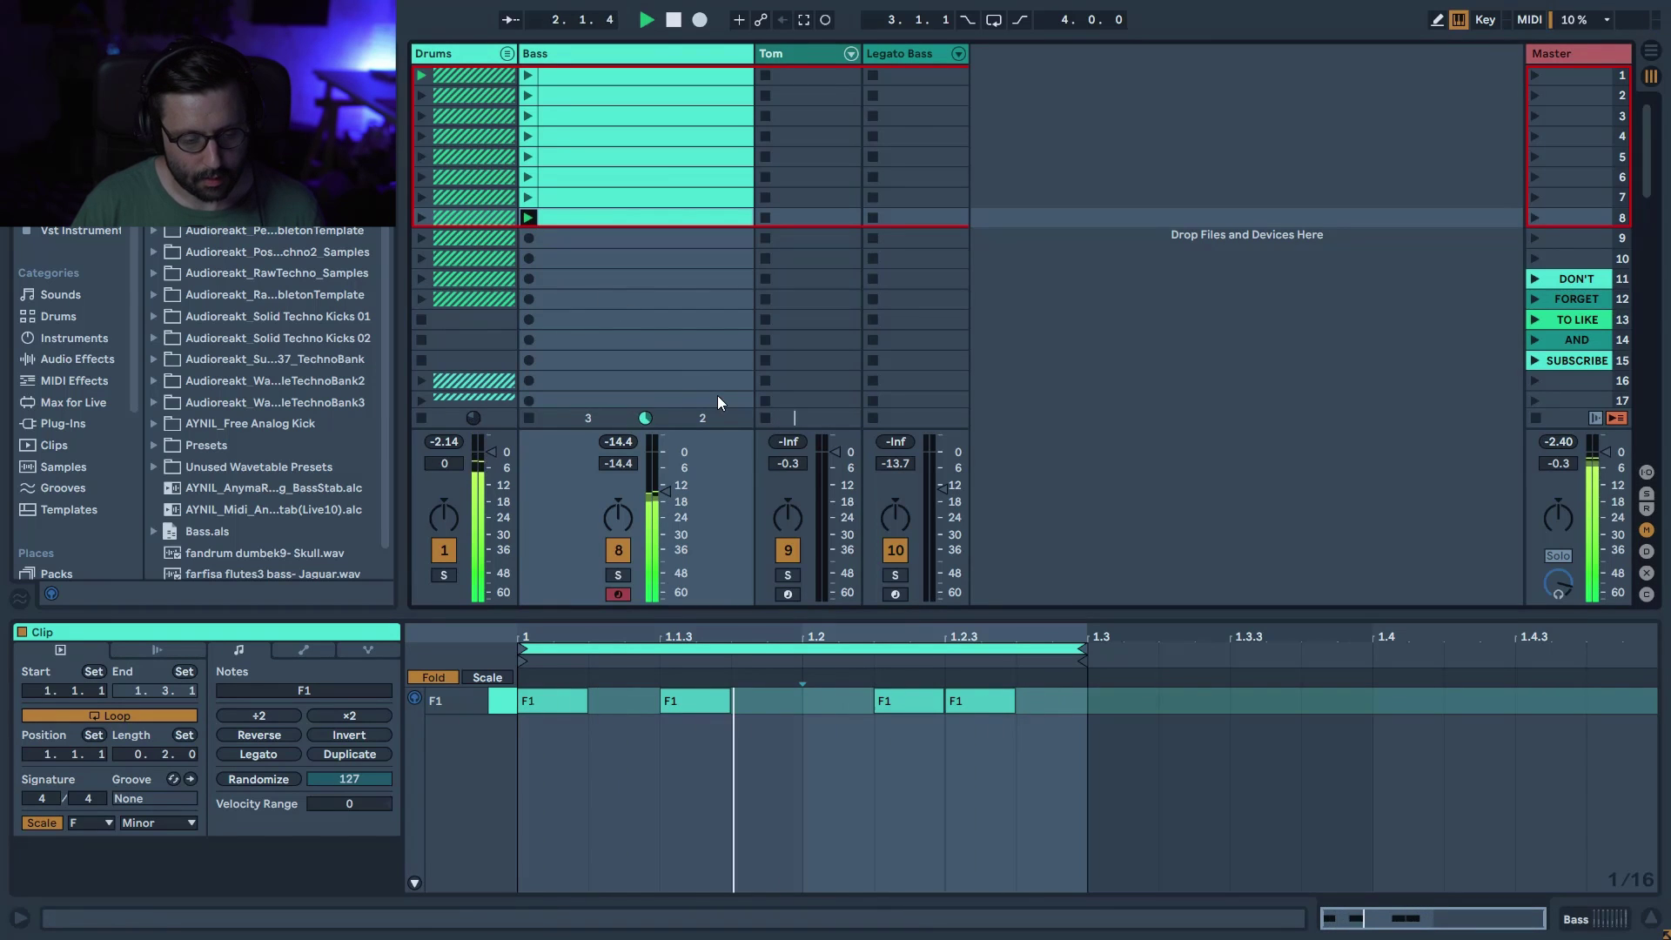
key(space)
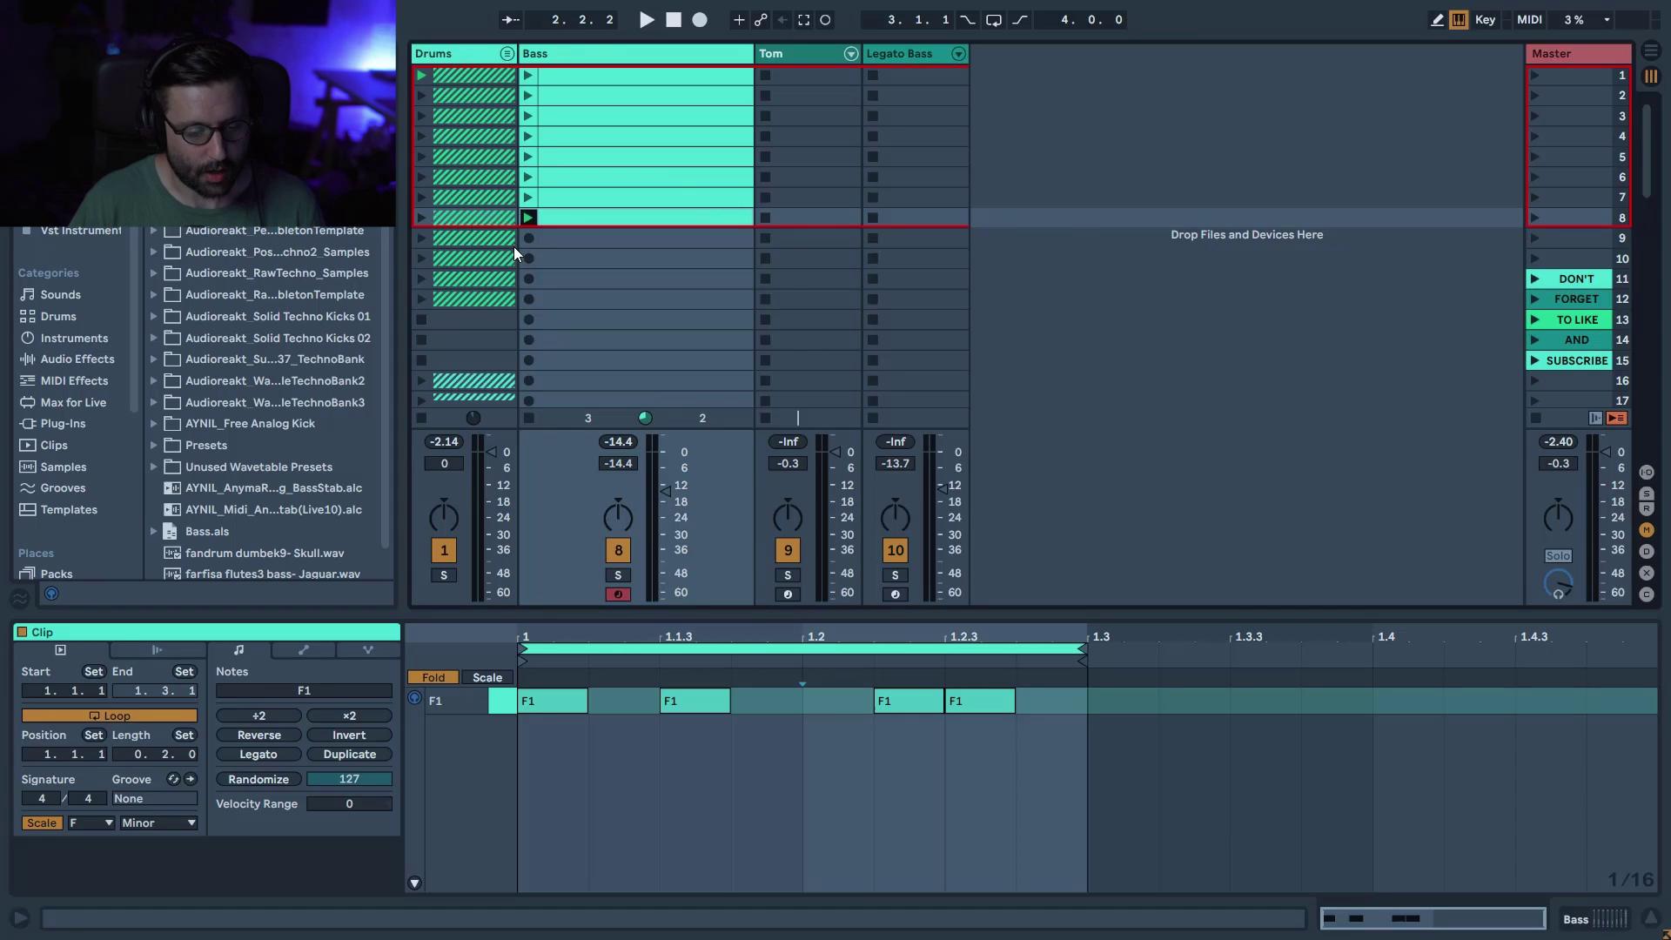
drag(513, 251, 572, 268)
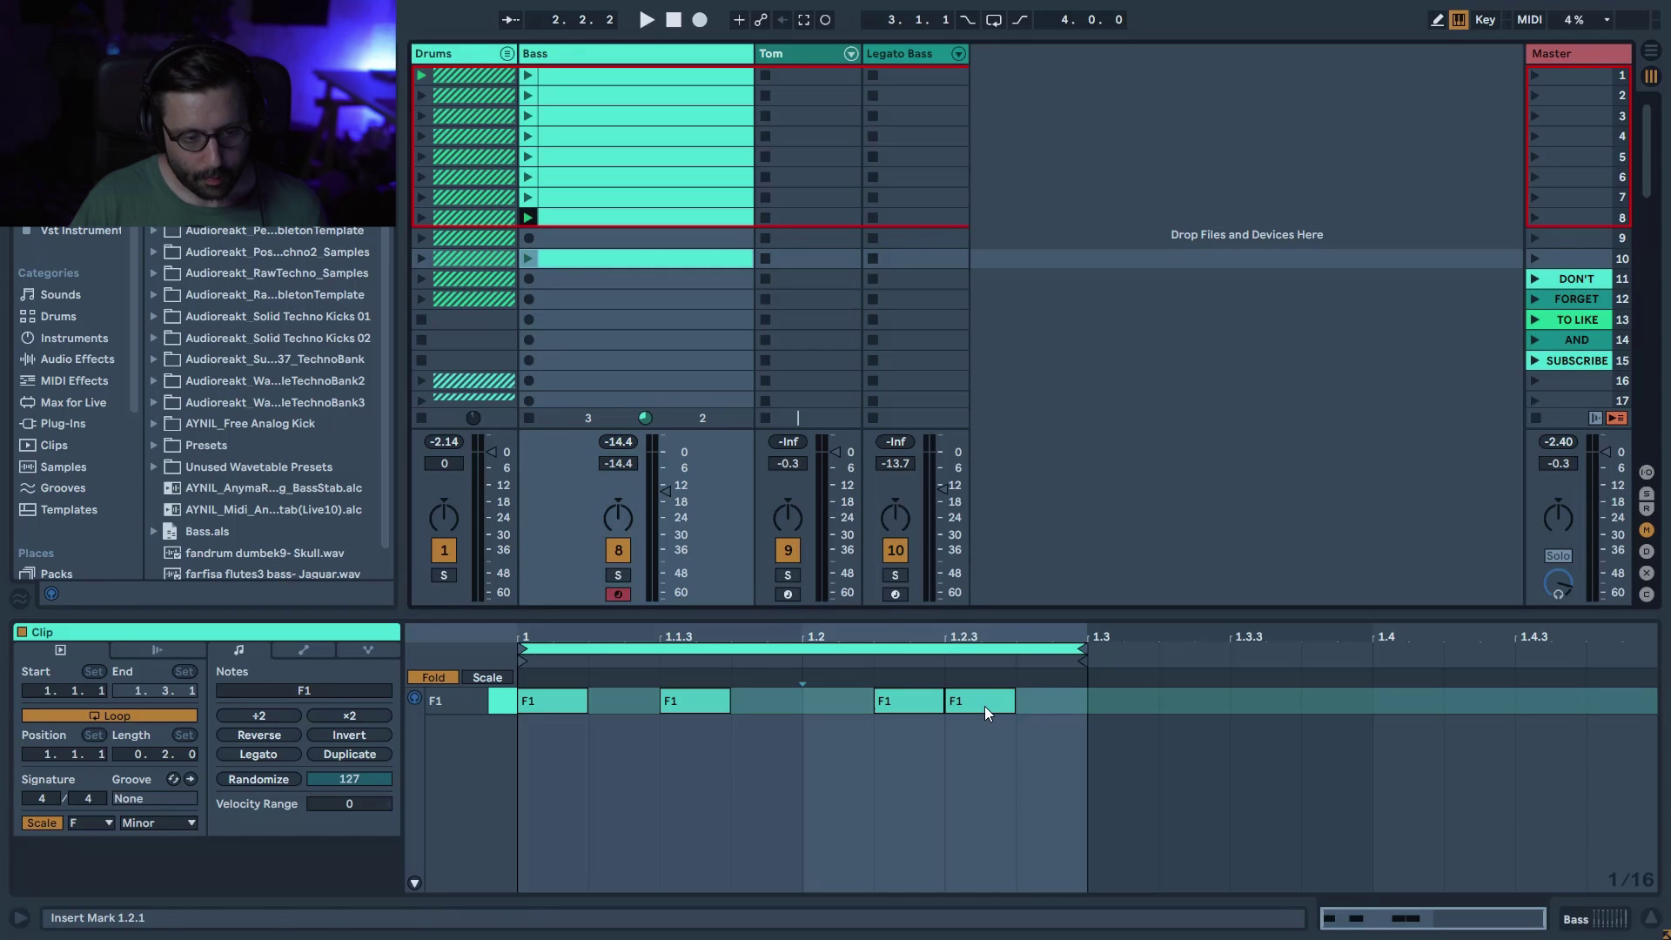
drag(987, 713, 1059, 713)
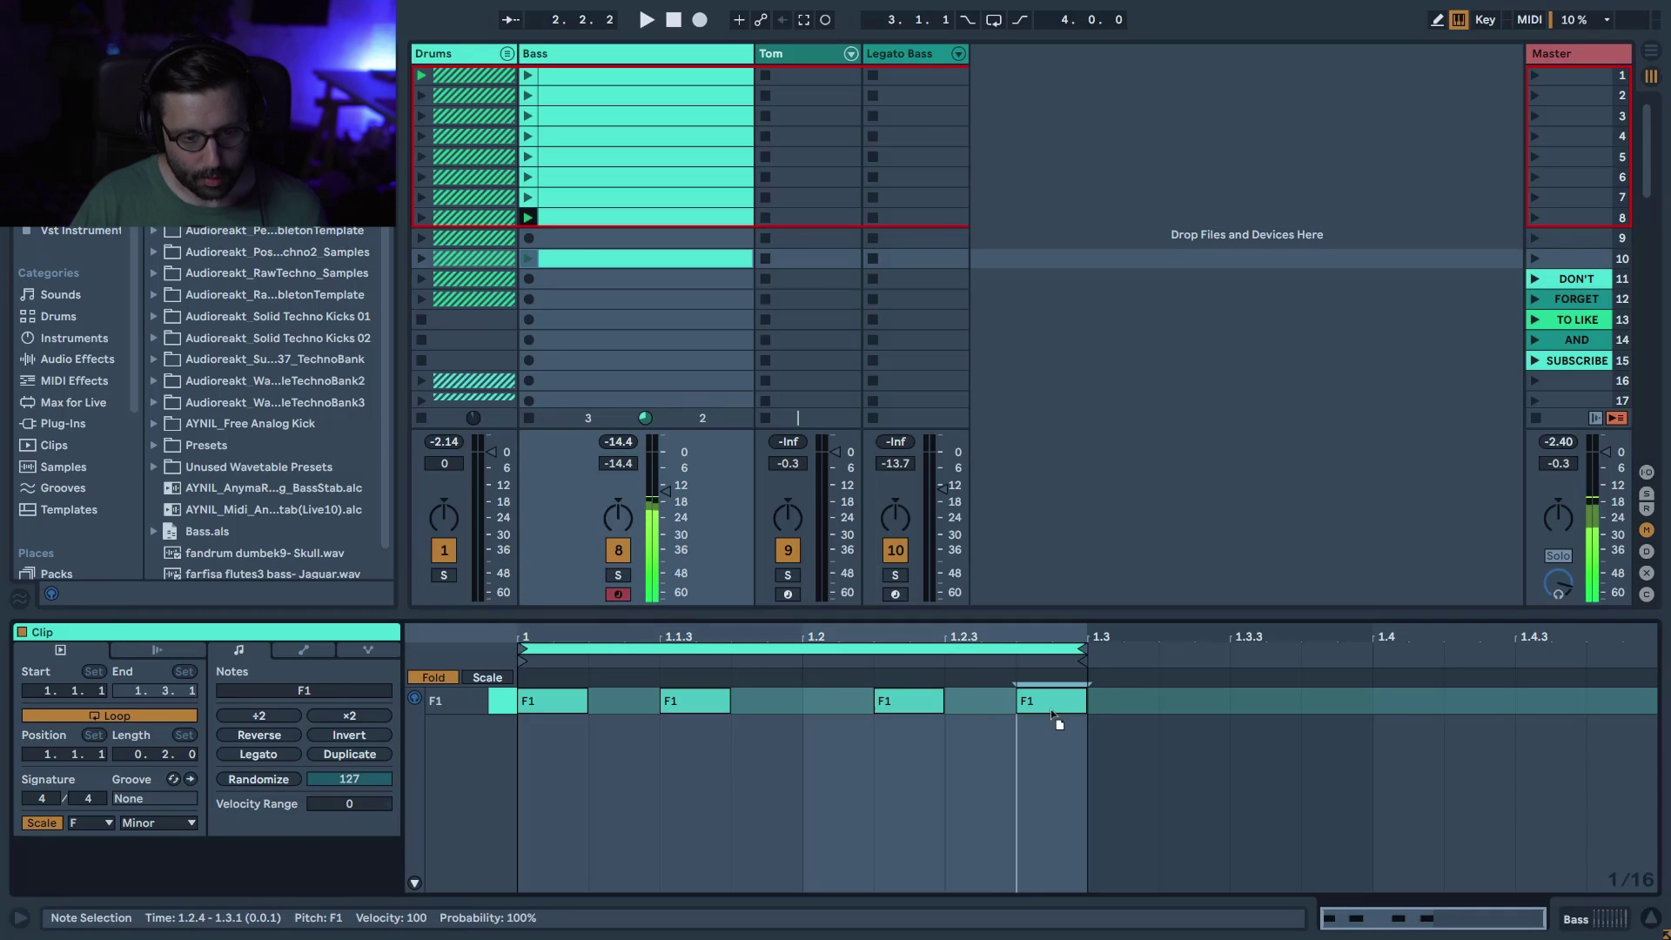
- Duplicate the slot 10 clip into slot 11 and push its last two F1 notes one triplet step later
click(529, 263)
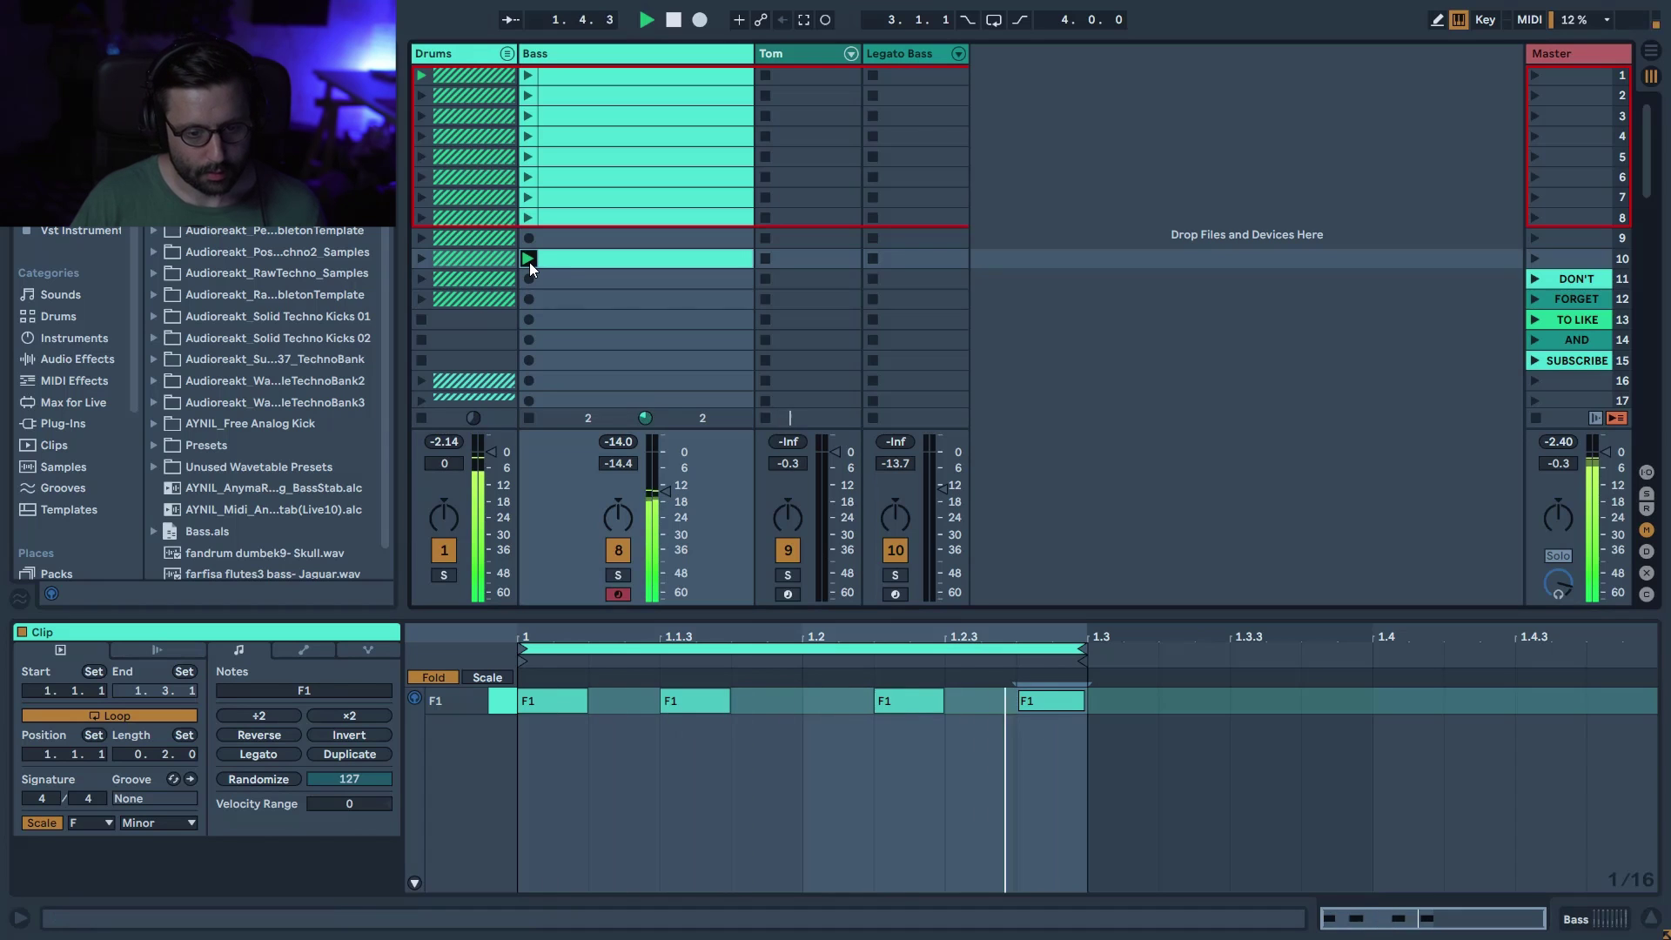
key(ctrl+d)
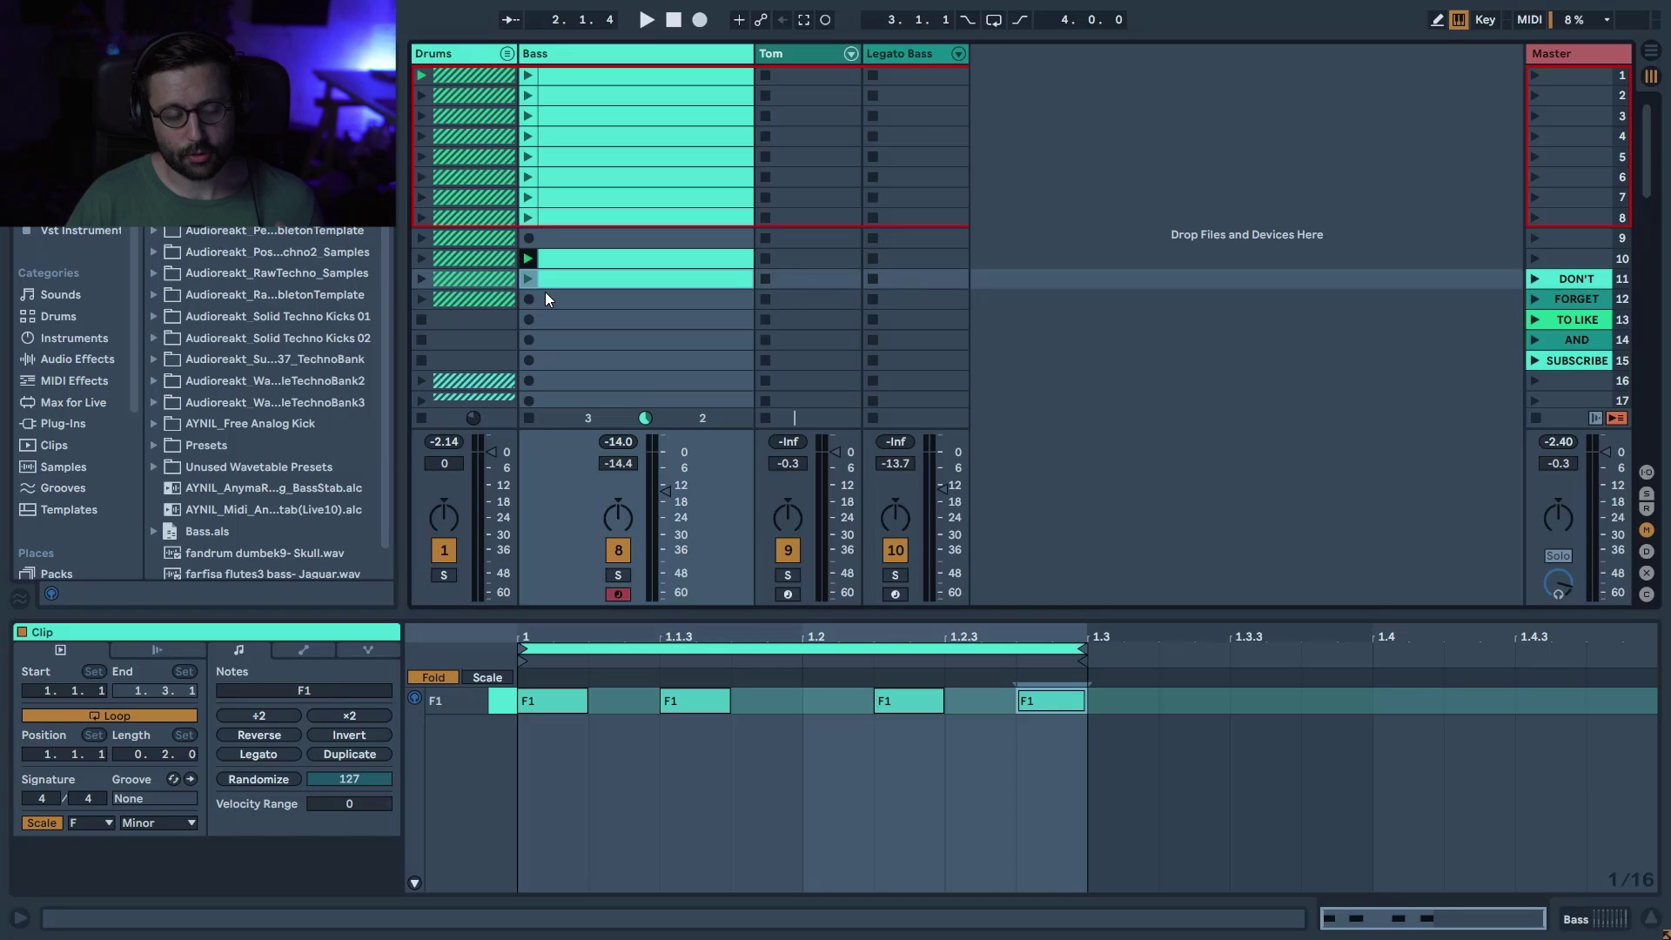
right_click(706, 791)
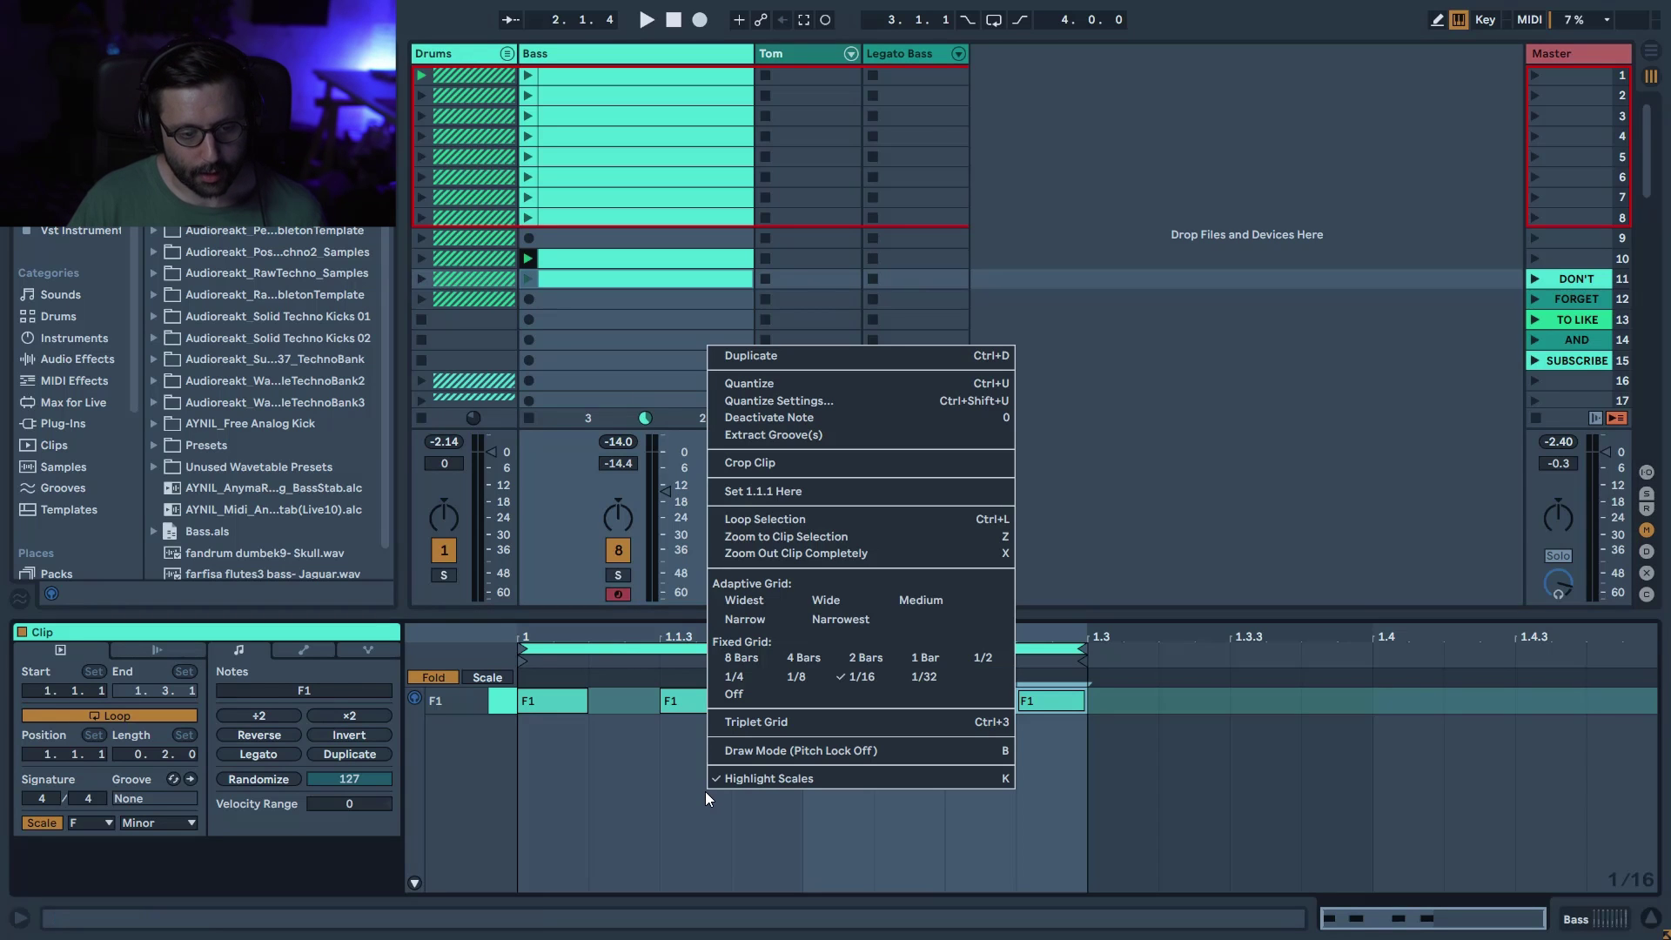
click(769, 722)
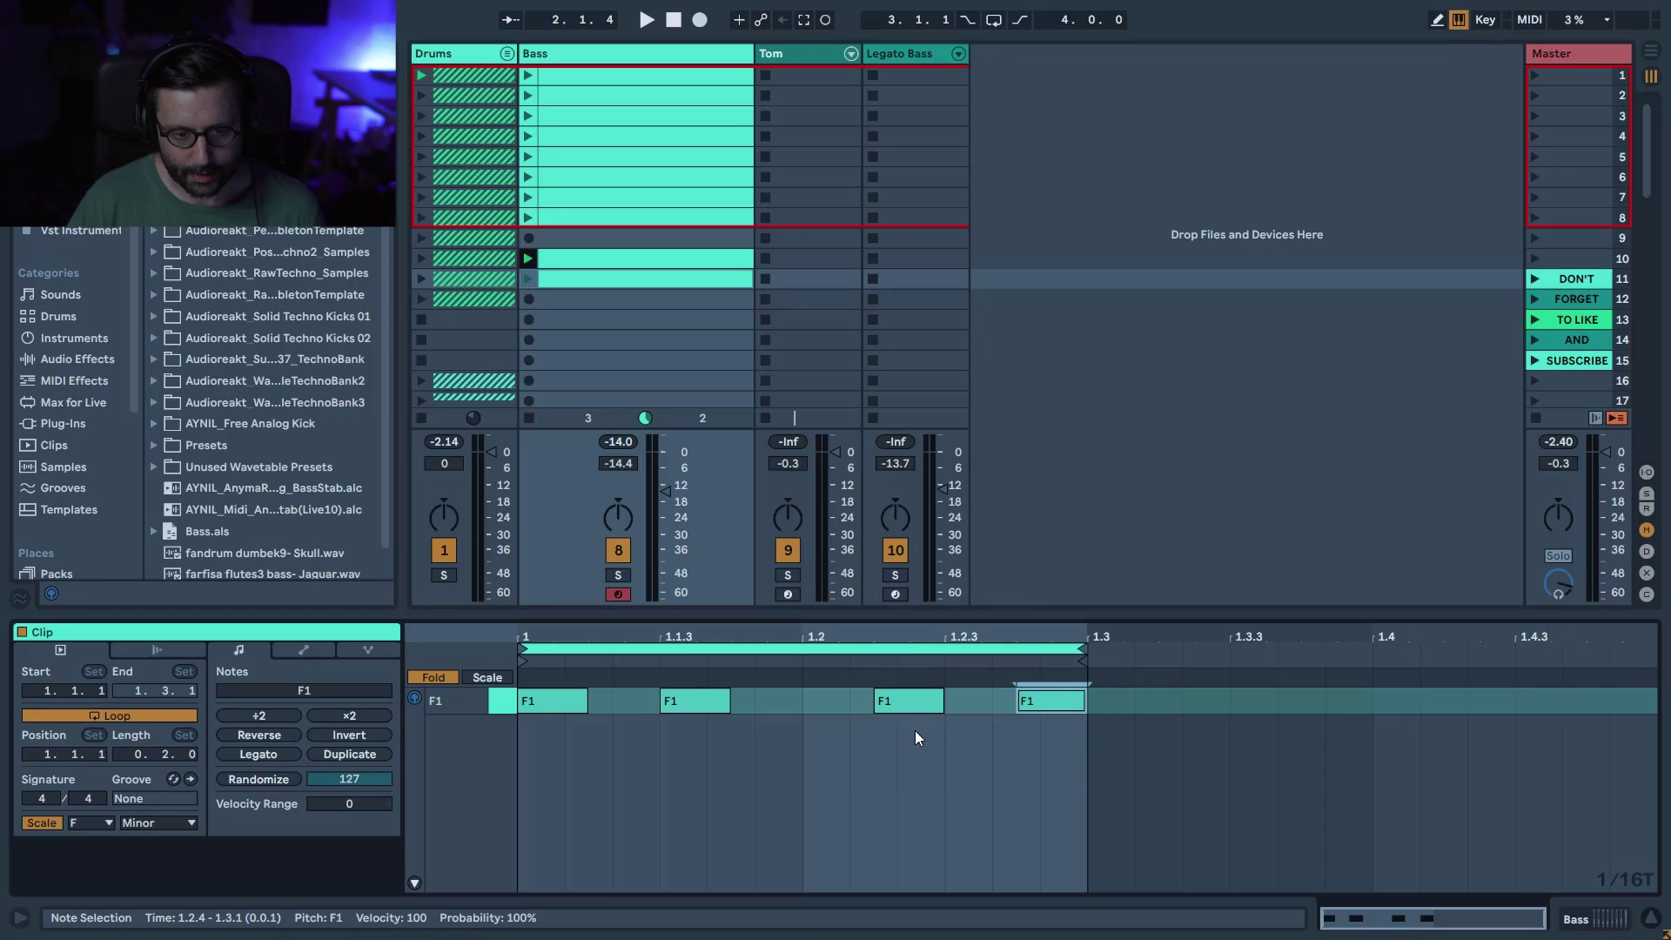
shift+click(925, 710)
drag(923, 712, 957, 719)
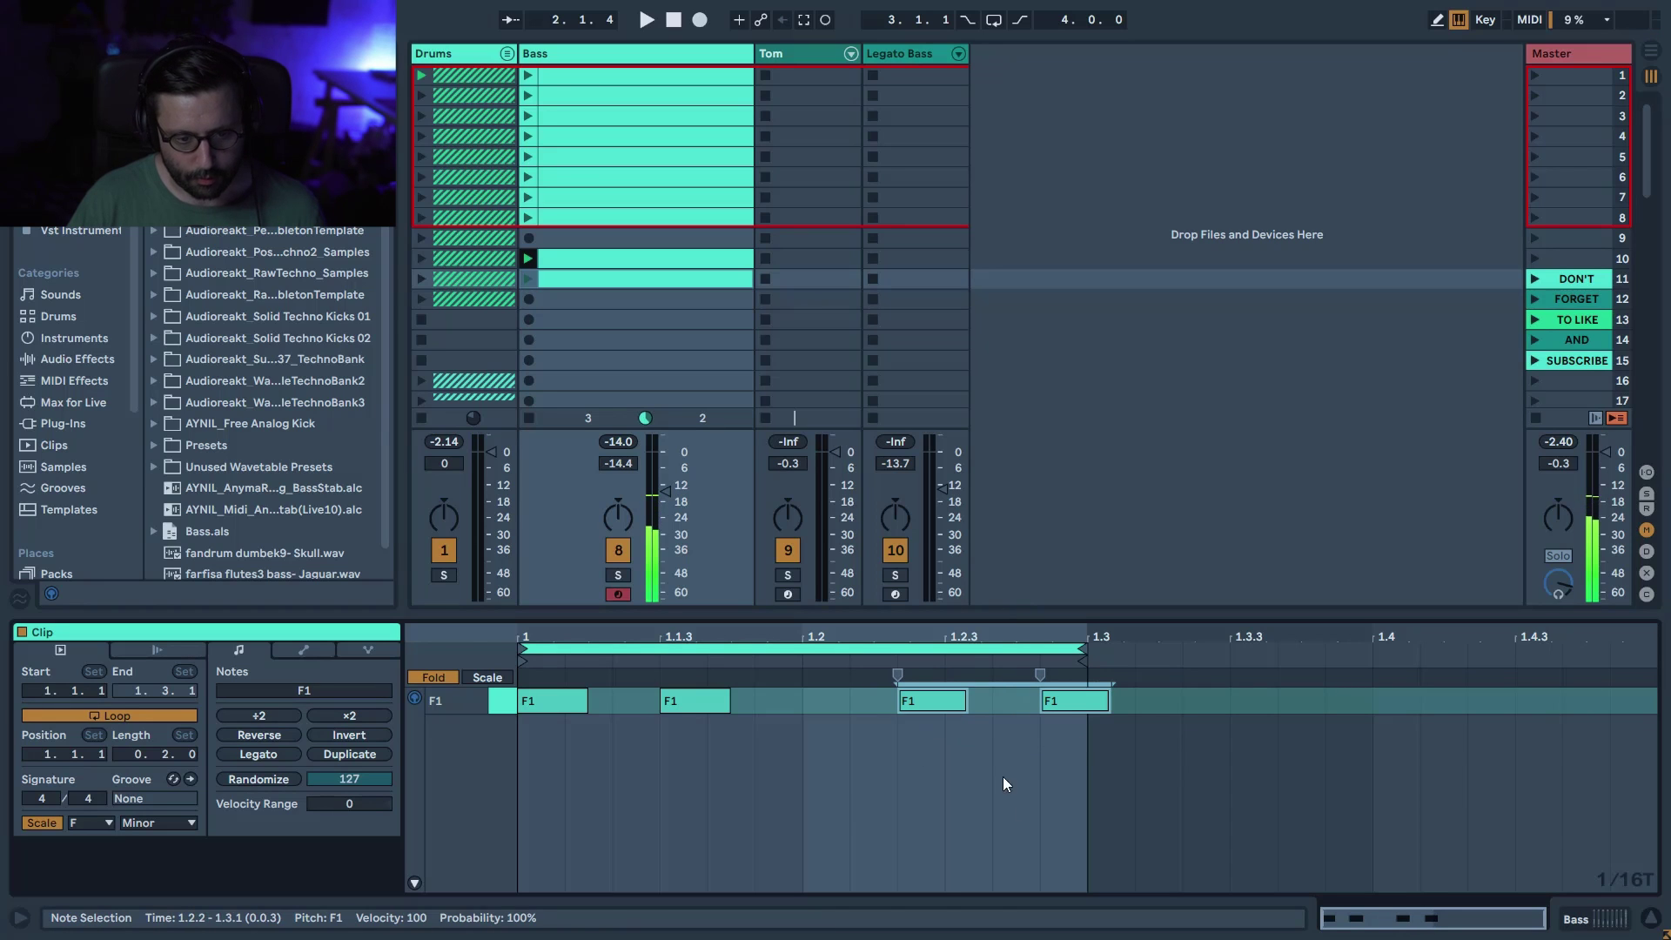
- Audition the slot 11 clip against the slot 10 clip
click(535, 281)
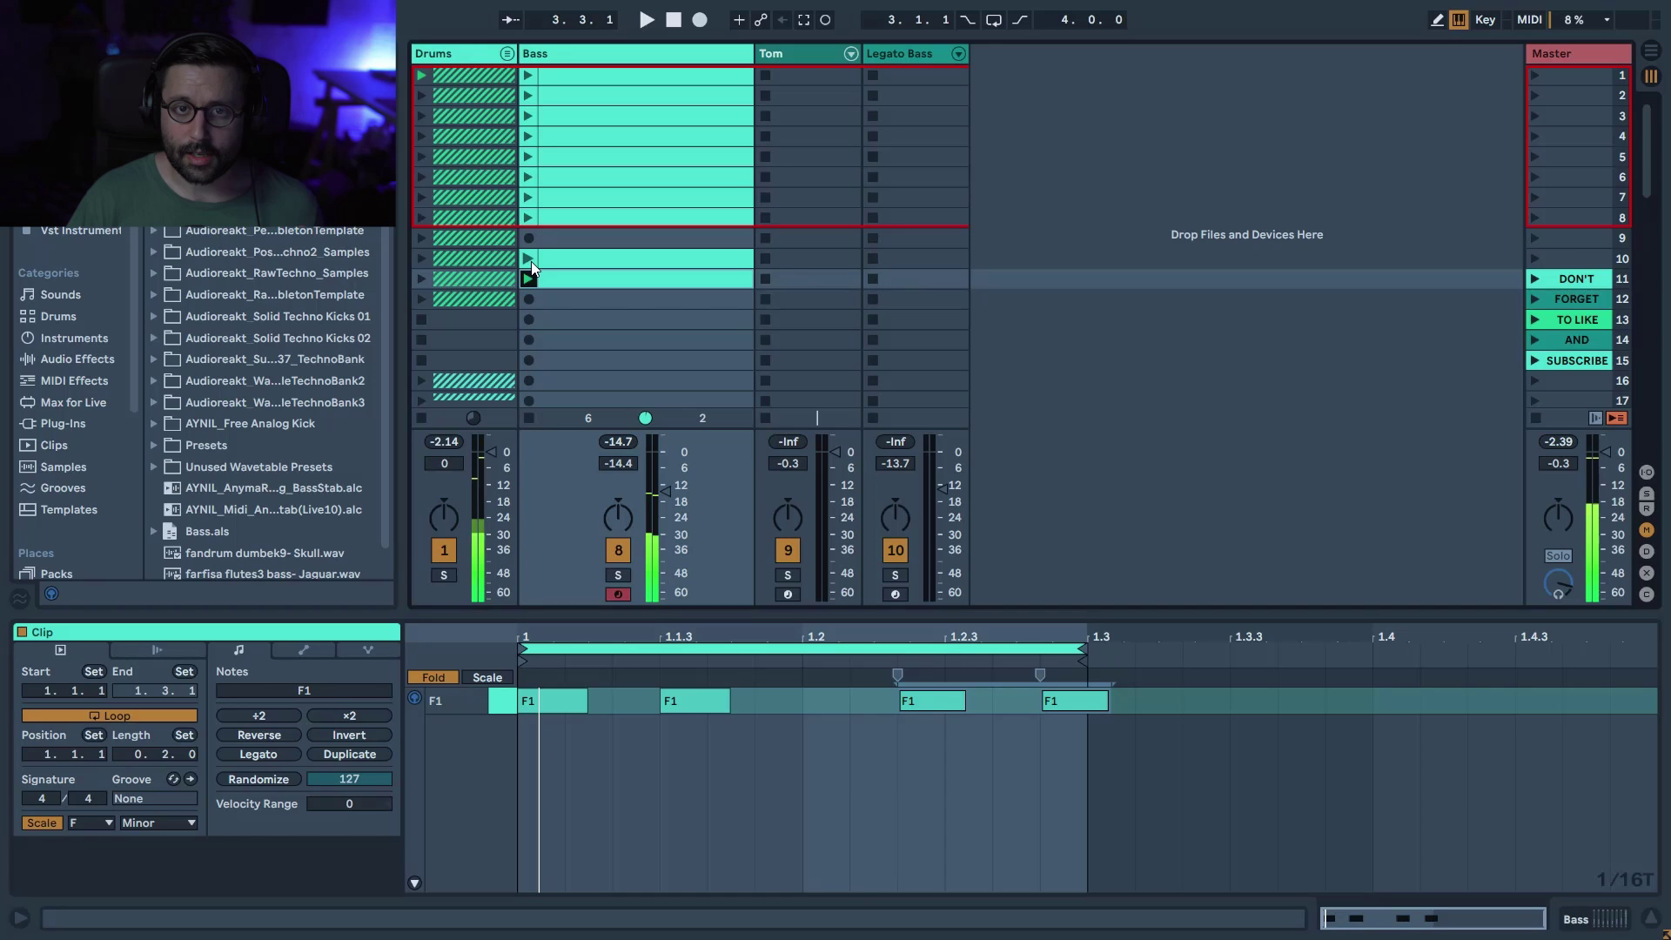
click(529, 258)
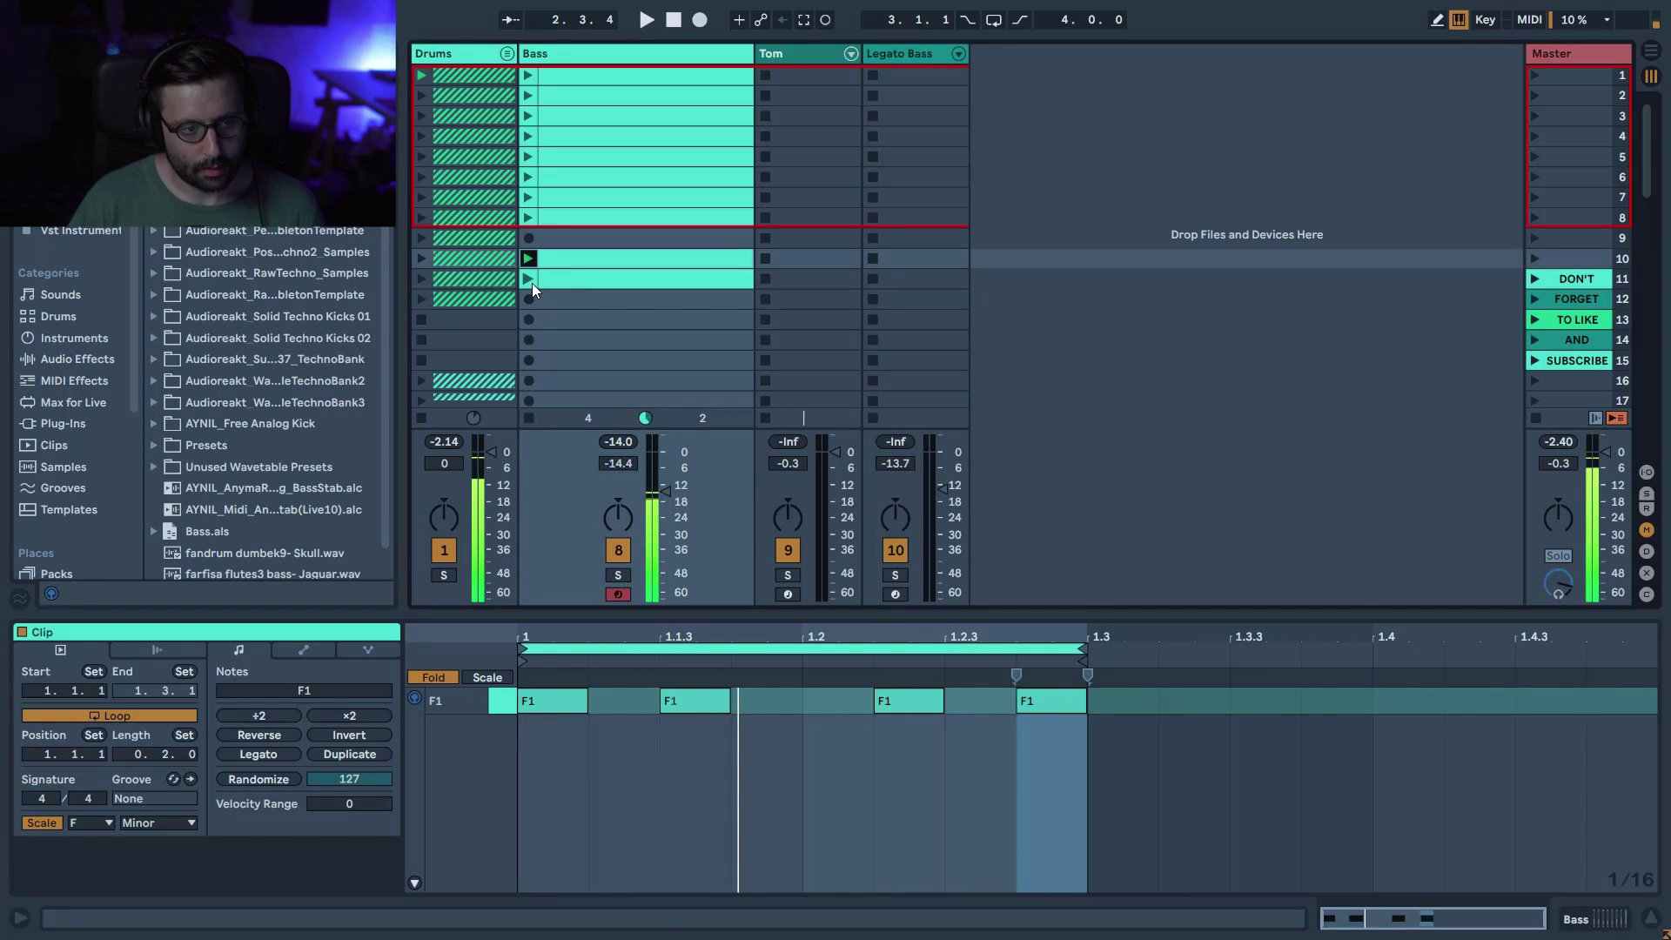
click(531, 284)
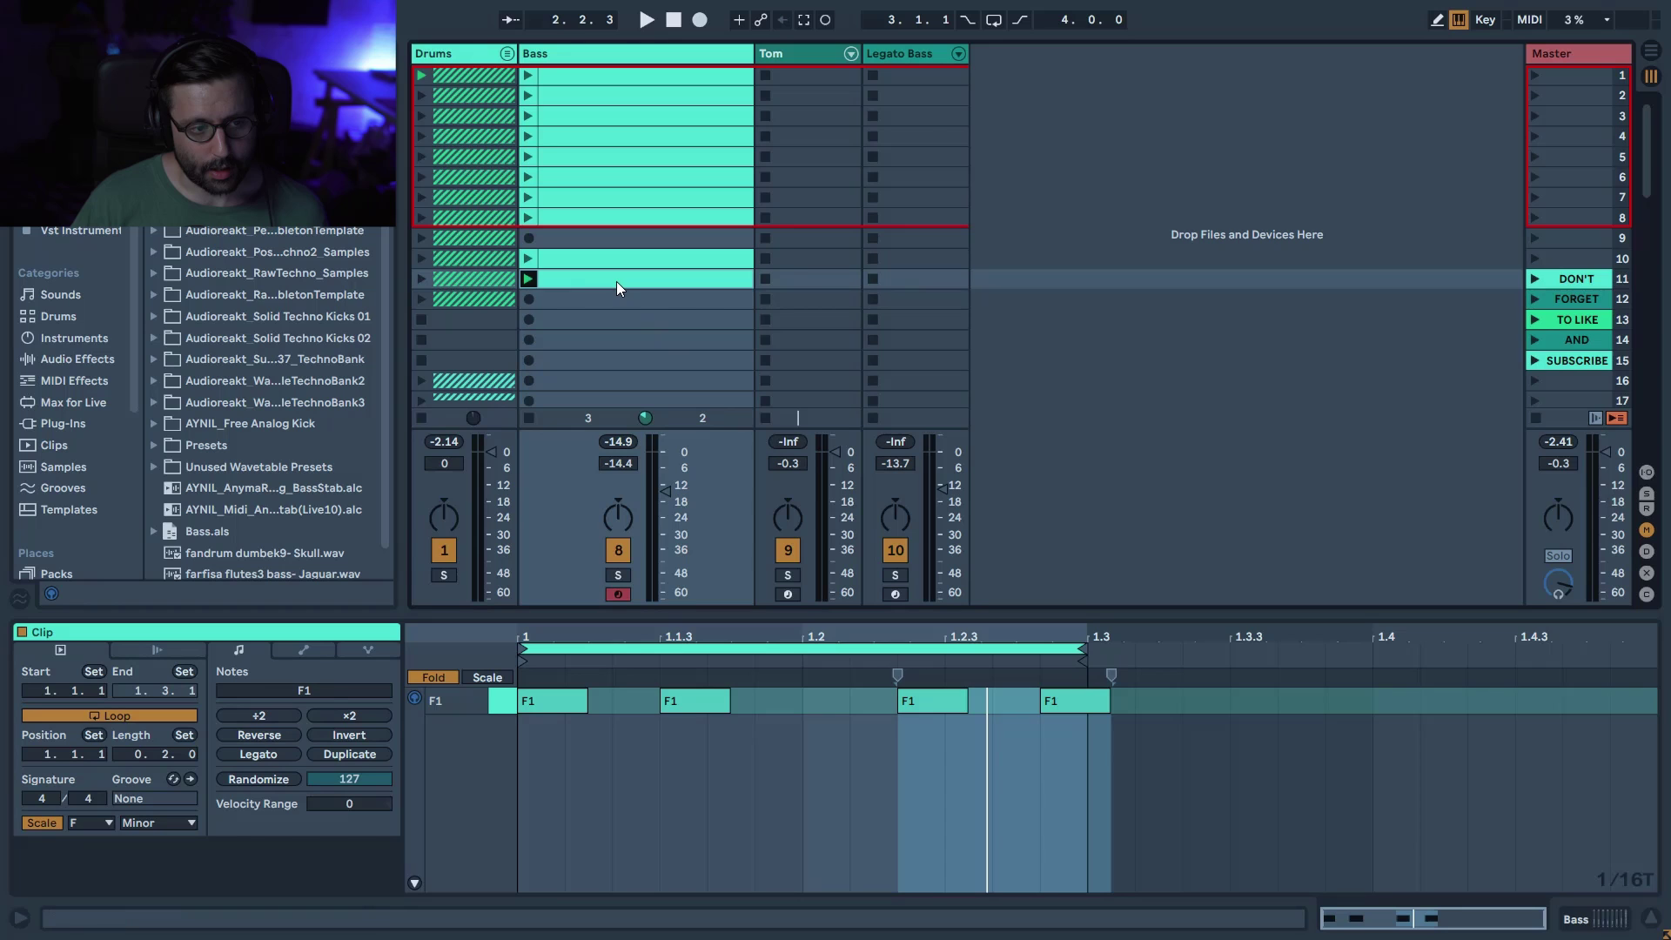
- Copy the clip into slot 12 and replace its notes with three long quarter-triplet F1 notes
drag(613, 287, 612, 301)
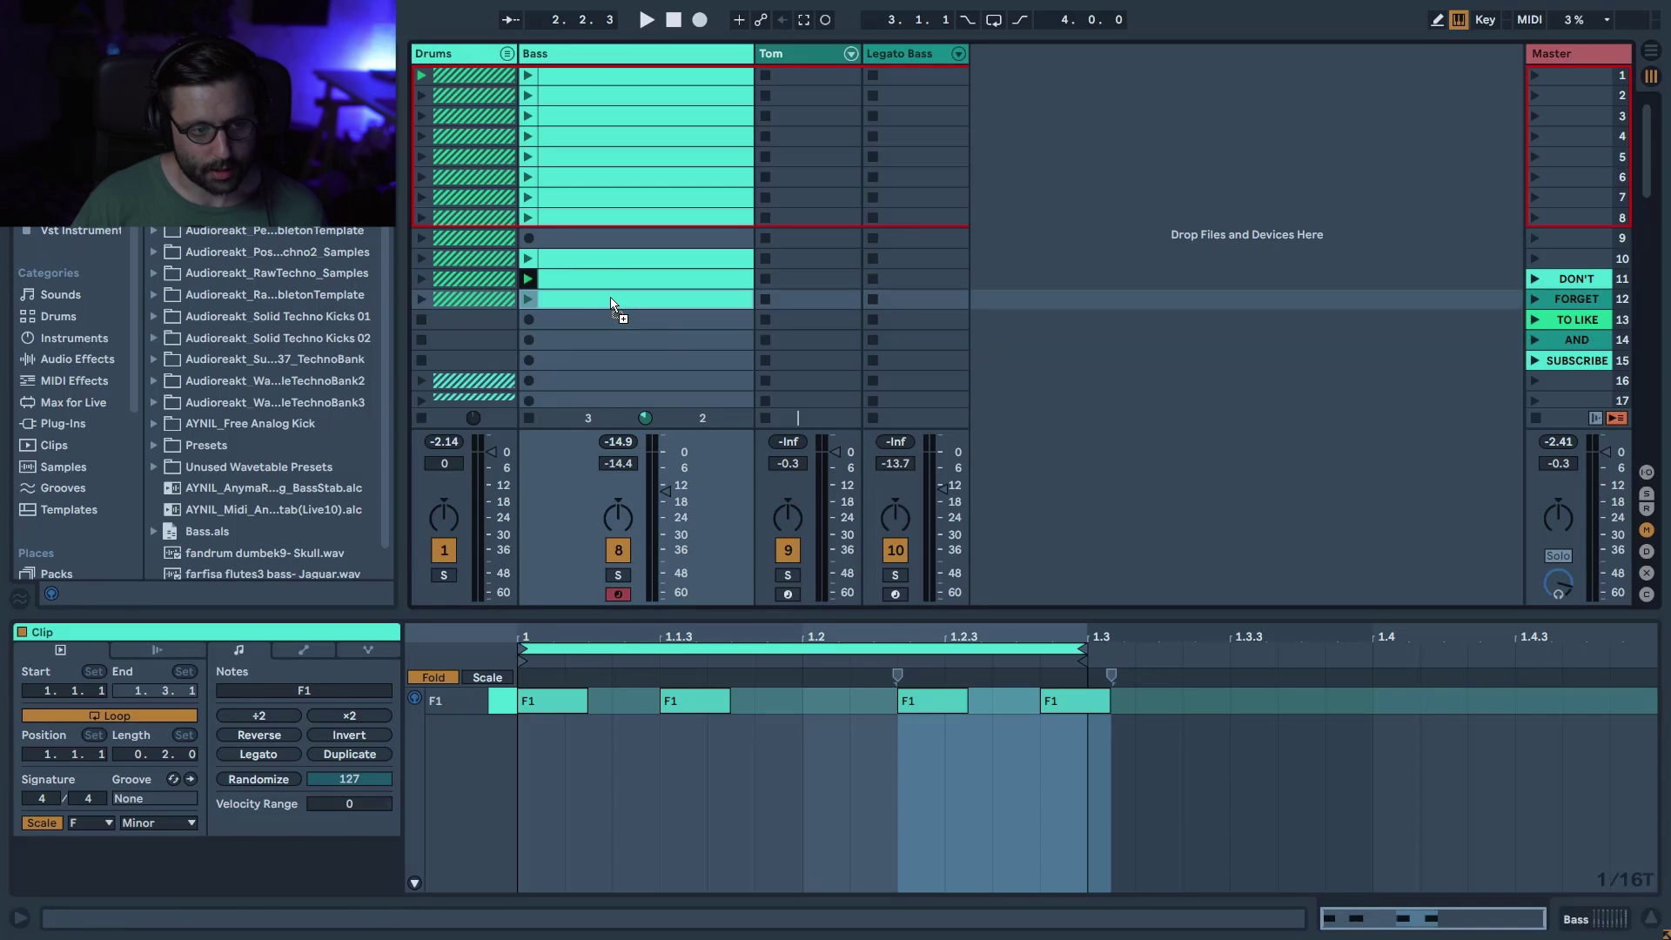
double_click(1079, 702)
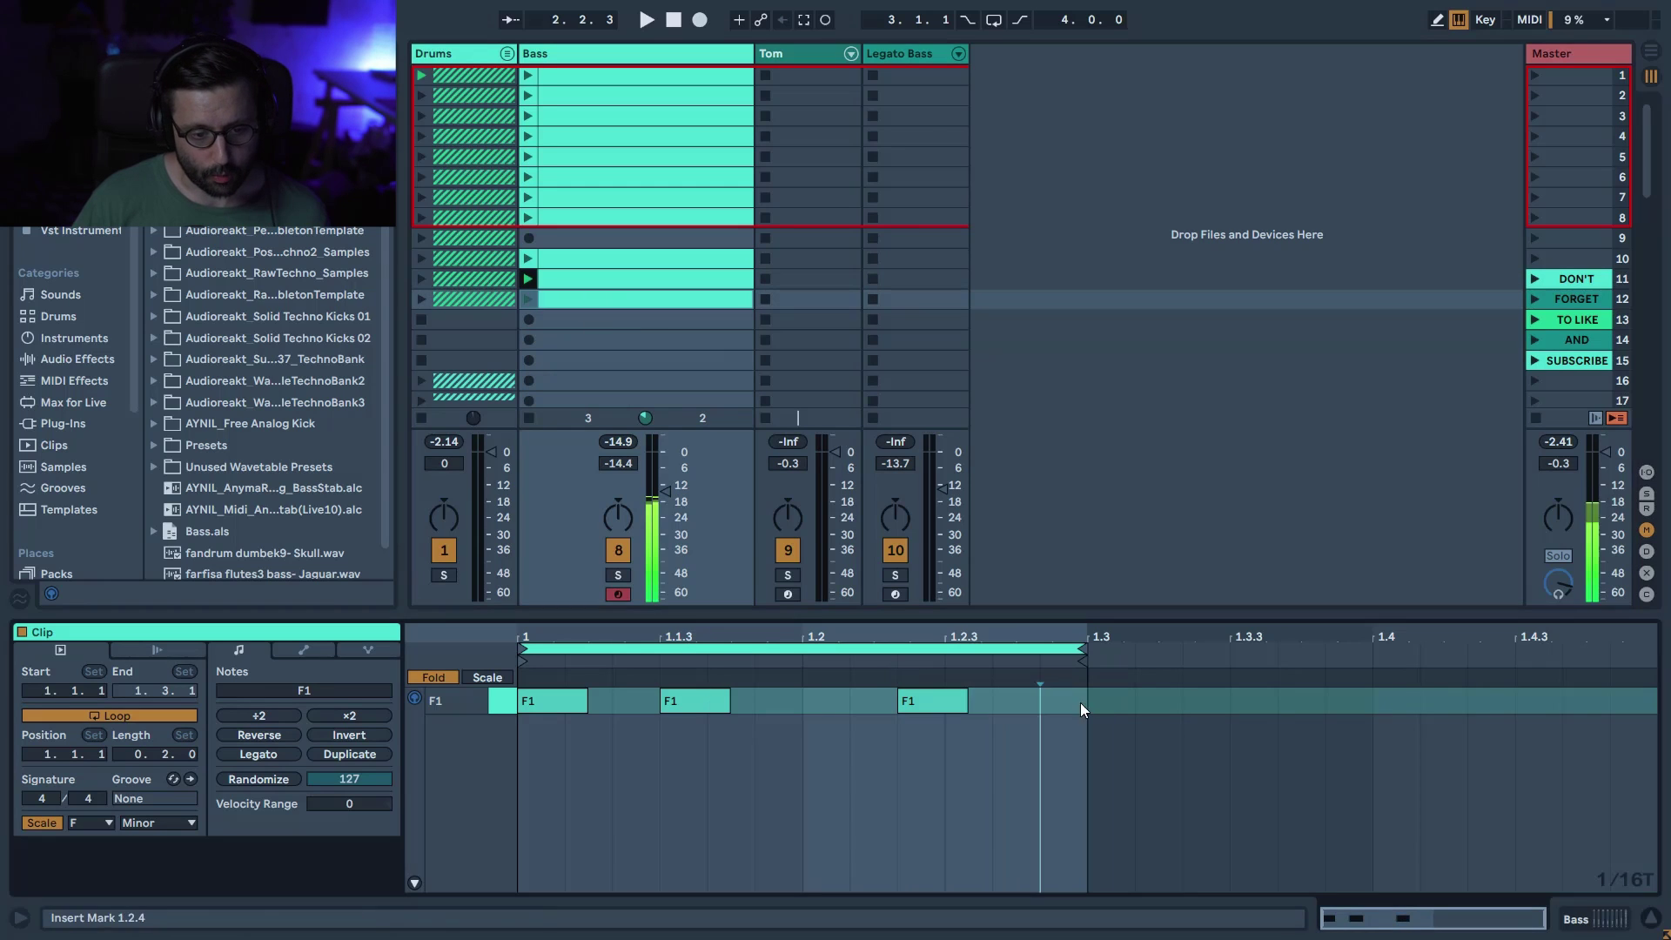
double_click(947, 709)
double_click(587, 709)
right_click(619, 745)
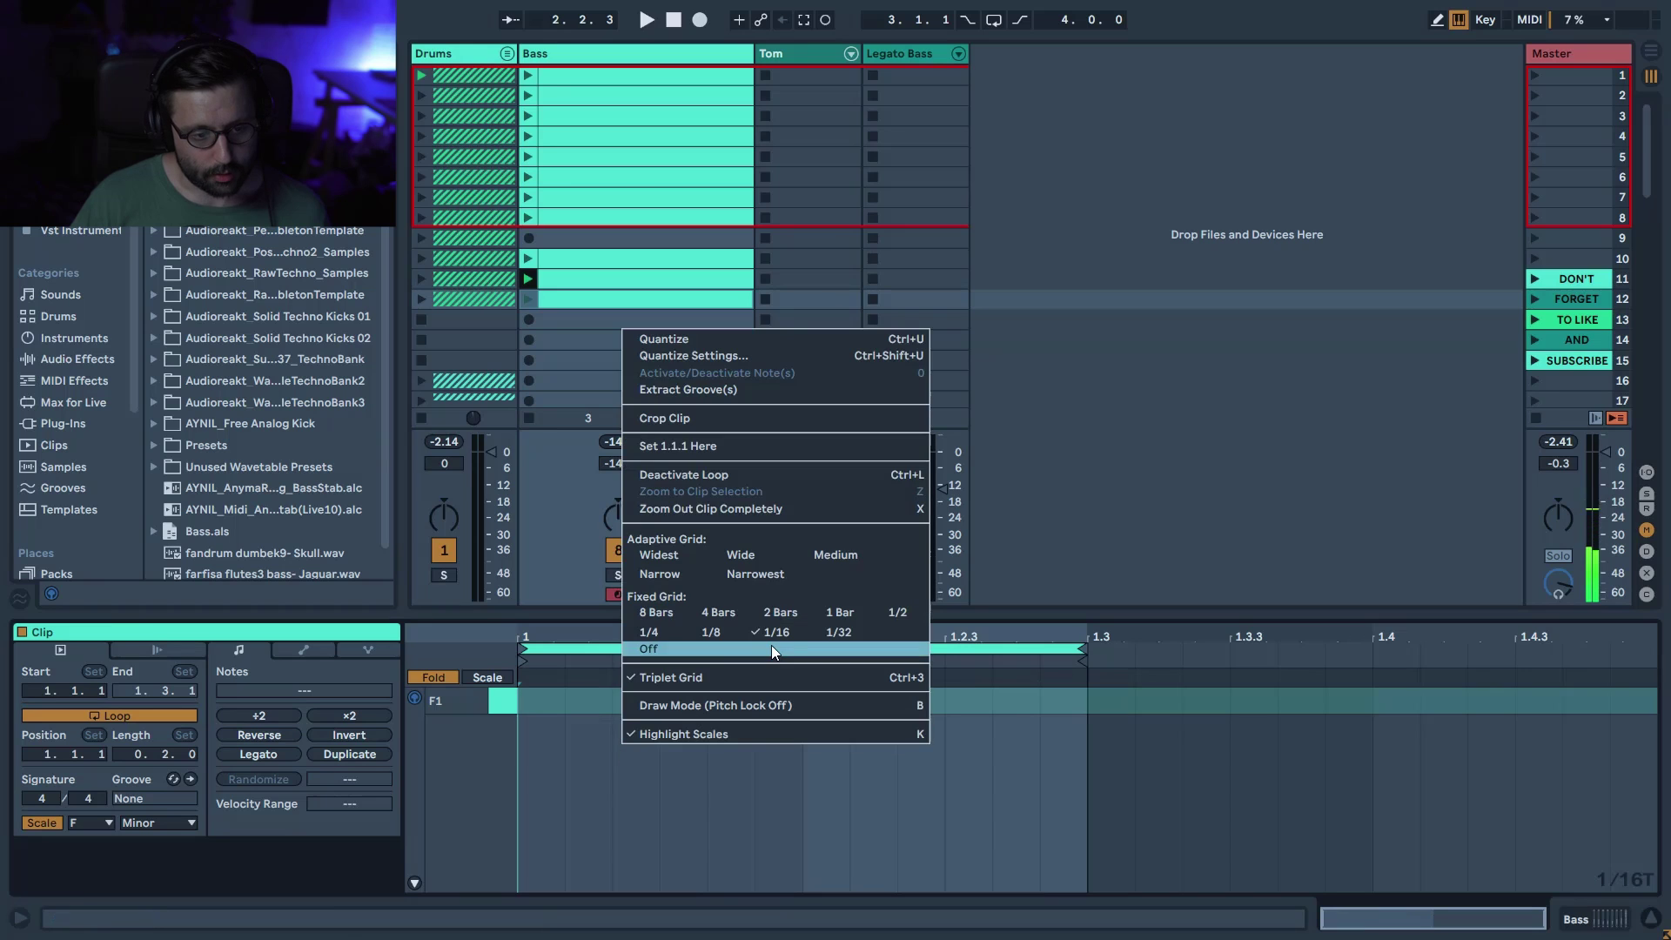
click(654, 632)
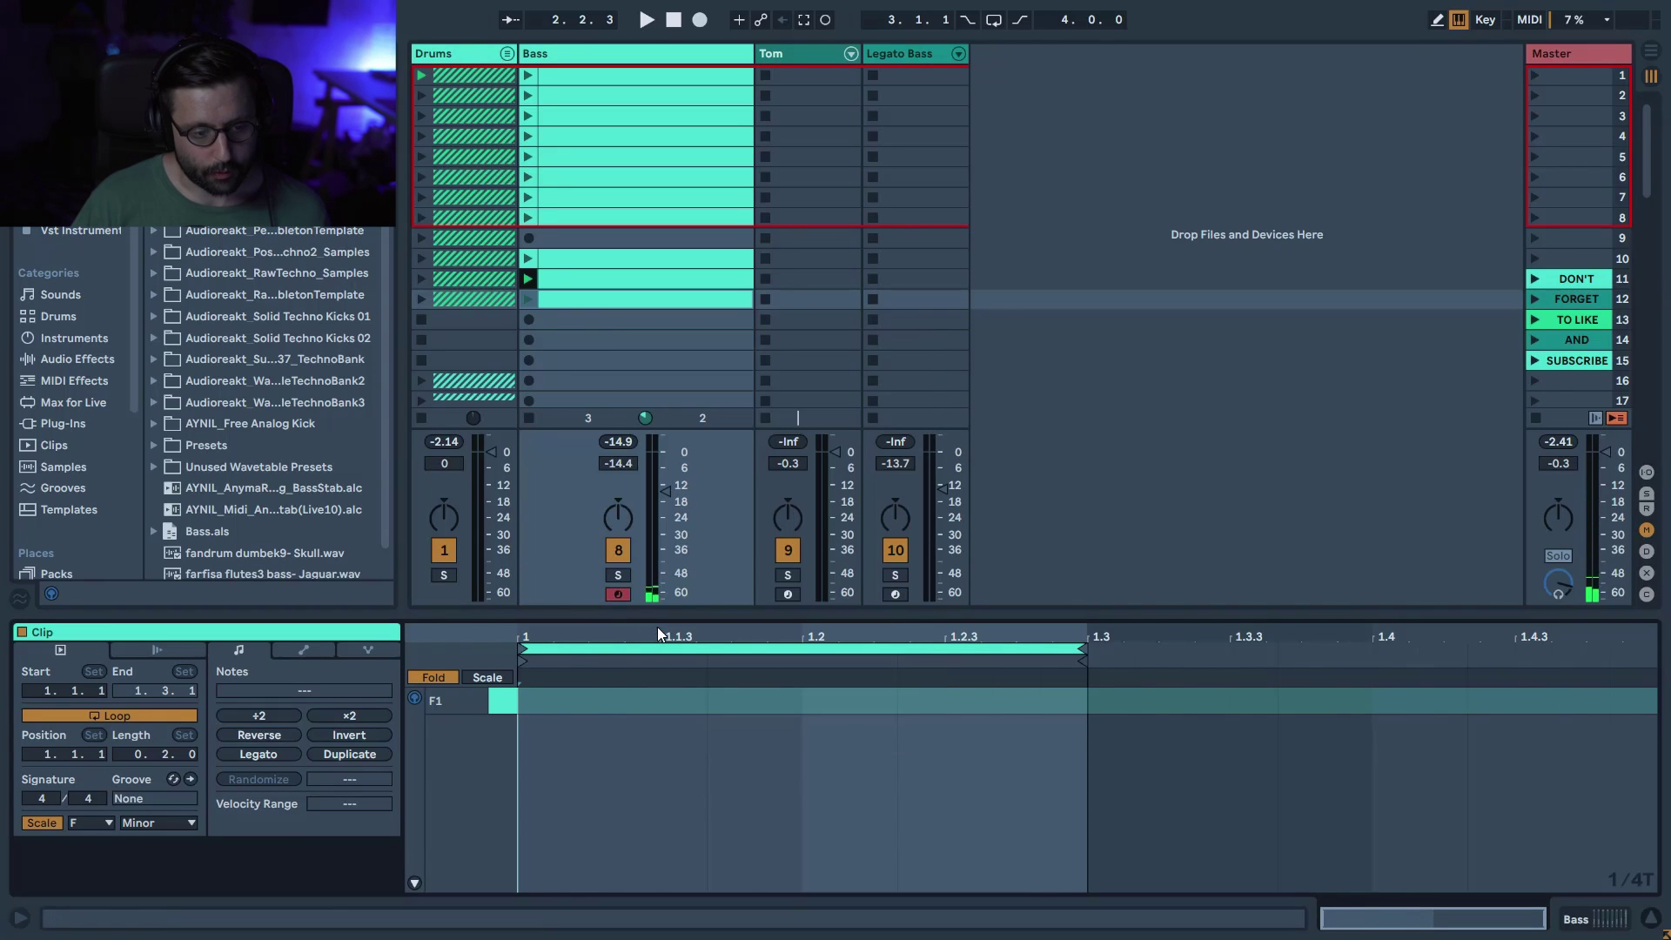
double_click(629, 701)
double_click(842, 701)
double_click(980, 701)
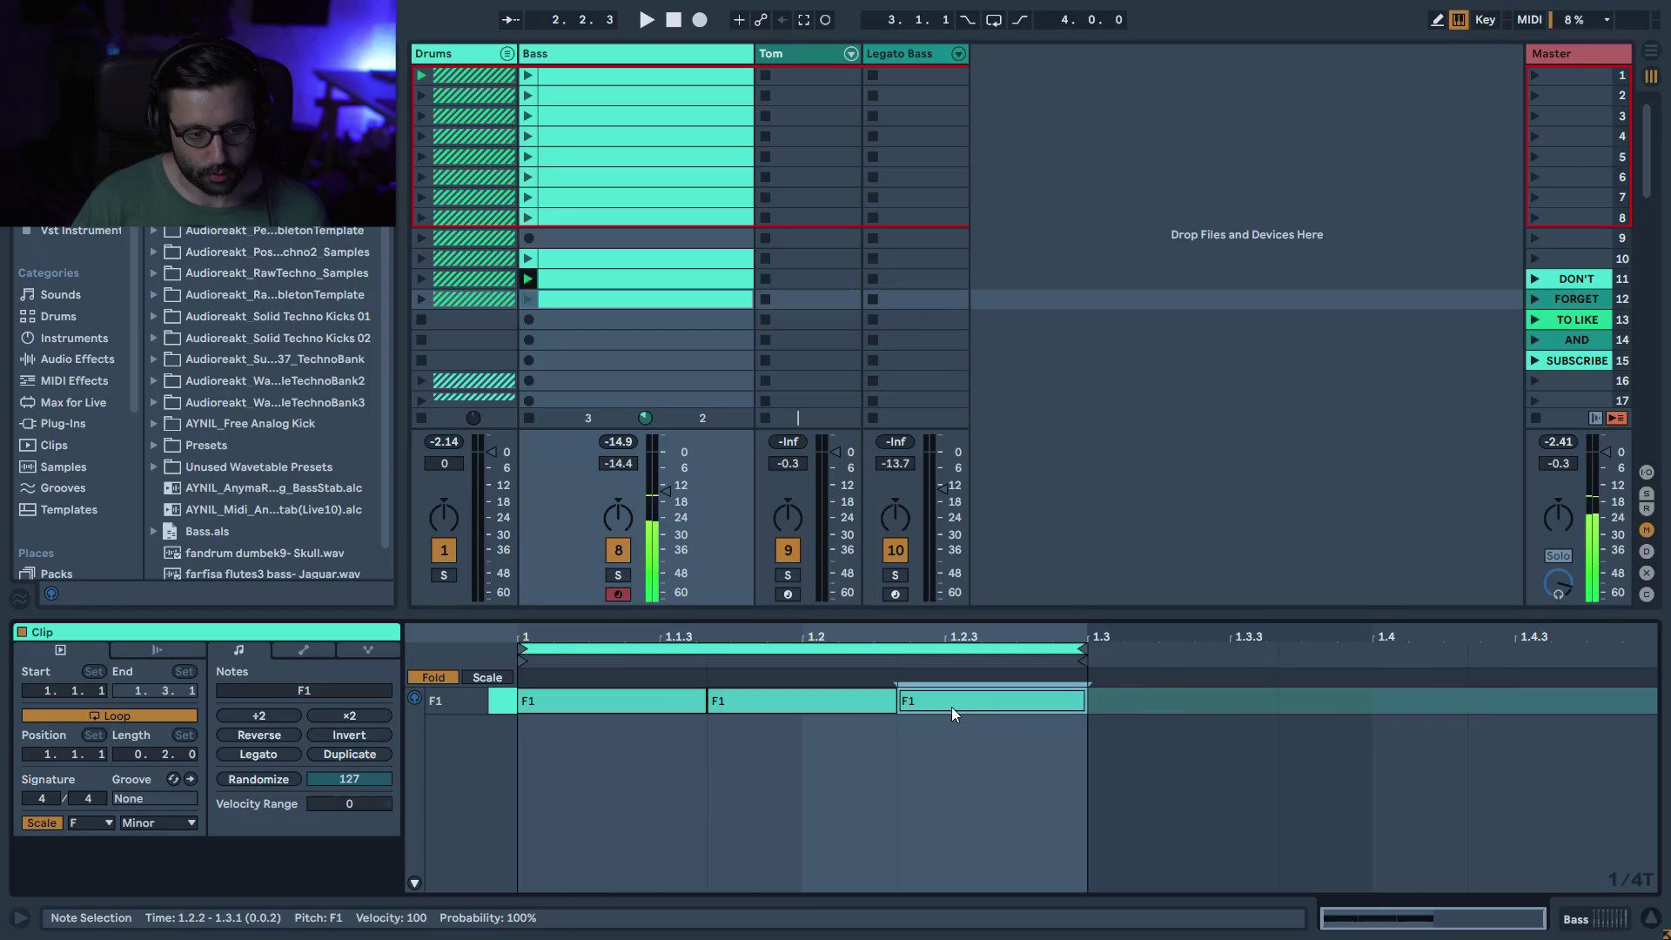
click(529, 298)
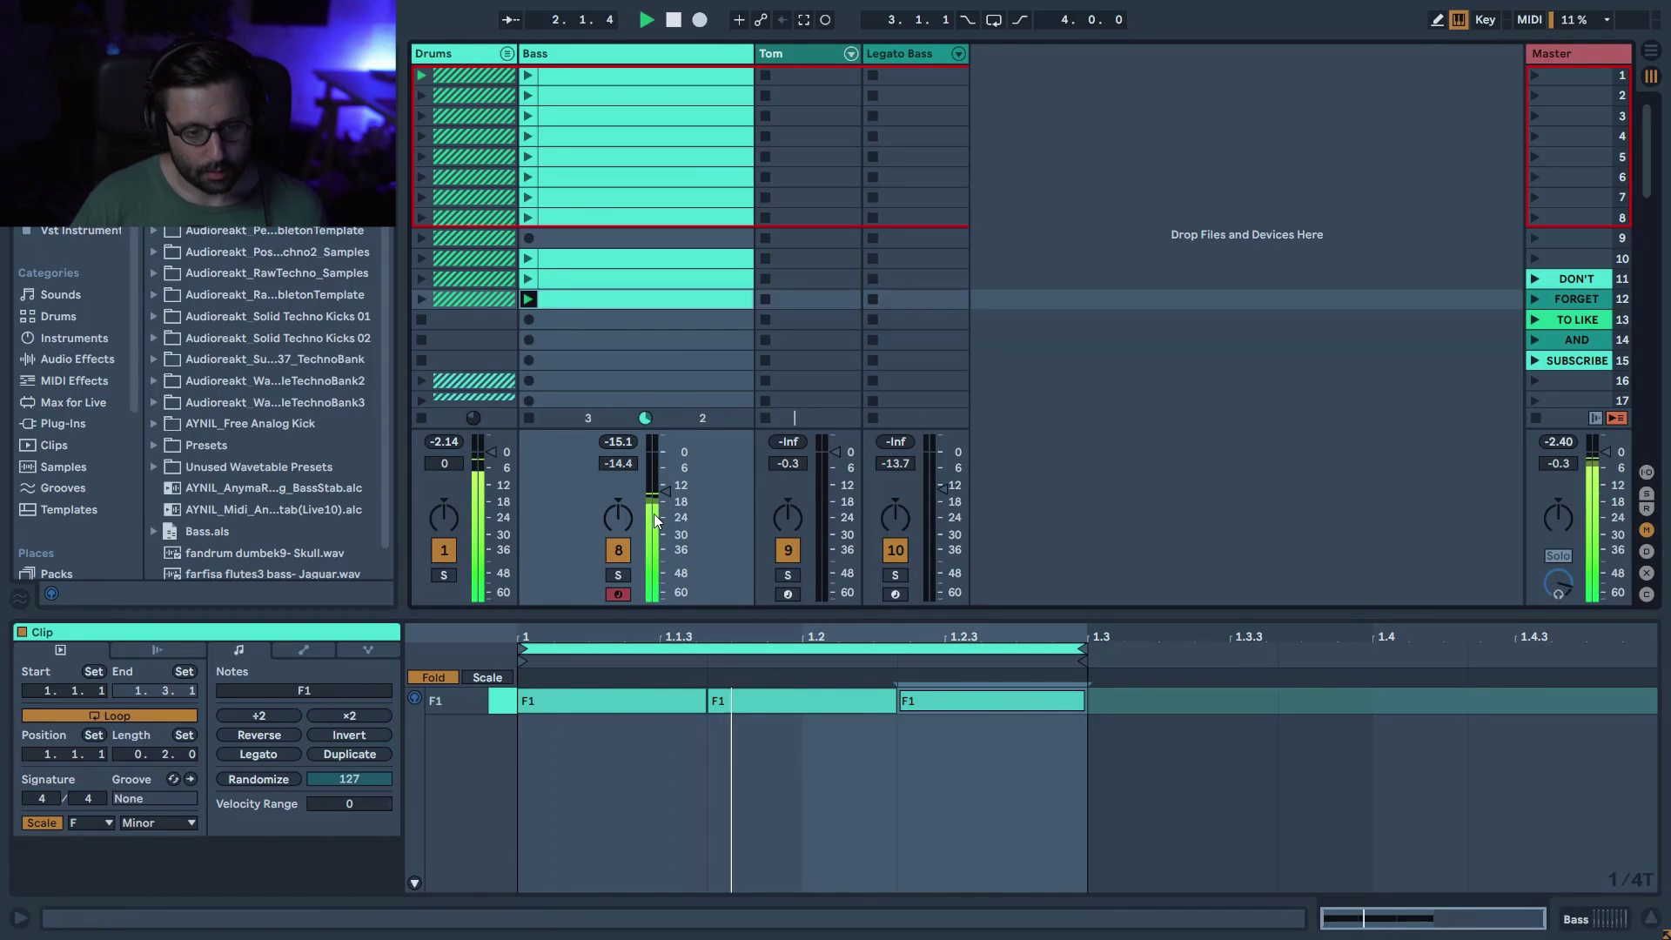
- Duplicate it into row 13 and turn the notes into six evenly spaced eighth-note F1 notes
key(ctrl+d)
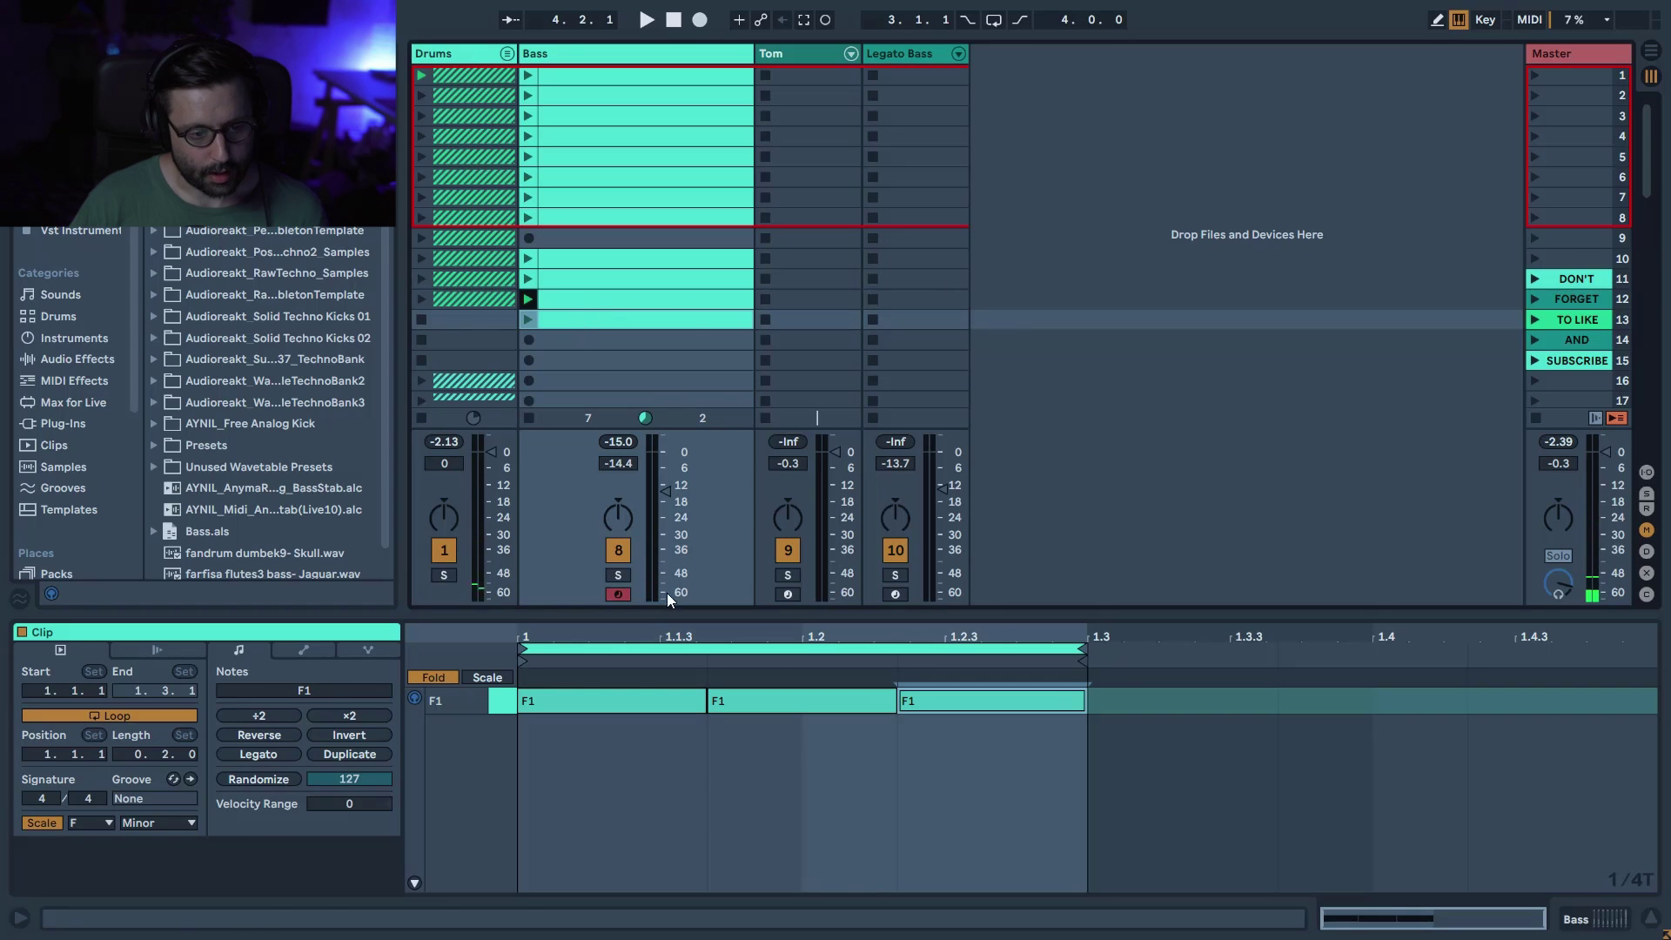
right_click(693, 770)
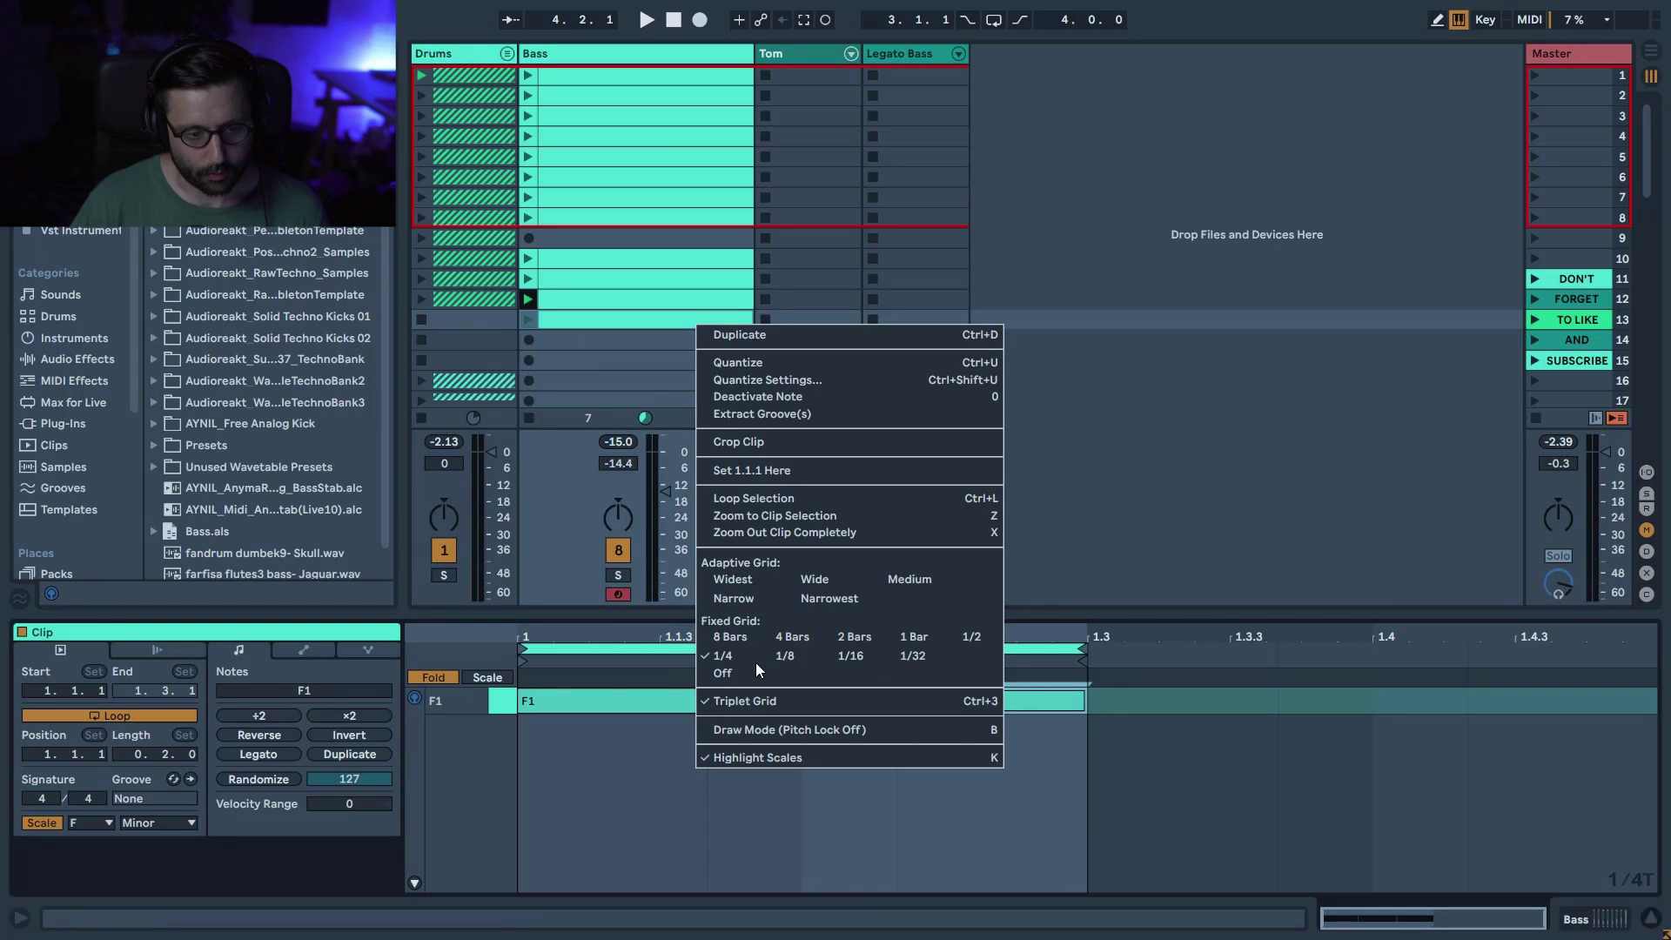
click(791, 660)
drag(707, 703, 612, 703)
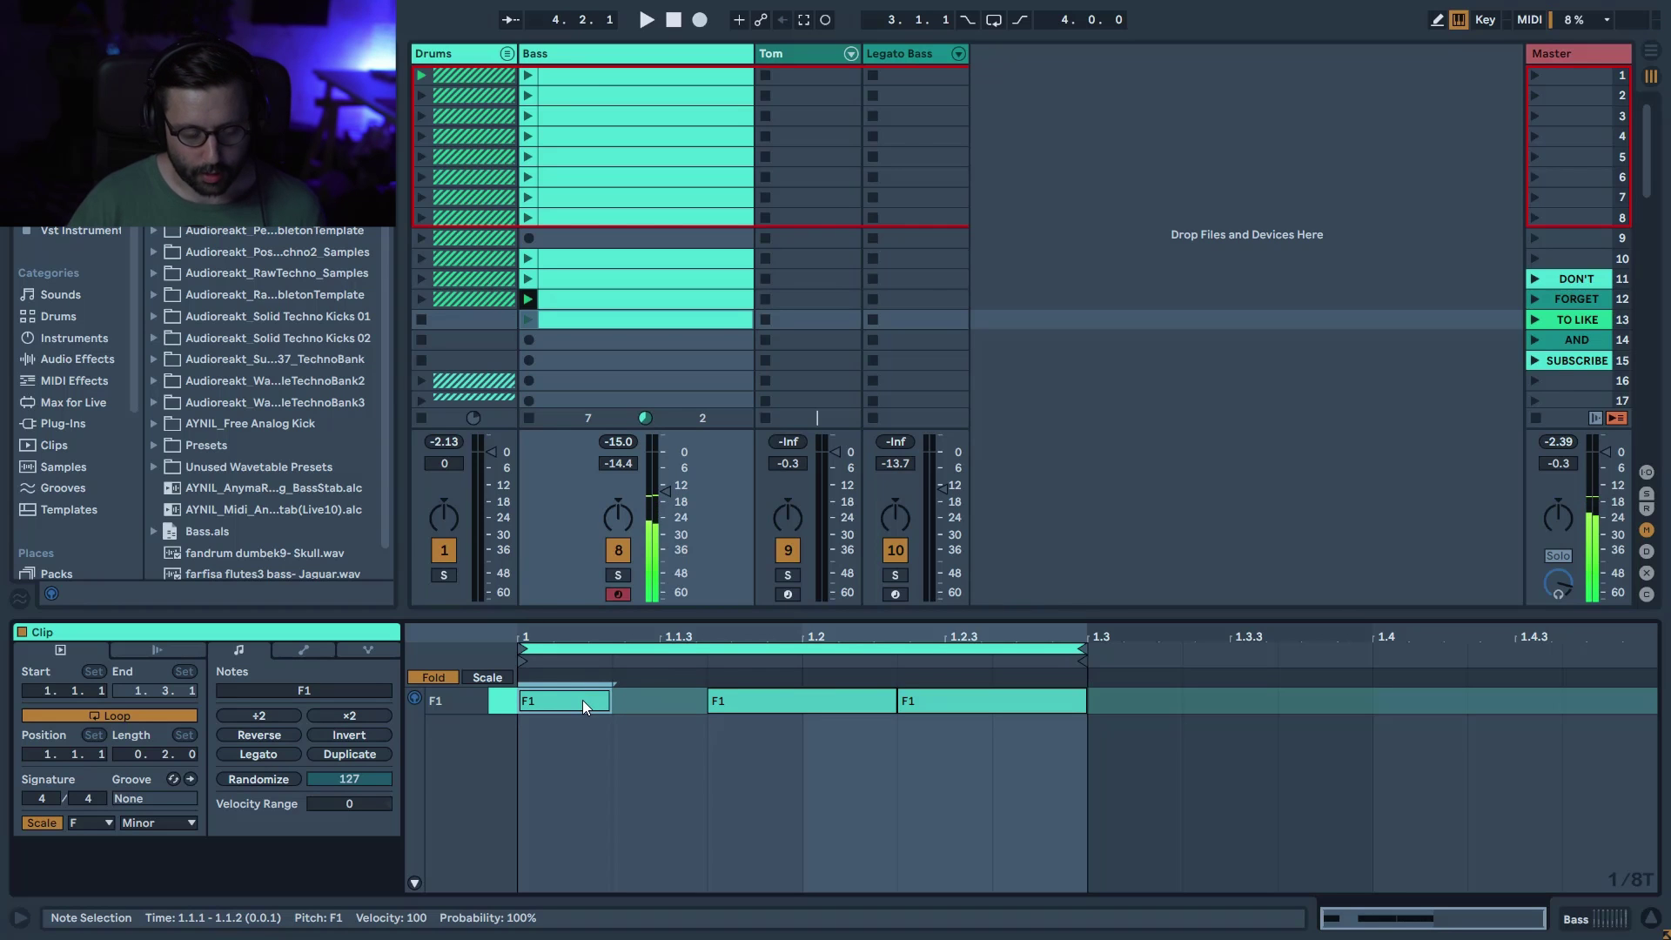
key(ctrl+d)
key(ctrl+d)
key(ctrl+d)
key(ctrl+d)
key(ctrl+d)
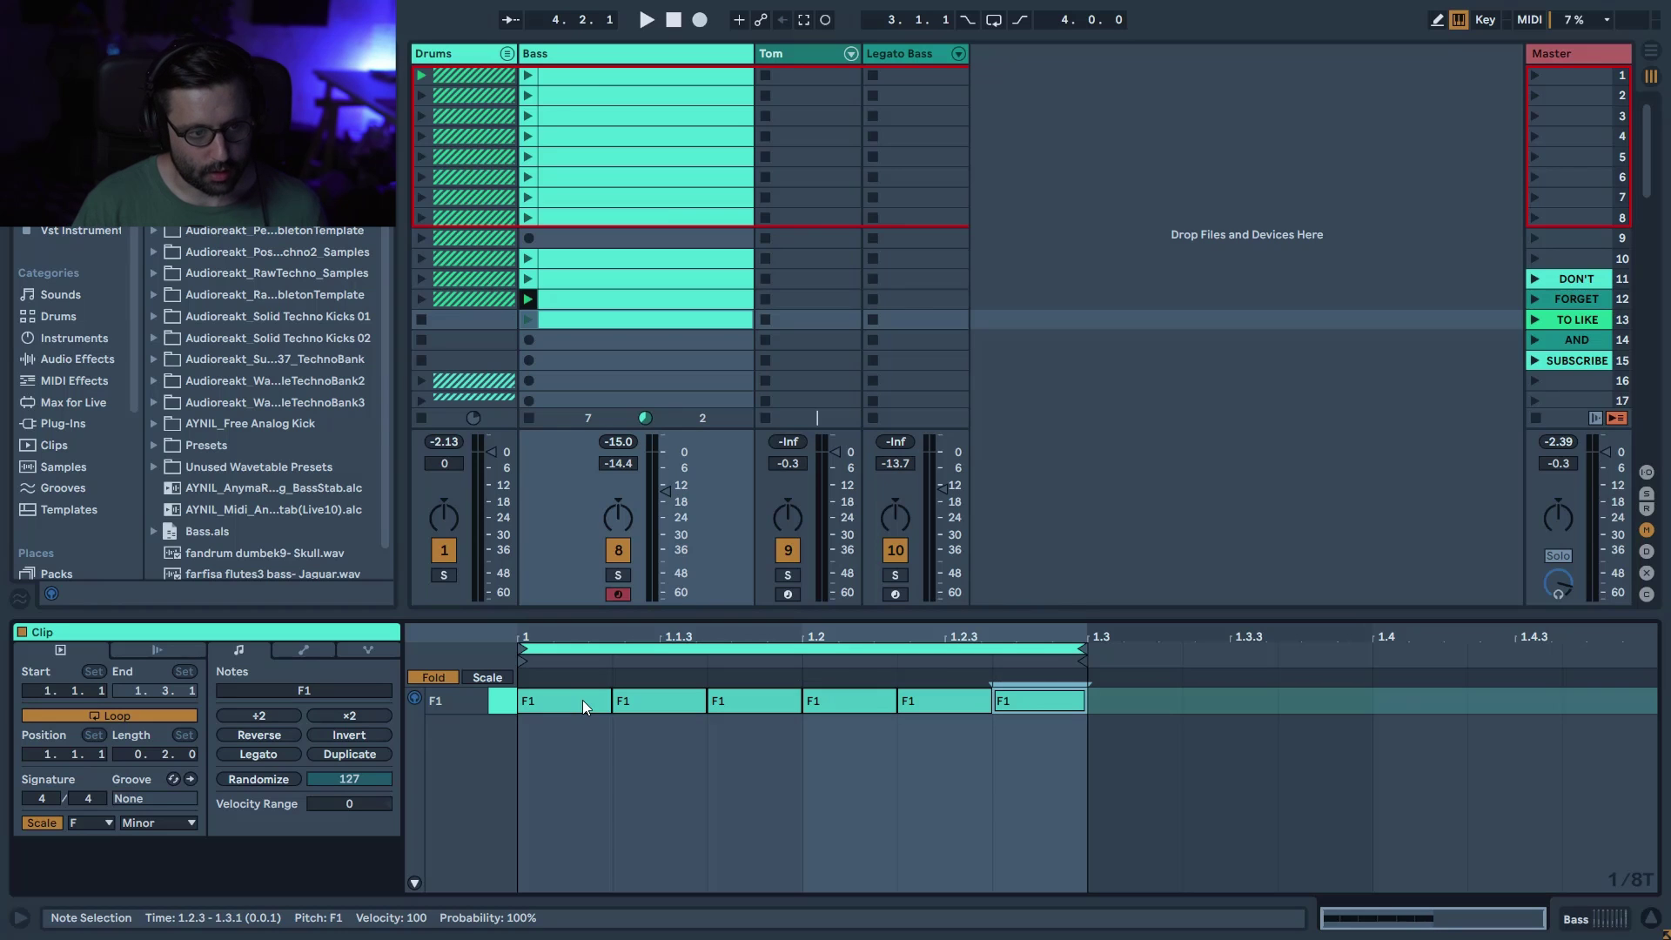
- Show the Bass track's device chain with the Delay expanded while the new clip plays
click(531, 322)
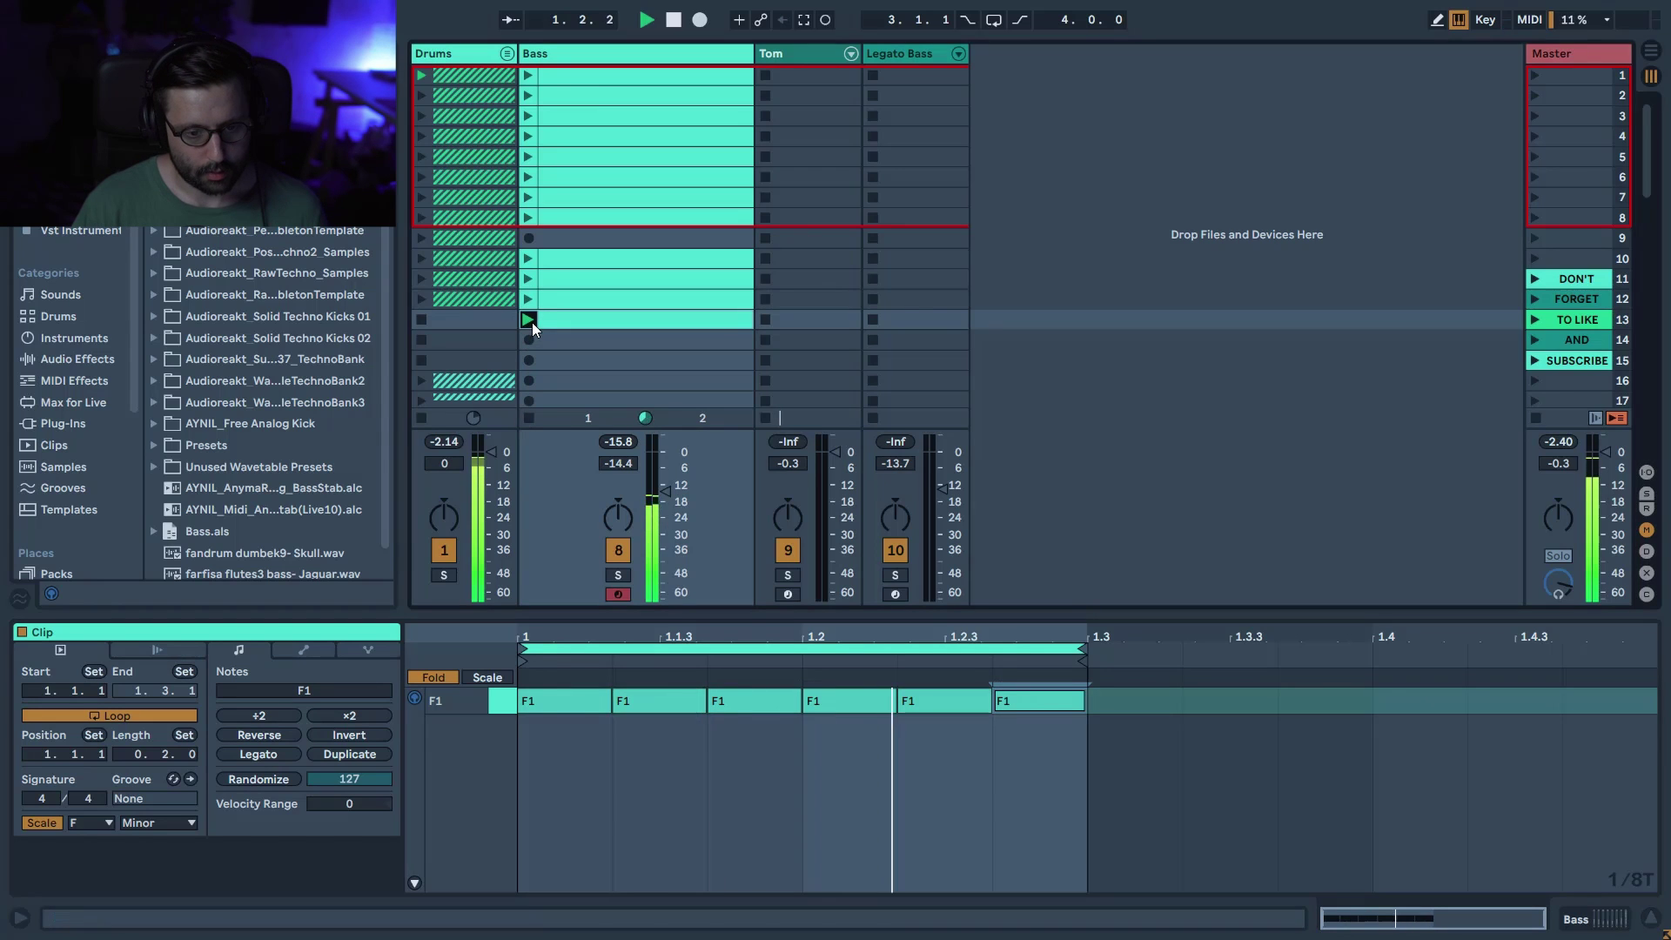
double_click(576, 45)
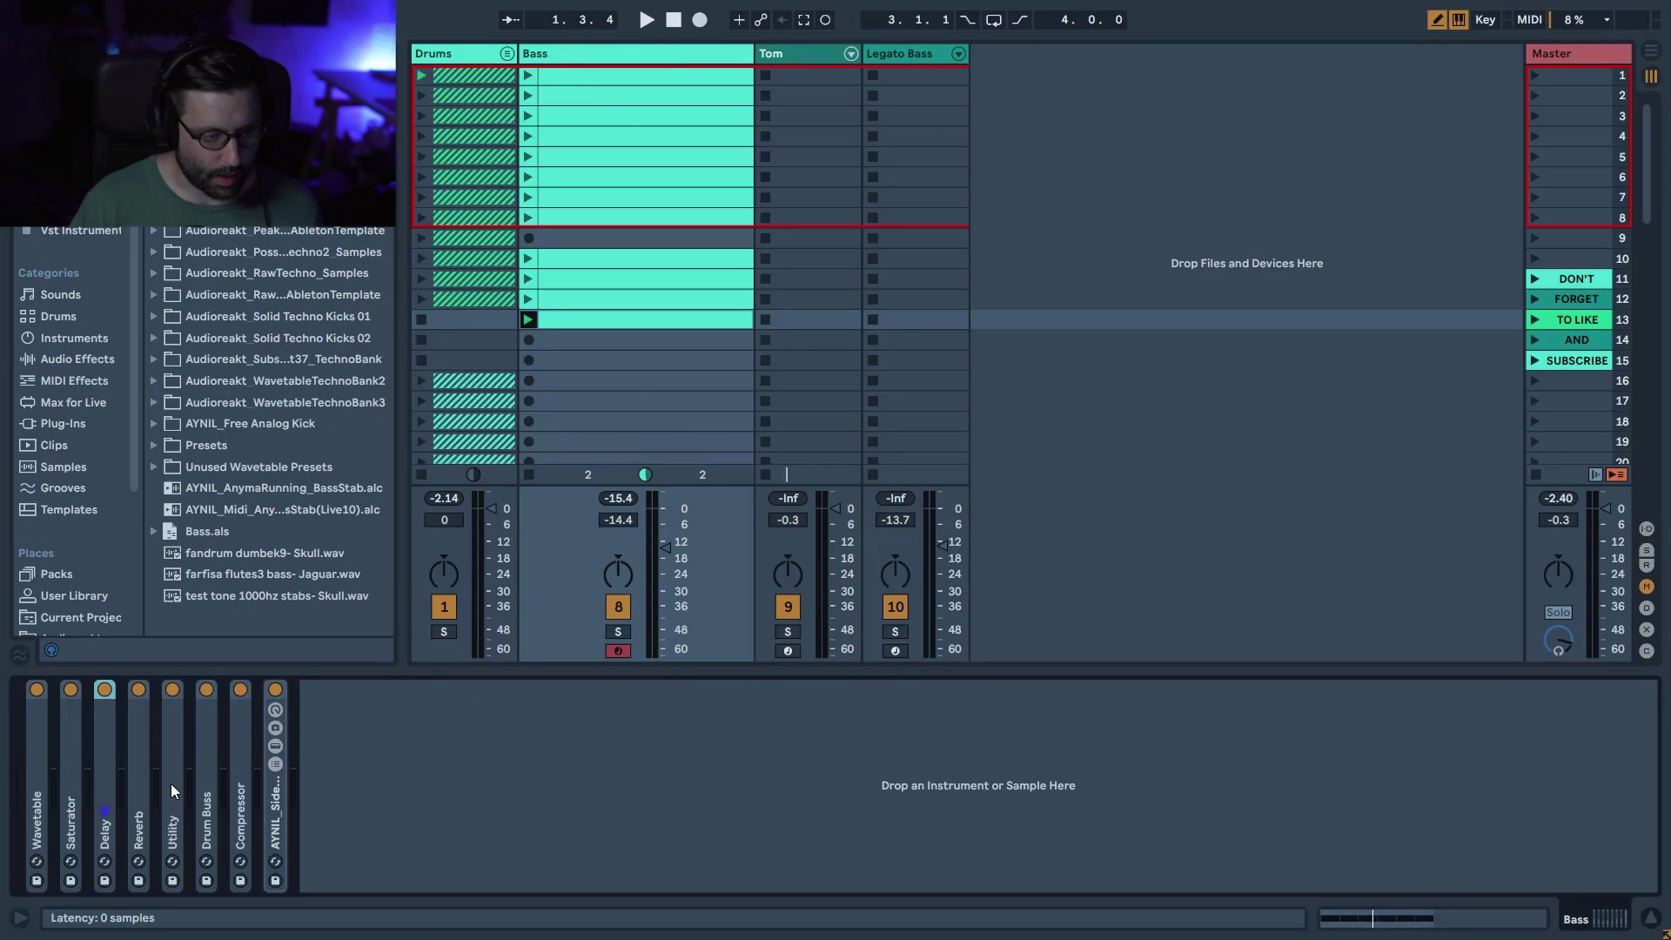
click(104, 690)
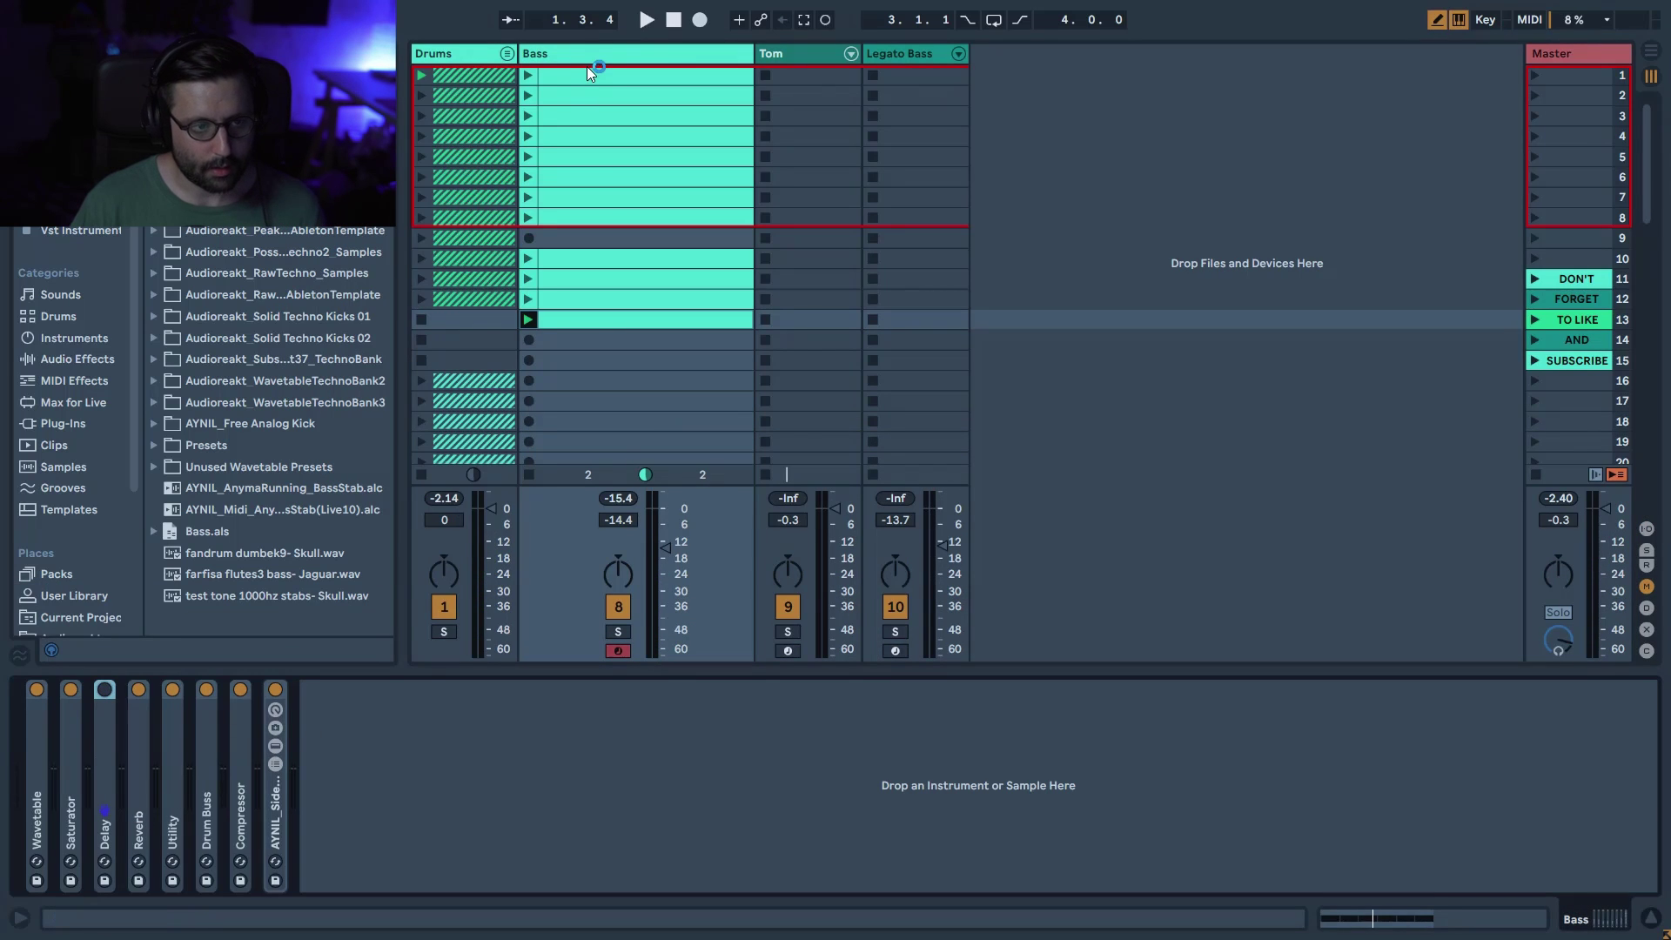
click(591, 327)
key(space)
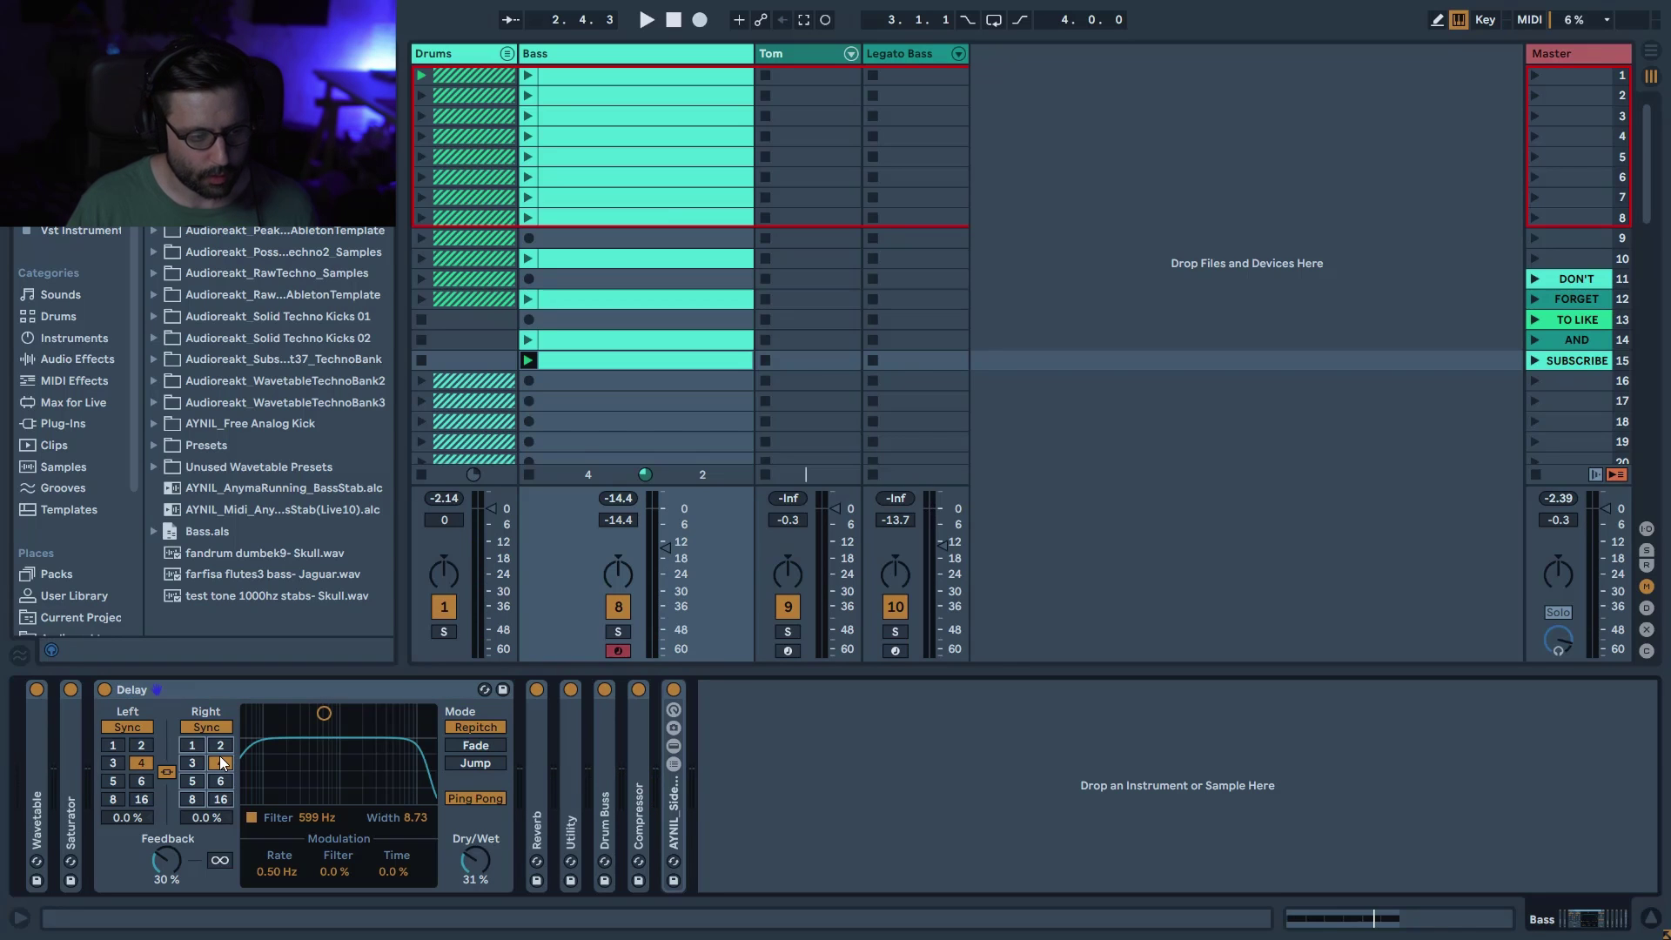
- Try Delay Sync 4 with 8.8 % right offset, then reset the offset to 0.0 % and set time 1
click(219, 759)
key(space)
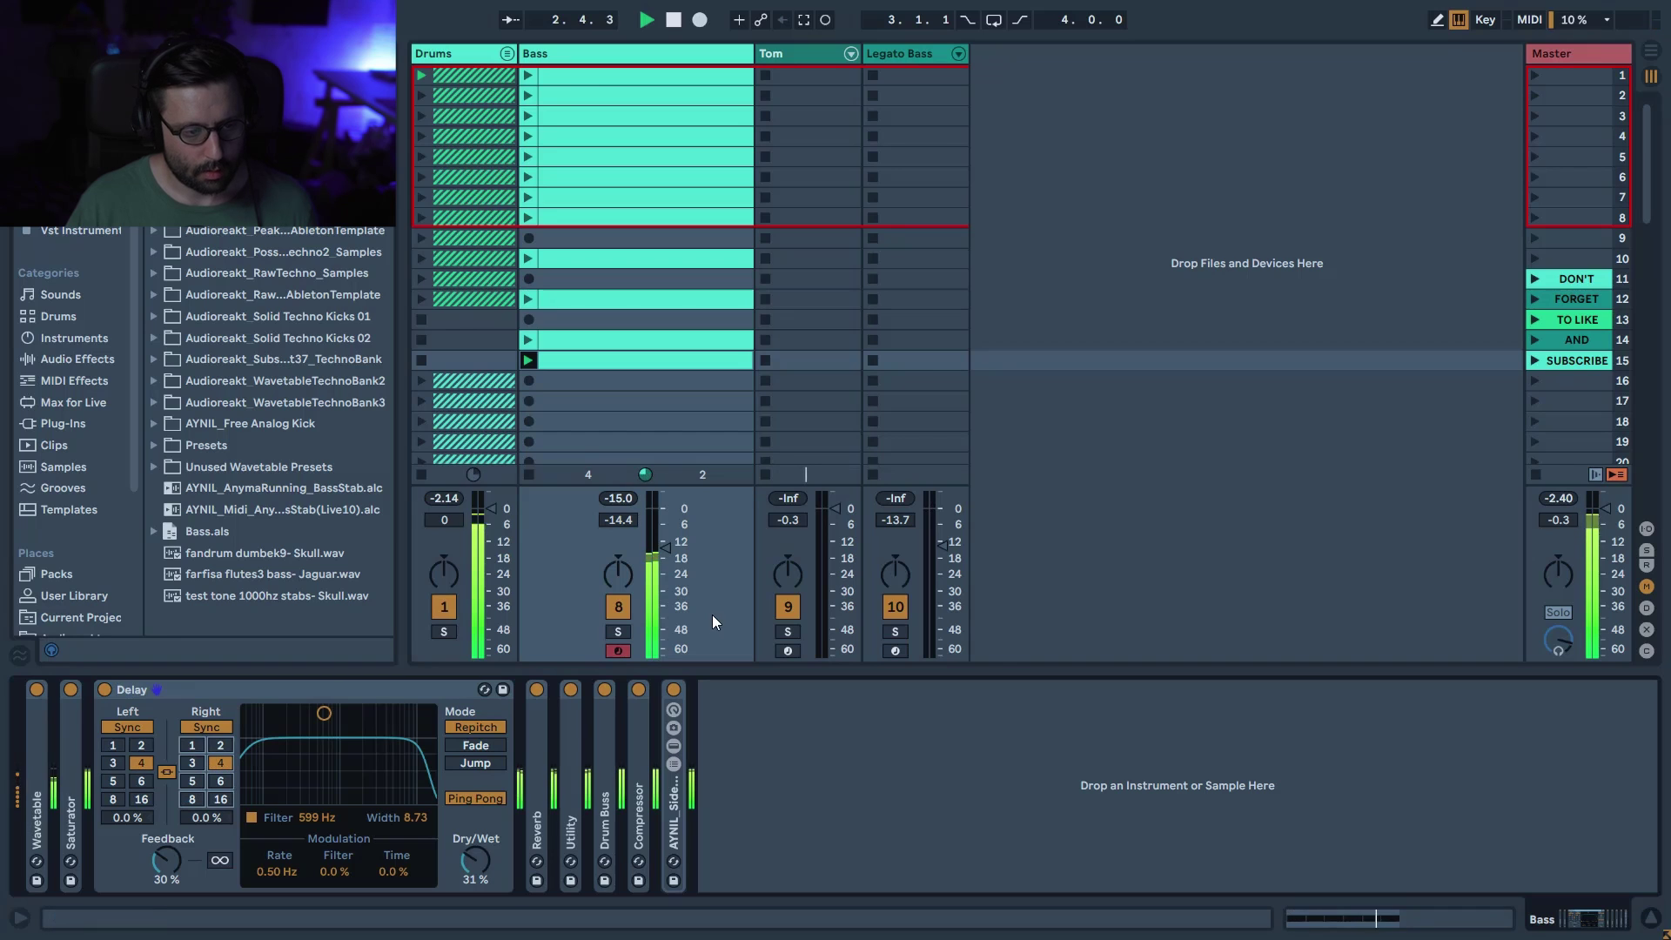
drag(206, 817, 206, 800)
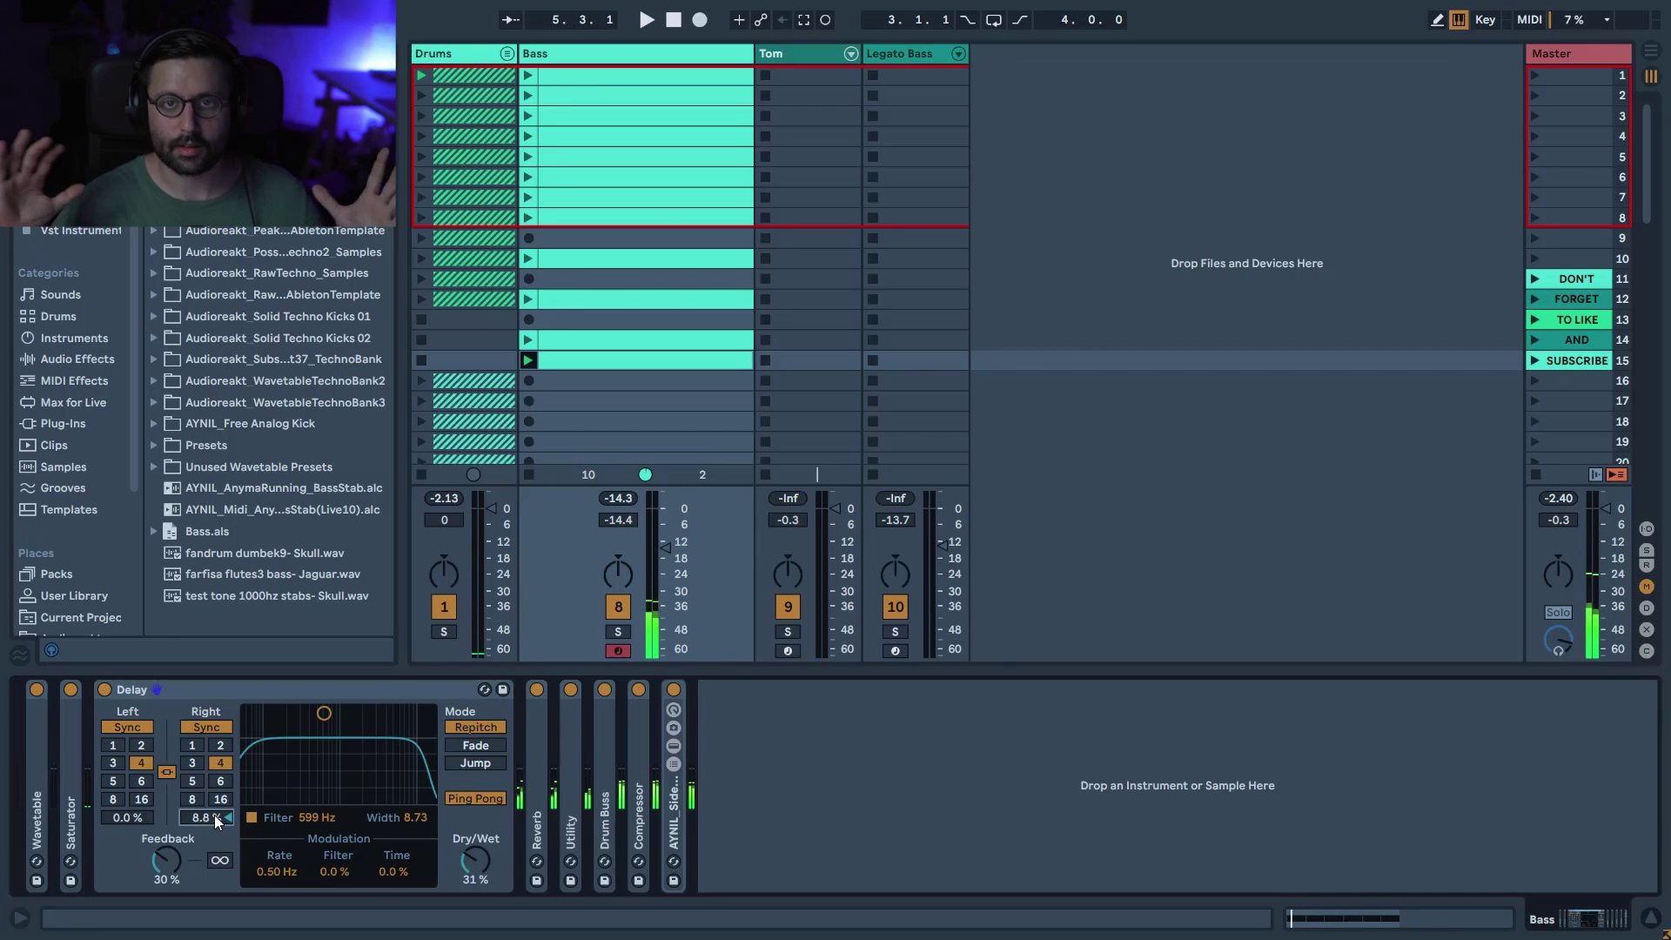
key(space)
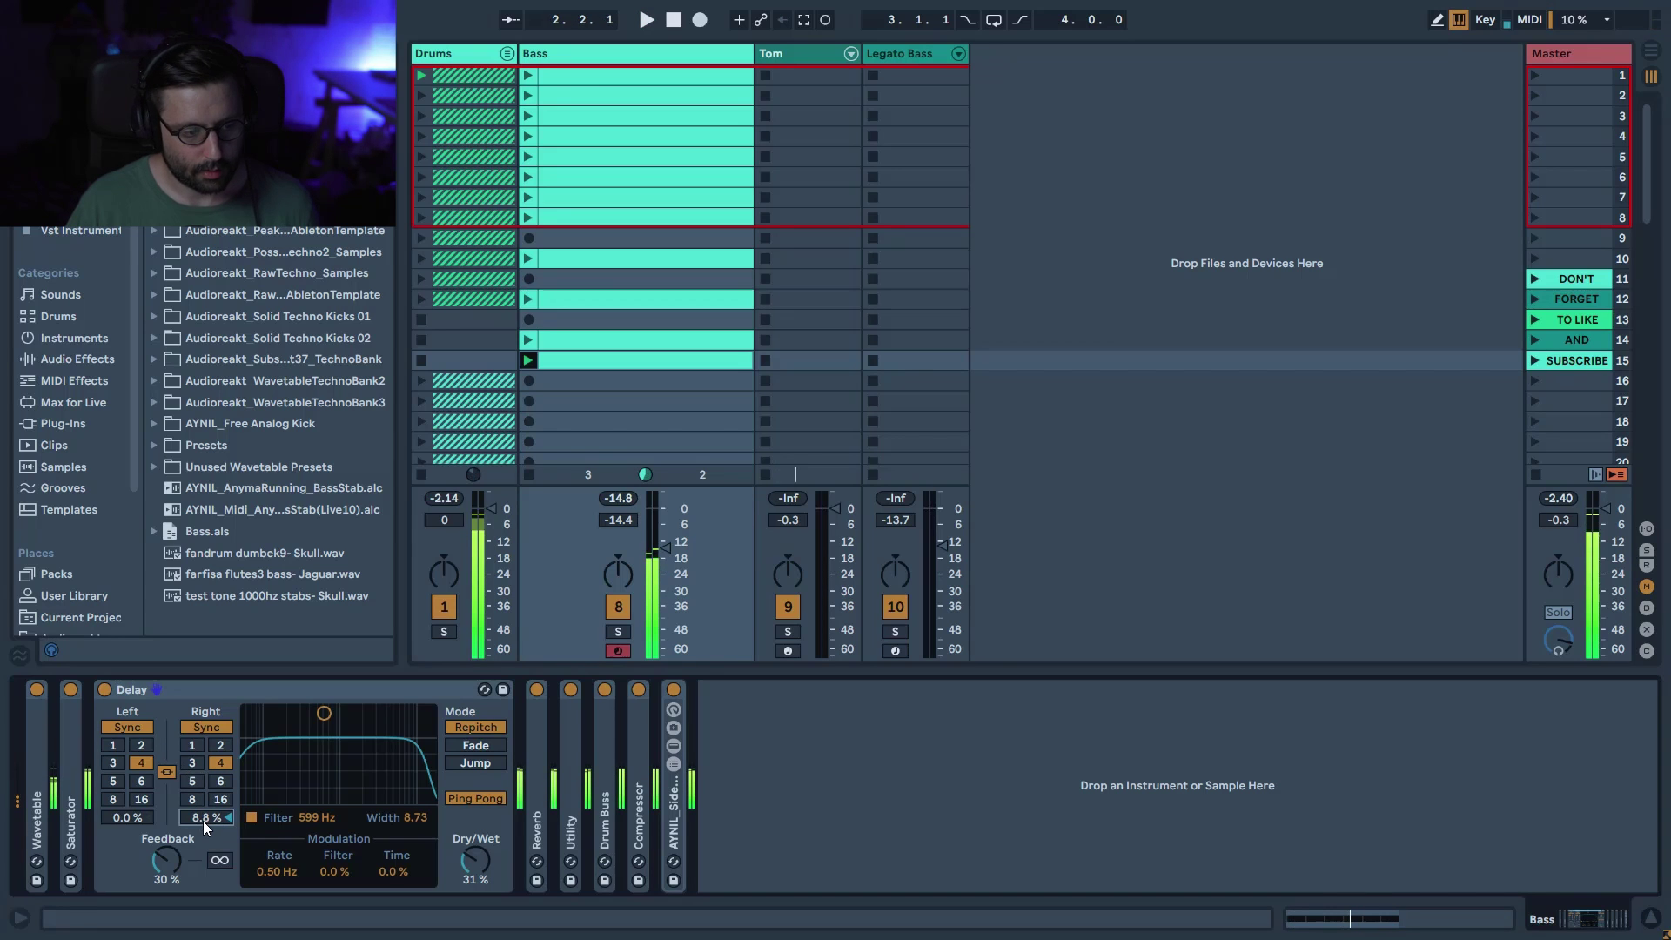
key(Delete)
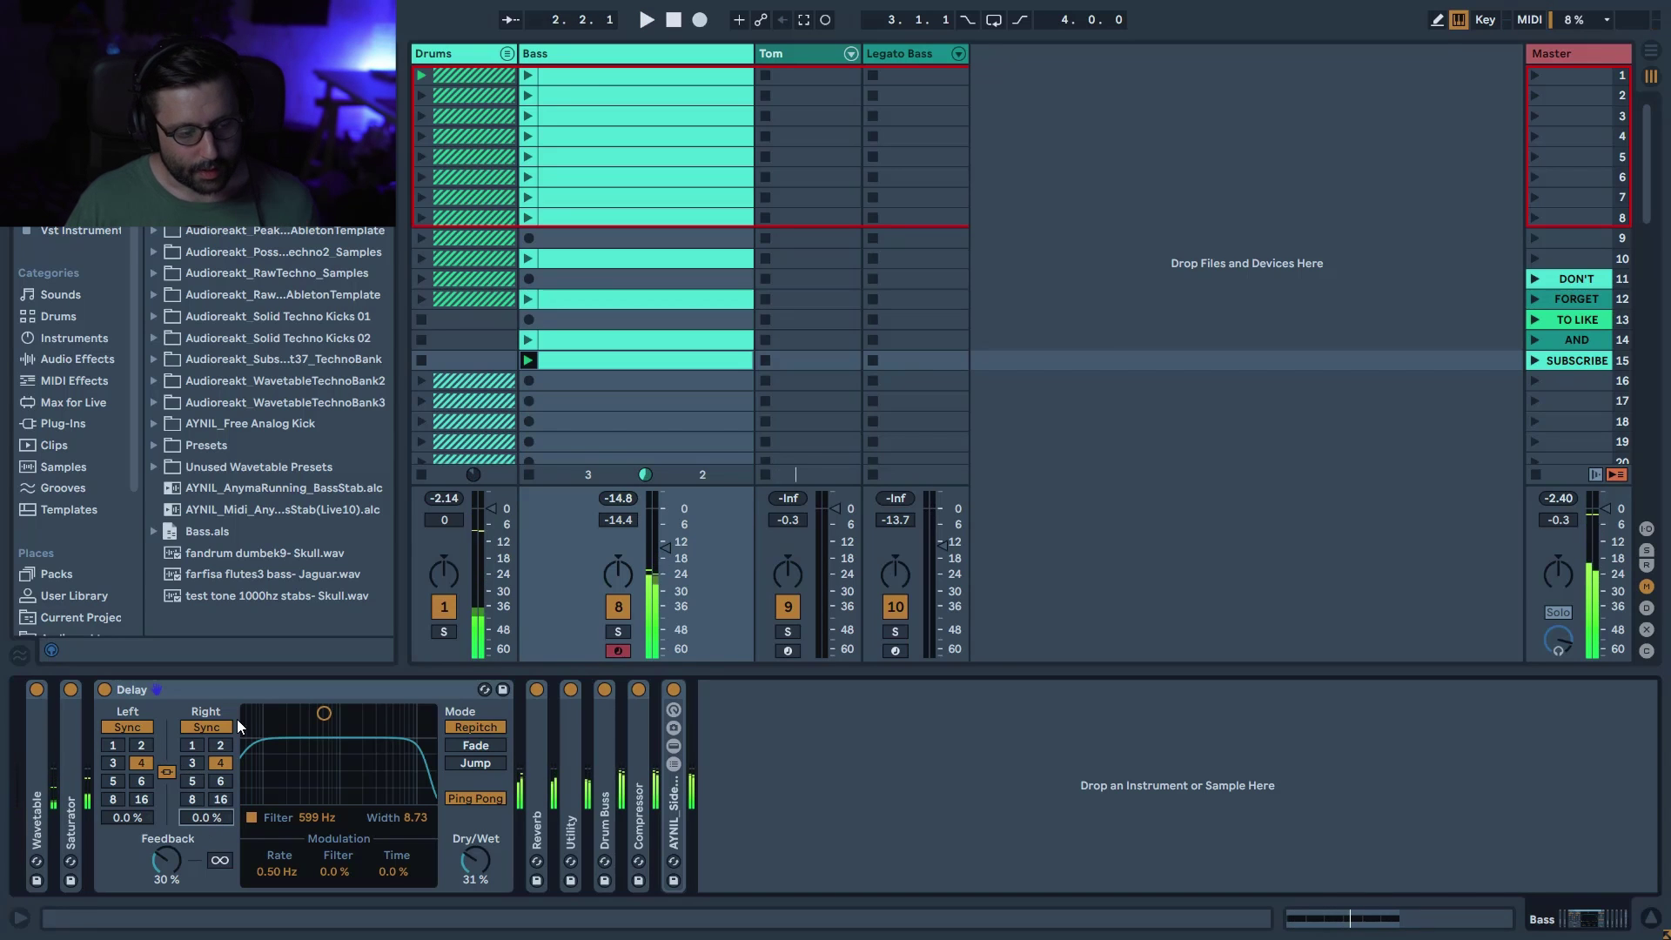
click(193, 745)
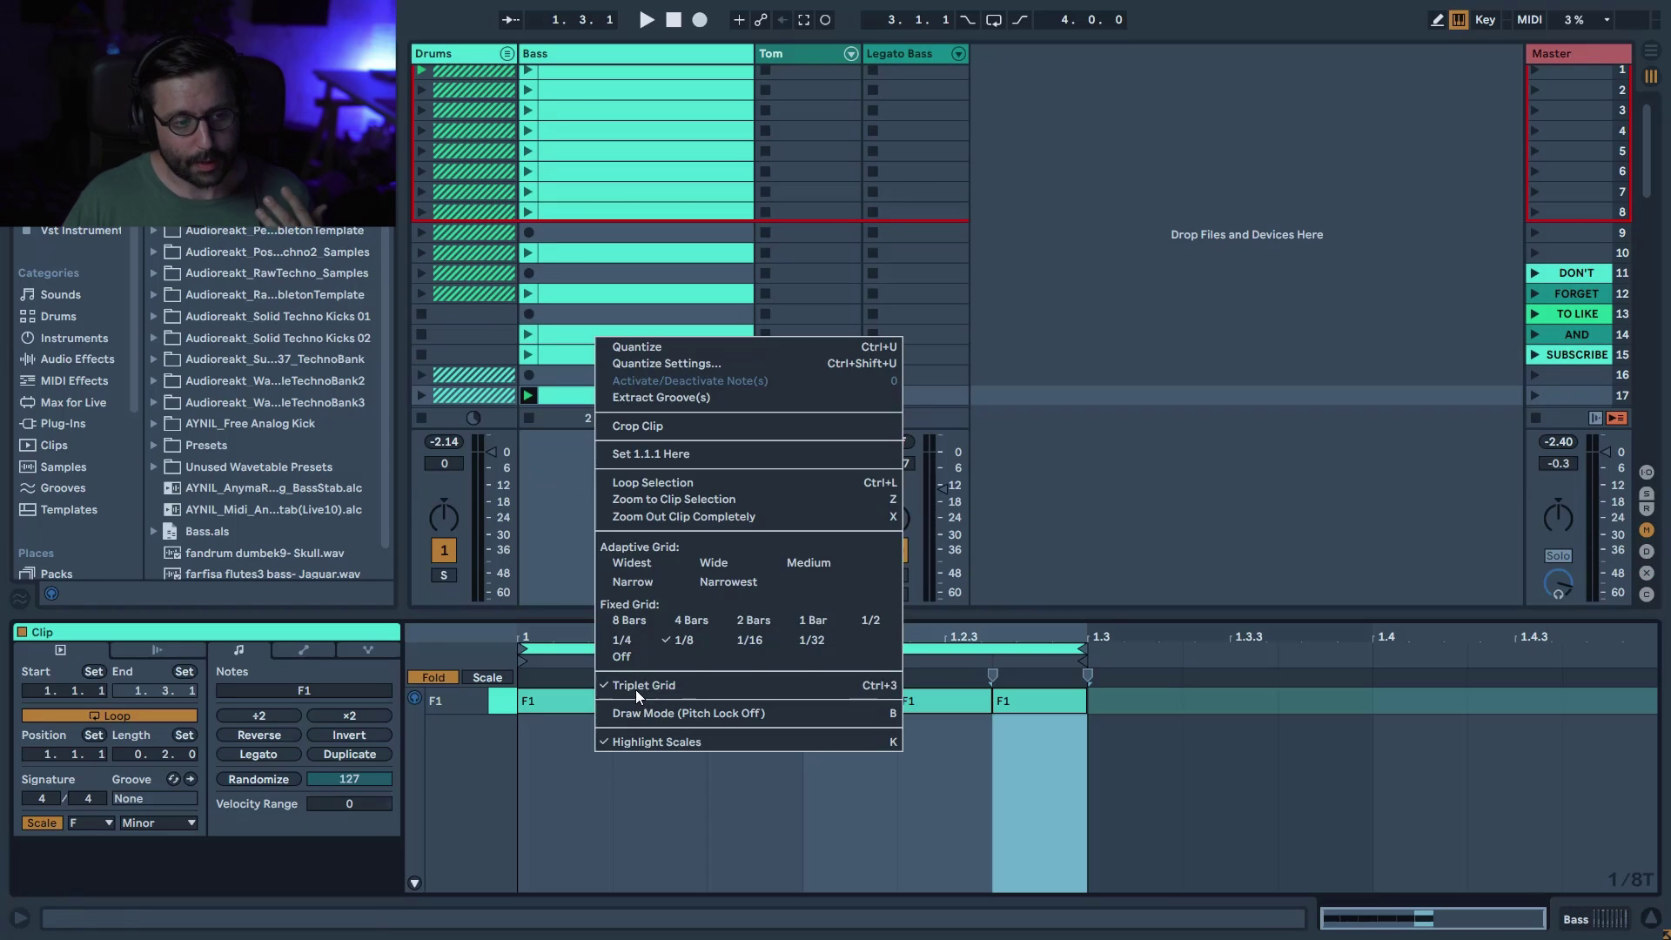
- Turn off the triplet grid and set the note grid to 1/16
click(635, 687)
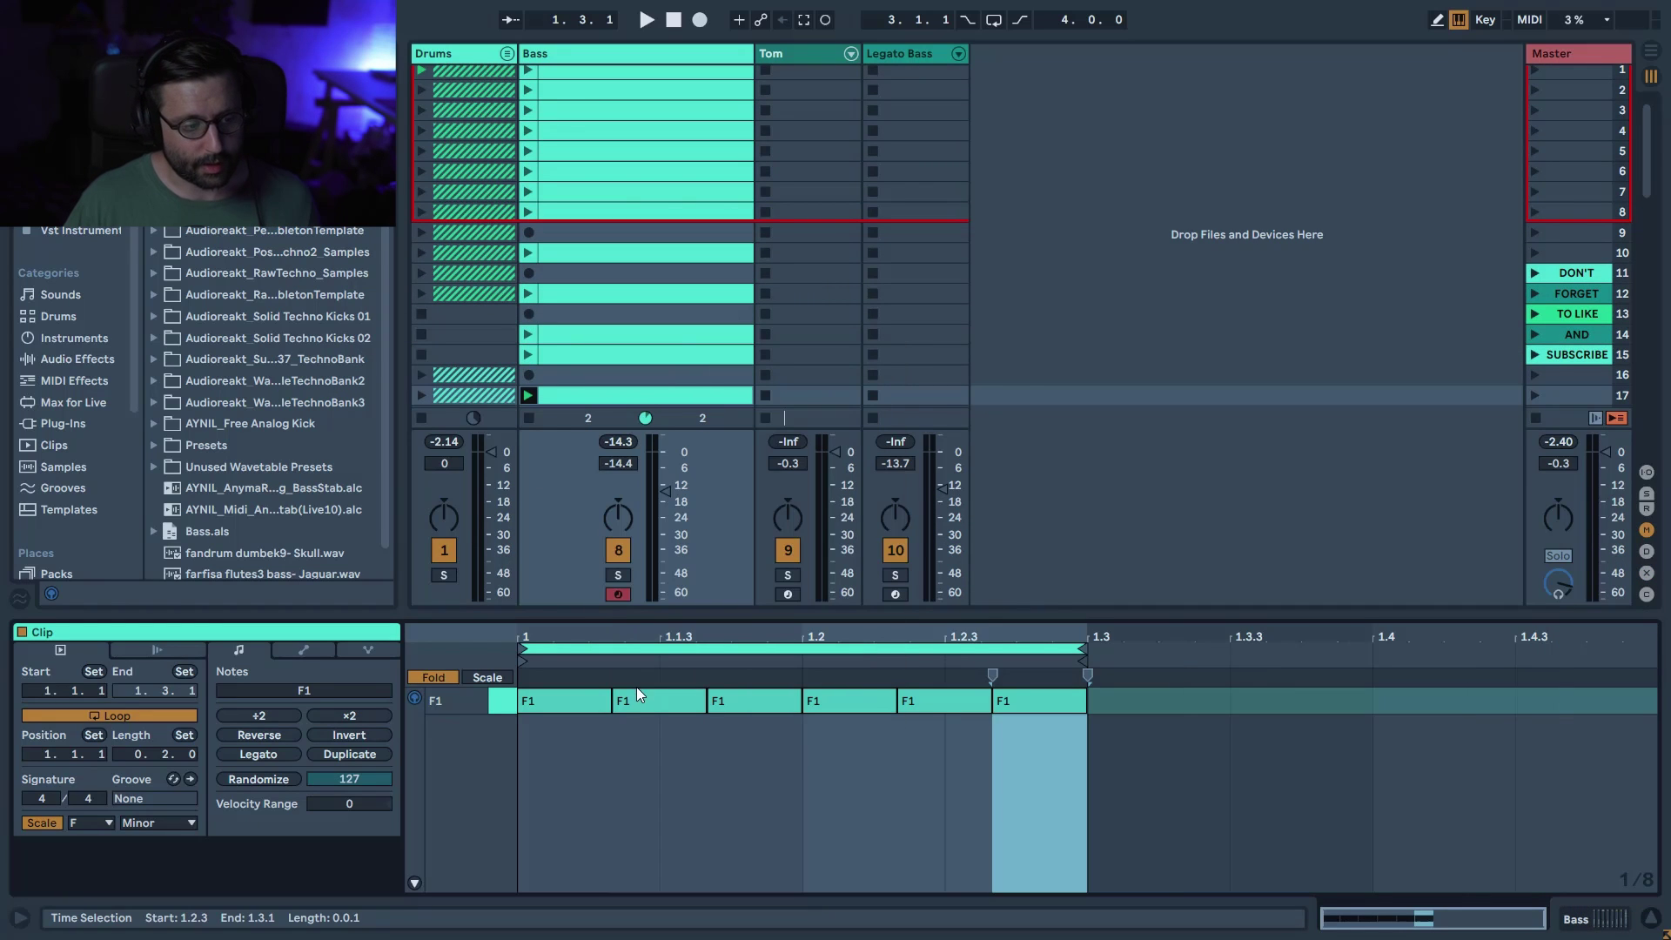
right_click(623, 760)
click(717, 647)
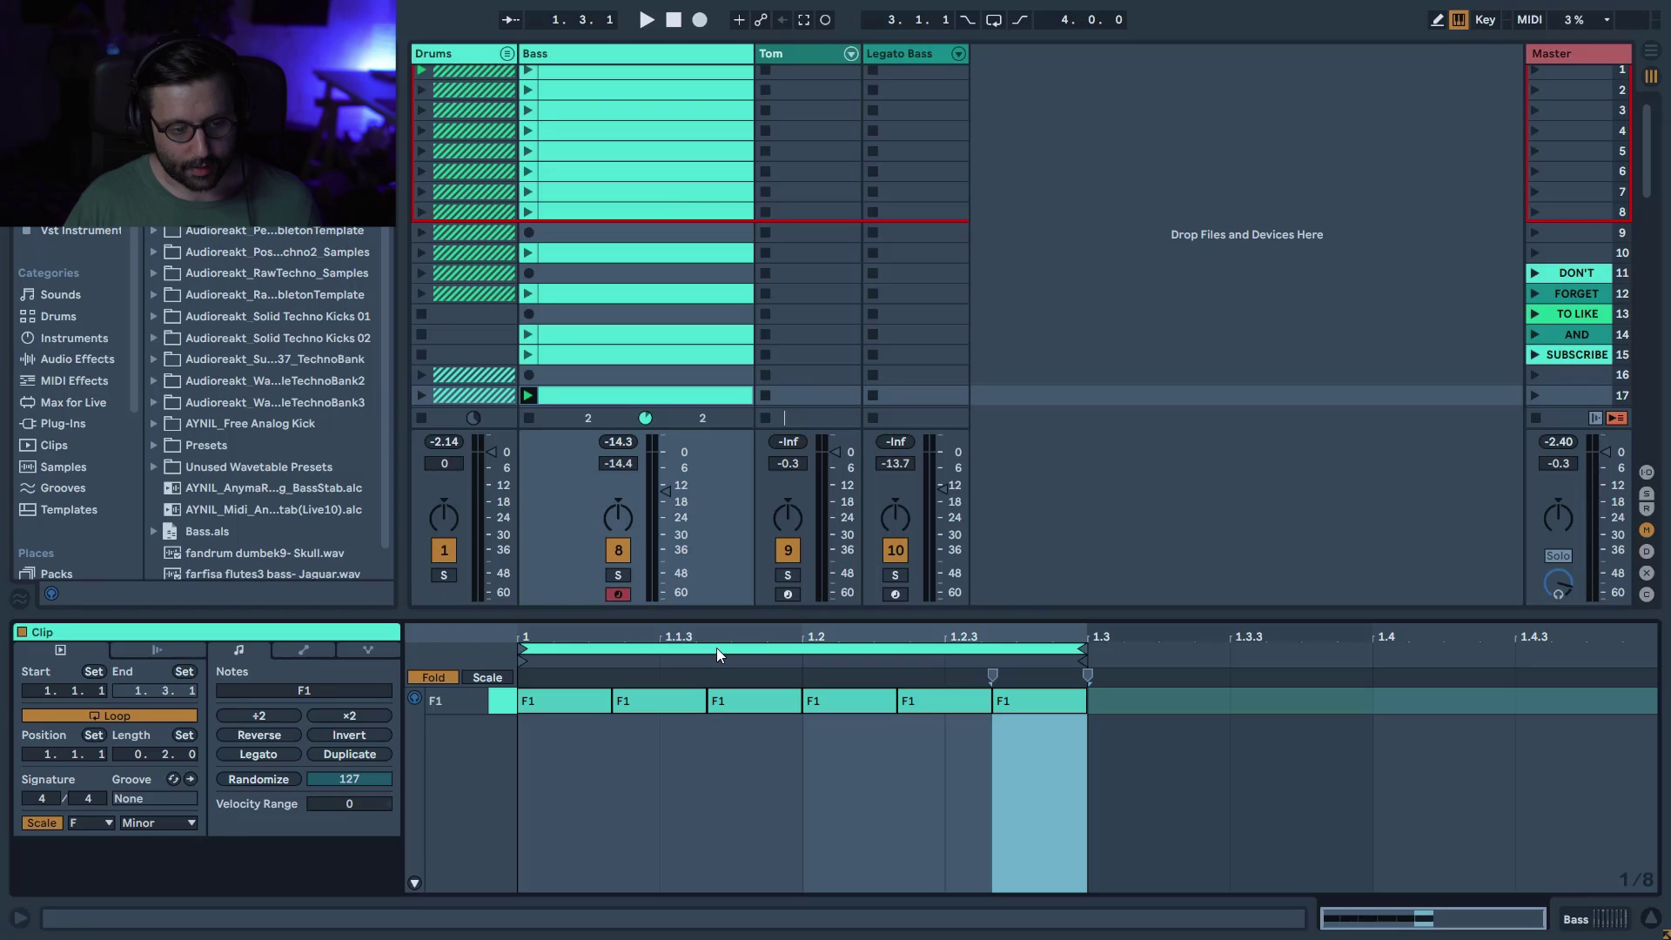
right_click(629, 728)
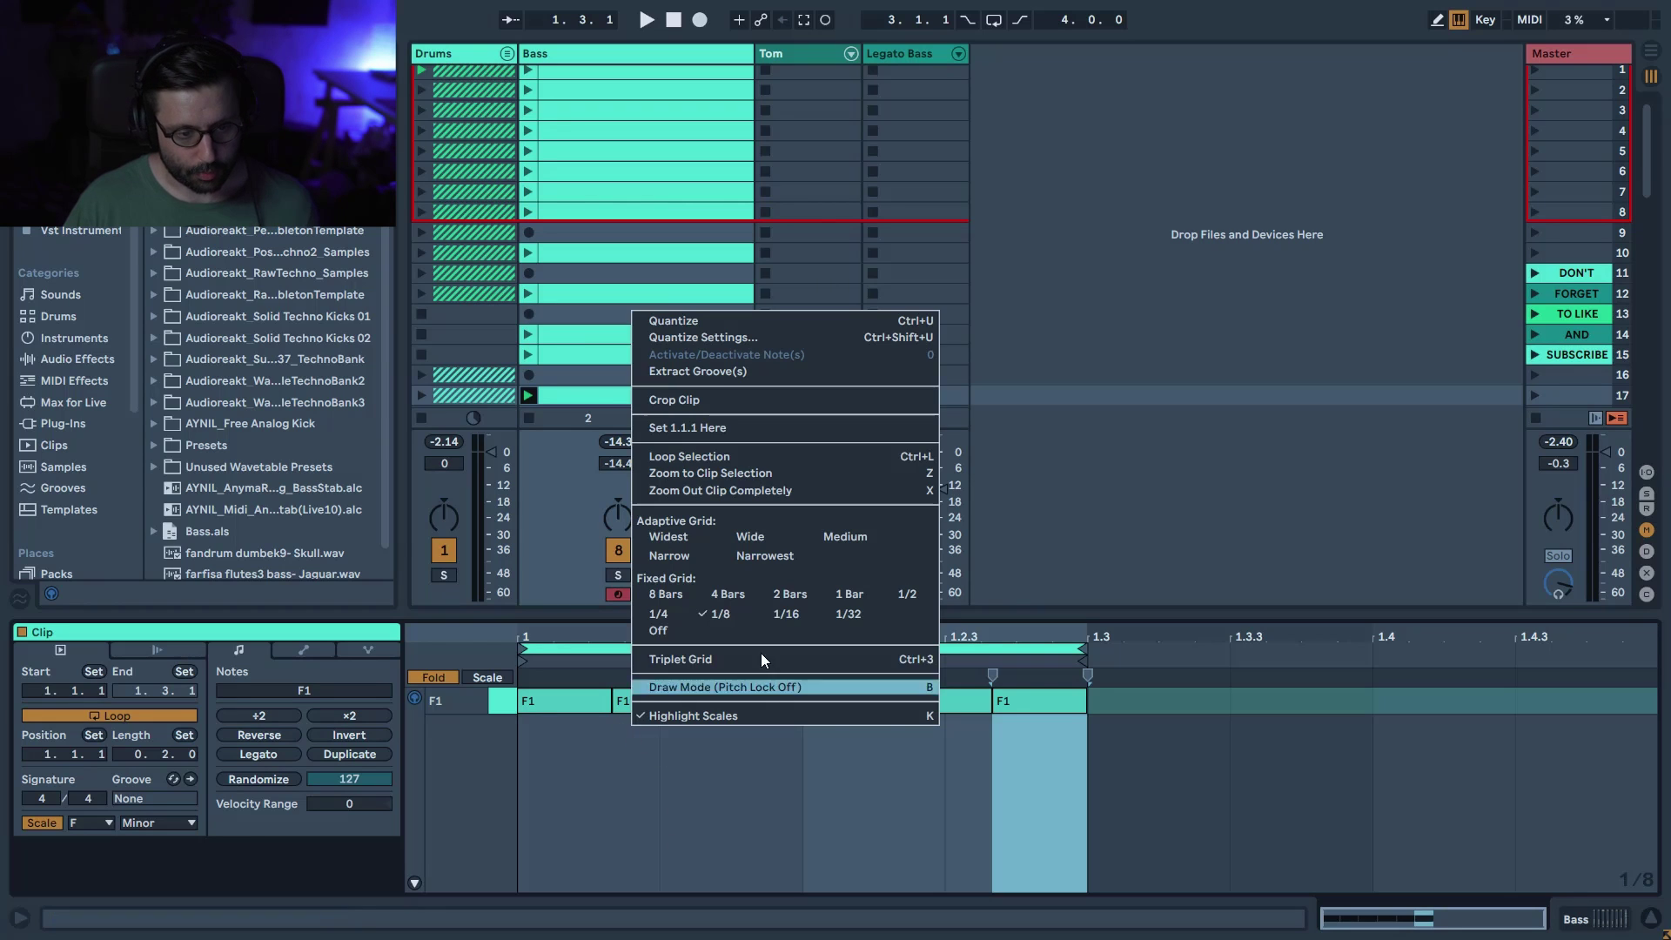
click(792, 613)
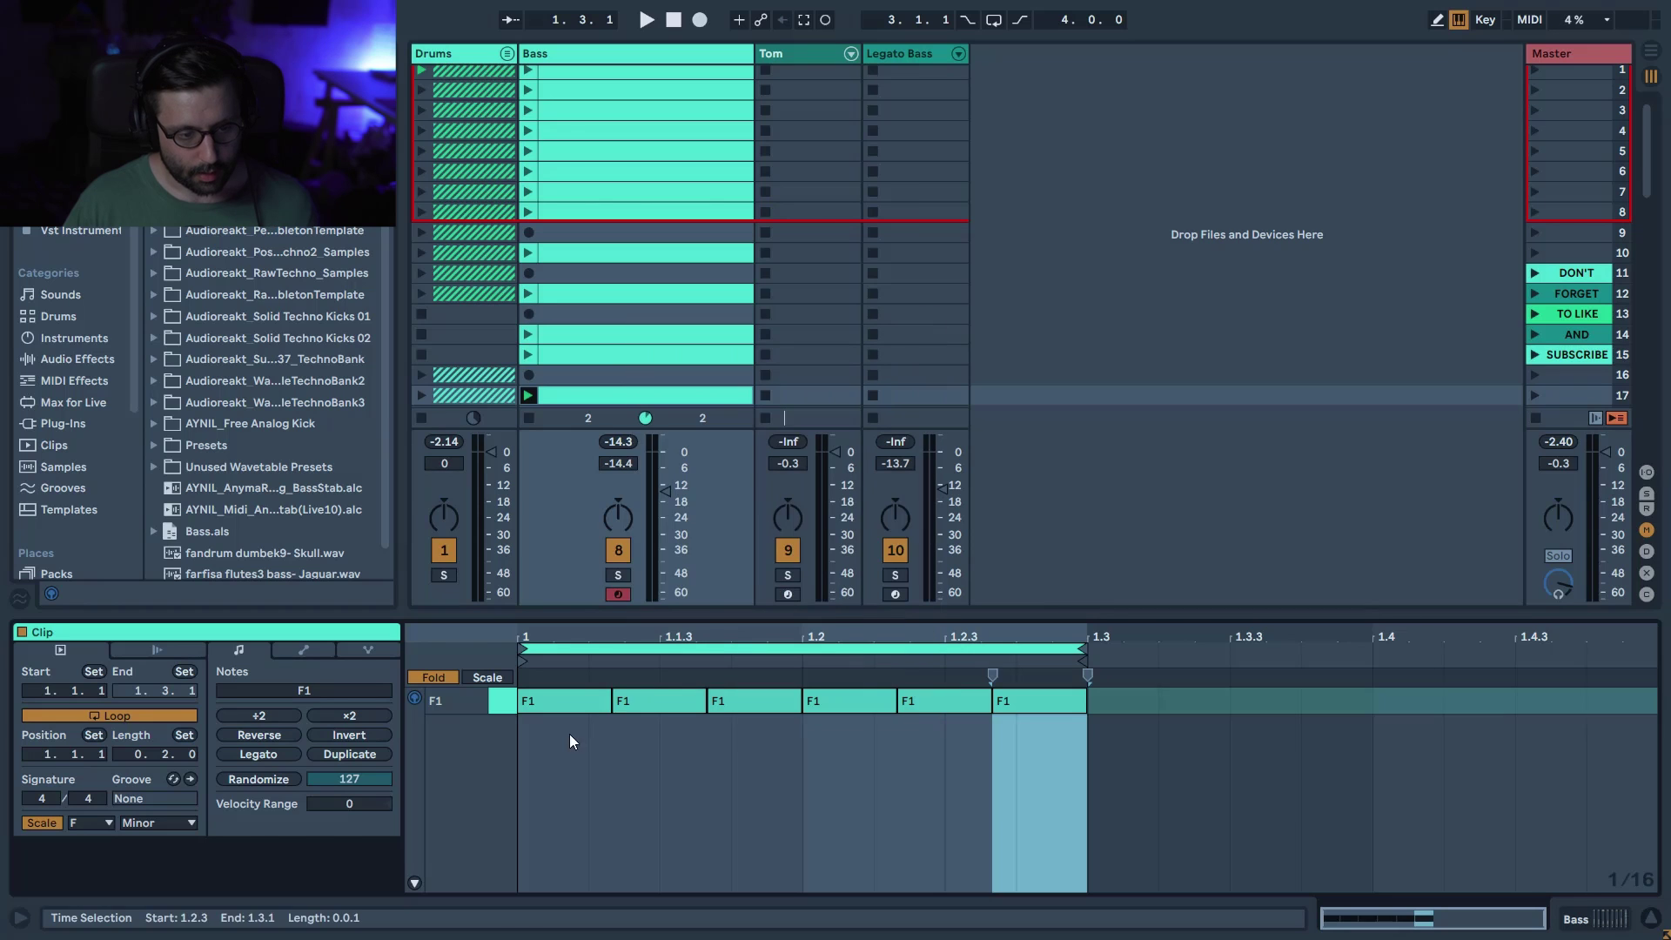
- Redraw a sixteenth F1 note, repeat it to eight notes, and launch the row-17 Drums clip
double_click(577, 701)
double_click(576, 701)
key(ctrl+d)
key(ctrl+d)
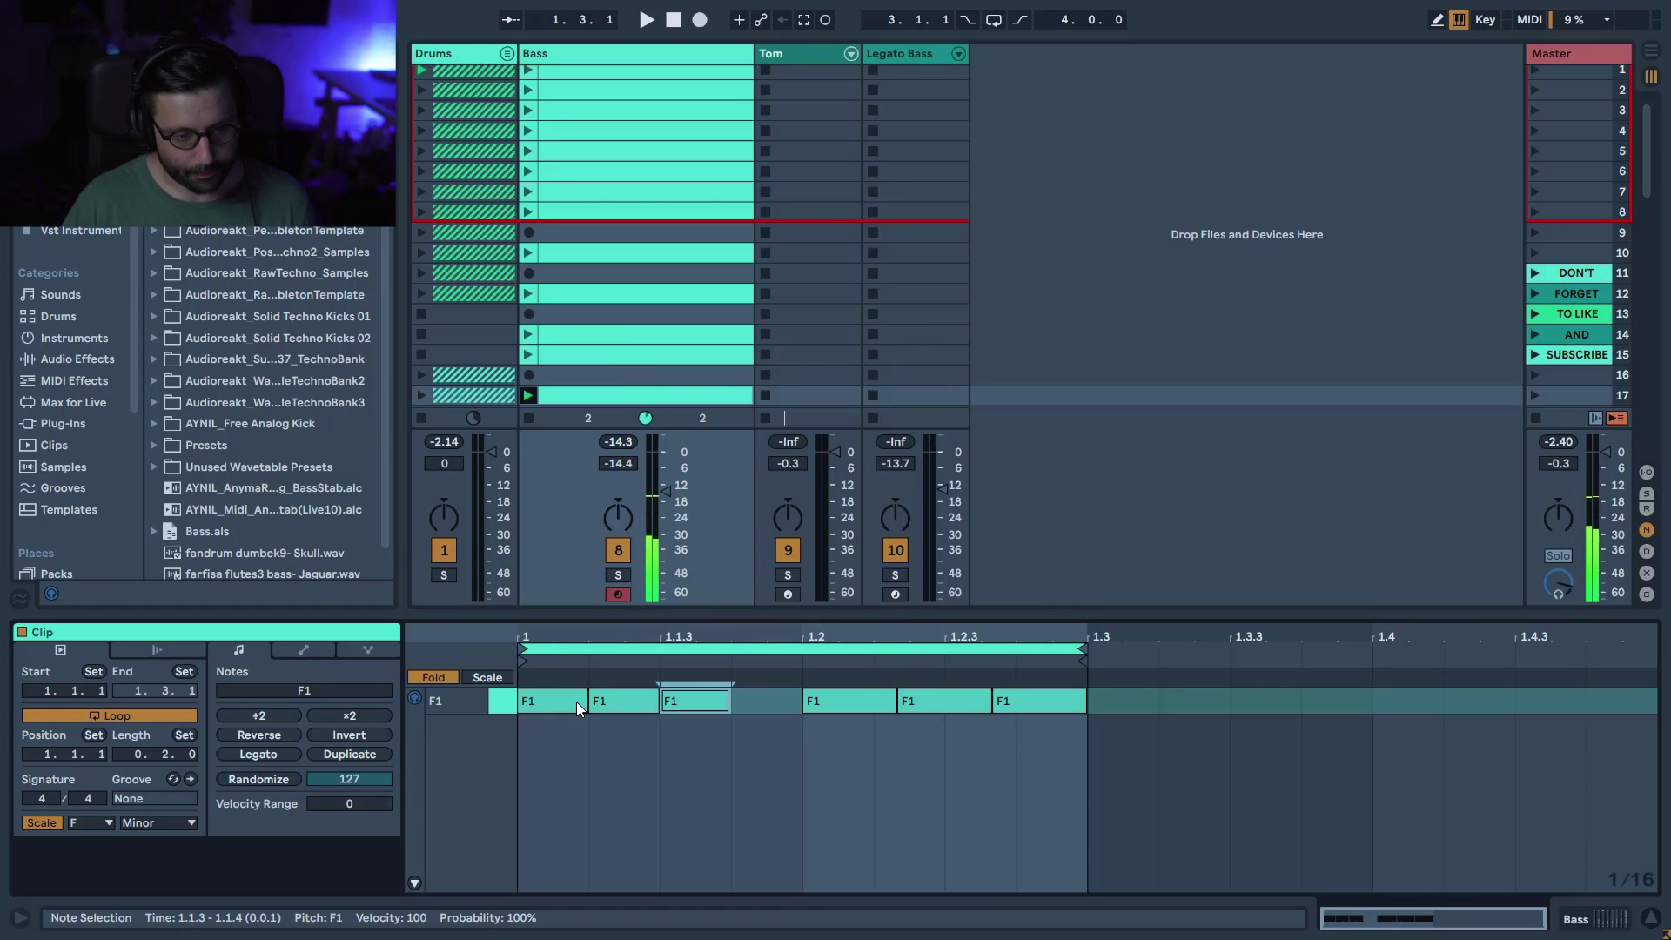
key(ctrl+d)
key(ctrl+d)
key(ctrl+d)
key(ctrl+d)
key(ctrl+d)
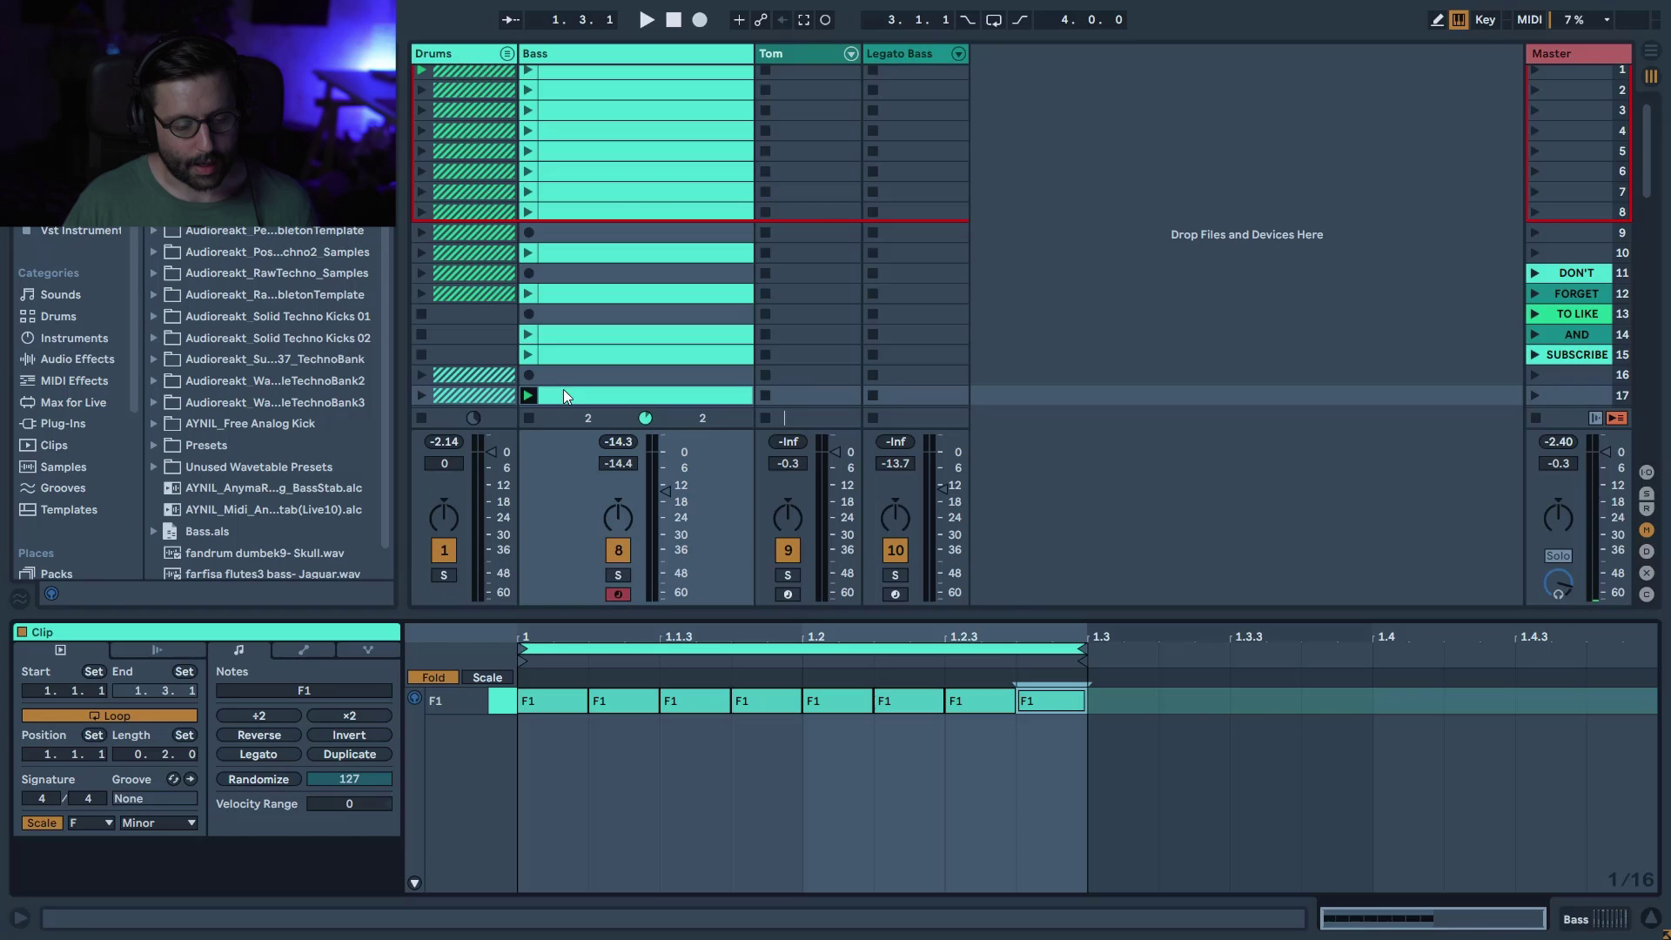
scroll(425, 375, down, 1)
click(425, 374)
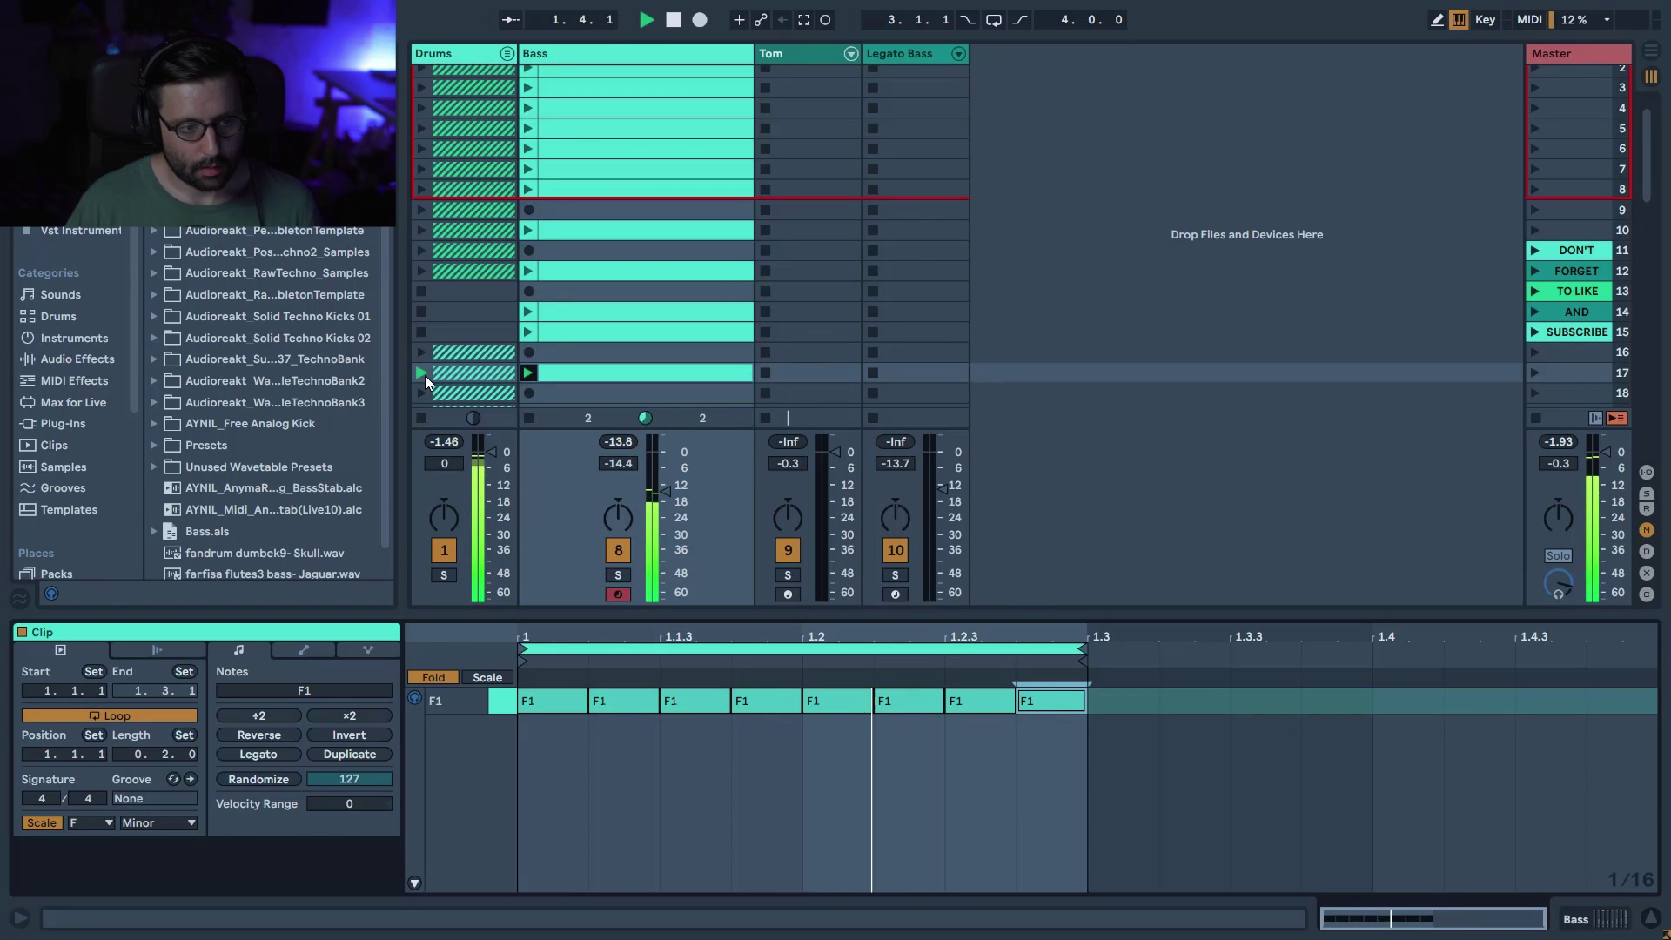
- Stop playback and reveal the velocity lane under the eight F1 notes
key(space)
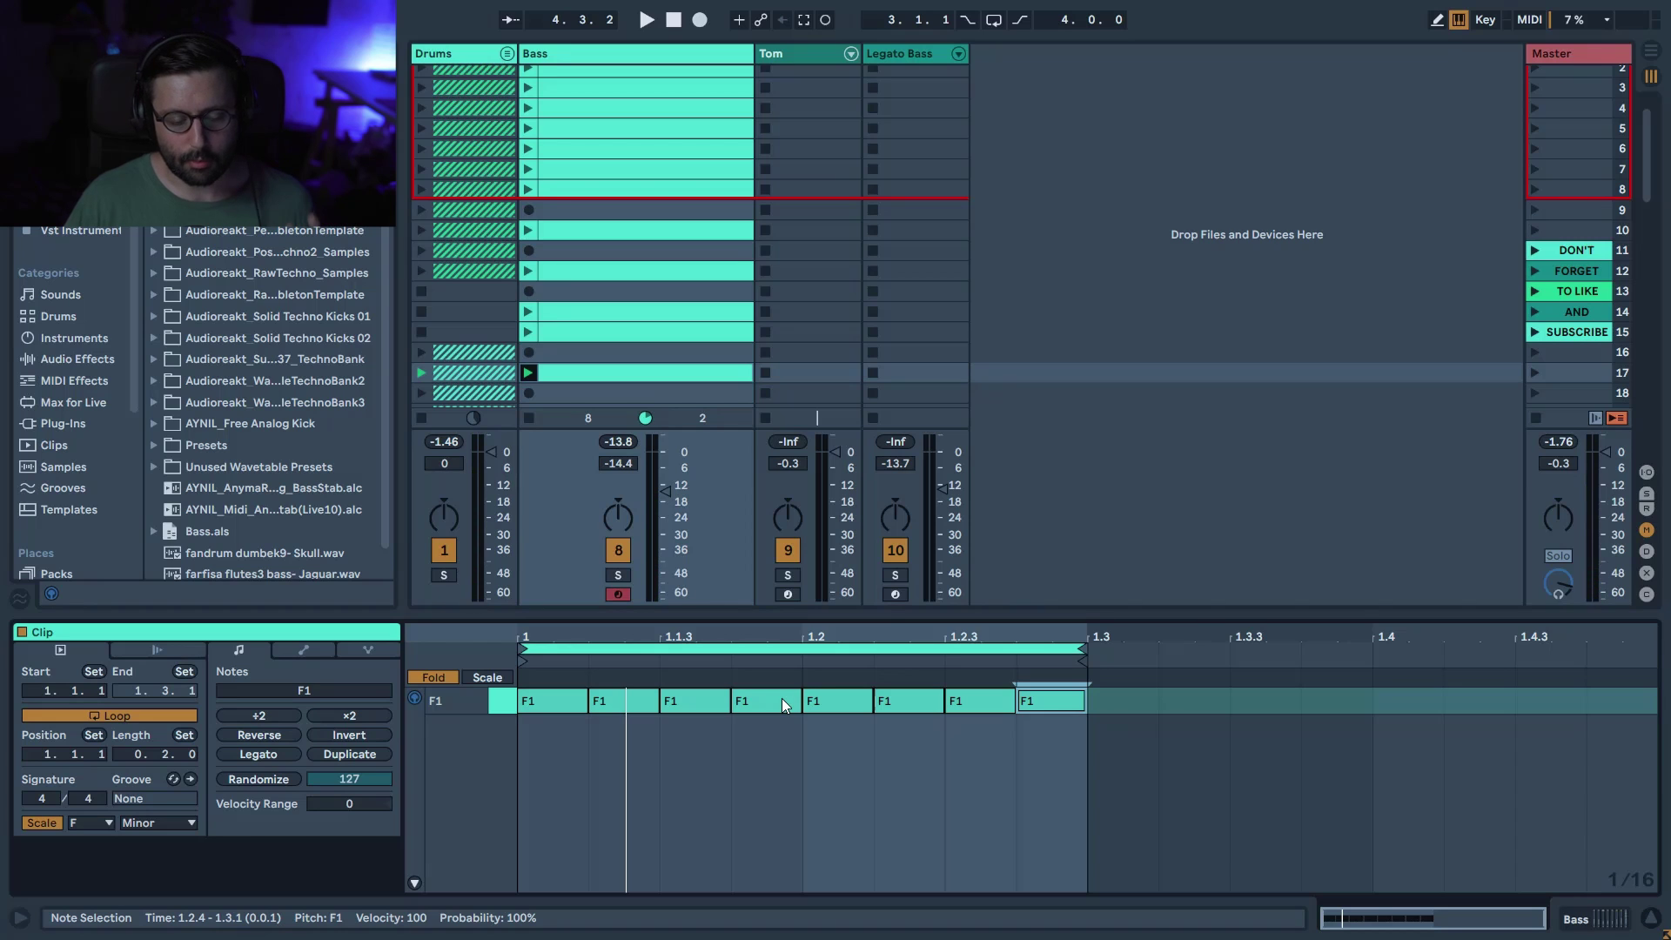
click(416, 880)
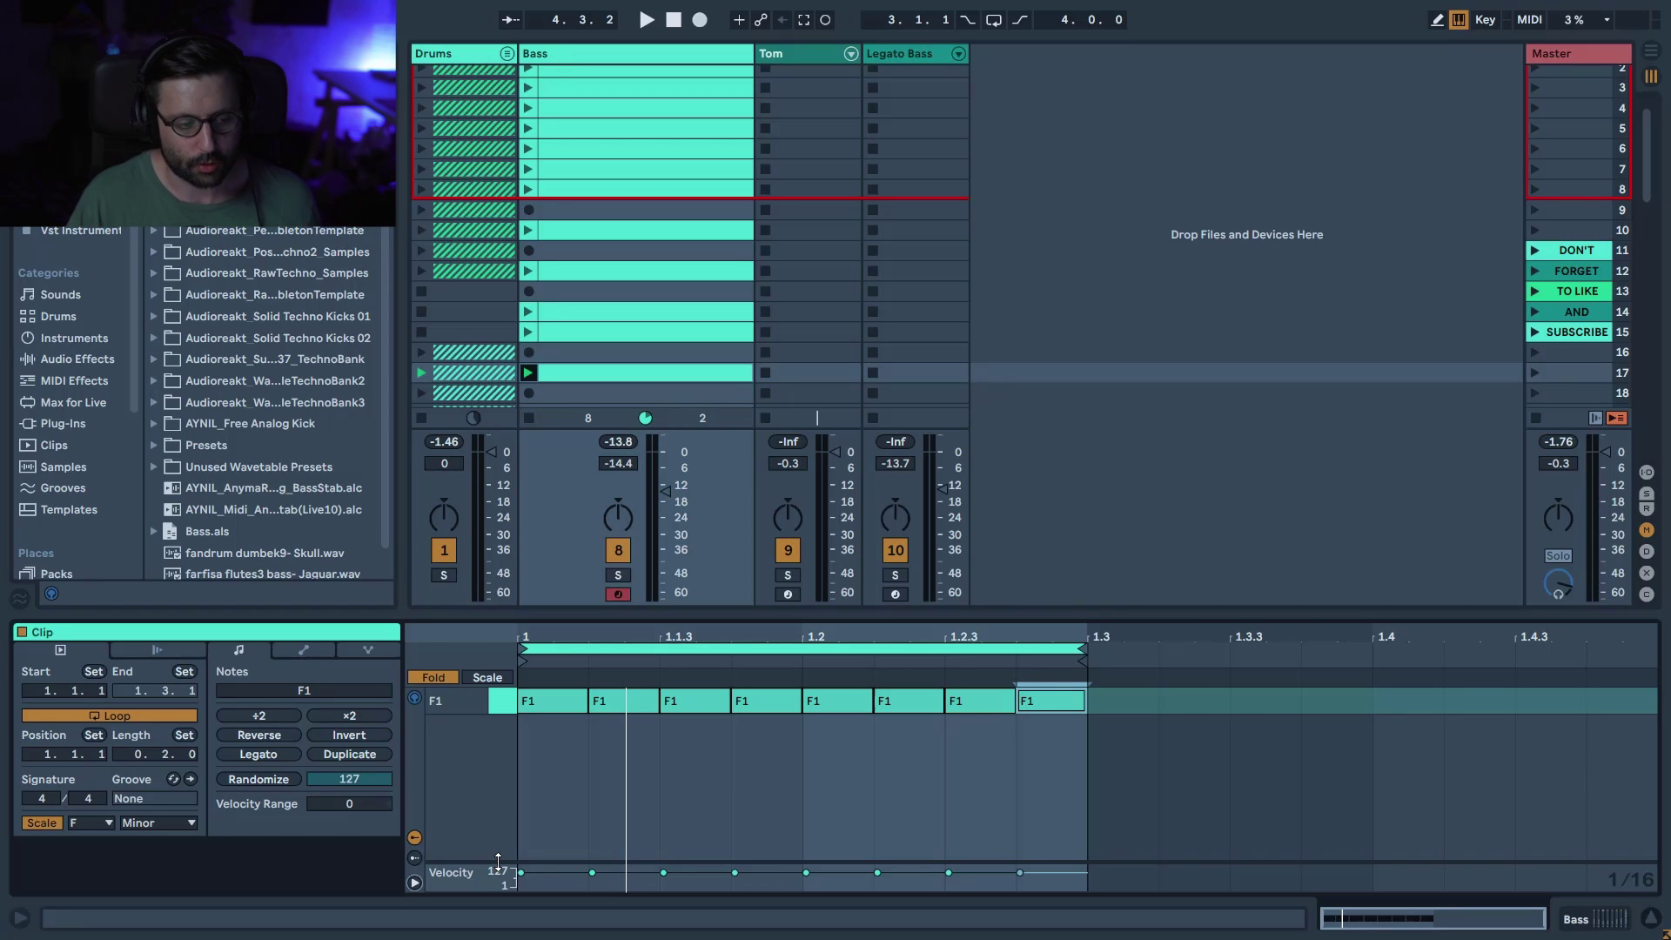
- Raise the F1 notes at 1.1.4 and 1.2 an octave to F2
click(348, 754)
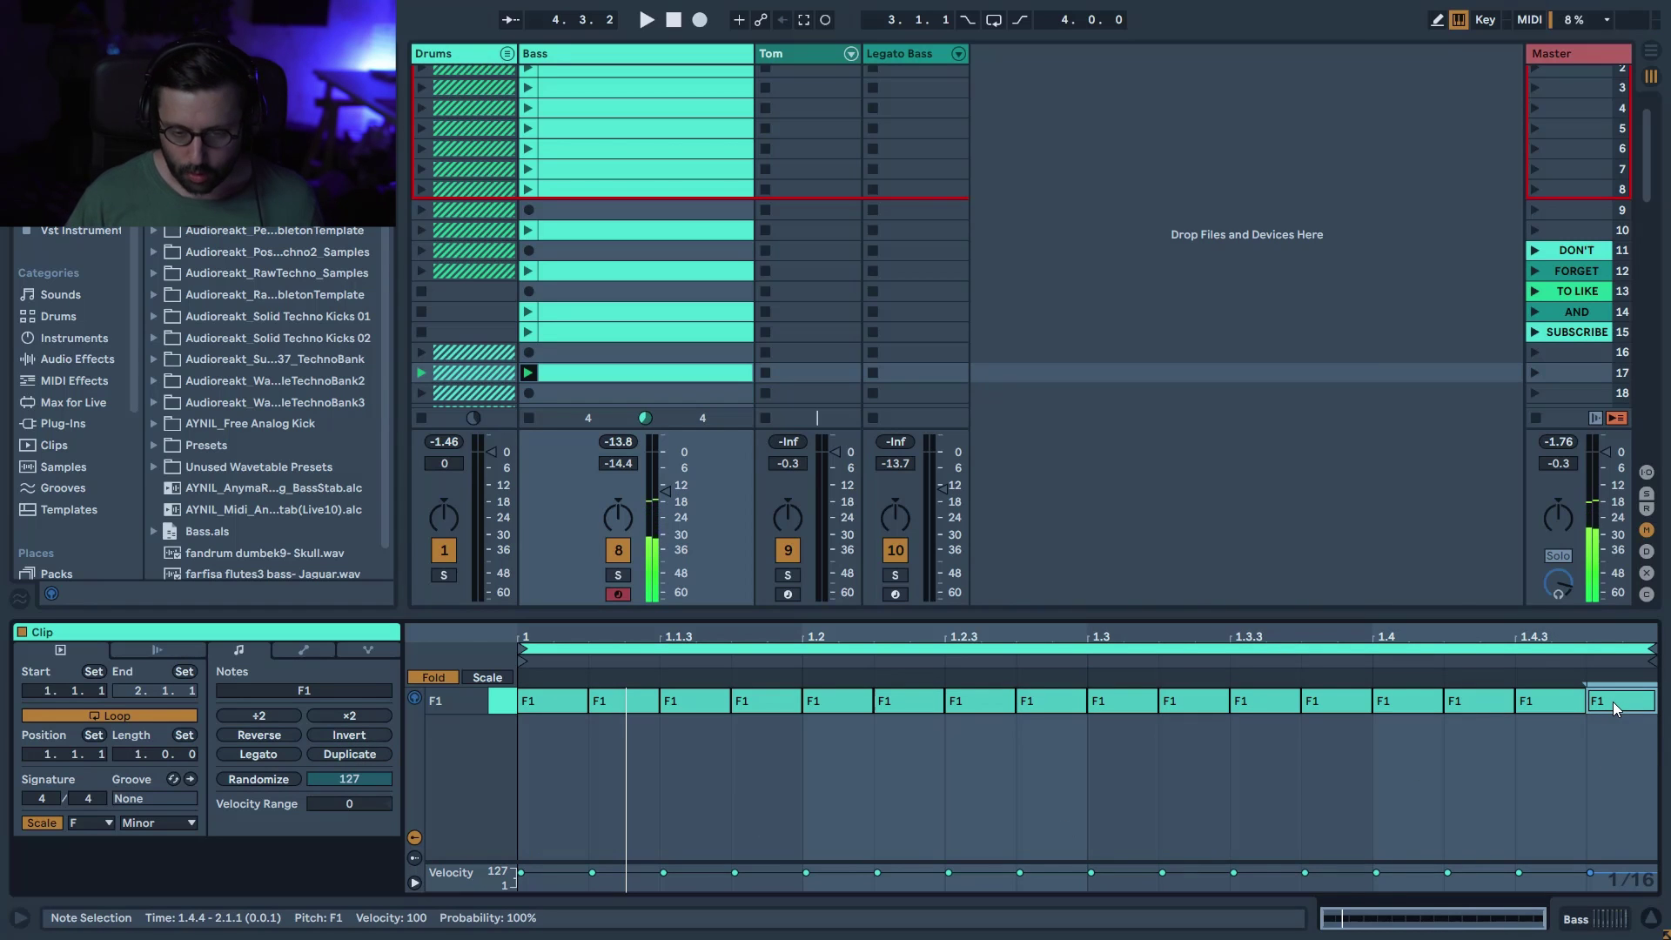
key(shift+Up)
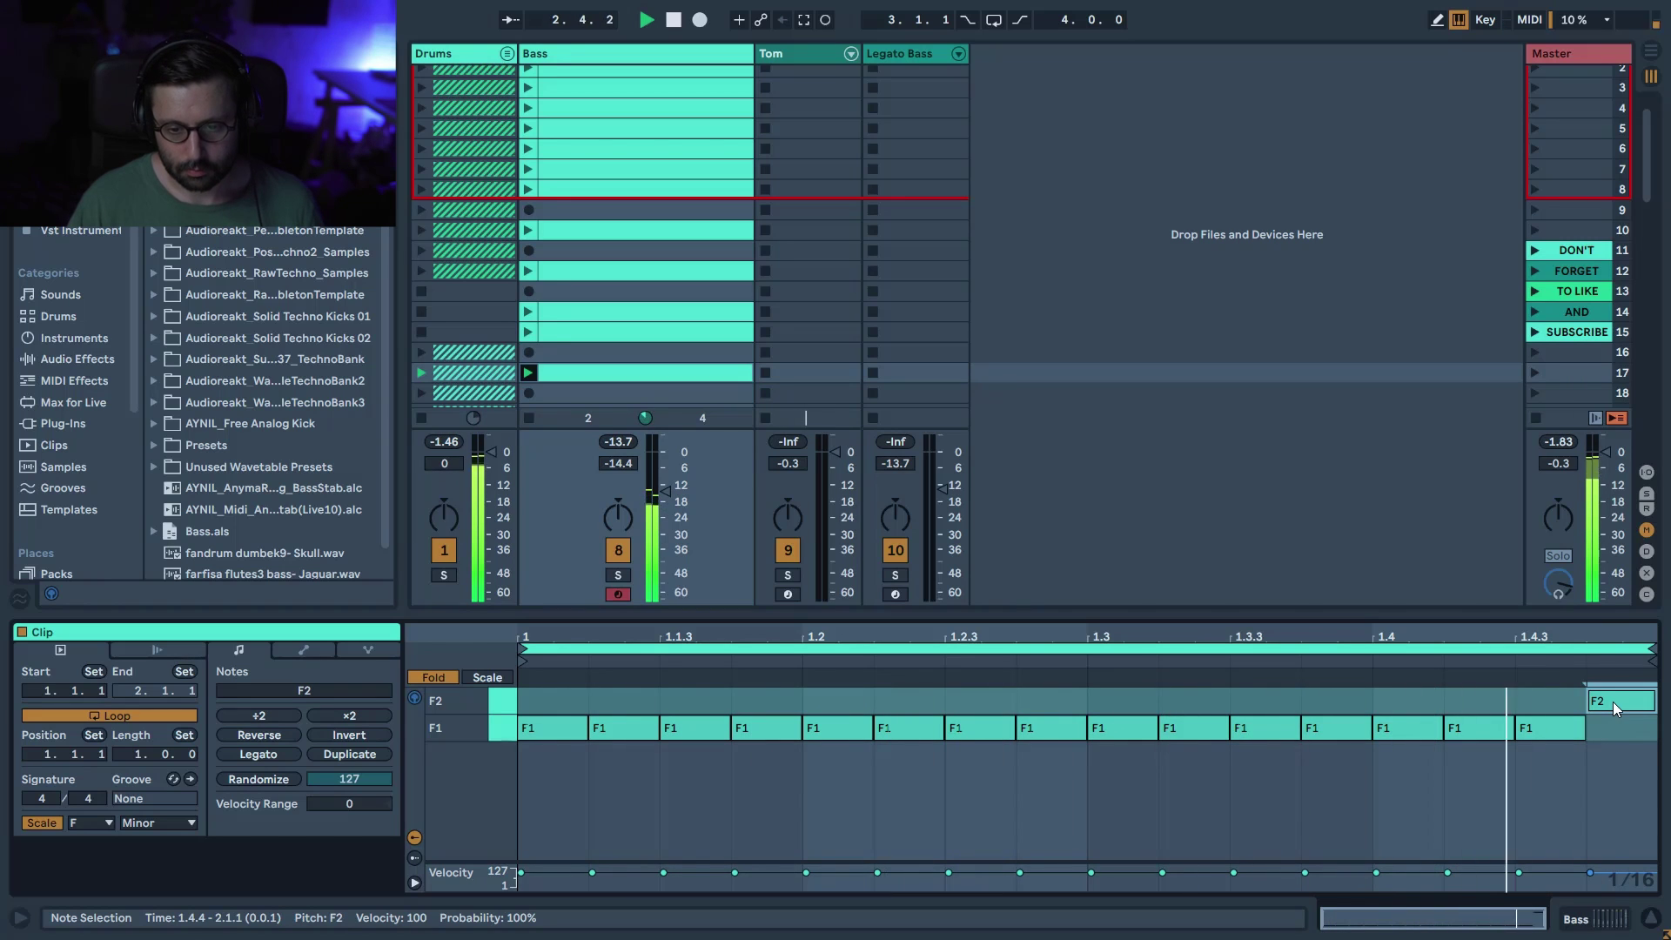
key(shift+Down)
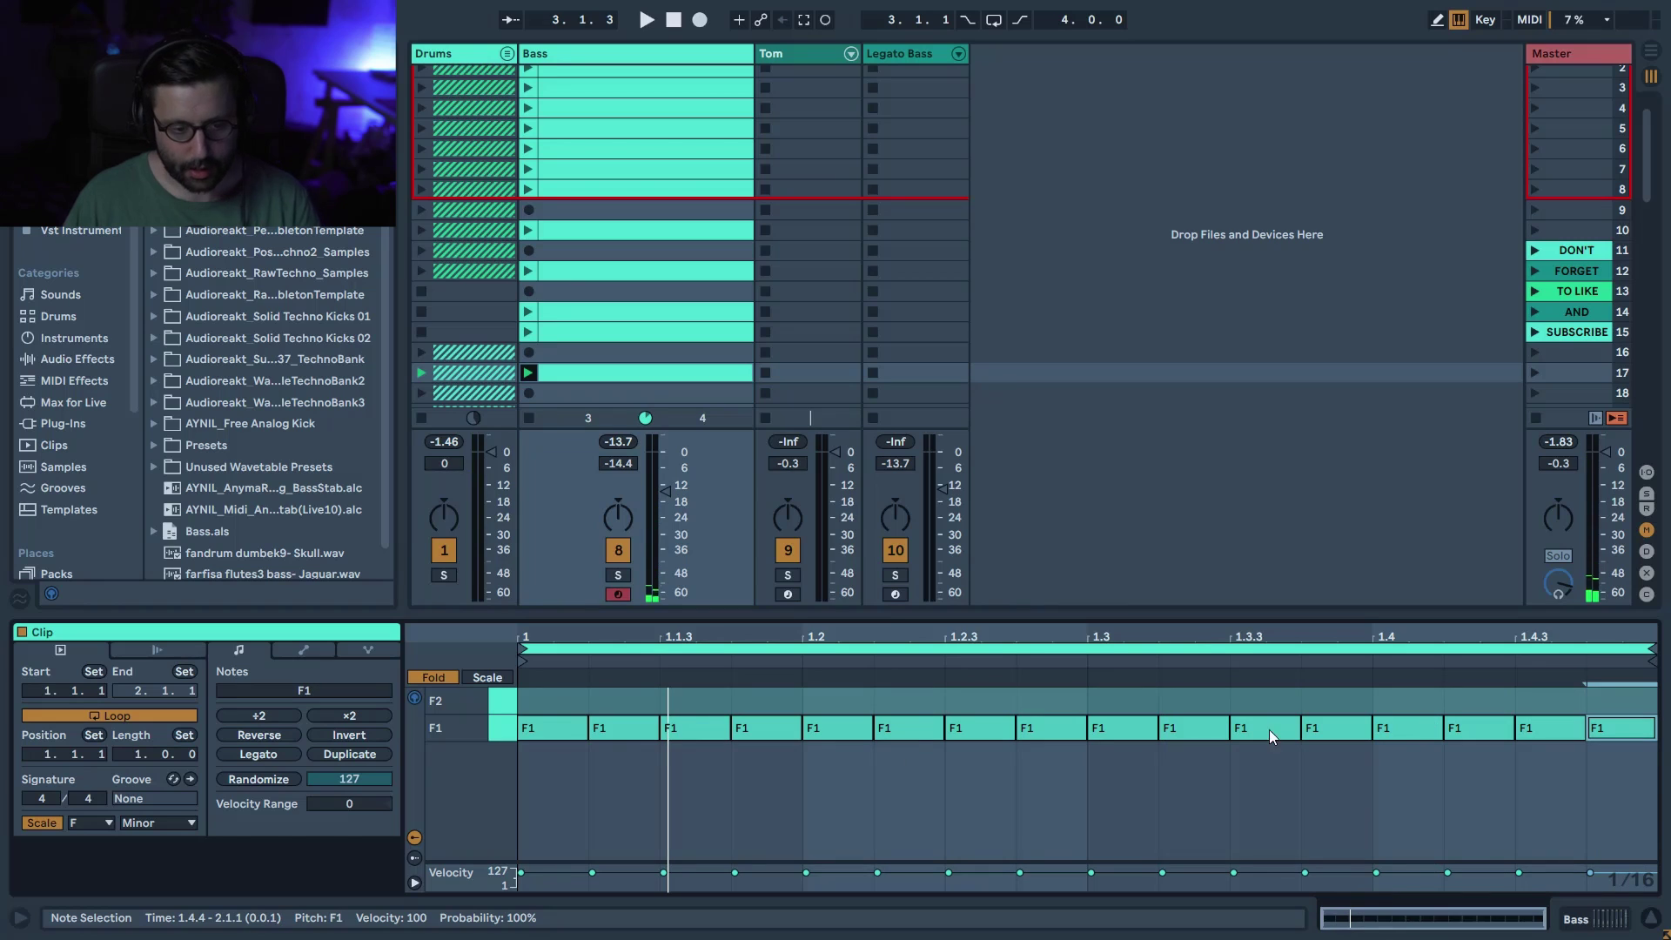
click(779, 729)
key(shift+Up)
click(853, 730)
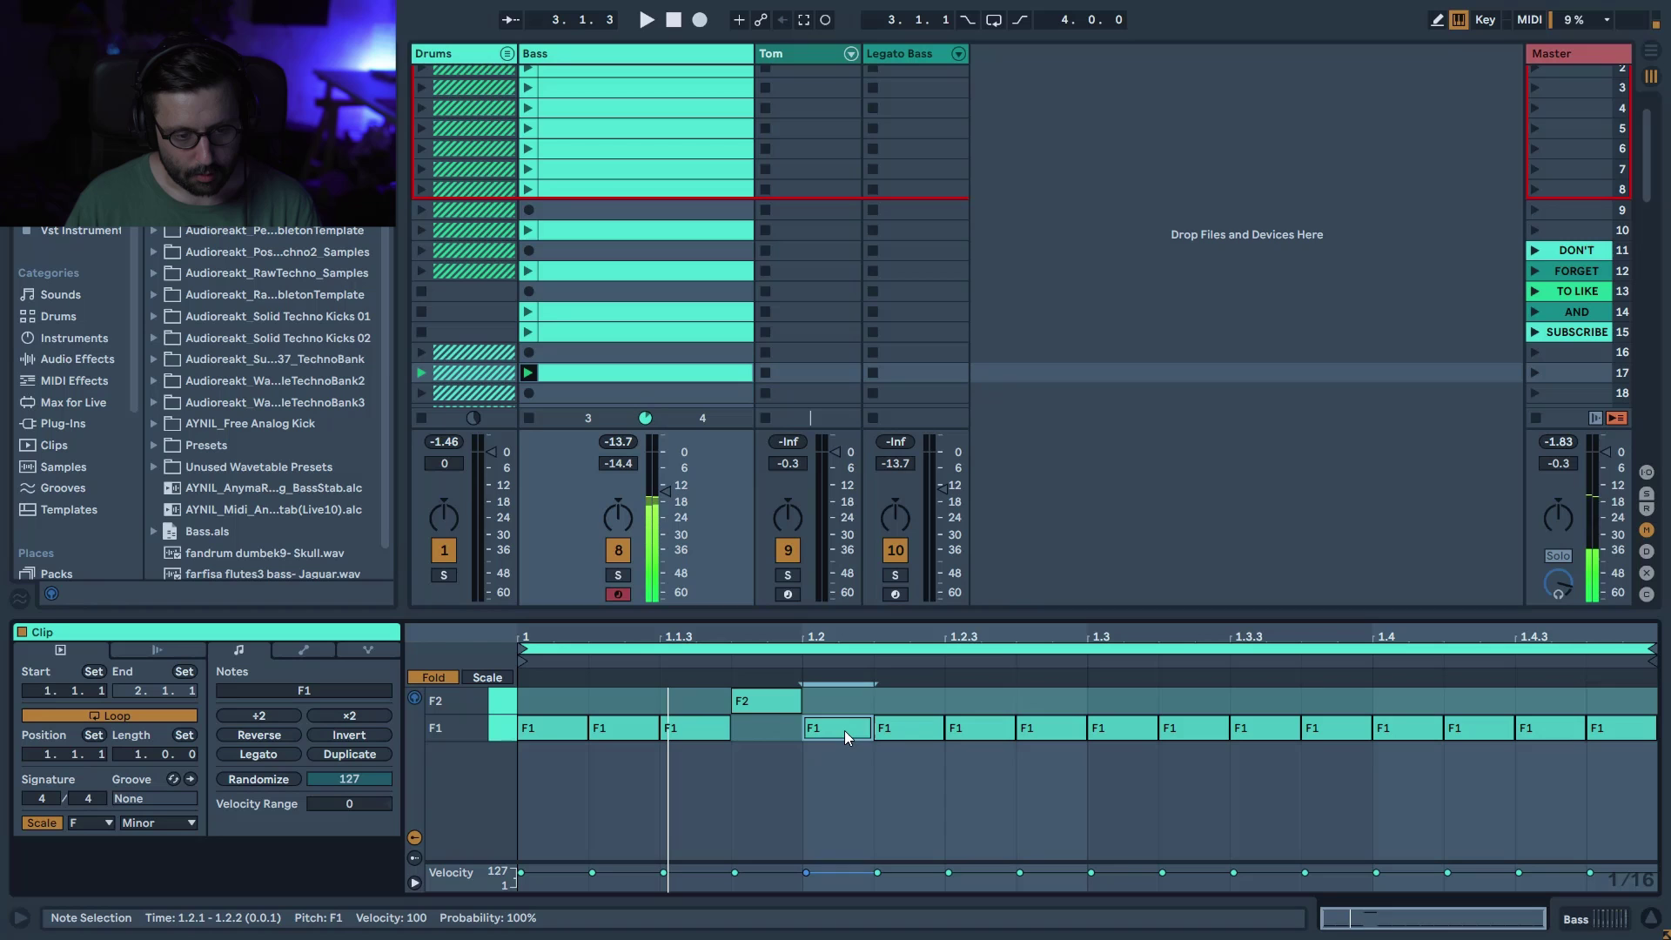
key(shift+Up)
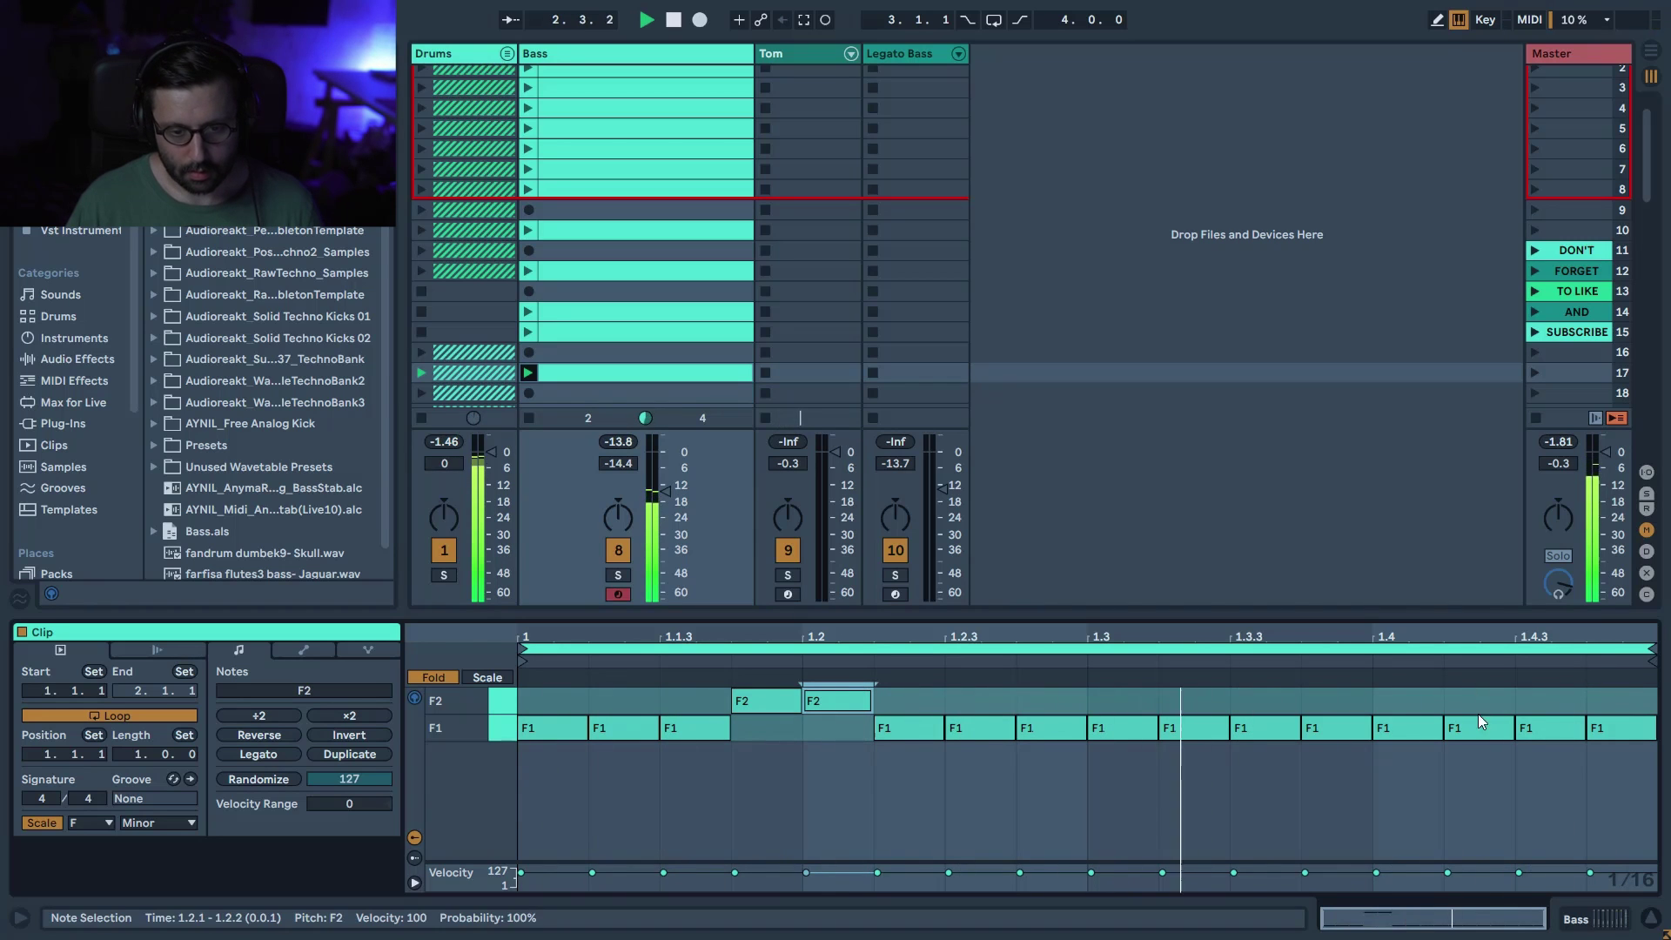
- Drop the note at 1.2 to F1 and raise the 1.2.2 note to F2
key(shift+Down)
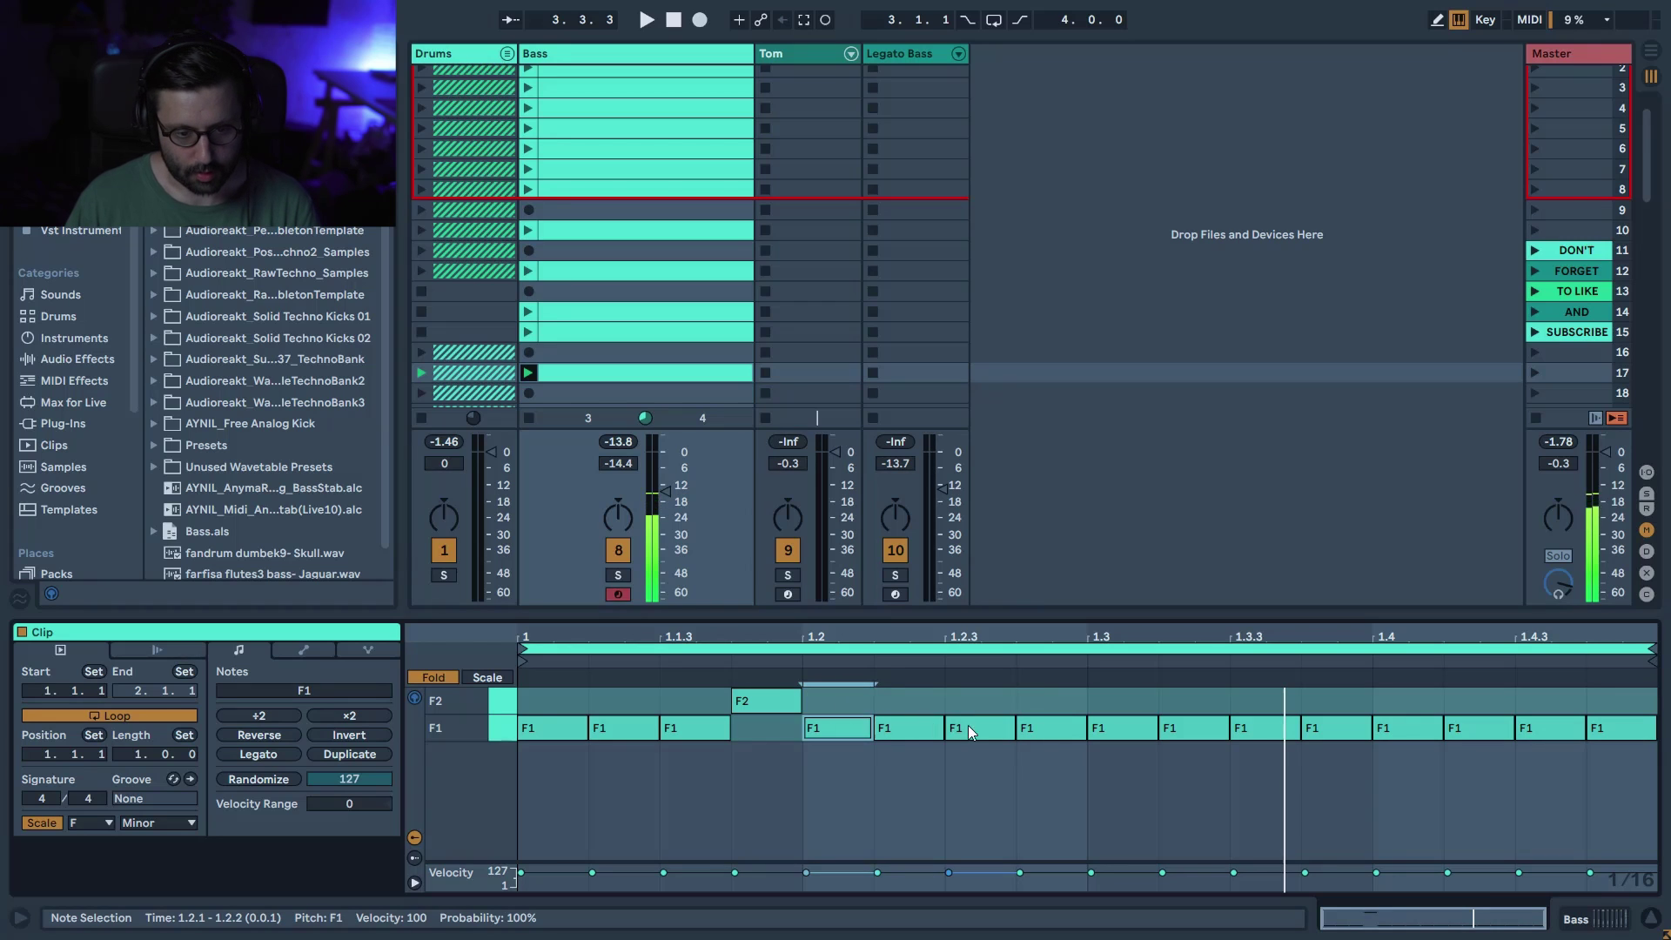
click(906, 738)
key(shift+Up)
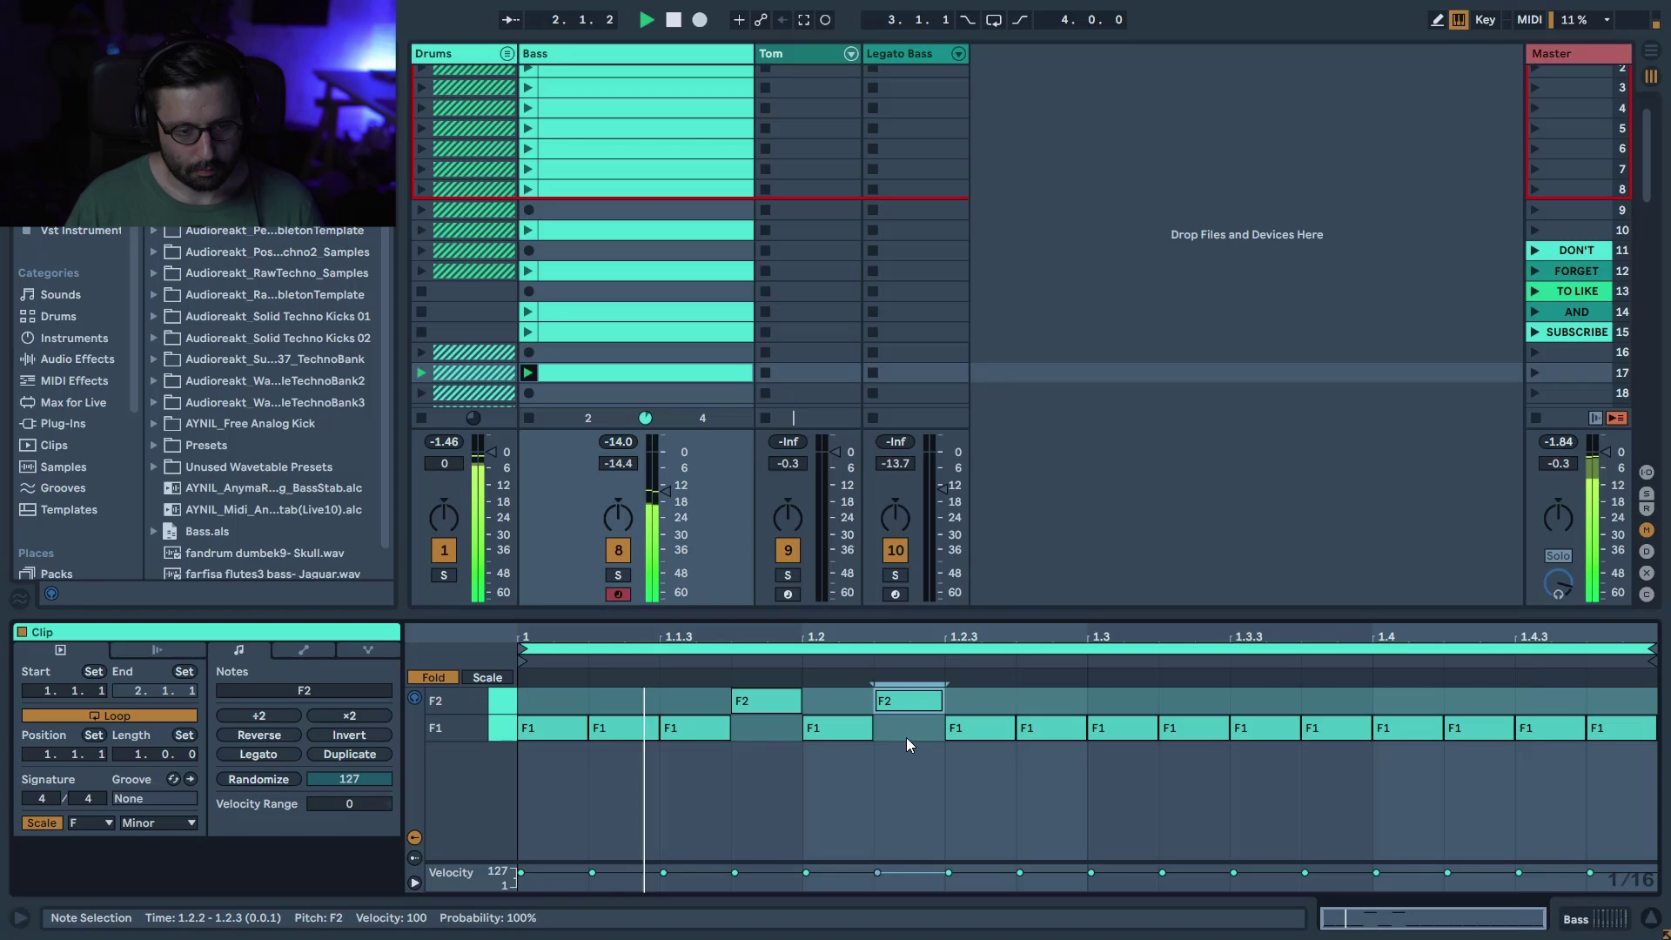
key(space)
click(906, 737)
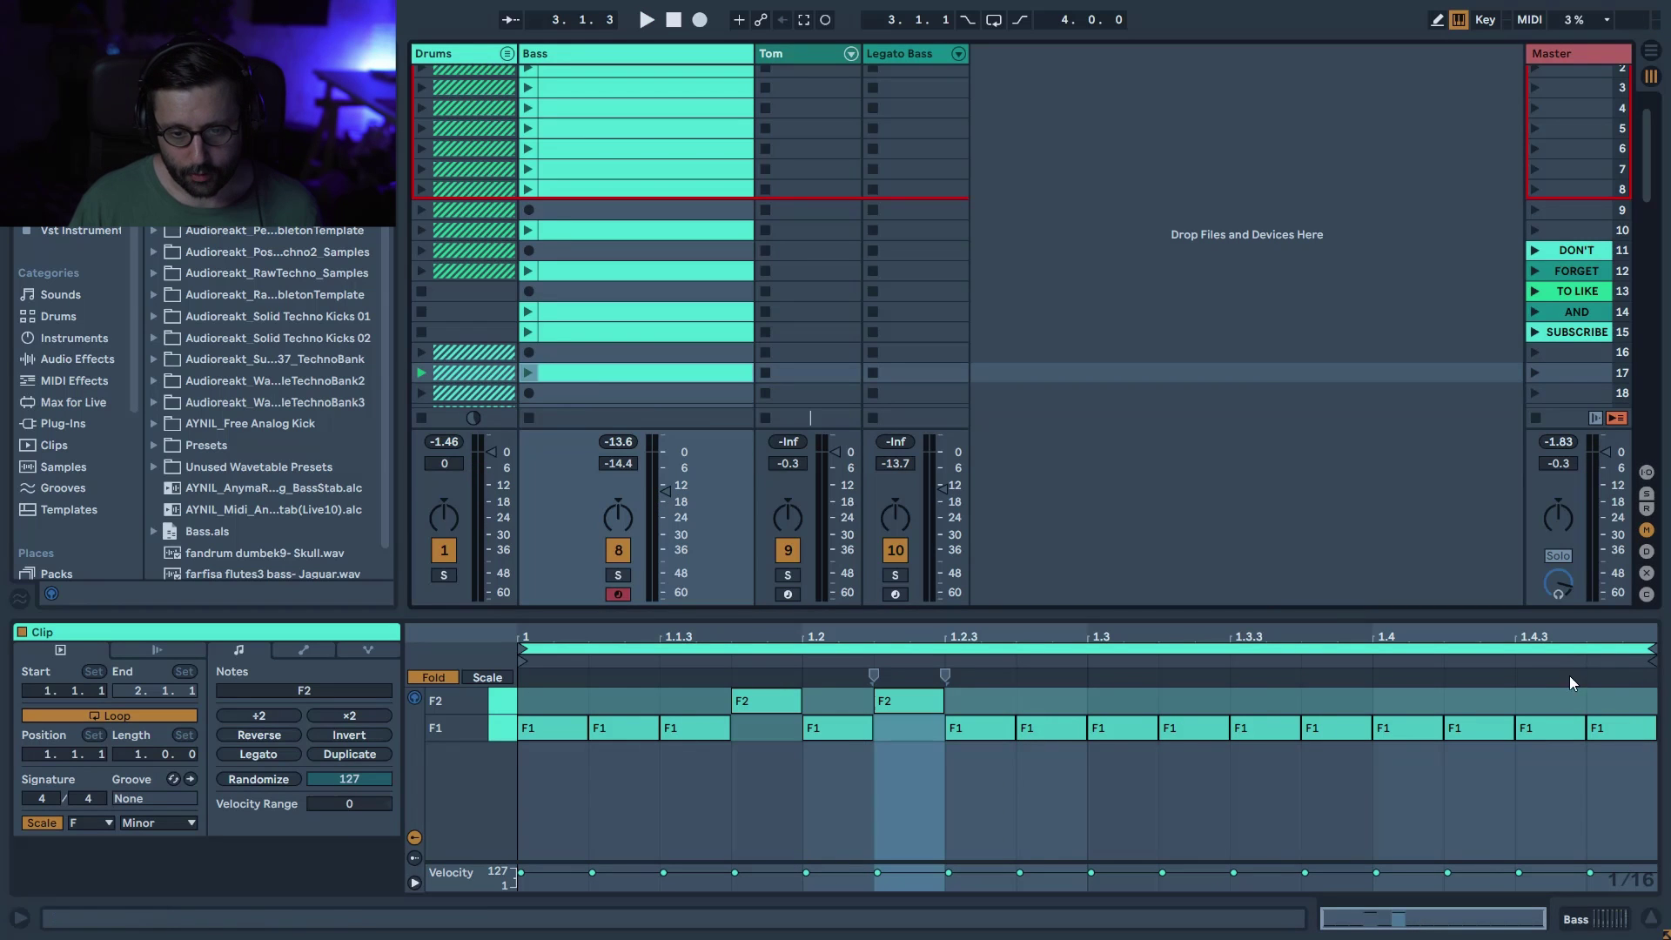
- Try raising 1.4.4 to F2, undo it, and raise the 1.3.4 note to F2 instead
click(1616, 728)
key(shift+Up)
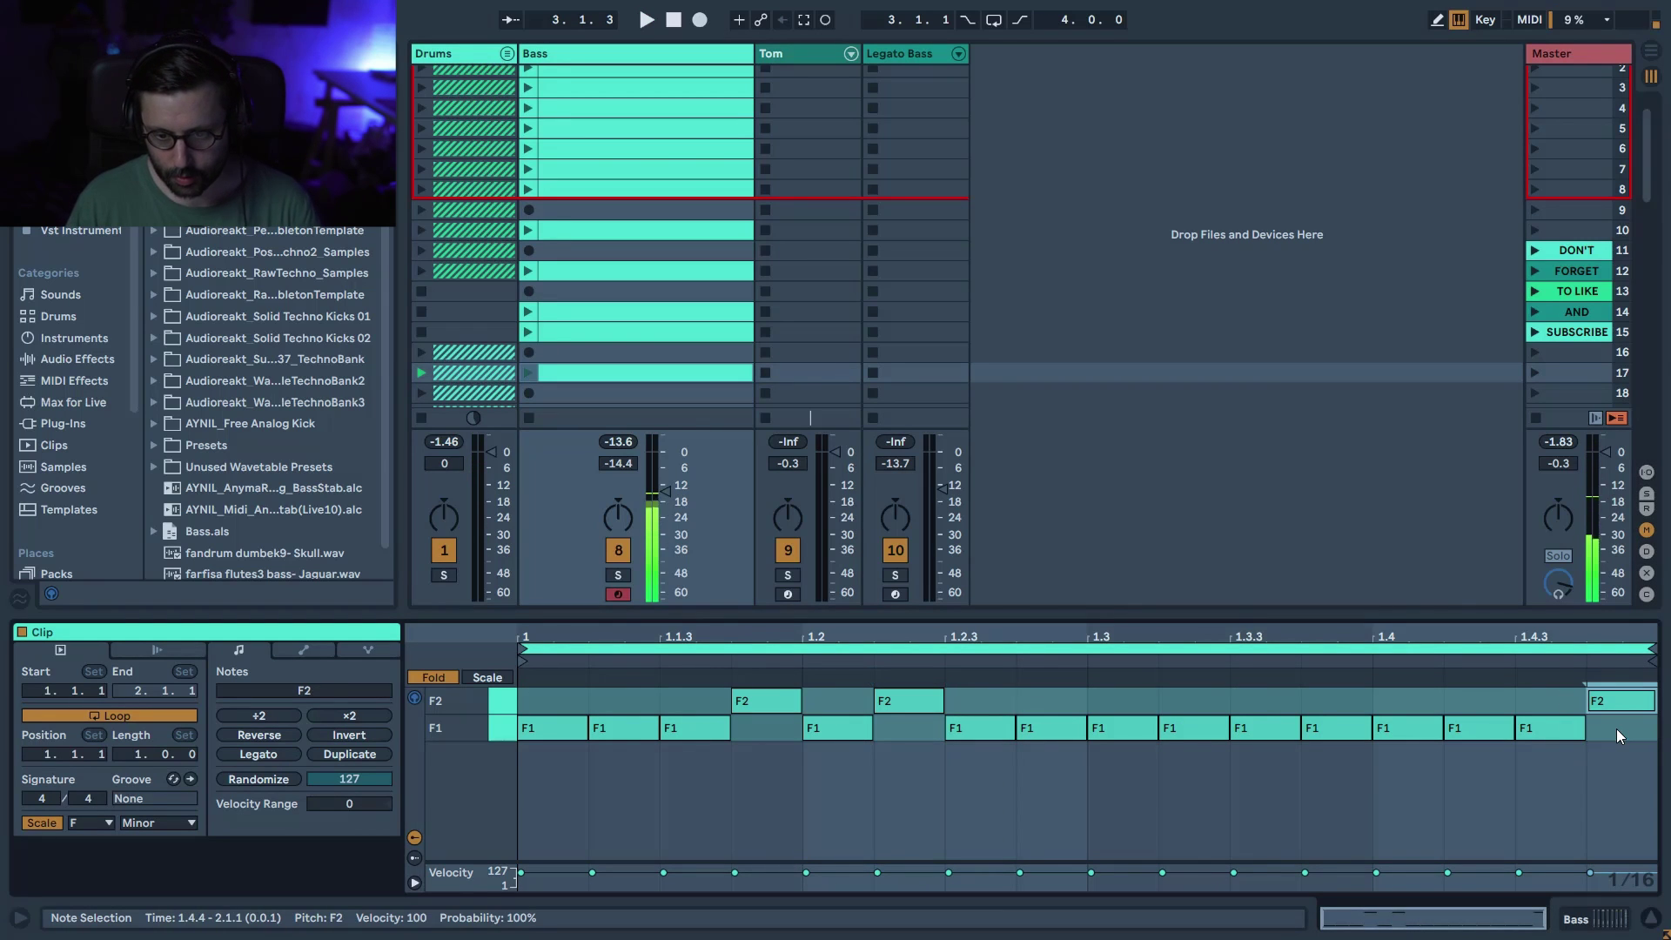
key(ctrl+z)
click(1349, 733)
key(shift+Up)
key(space)
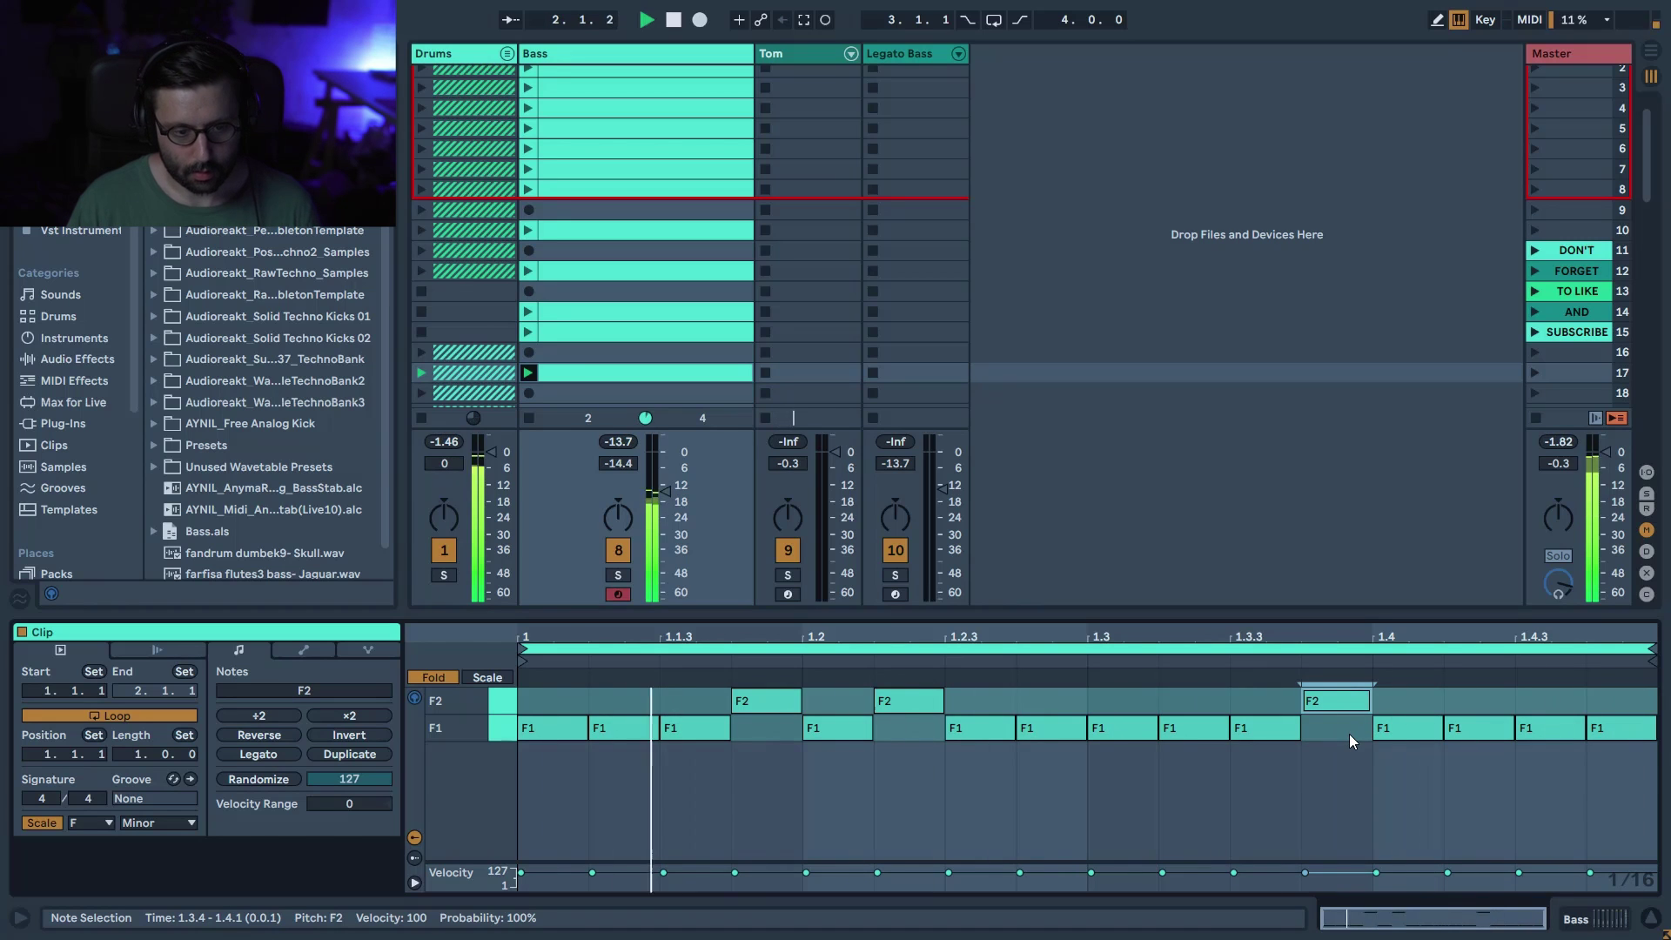
click(1349, 733)
key(space)
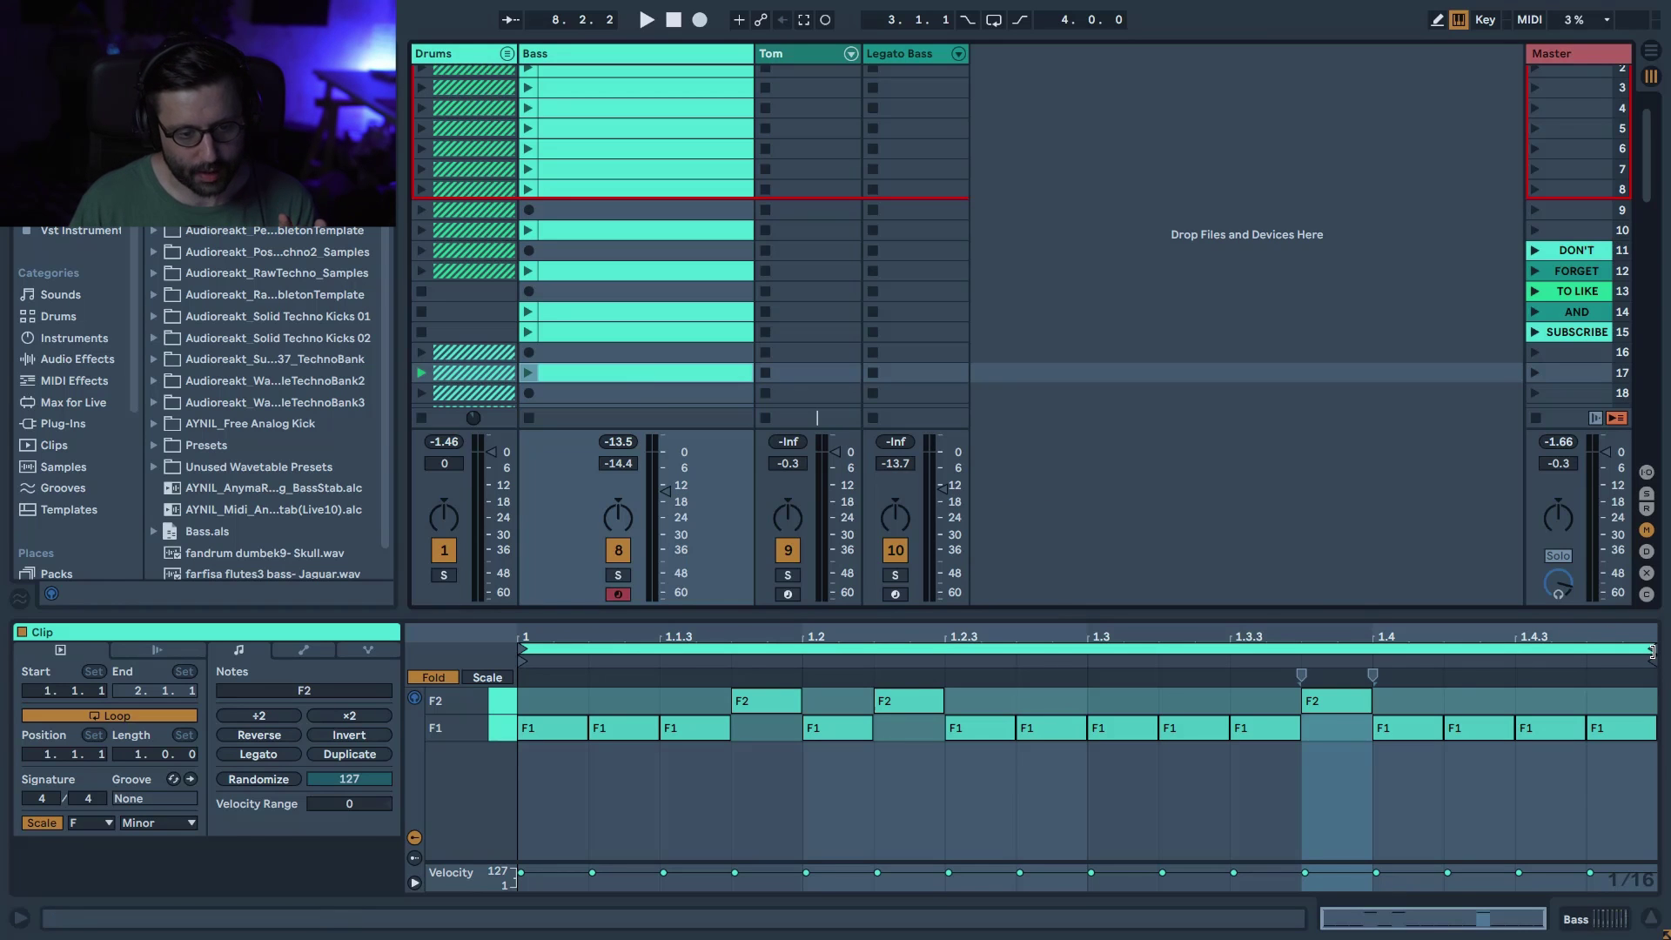
- Shorten the Bass clip loop to end at 1.2.2, launch it, and raise the 1.2 note to F2
drag(1652, 651, 878, 687)
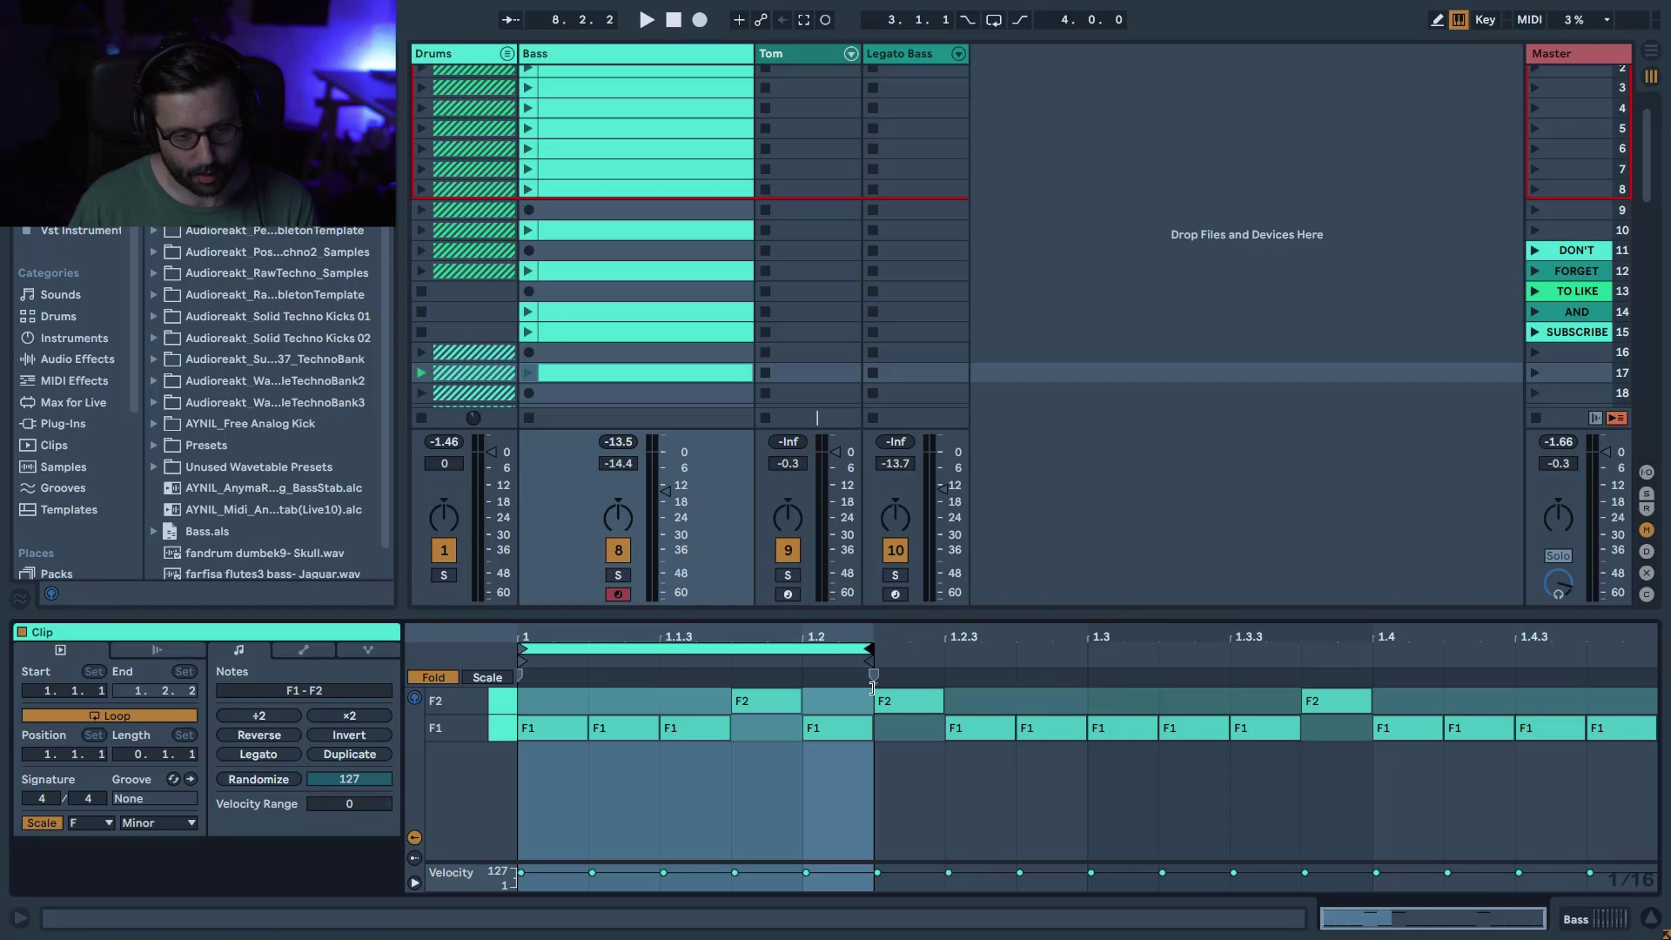
click(529, 374)
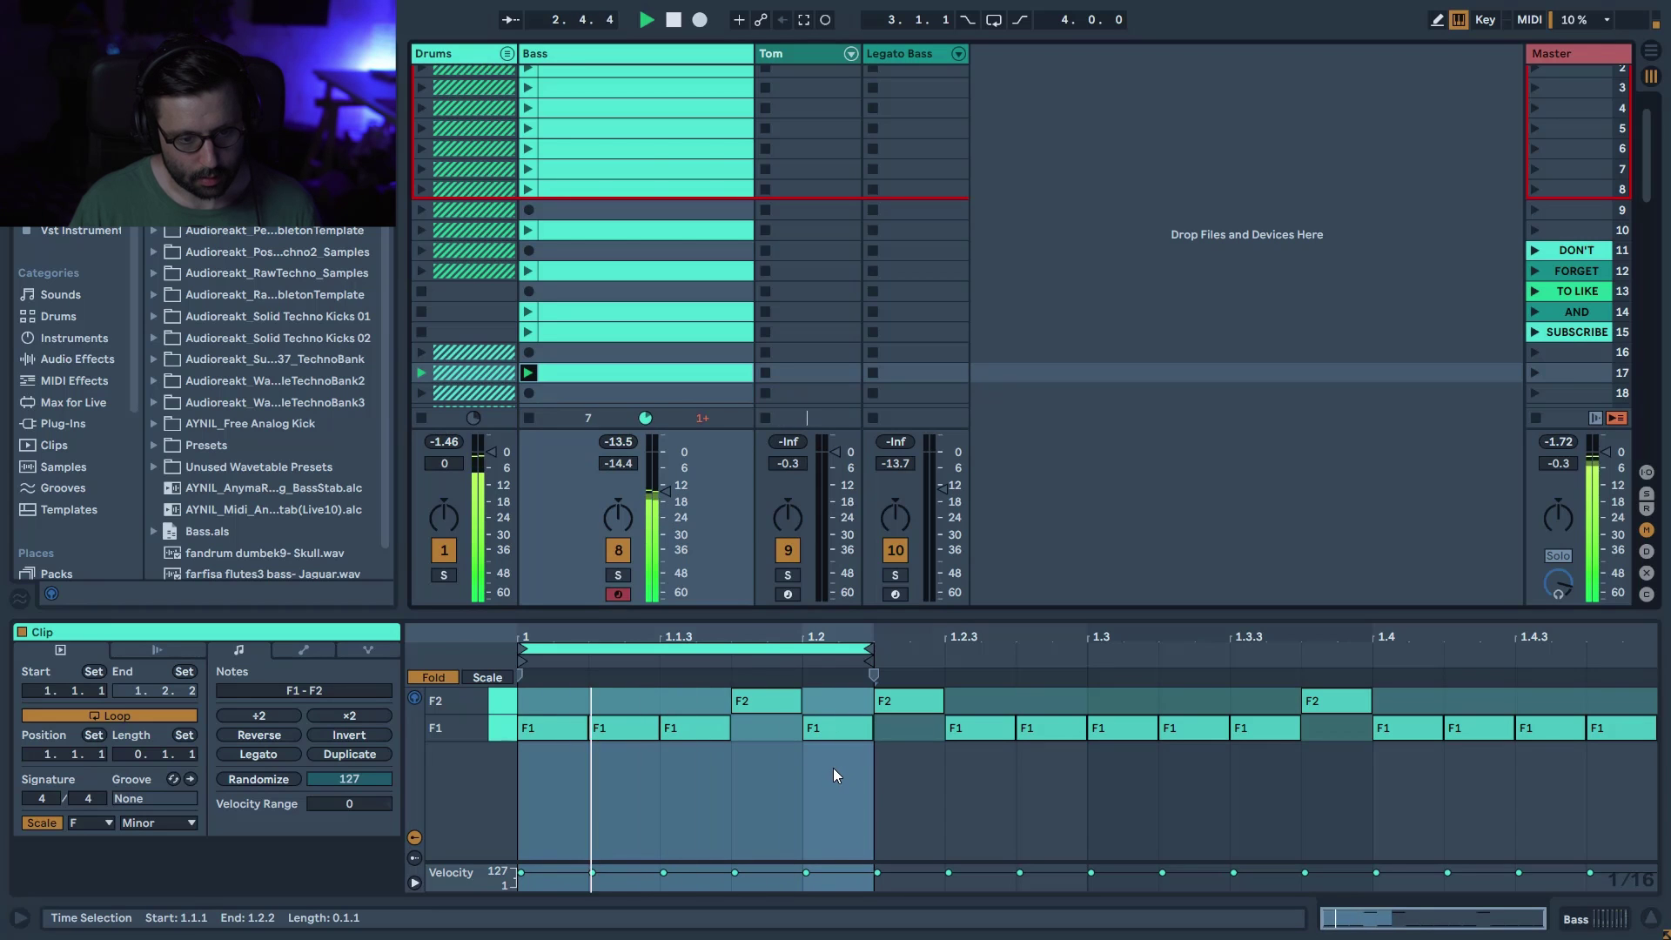
click(838, 730)
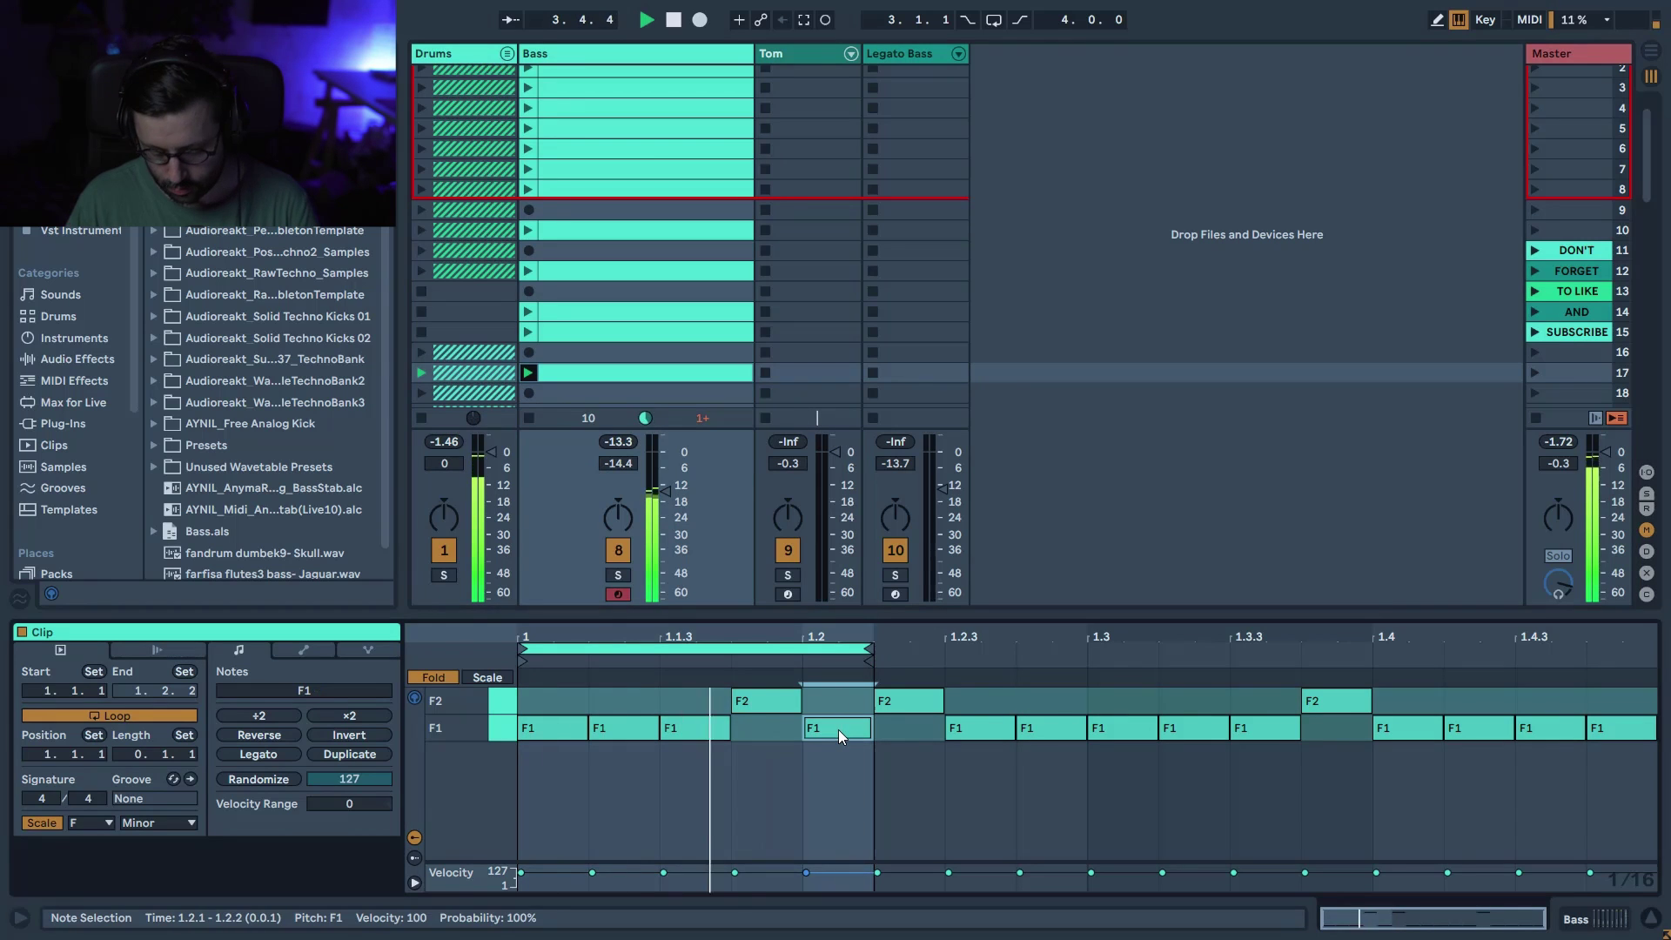
key(shift+Up)
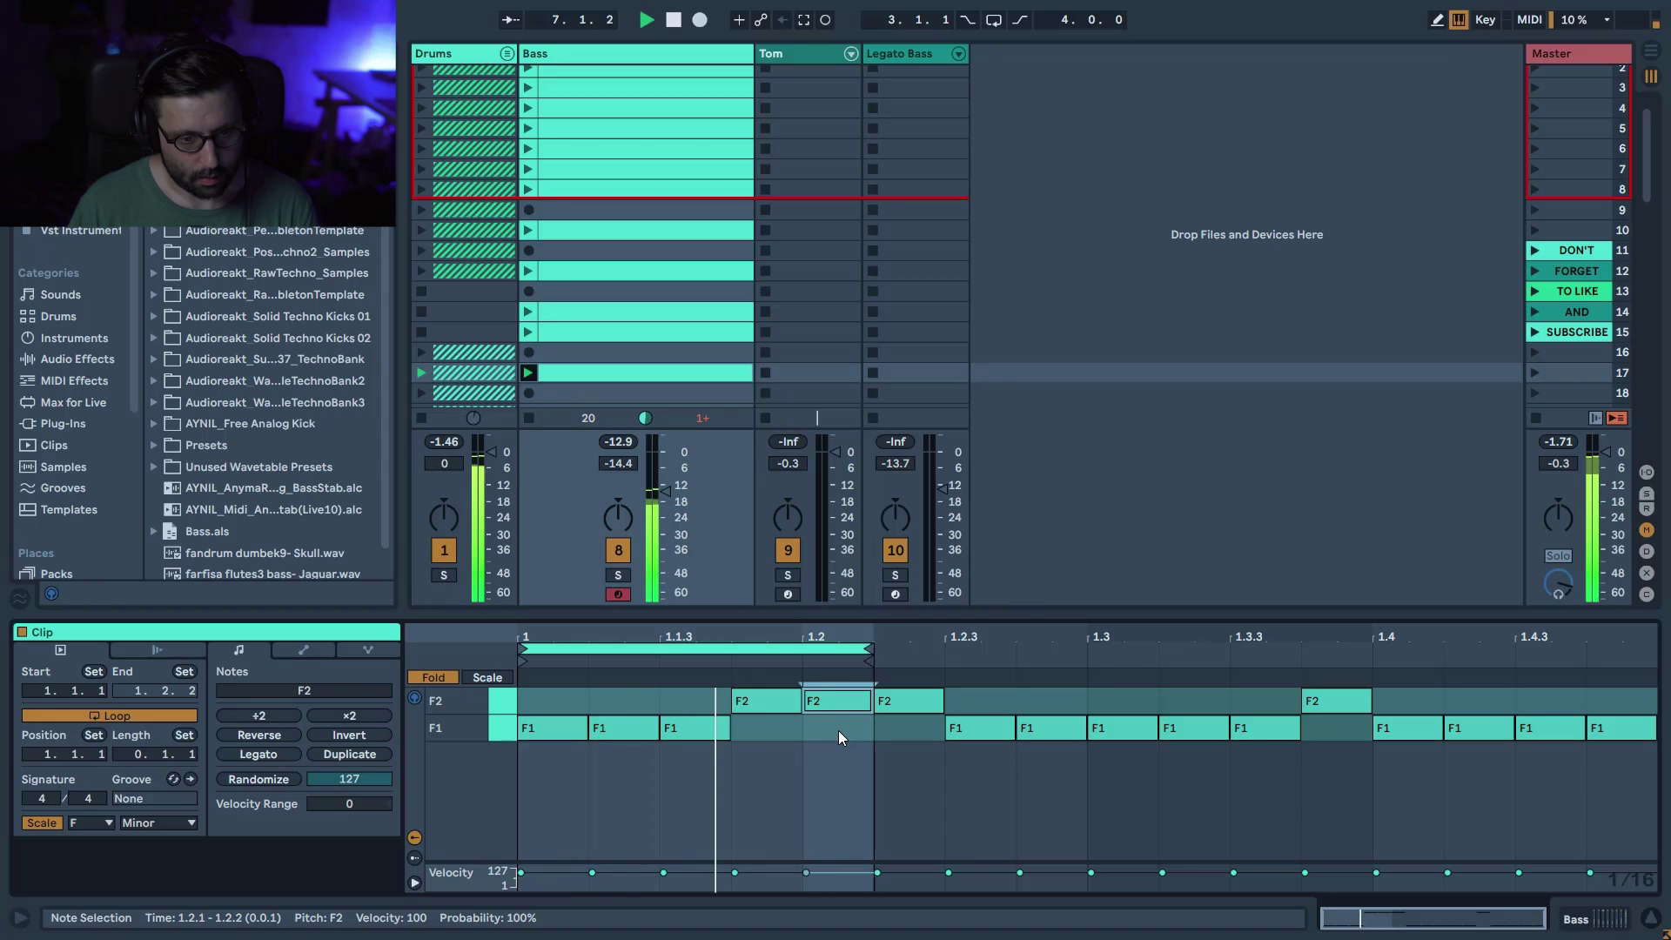
- Extend the loop to end at 1.2.3 and drop the 1.2.2 note back to F1
click(866, 649)
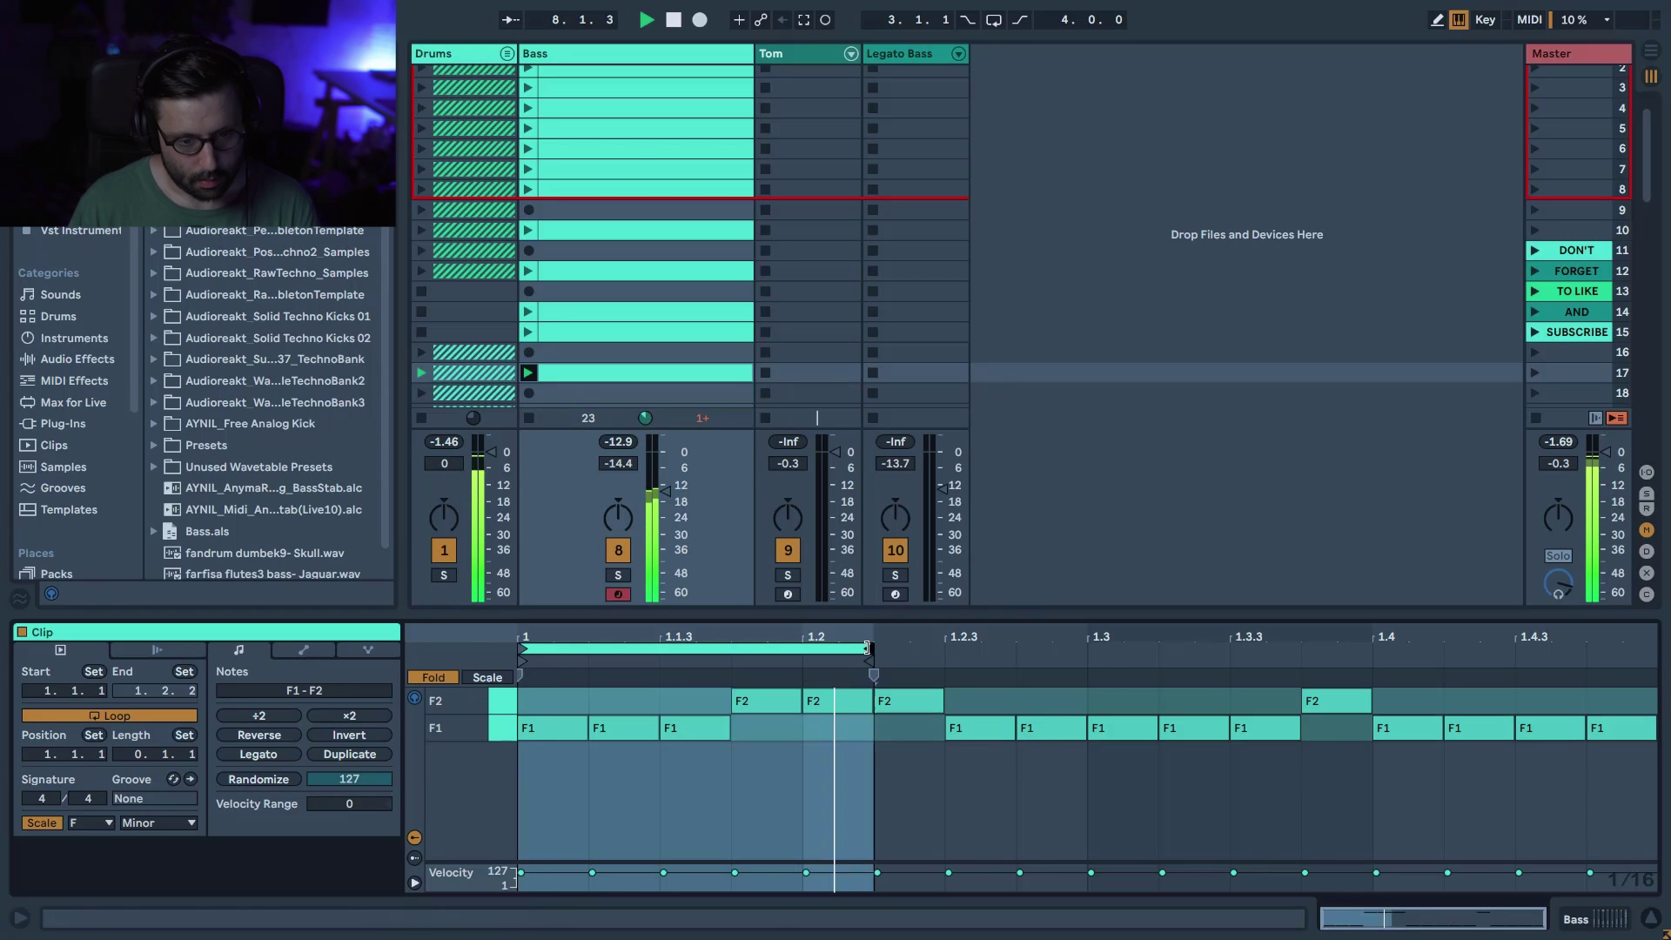
drag(866, 648, 941, 648)
click(926, 696)
key(shift+Down)
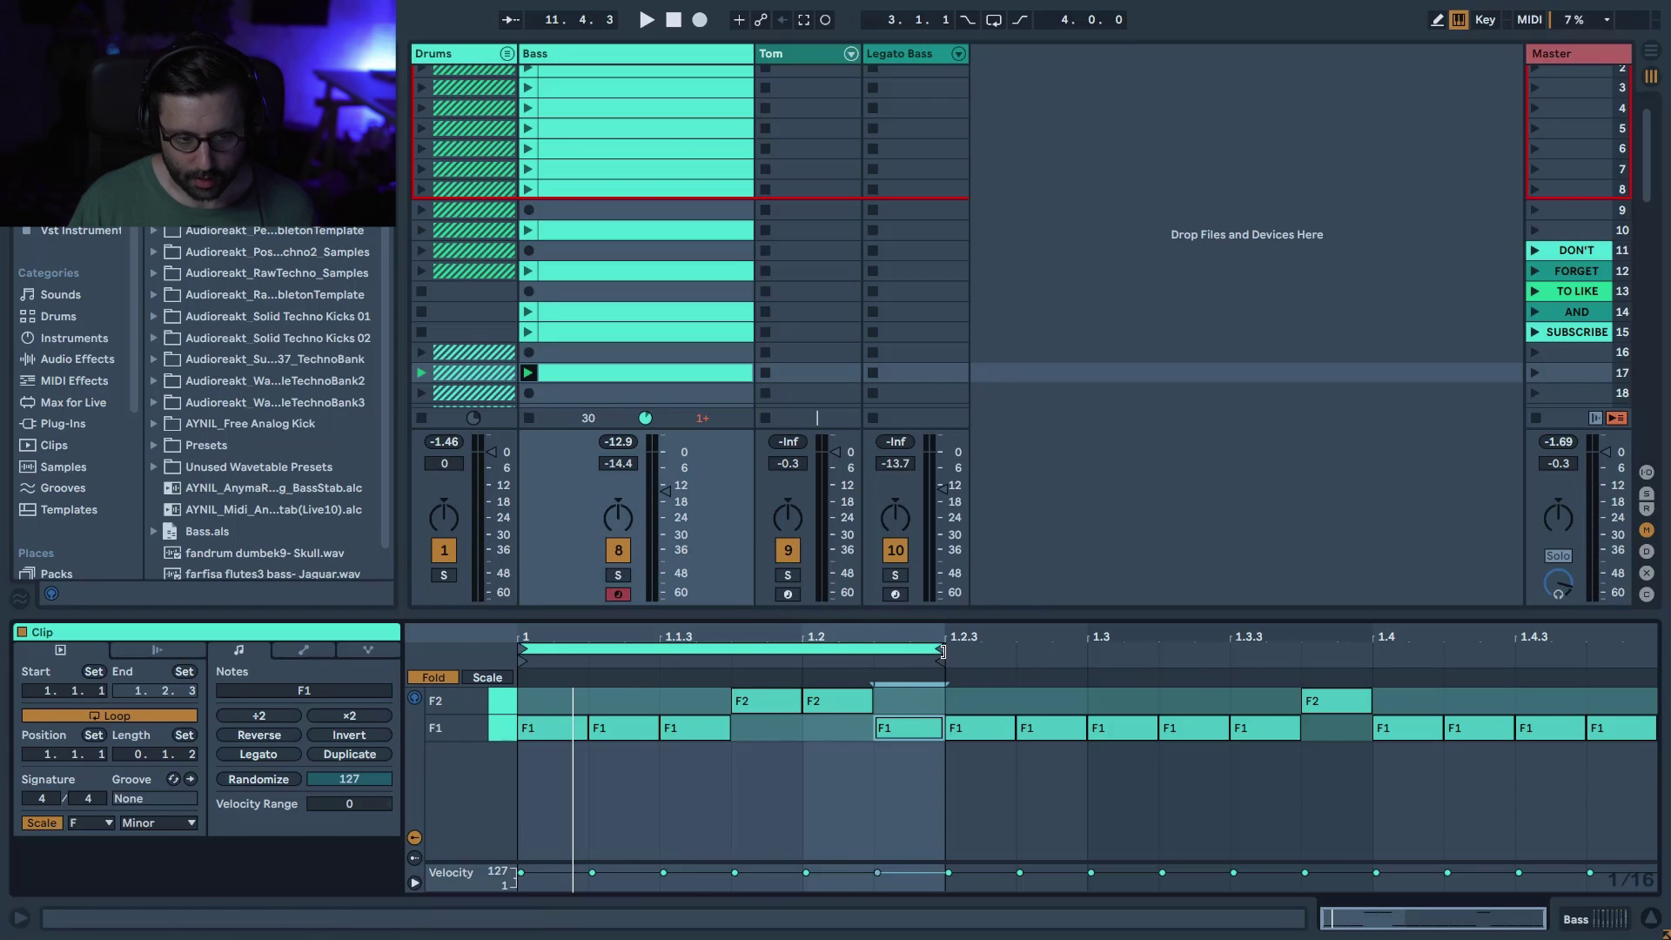
- Lower the first notes' velocities, loop to 1.2, and drop the 1.1.4 note to F1 at velocity 1
mouse_move(572, 865)
mouse_down()
mouse_move(559, 776)
mouse_move(570, 888)
mouse_up()
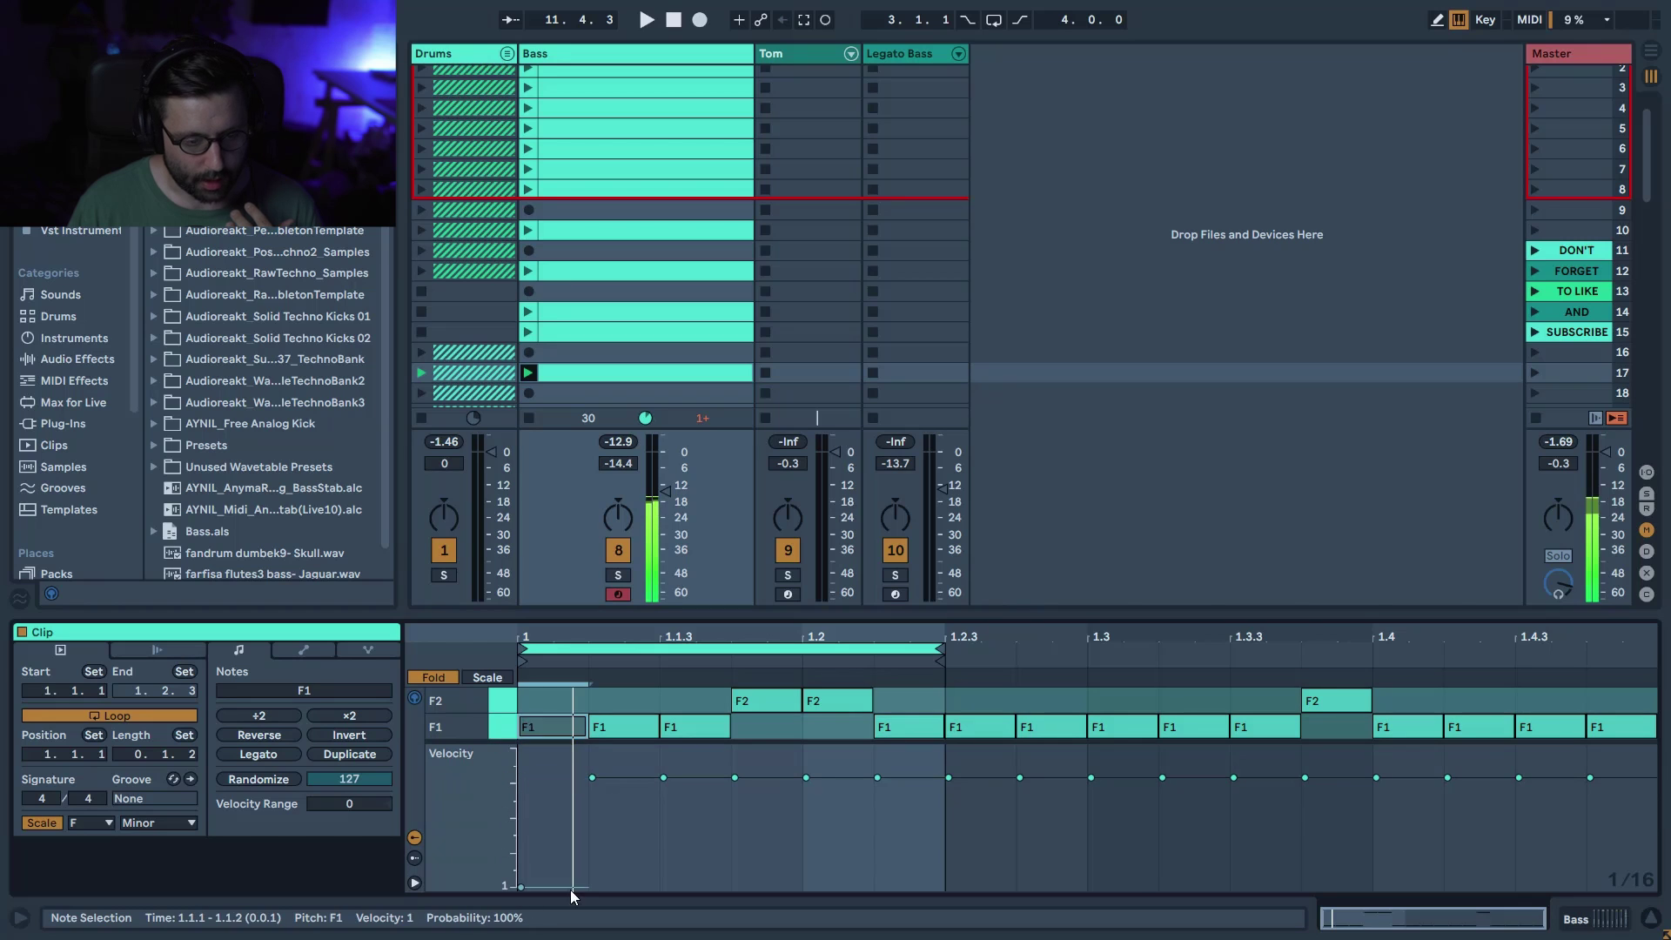
drag(623, 776, 566, 877)
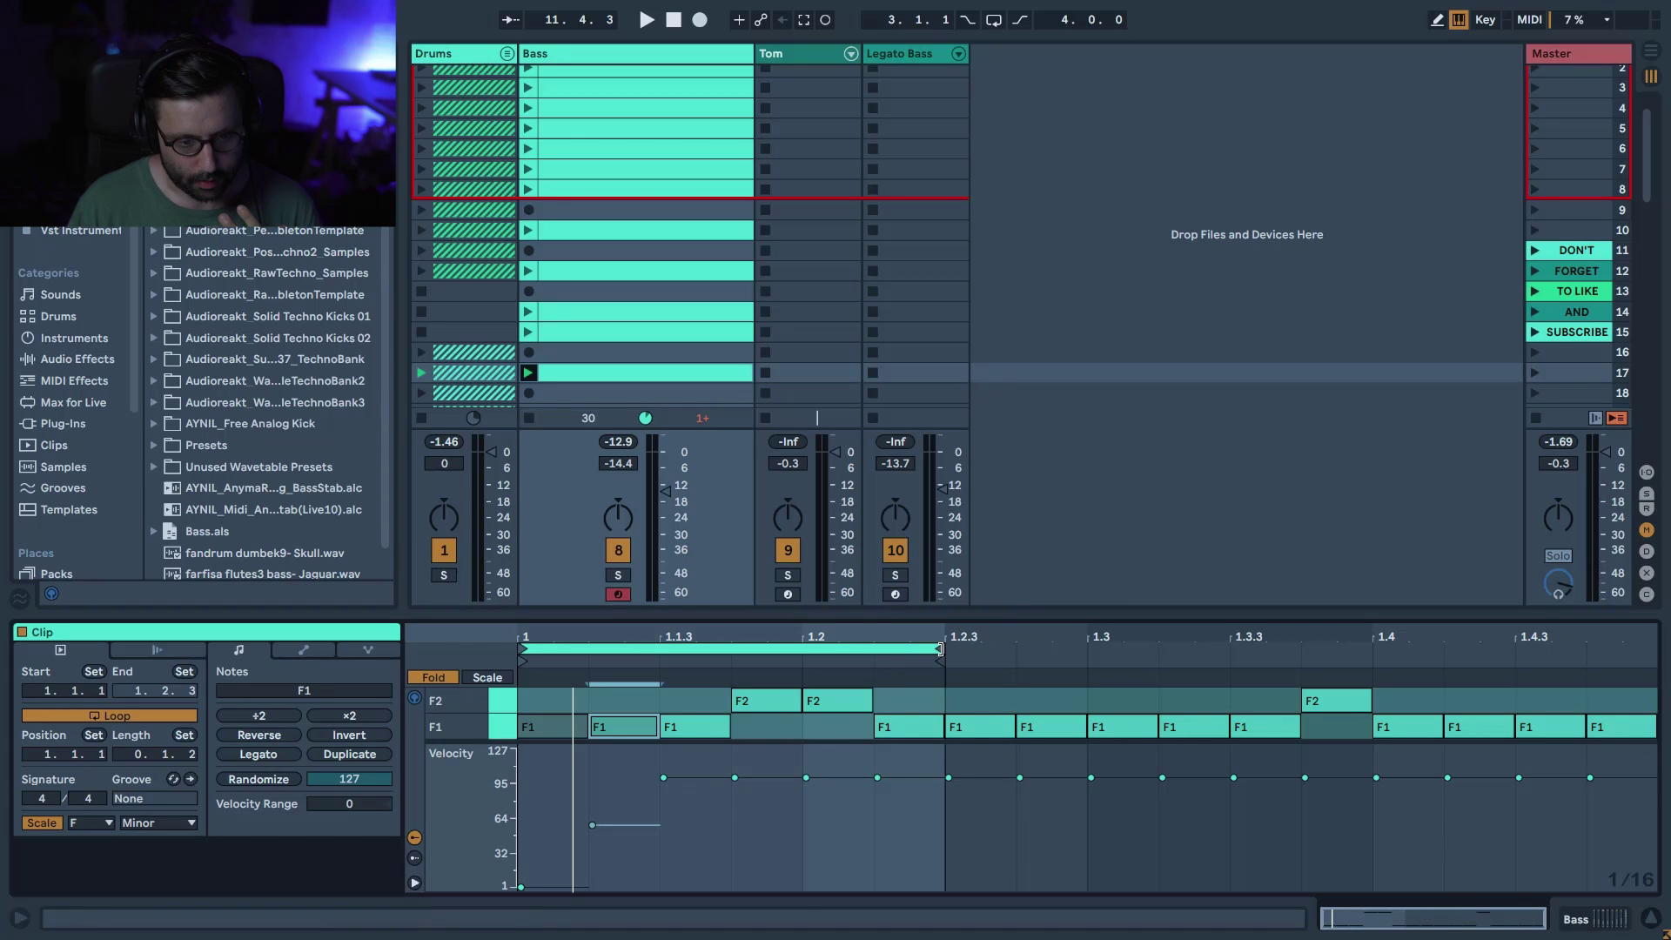
drag(939, 648, 799, 648)
click(780, 723)
click(779, 702)
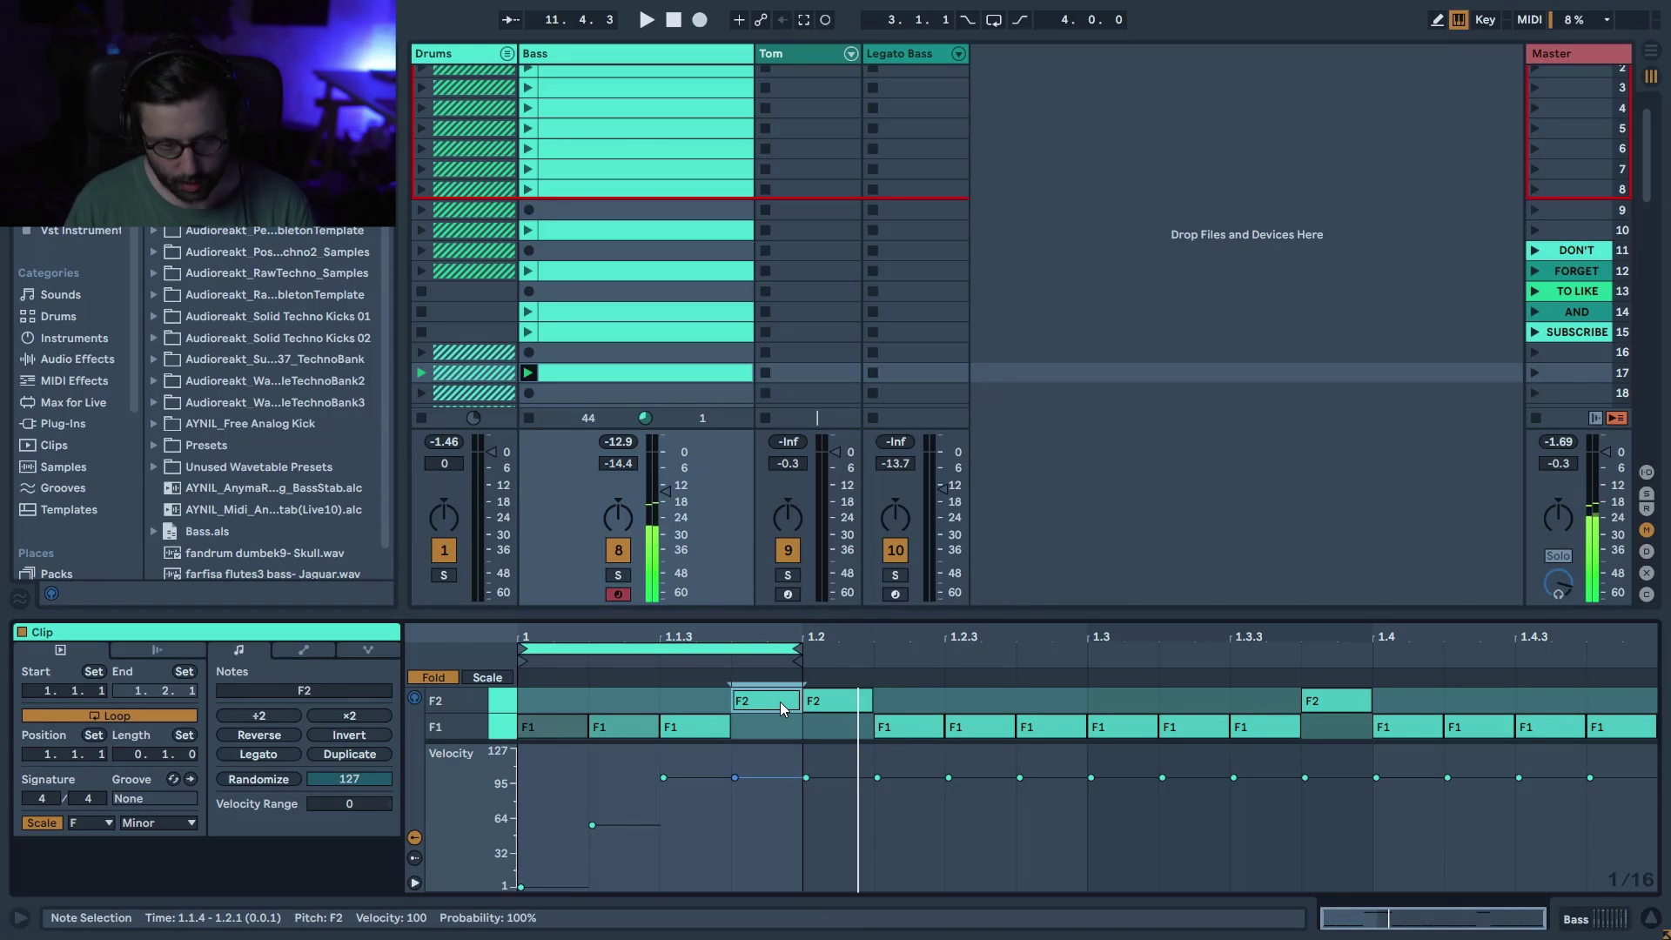
key(shift+Down)
drag(776, 779, 776, 823)
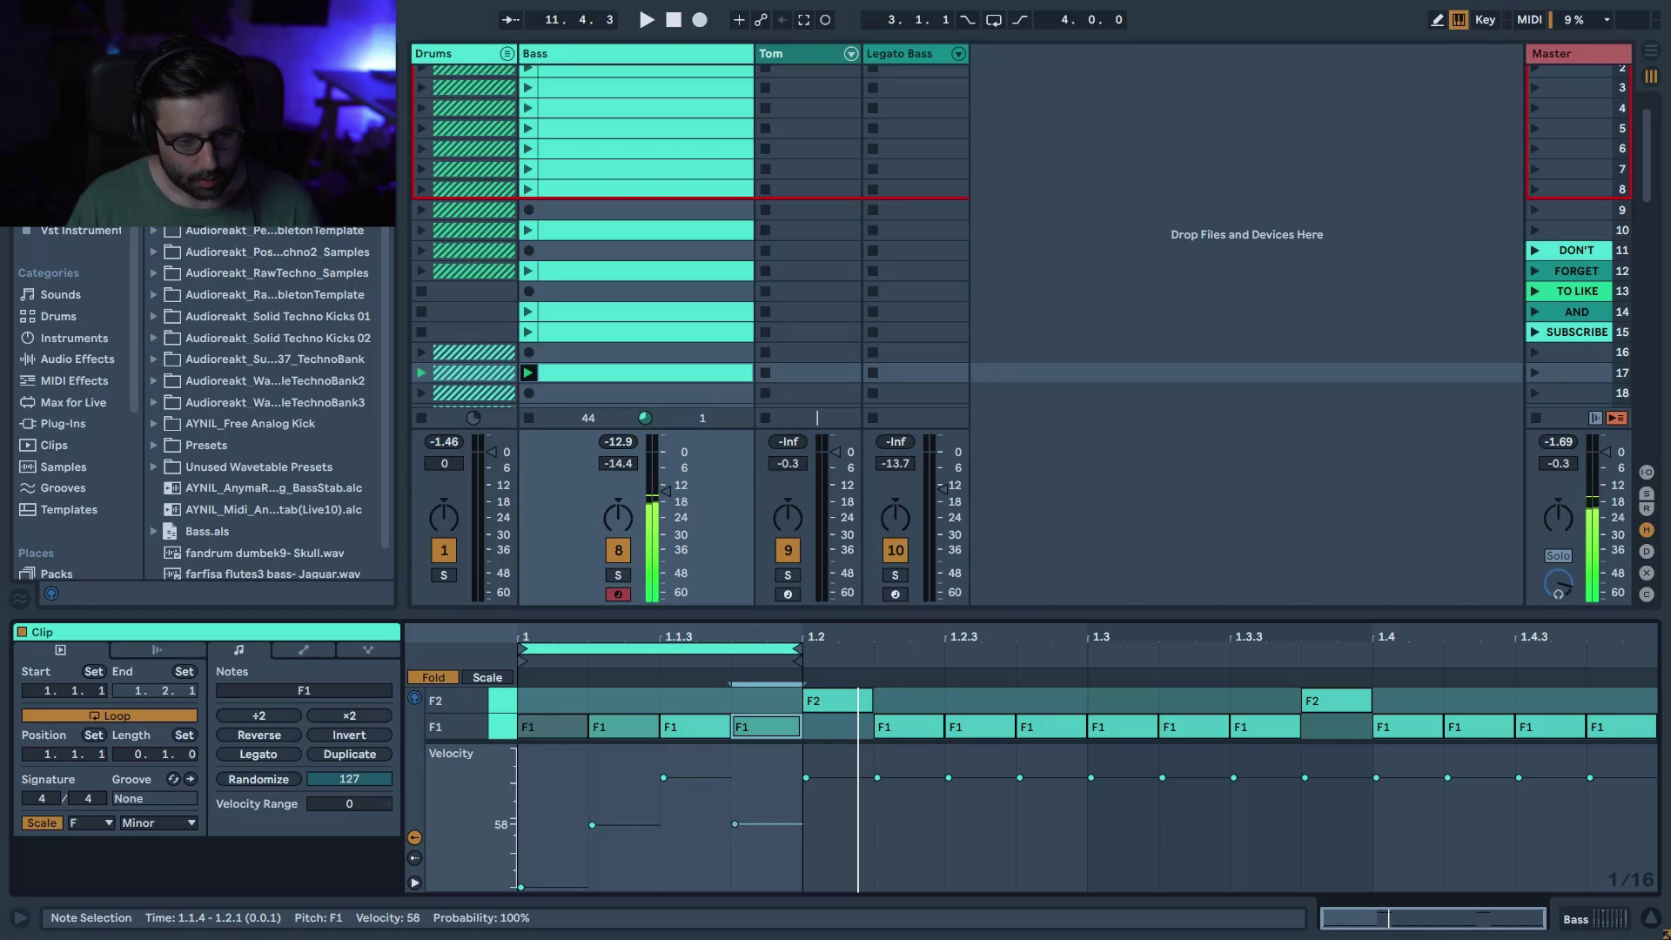
key(space)
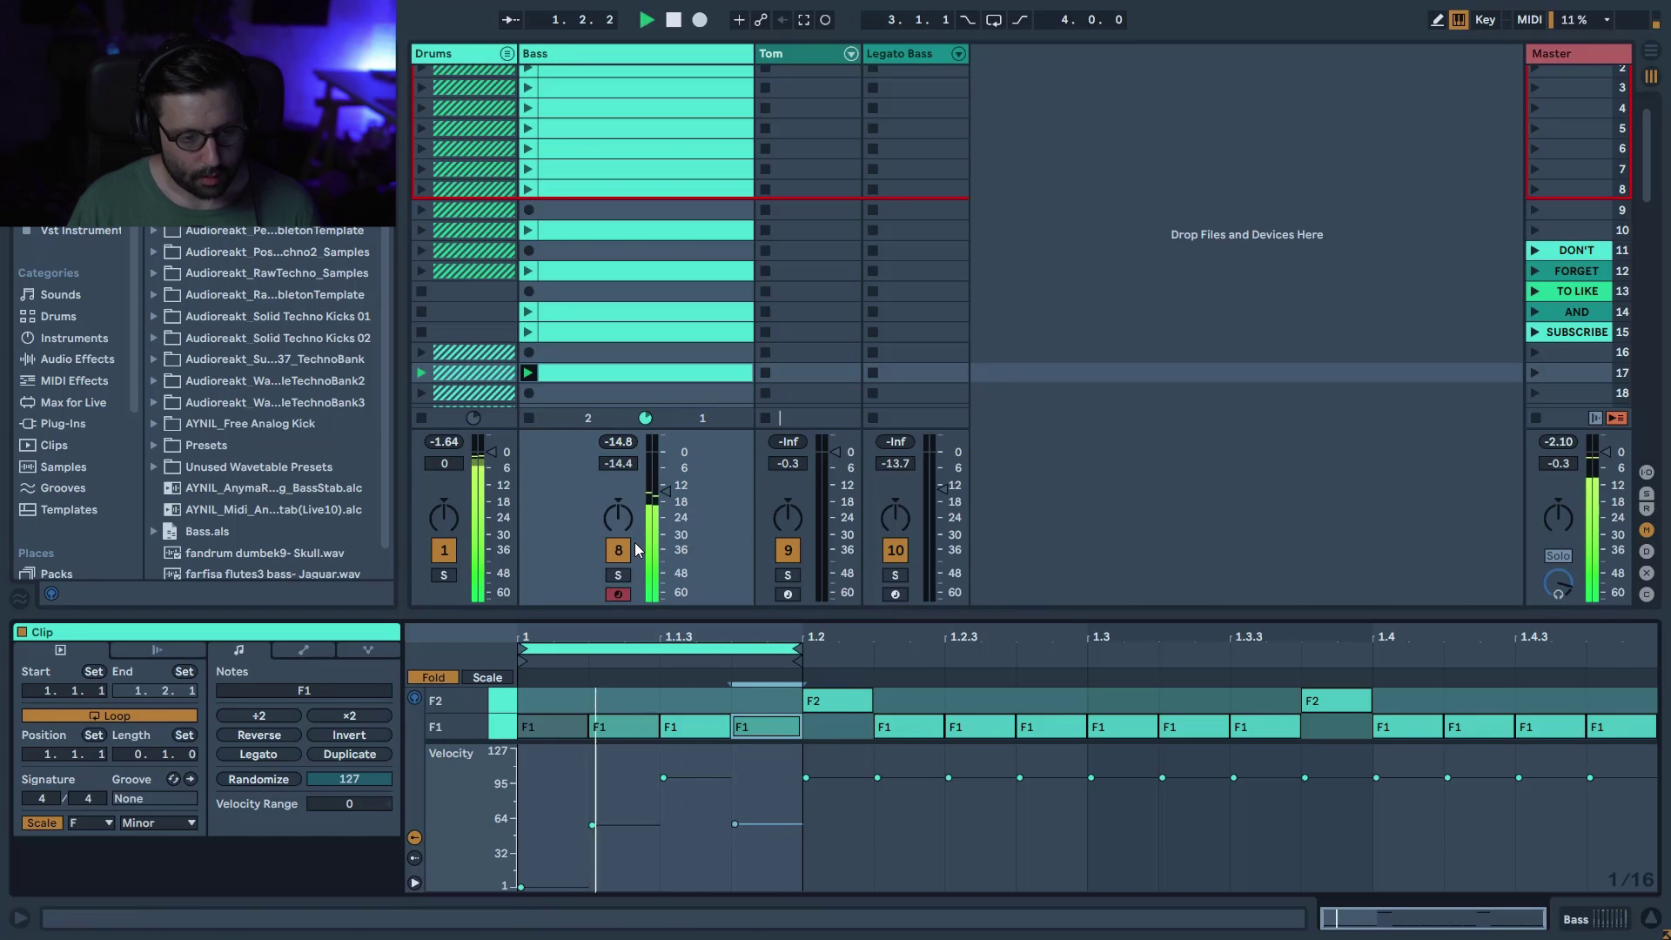
drag(734, 823, 734, 886)
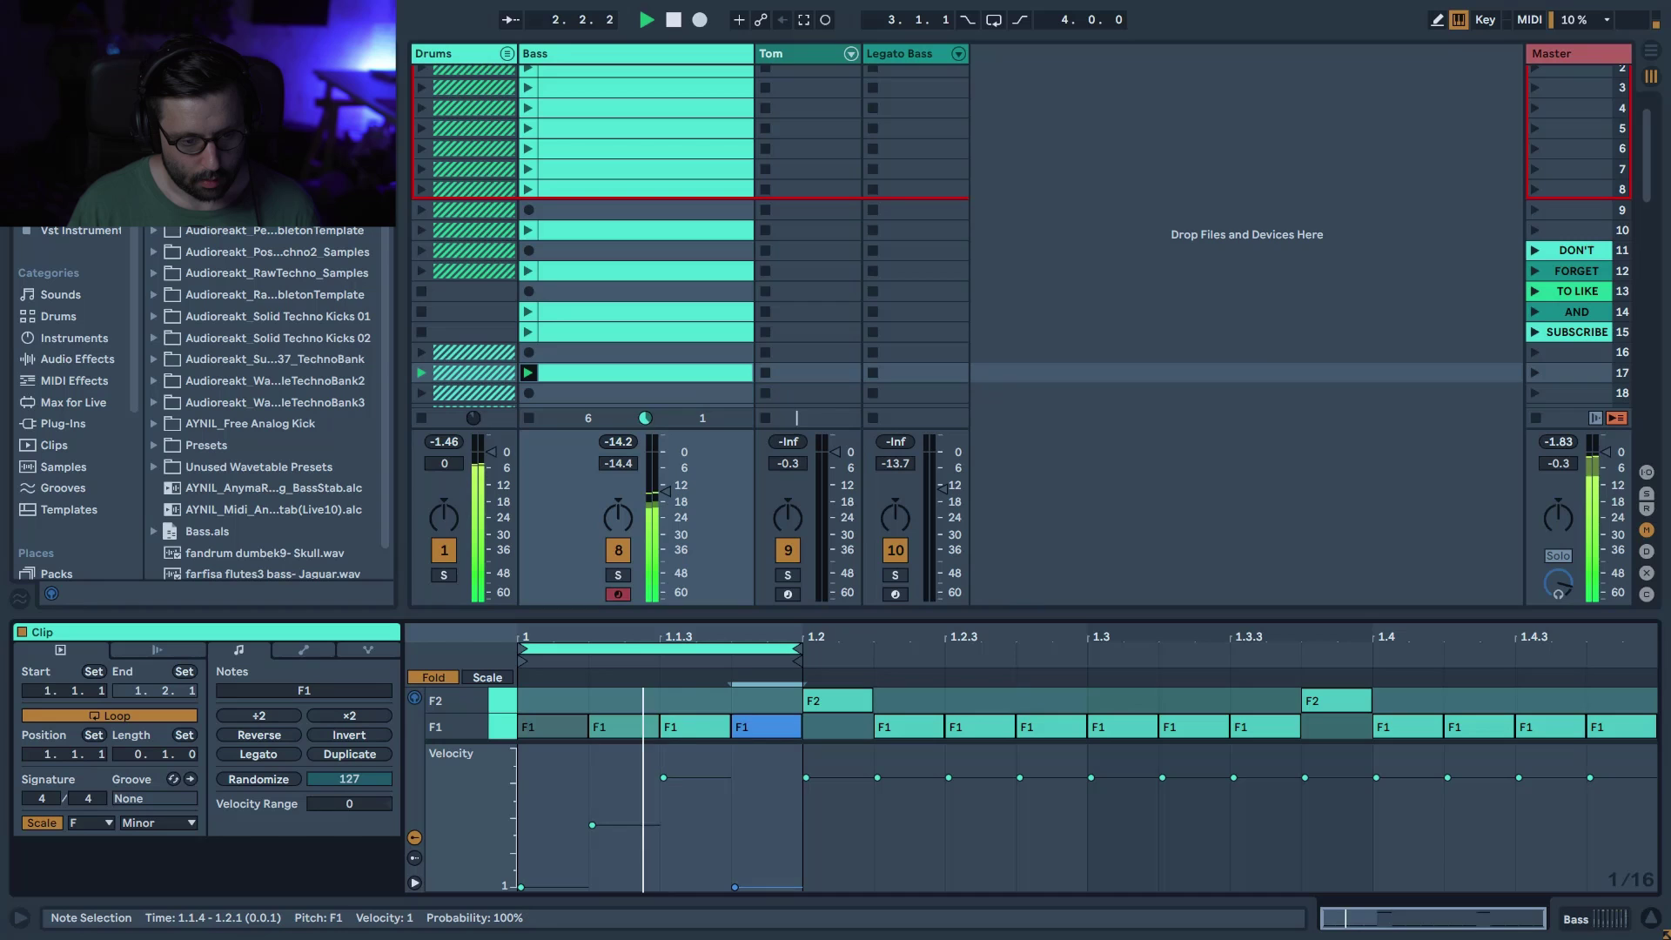
- Loop 1–1.3, duplicate it to a bar, then set 1.3.2 velocity to 1 and 1.3.4 to 68
drag(835, 700, 835, 727)
drag(701, 660, 983, 661)
key(space)
key(space)
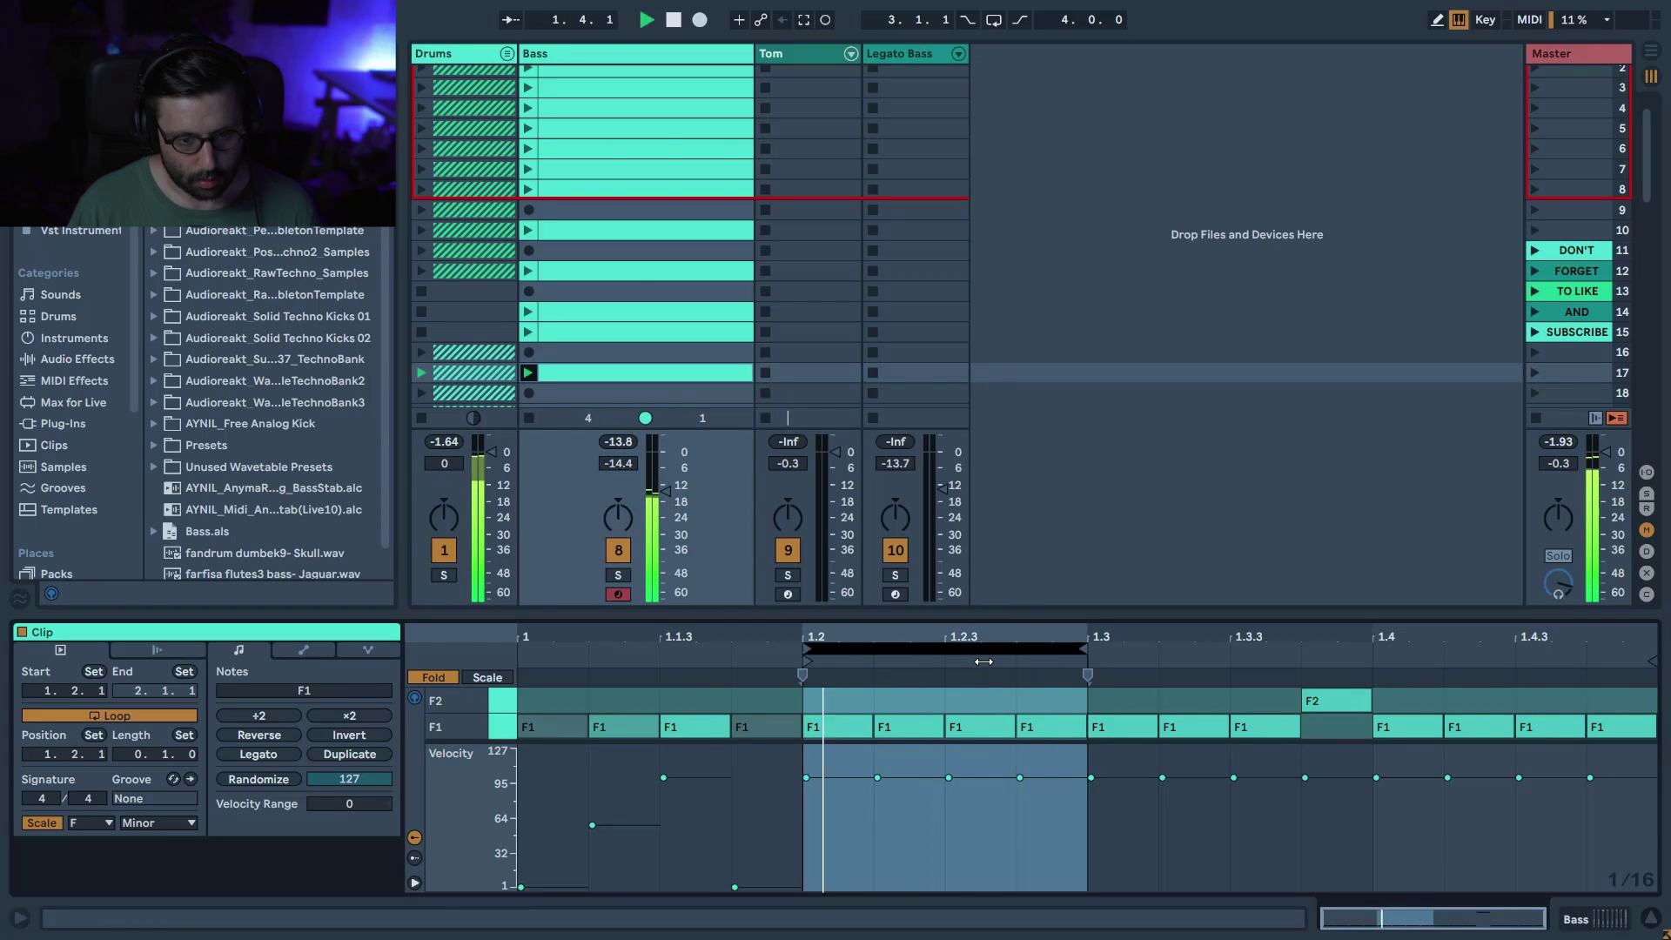
key(ctrl+l)
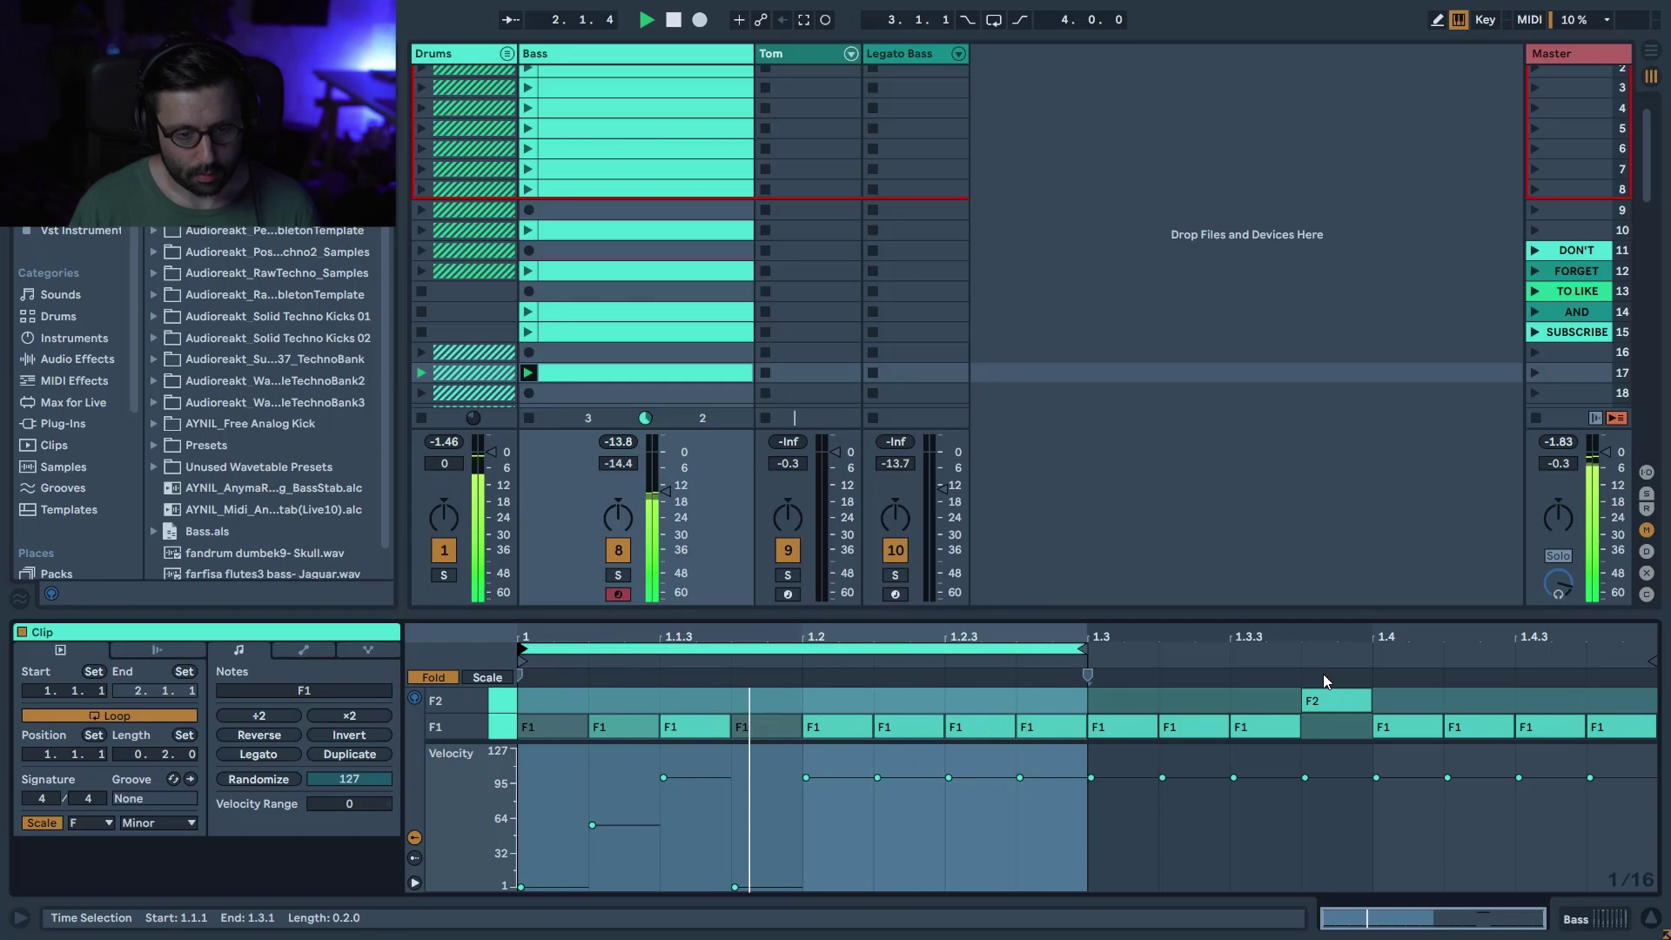
click(339, 754)
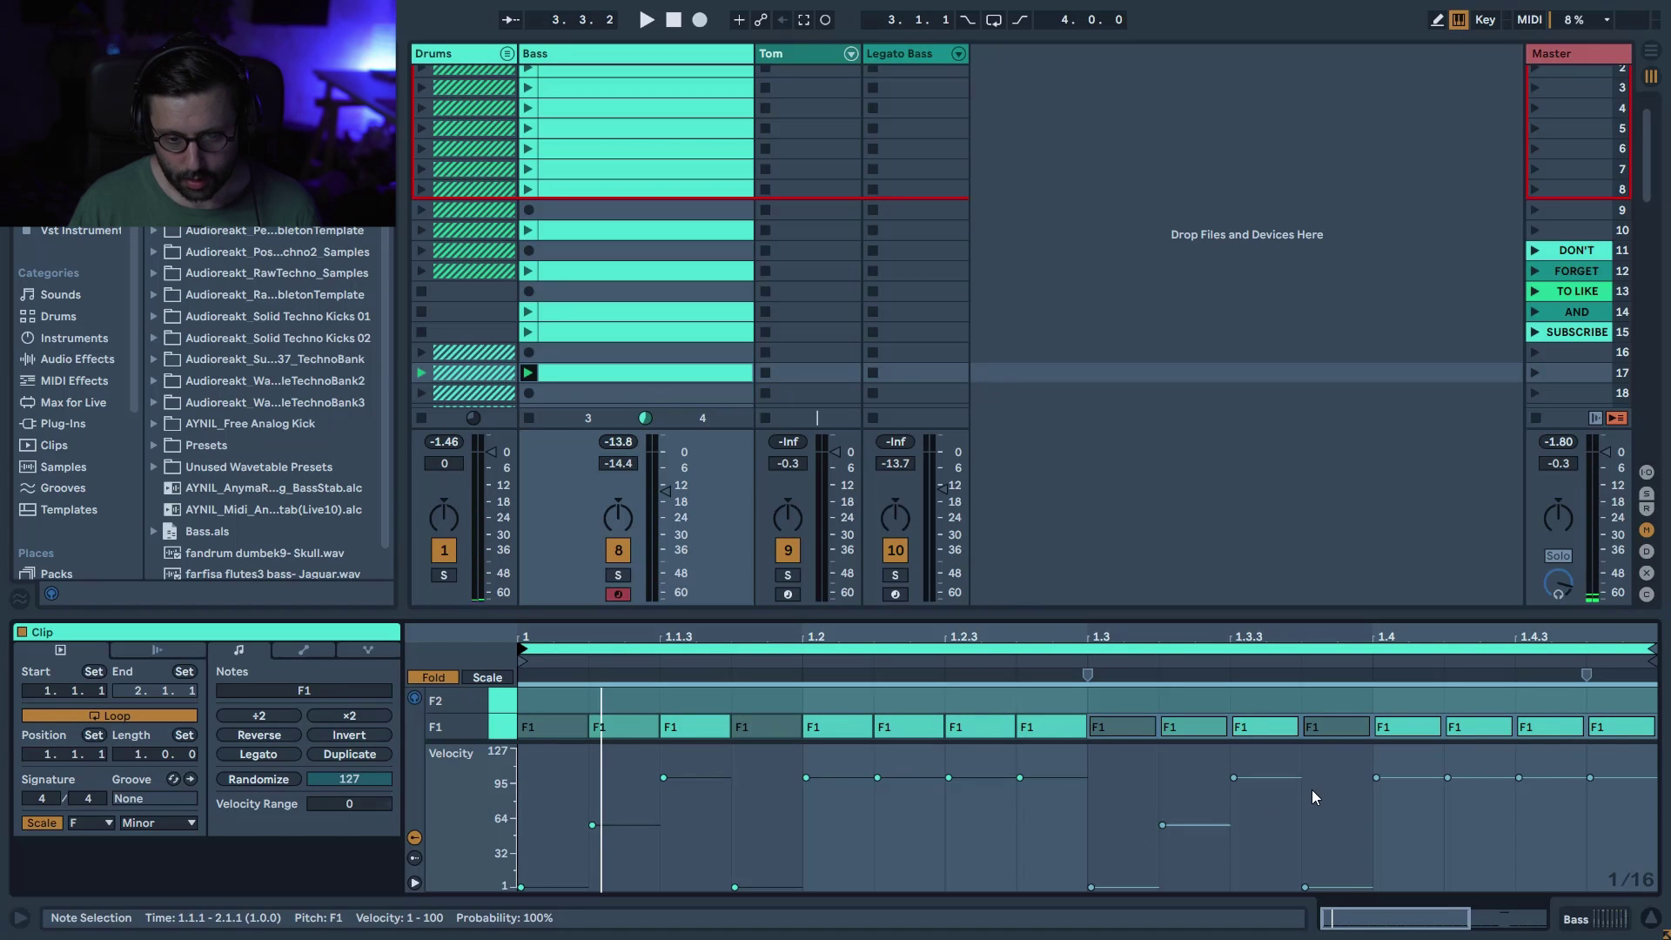
drag(1162, 824, 1162, 886)
mouse_move(1335, 886)
mouse_down()
mouse_move(1335, 774)
mouse_move(1376, 835)
mouse_move(1376, 886)
mouse_up()
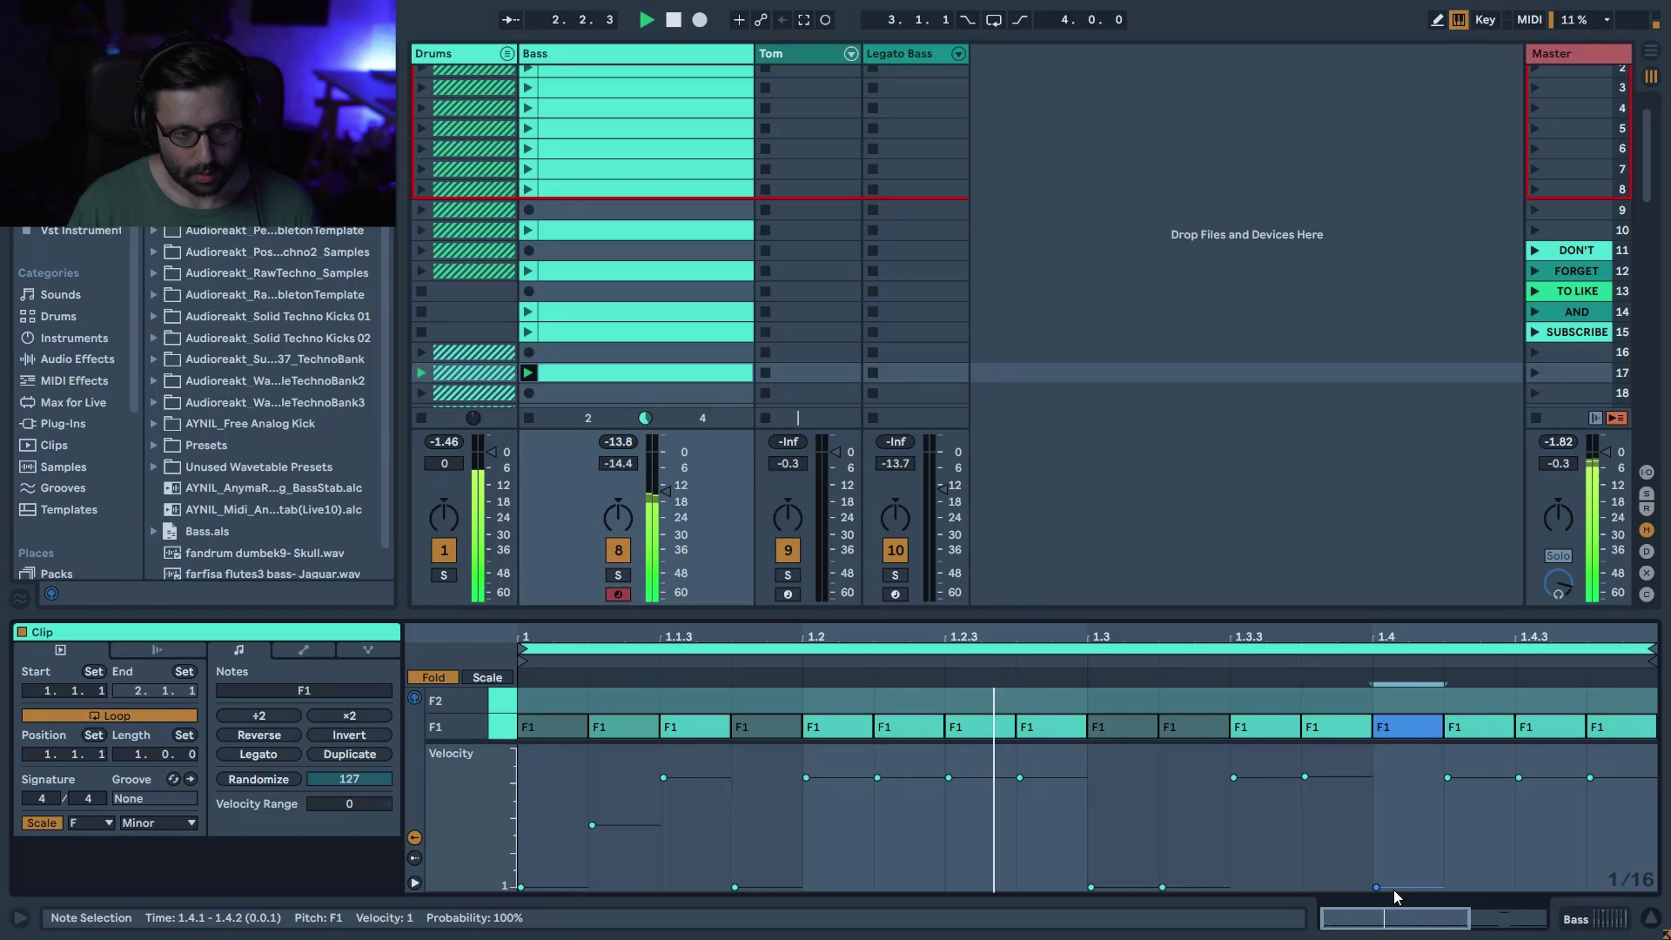
click(1123, 857)
key(space)
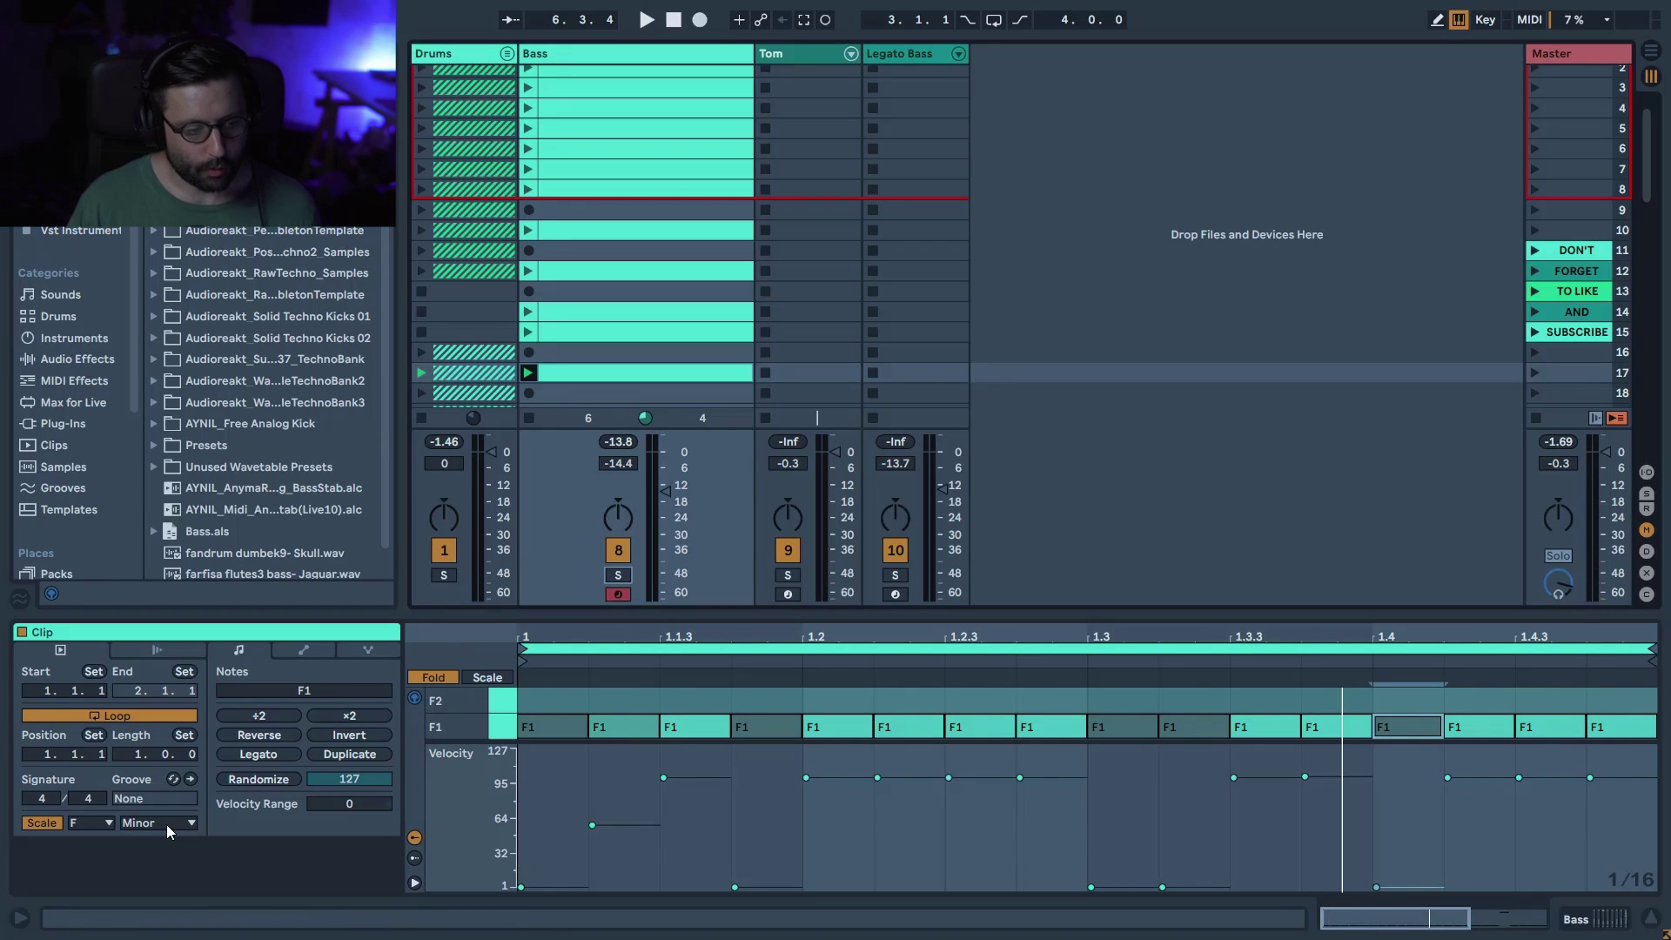
click(839, 731)
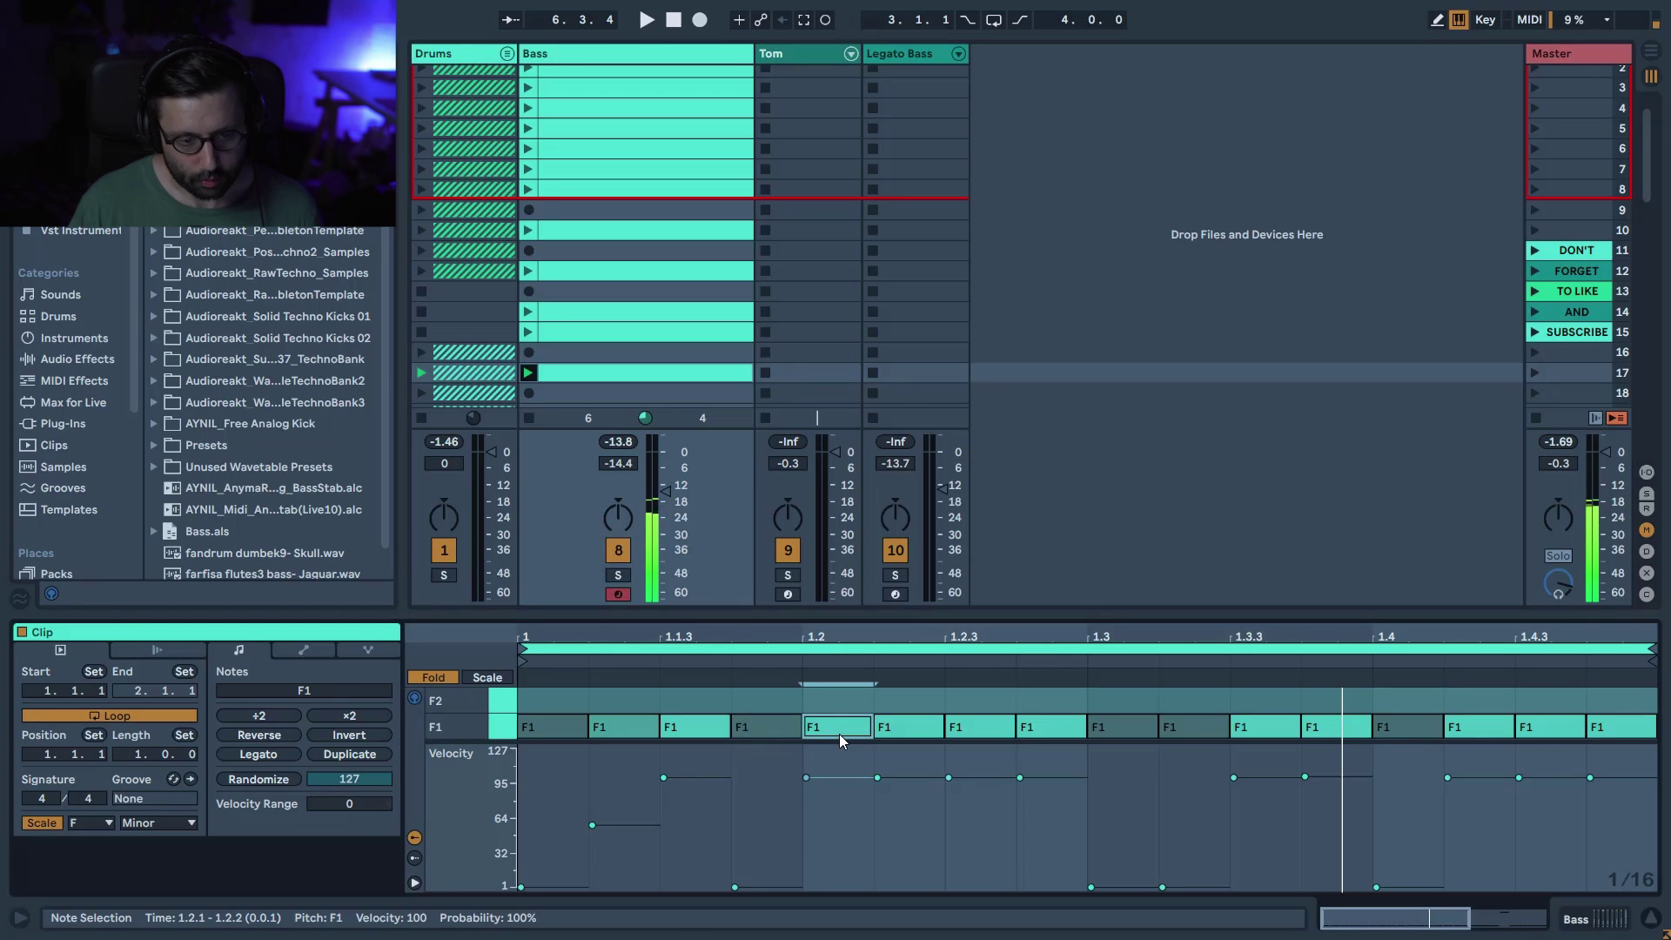
drag(839, 733, 833, 739)
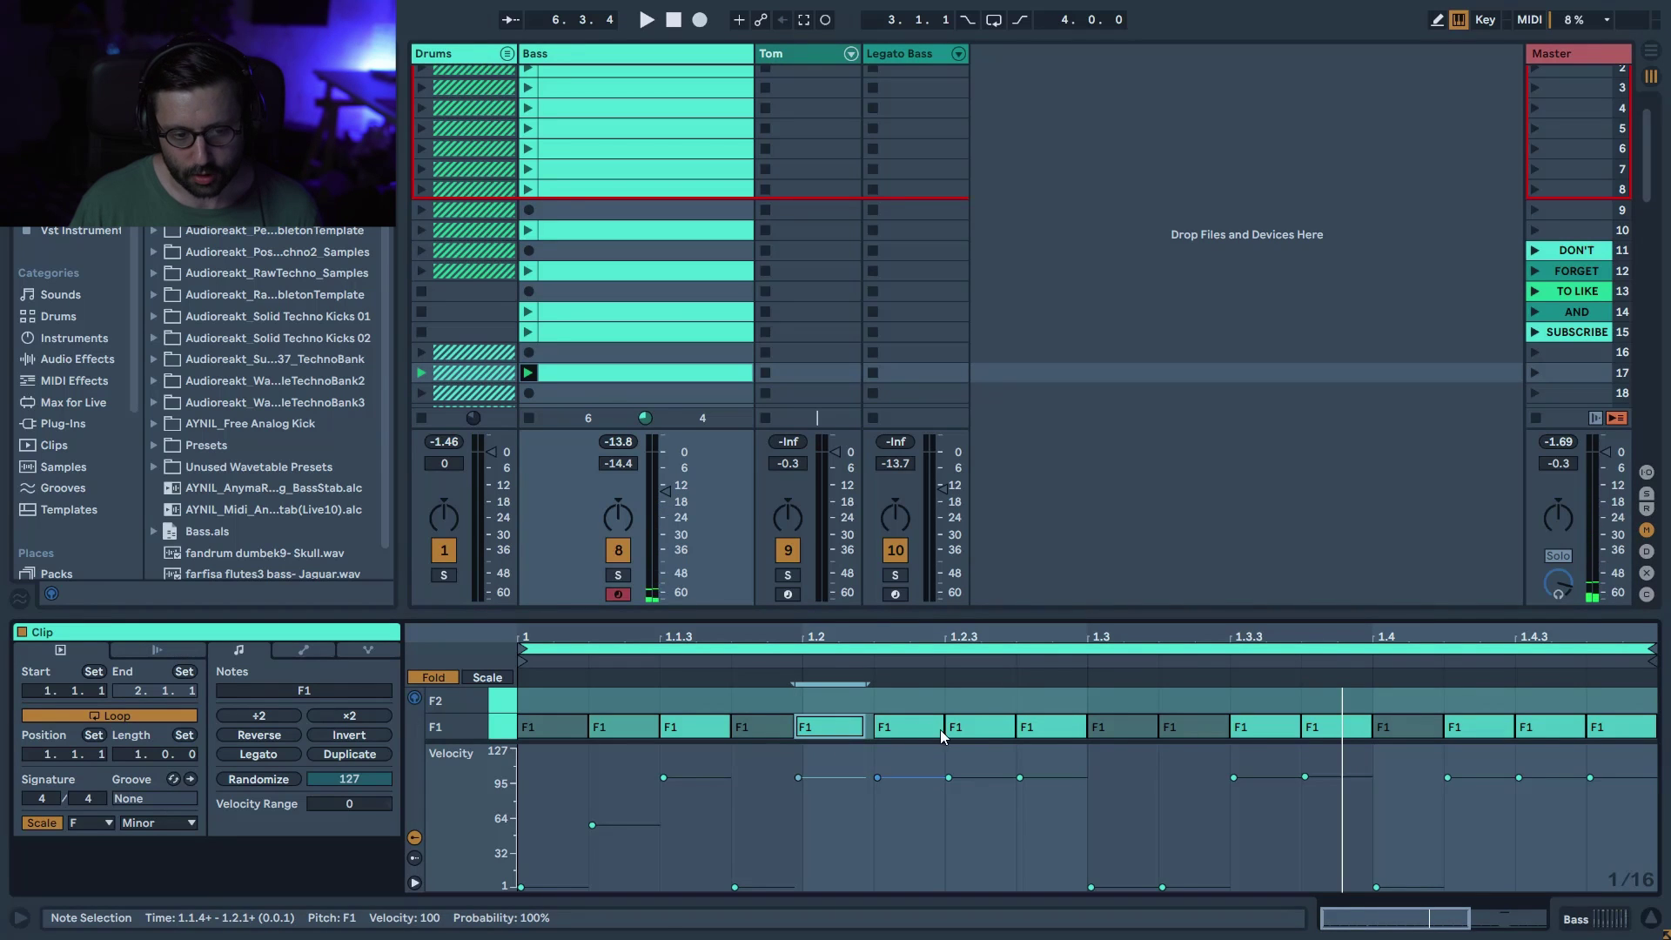
drag(975, 729, 980, 738)
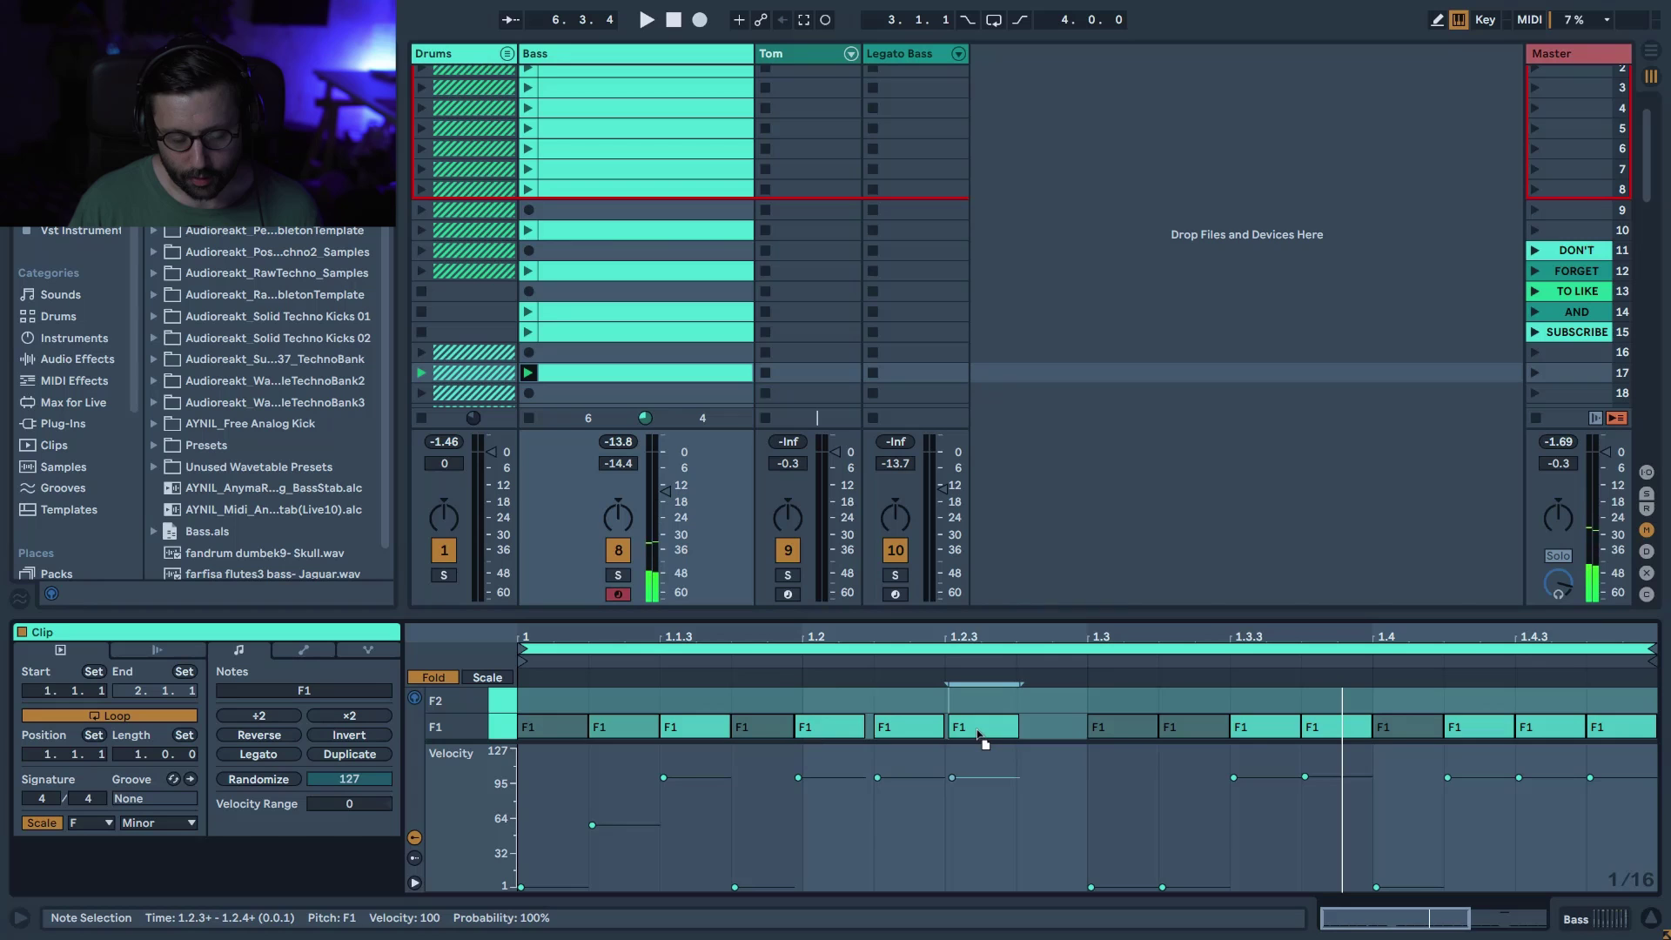
key(ctrl+z)
key(ctrl+z)
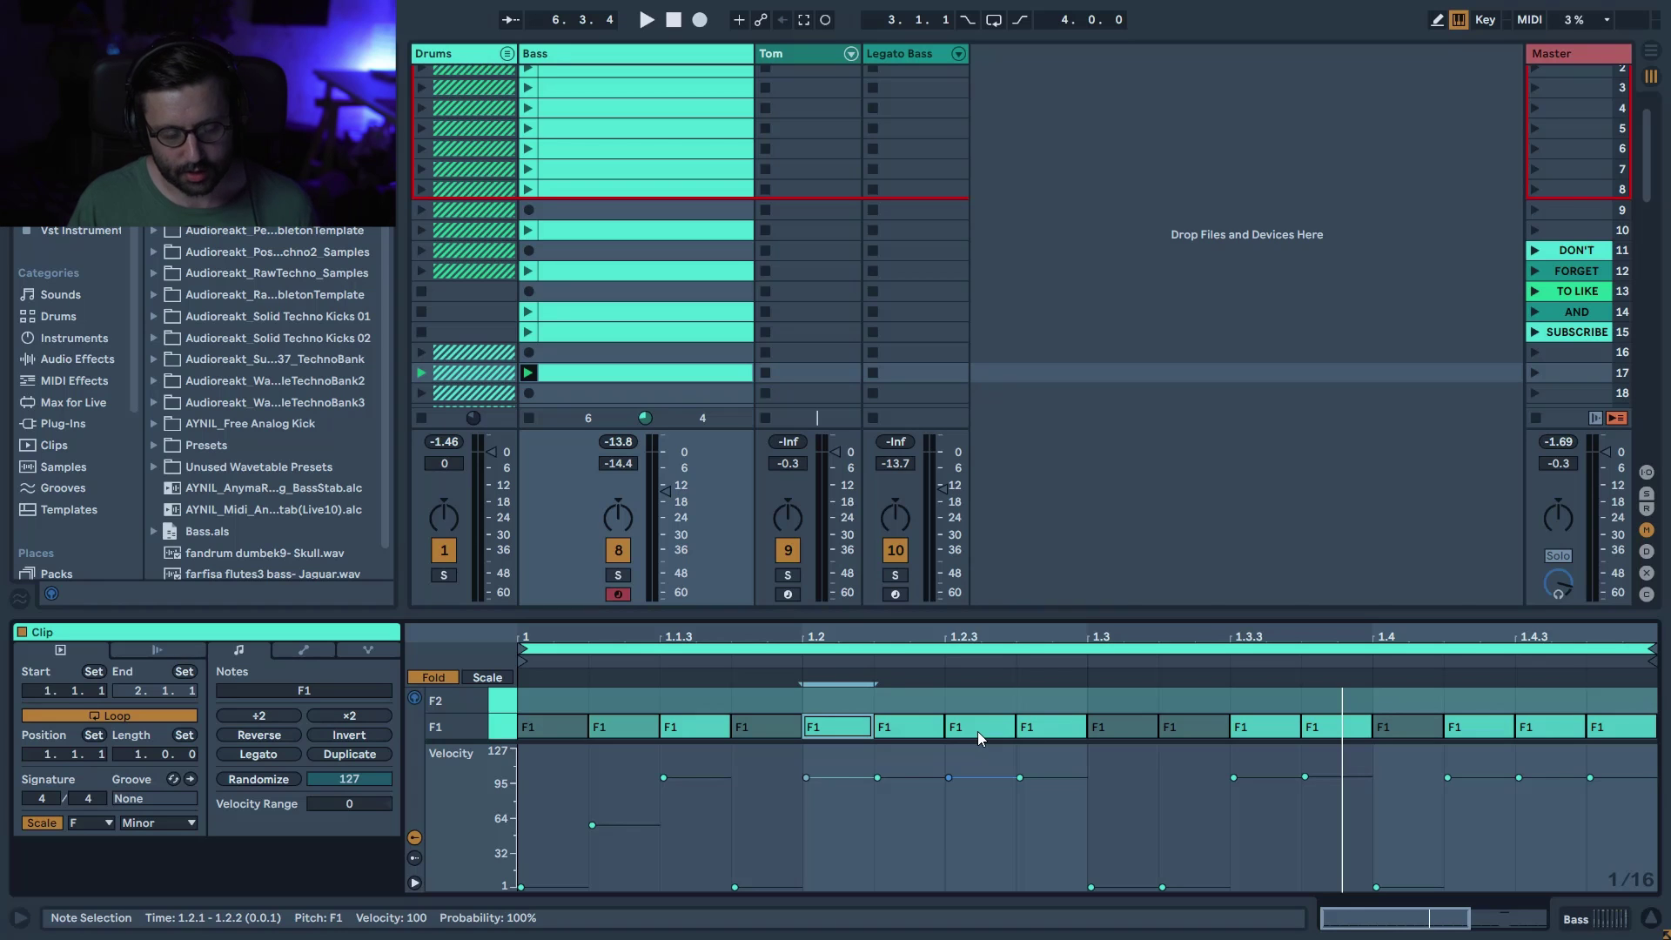
- Nudge each of the scene 5 Bass clip's four F1 notes slightly off the grid
click(555, 133)
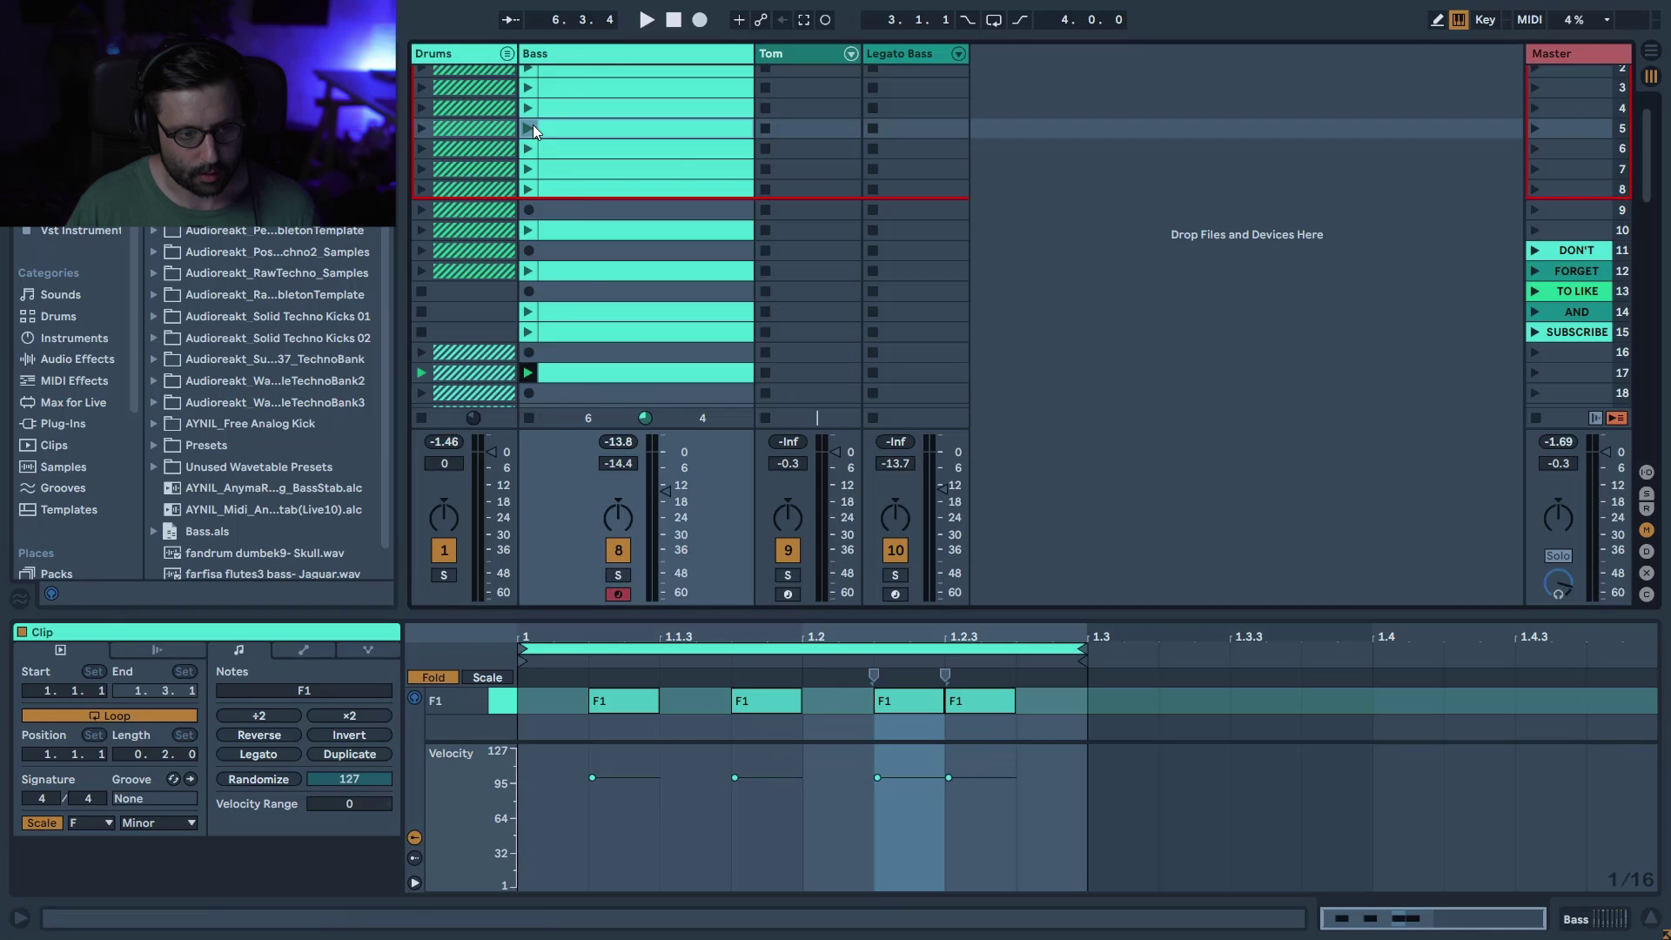
click(528, 128)
drag(607, 703, 601, 718)
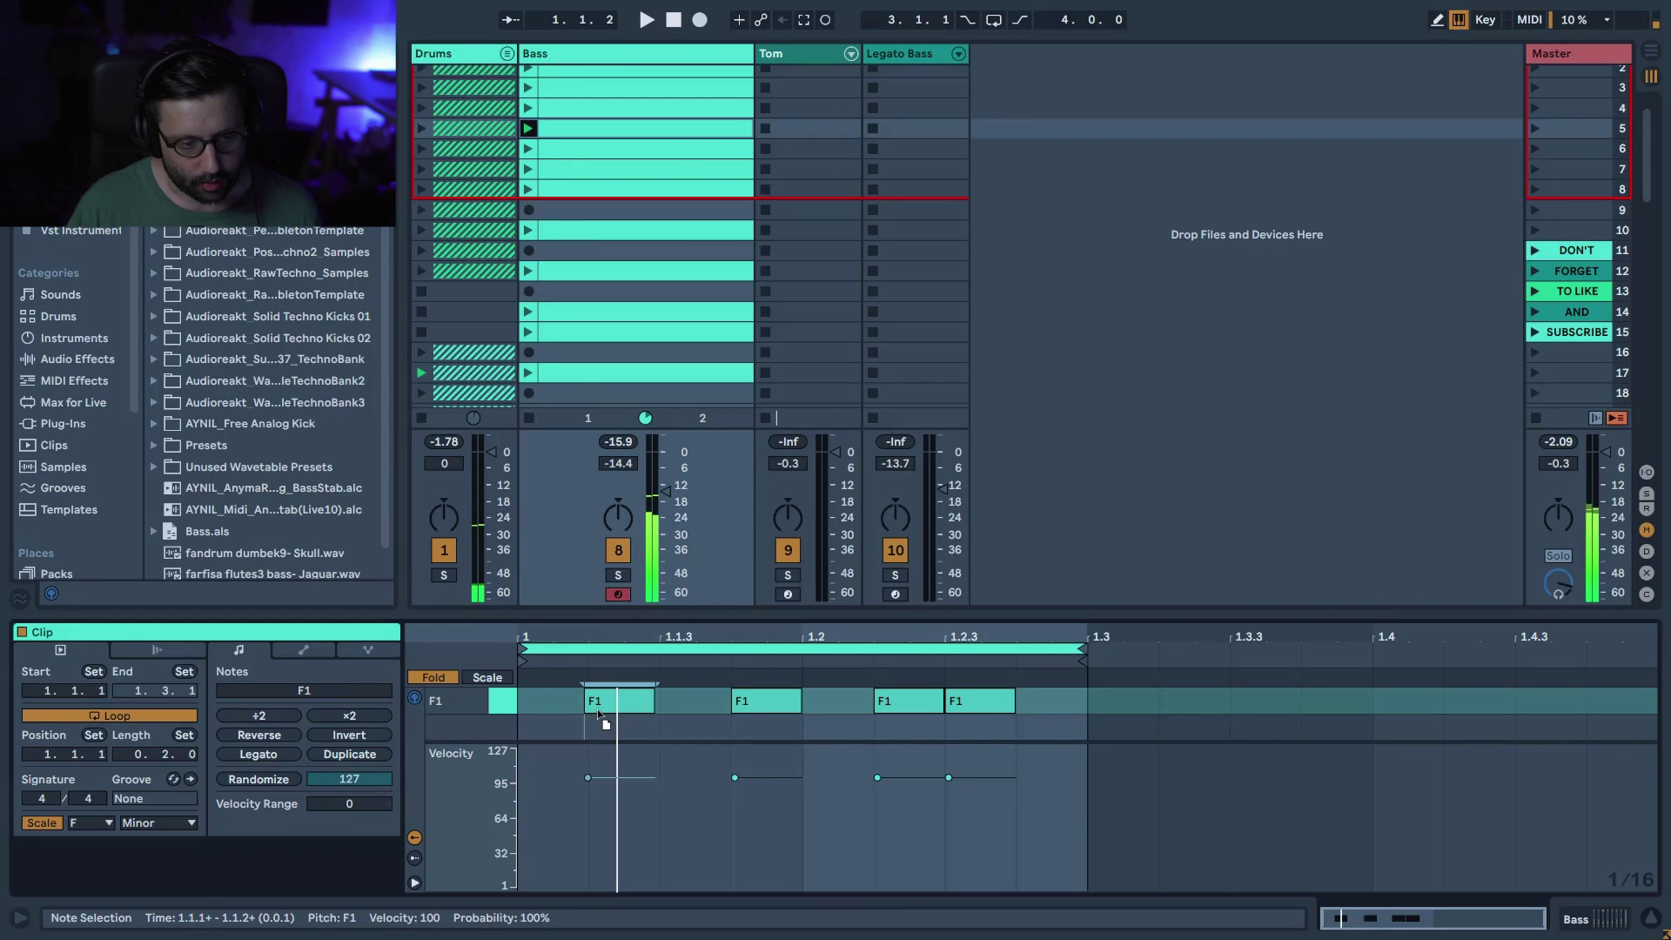
drag(757, 708, 752, 708)
drag(966, 715, 904, 715)
click(911, 716)
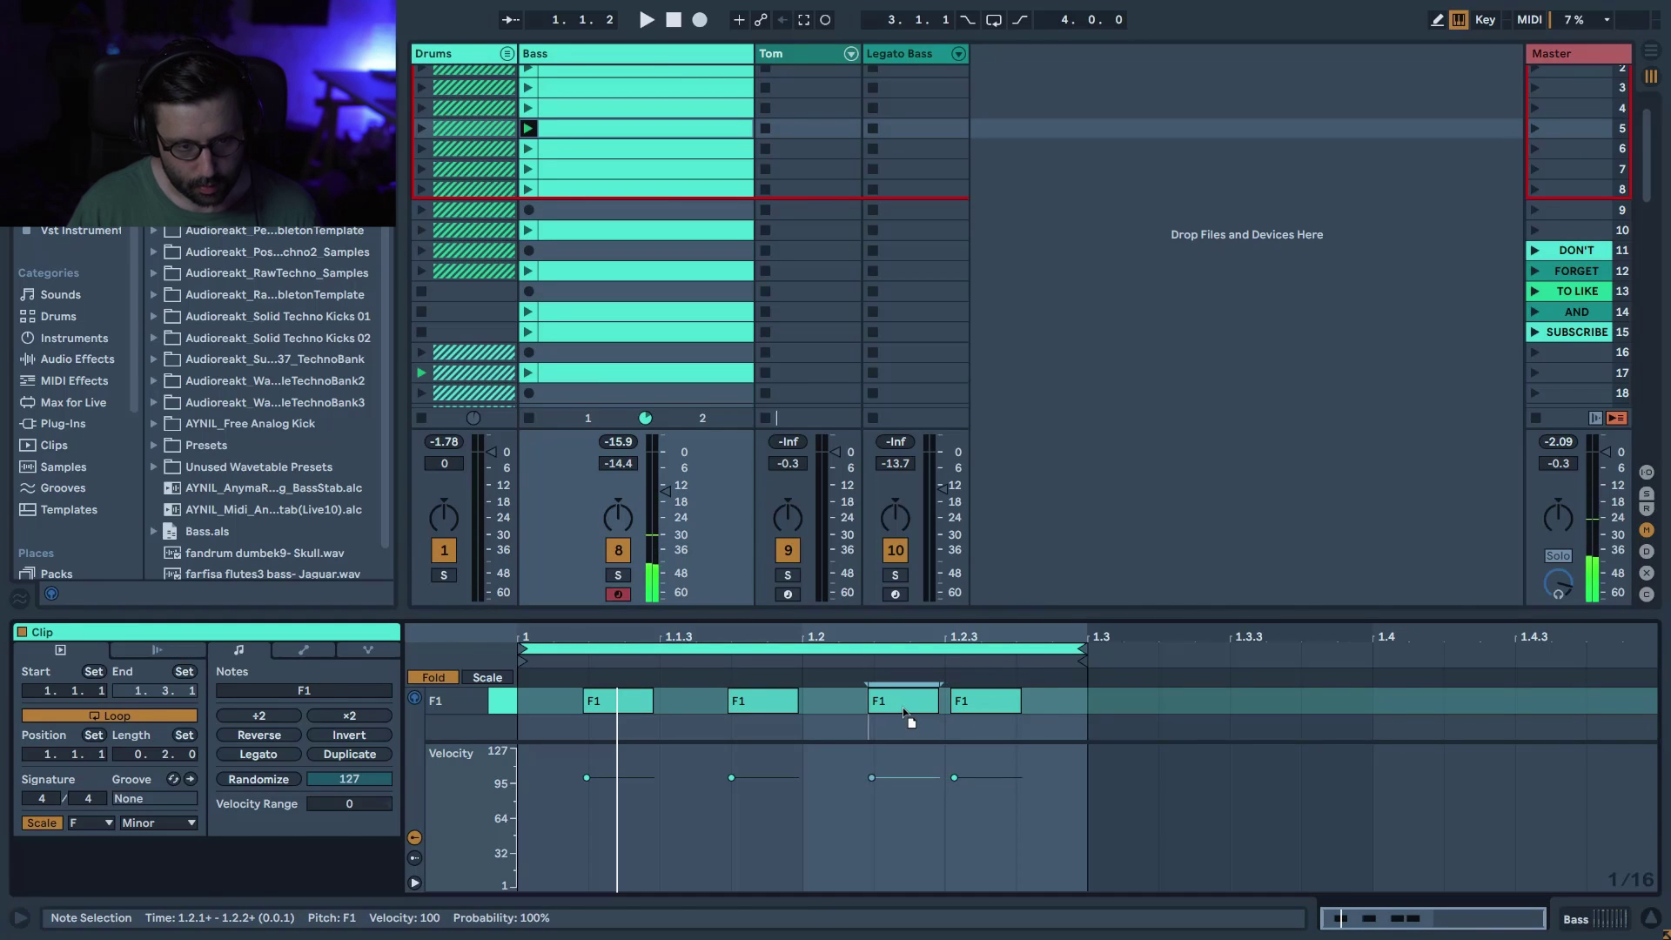
click(564, 133)
- Play the nudged groove, compare it with the scene 9 Bass clip, then reselect scene 5
key(space)
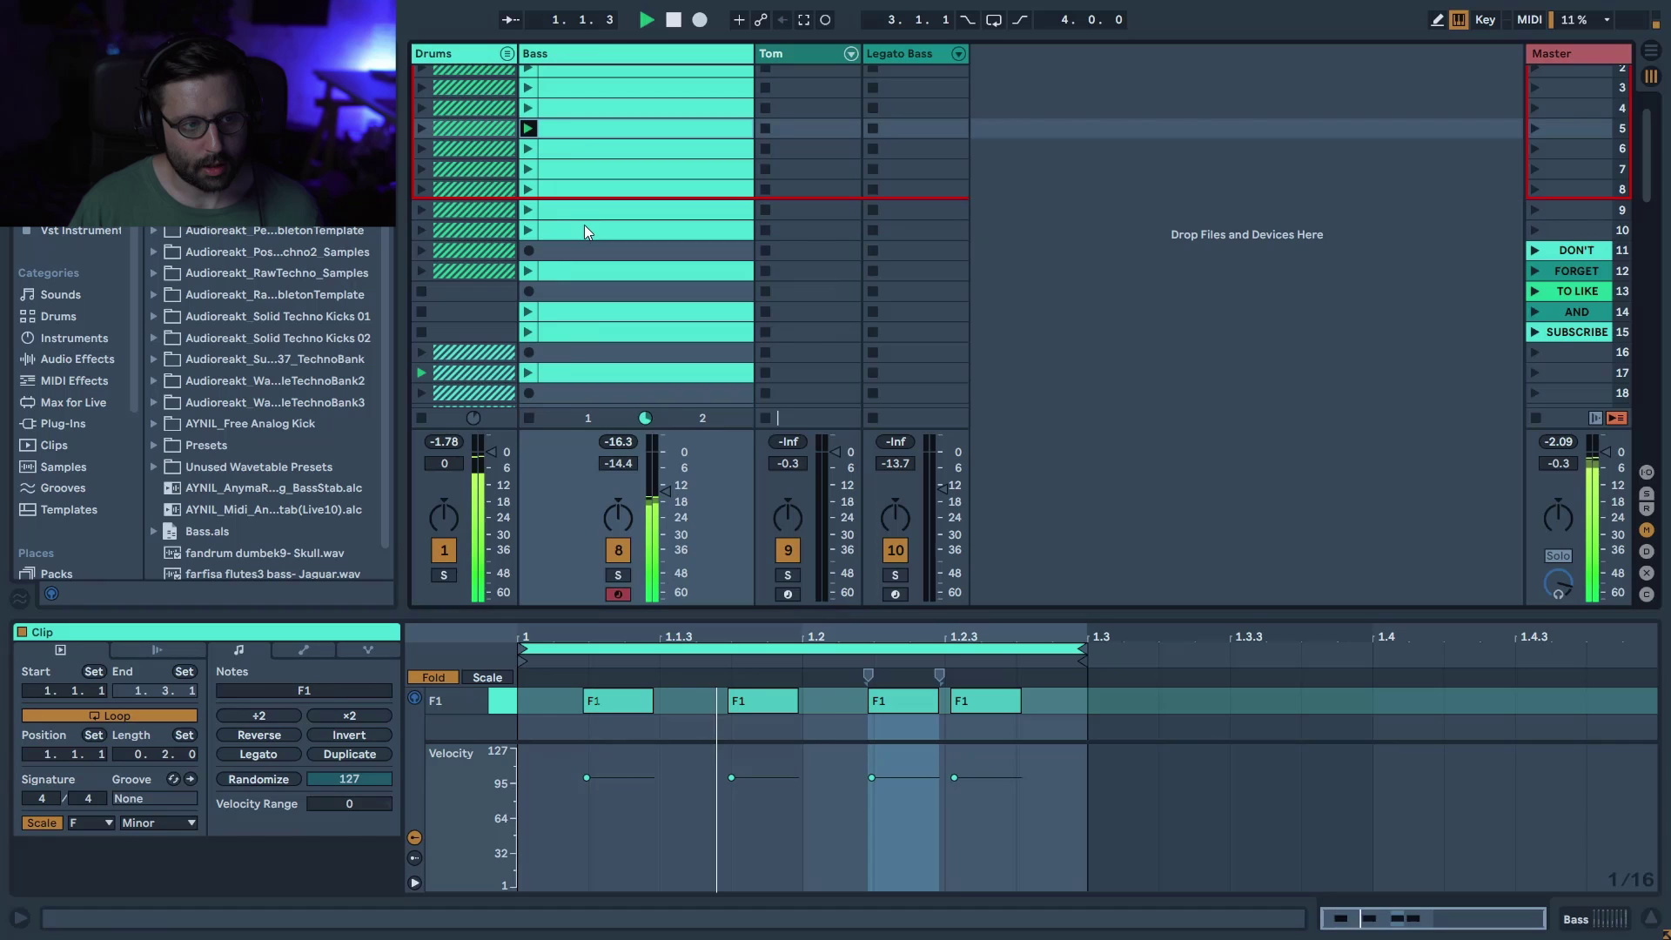
click(528, 210)
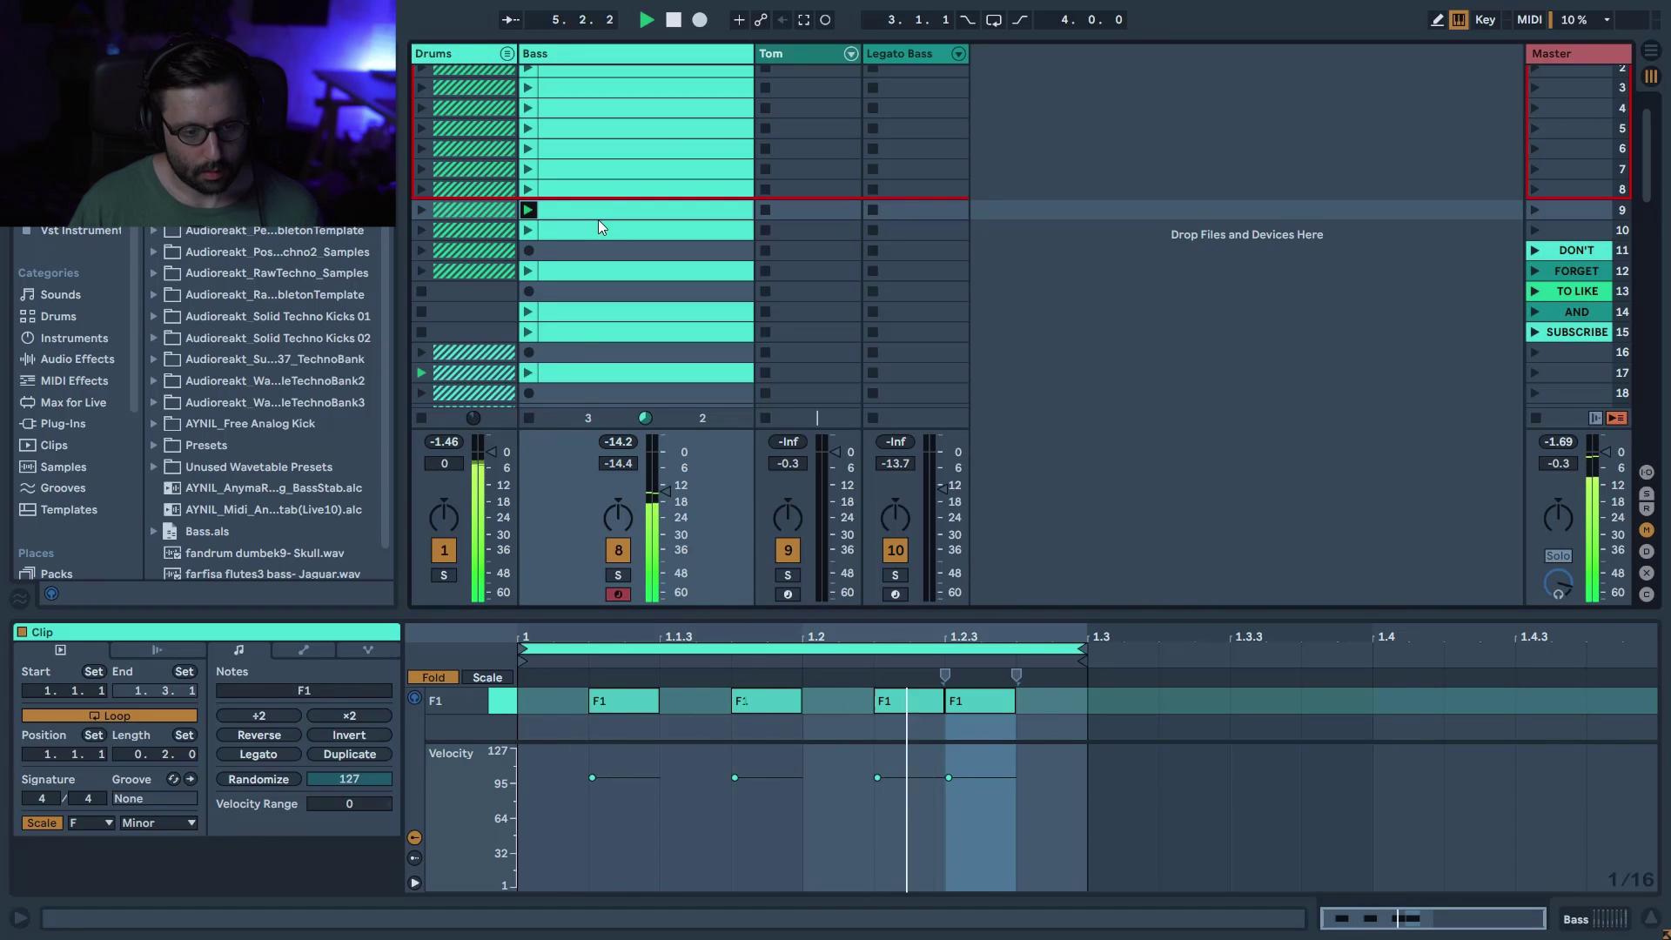
key(space)
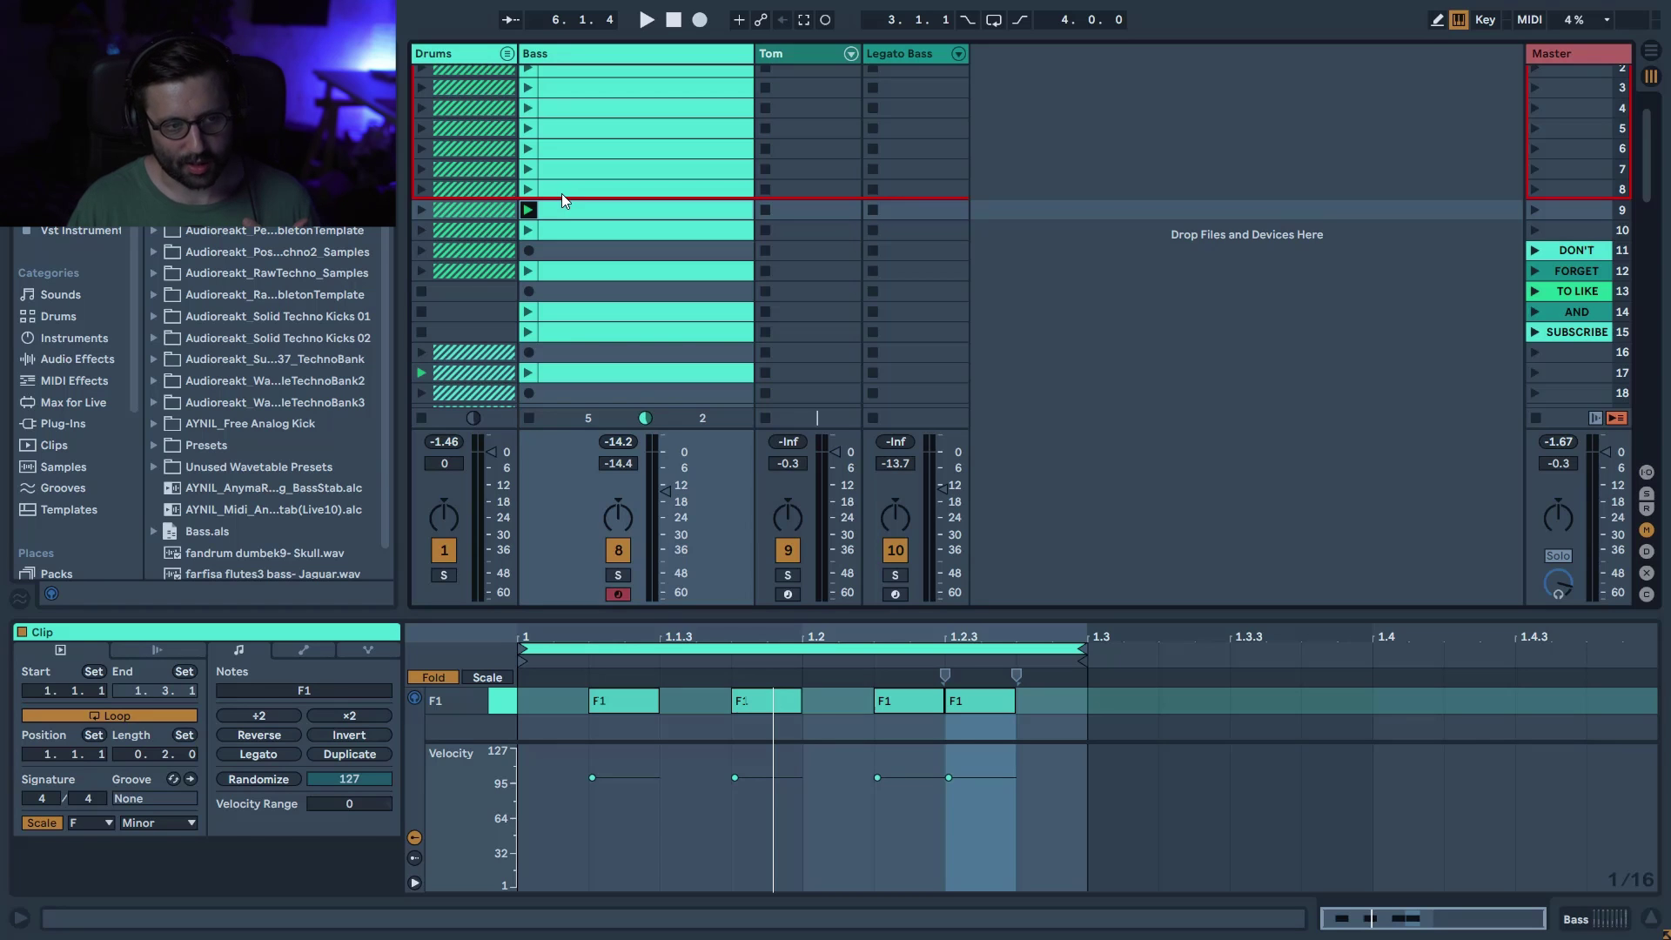
click(572, 128)
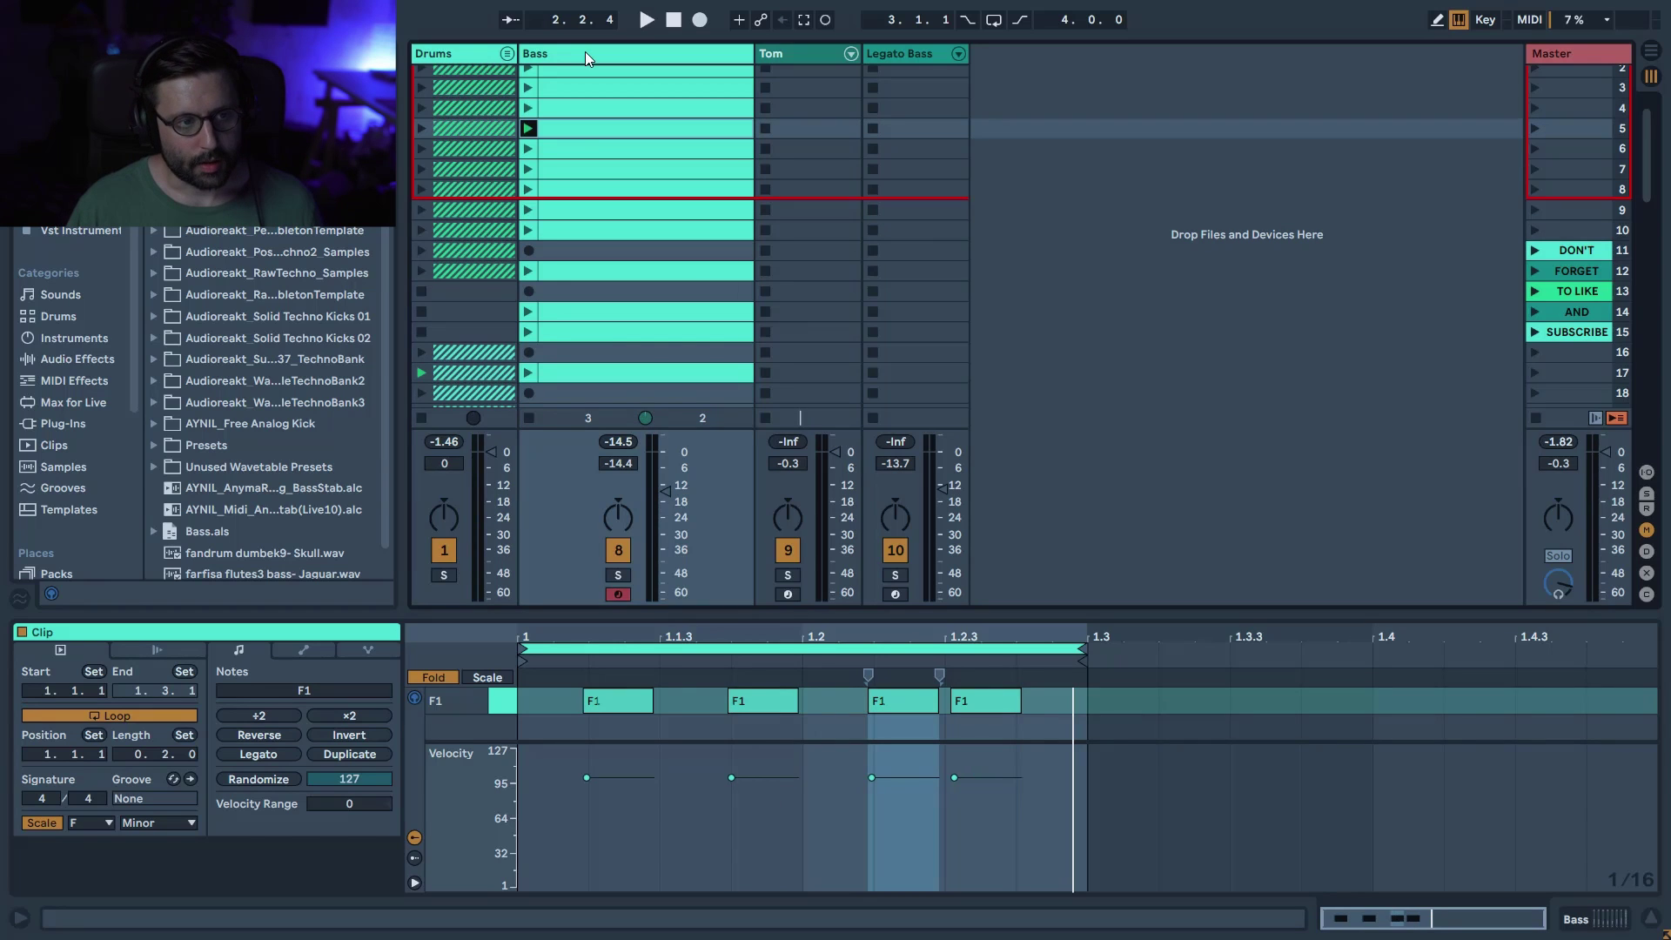
- Expand the Bass Delay, unlink its times, and set left to 3 and right to 2
click(586, 58)
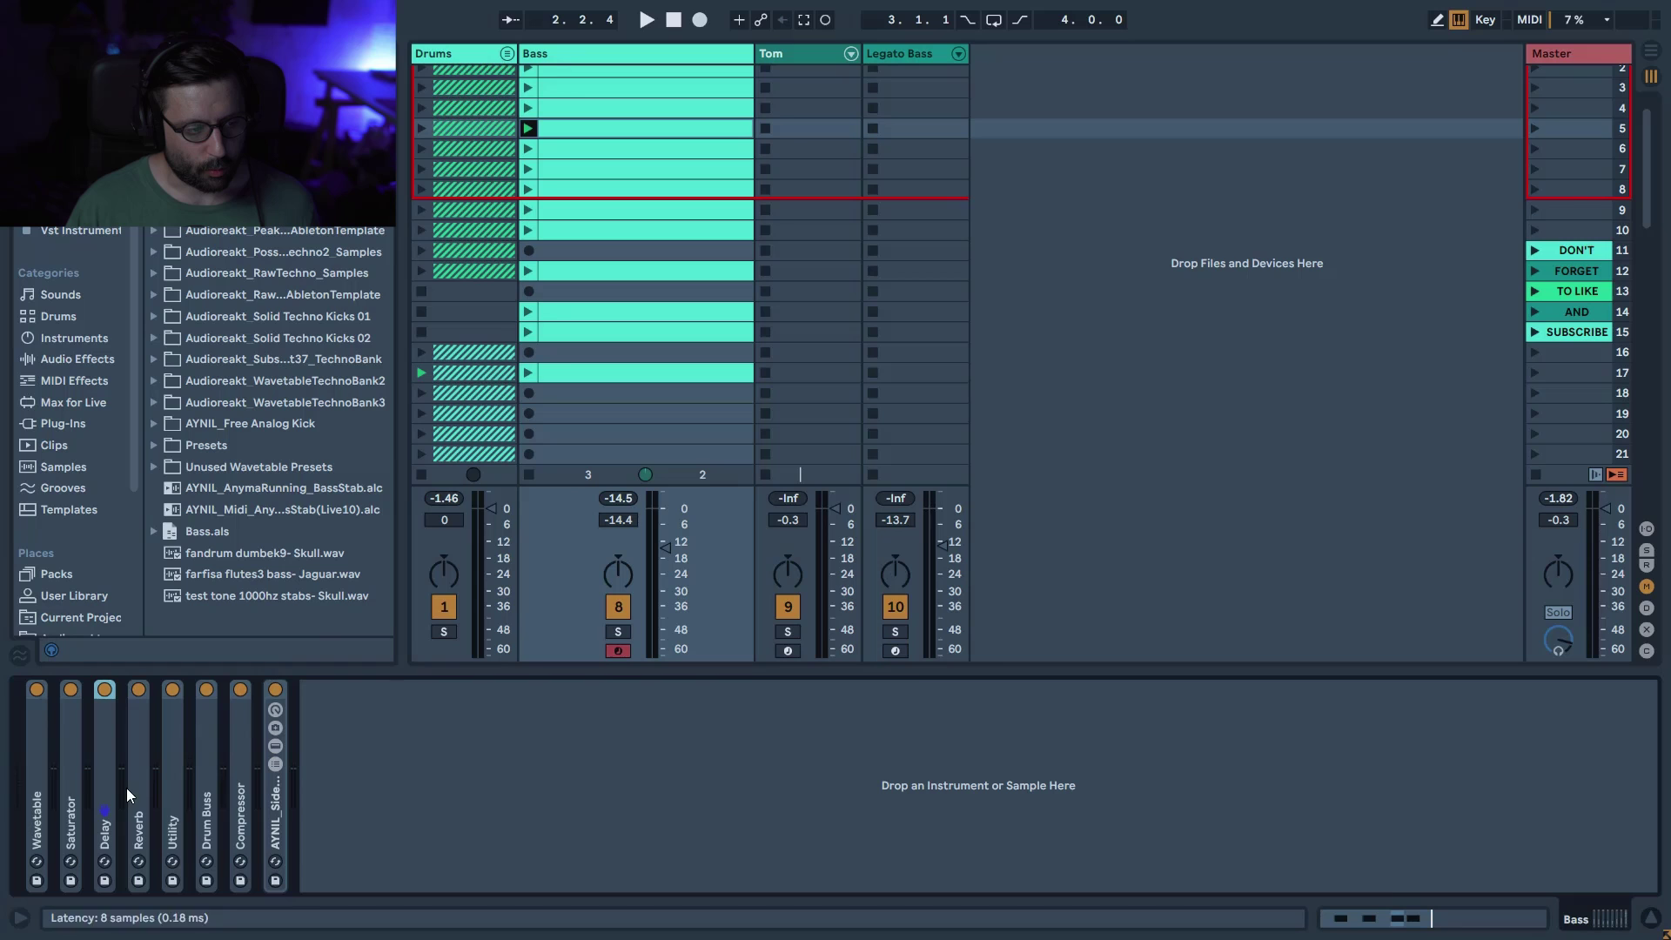
double_click(107, 806)
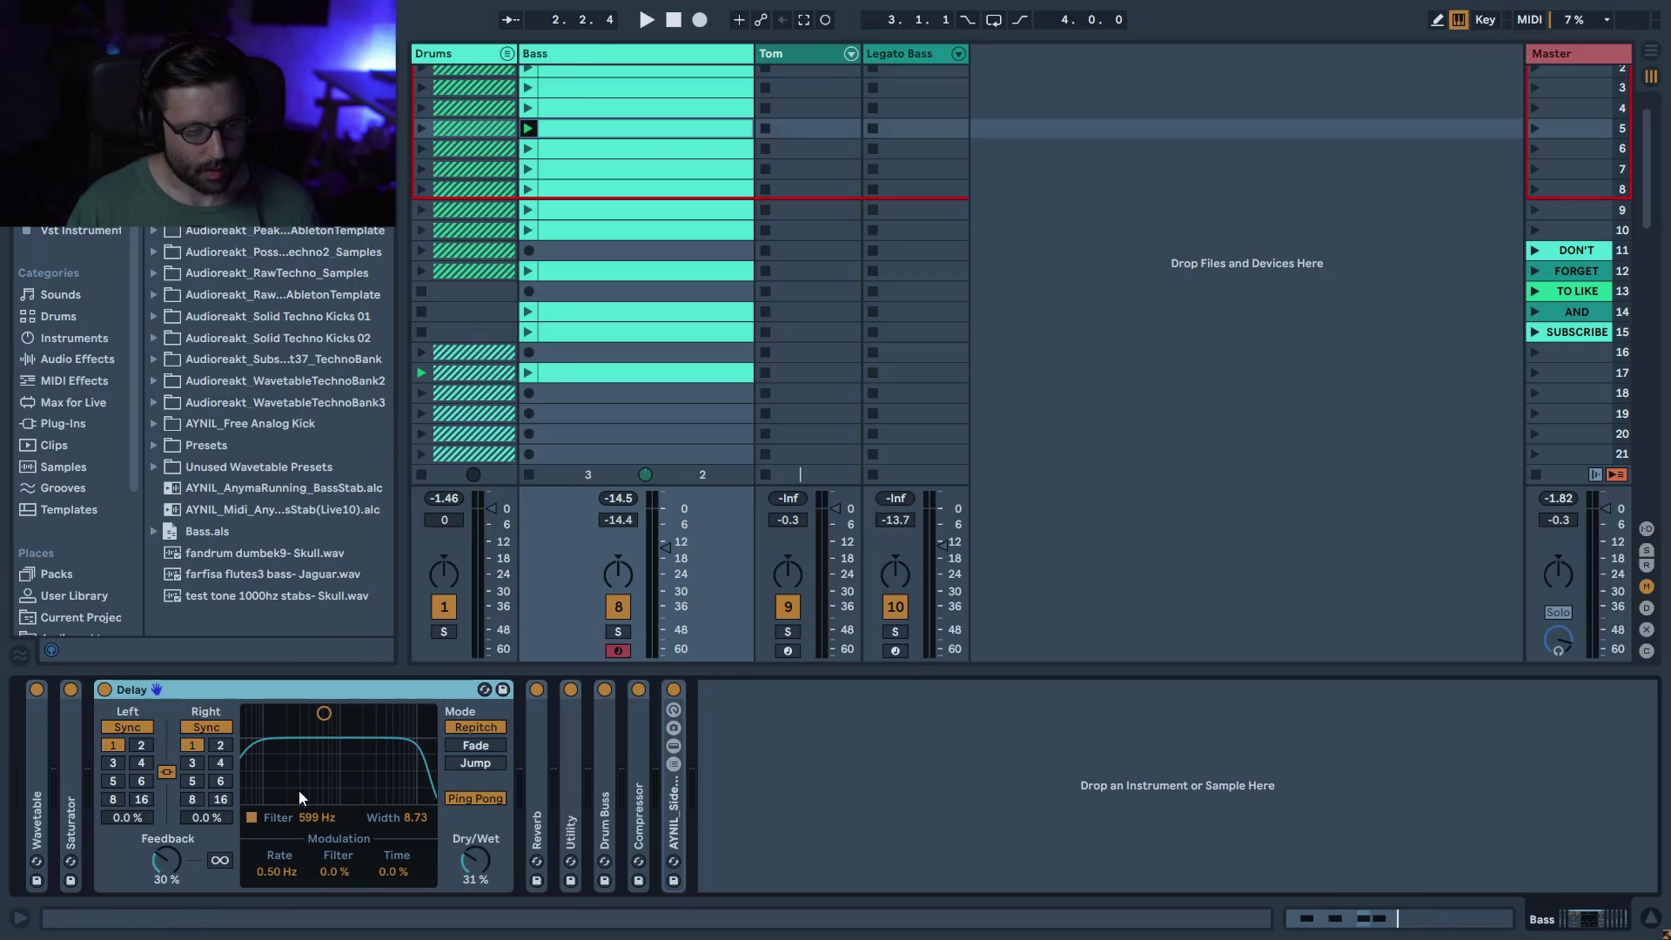
key(space)
click(220, 746)
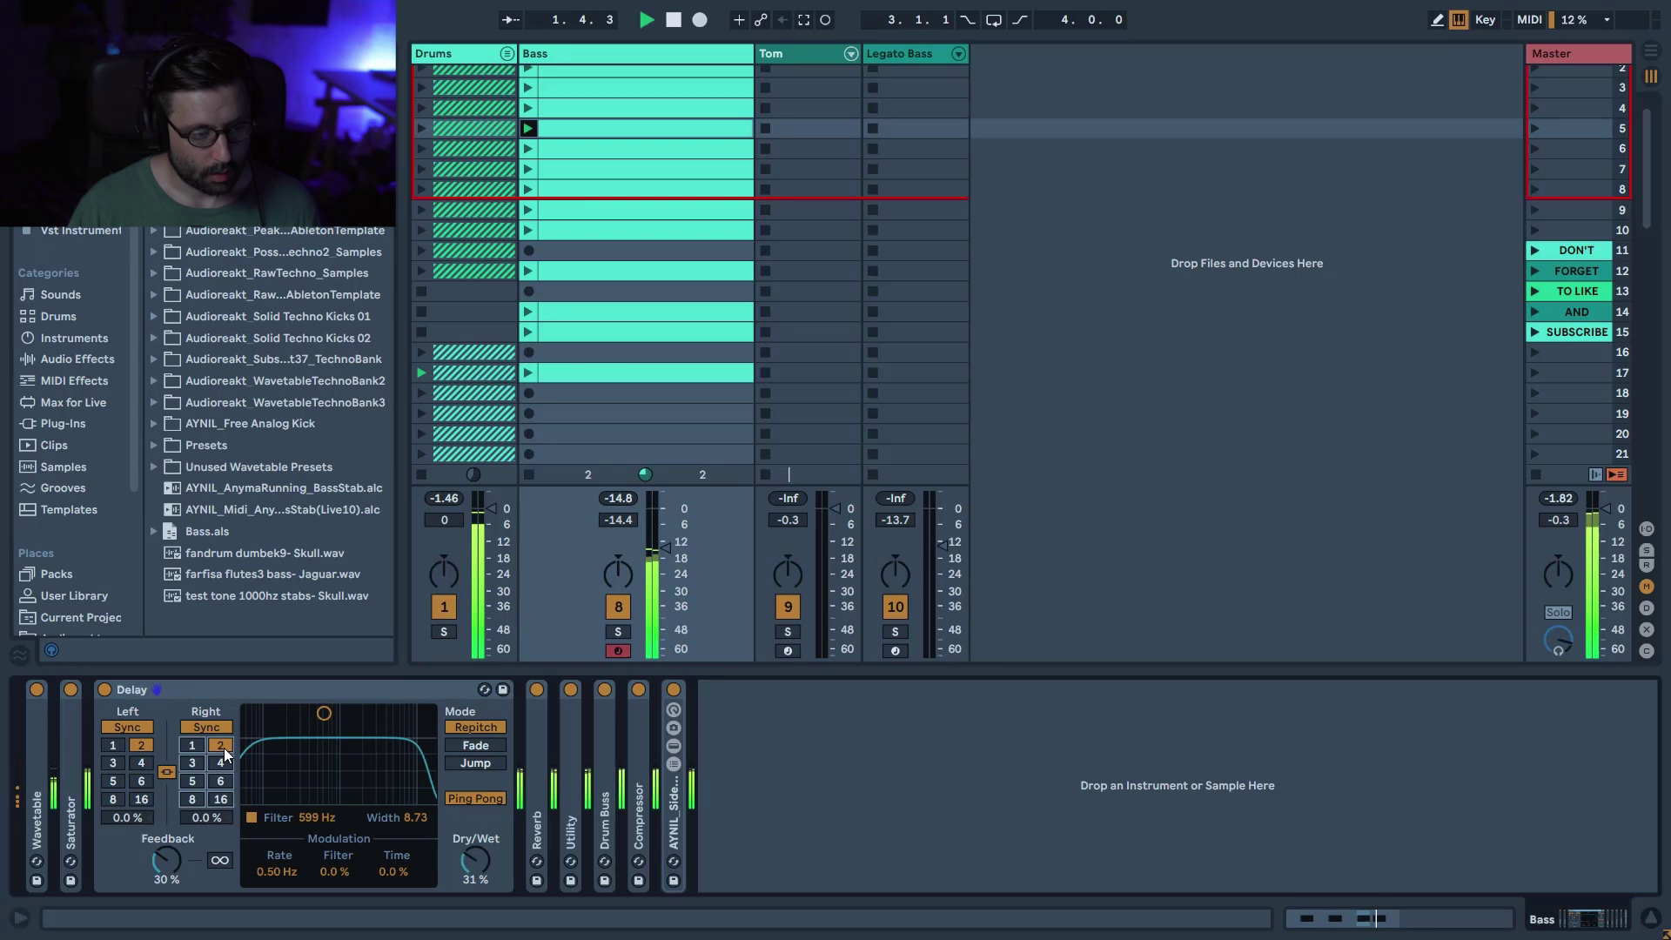
click(195, 767)
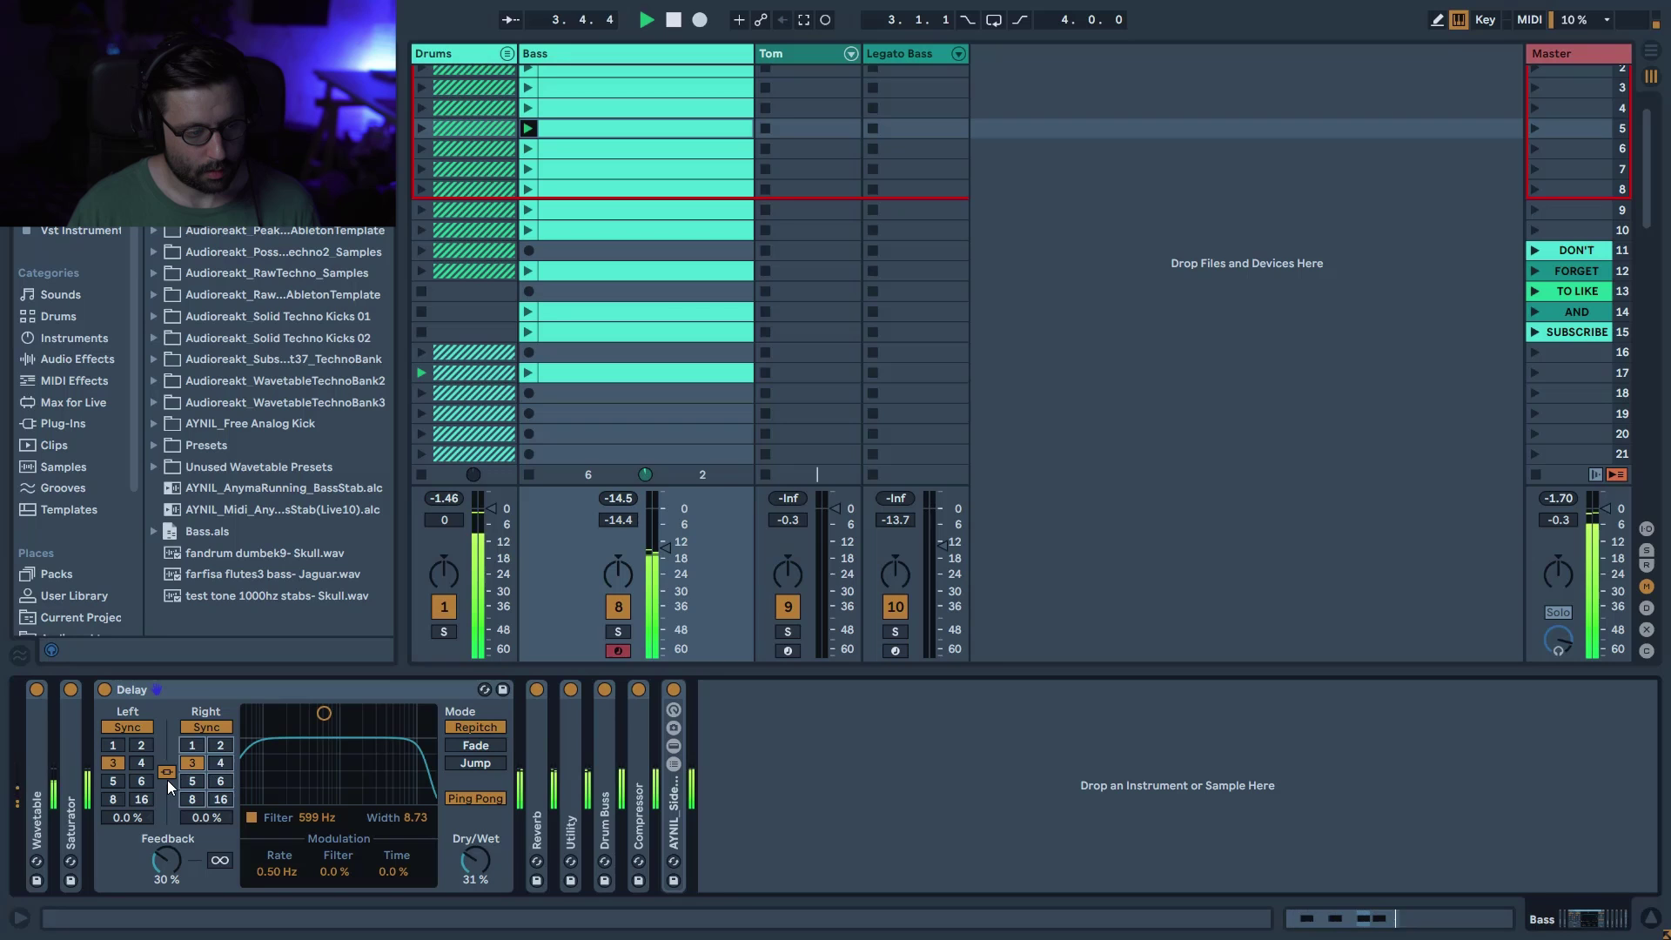
click(167, 773)
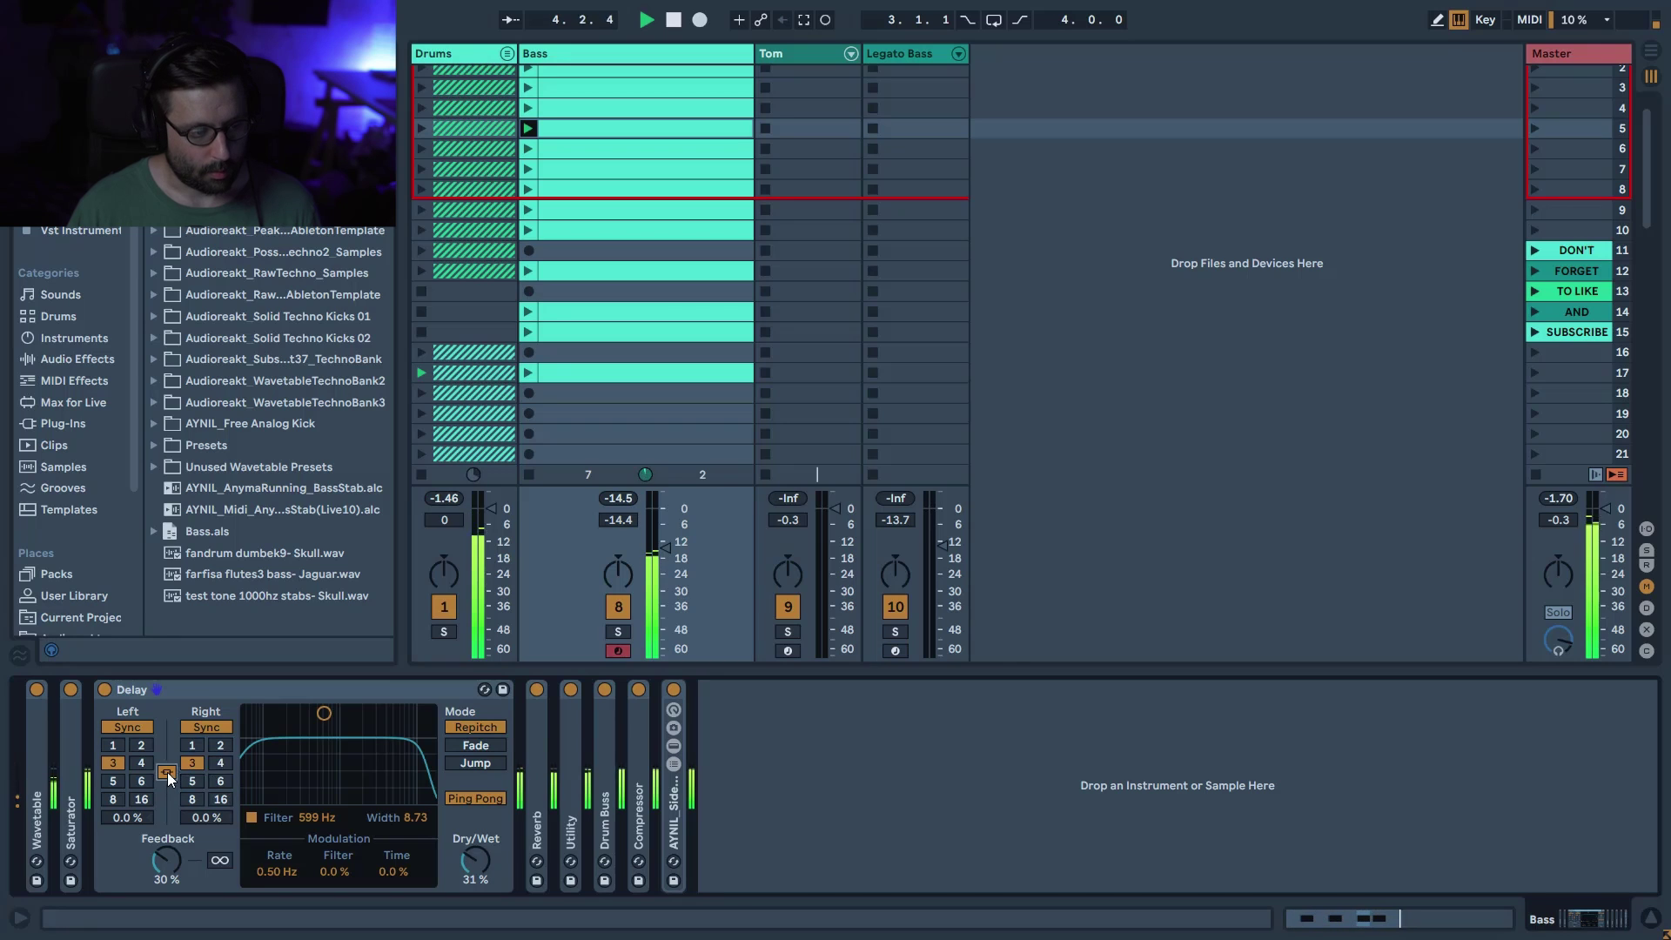
click(216, 745)
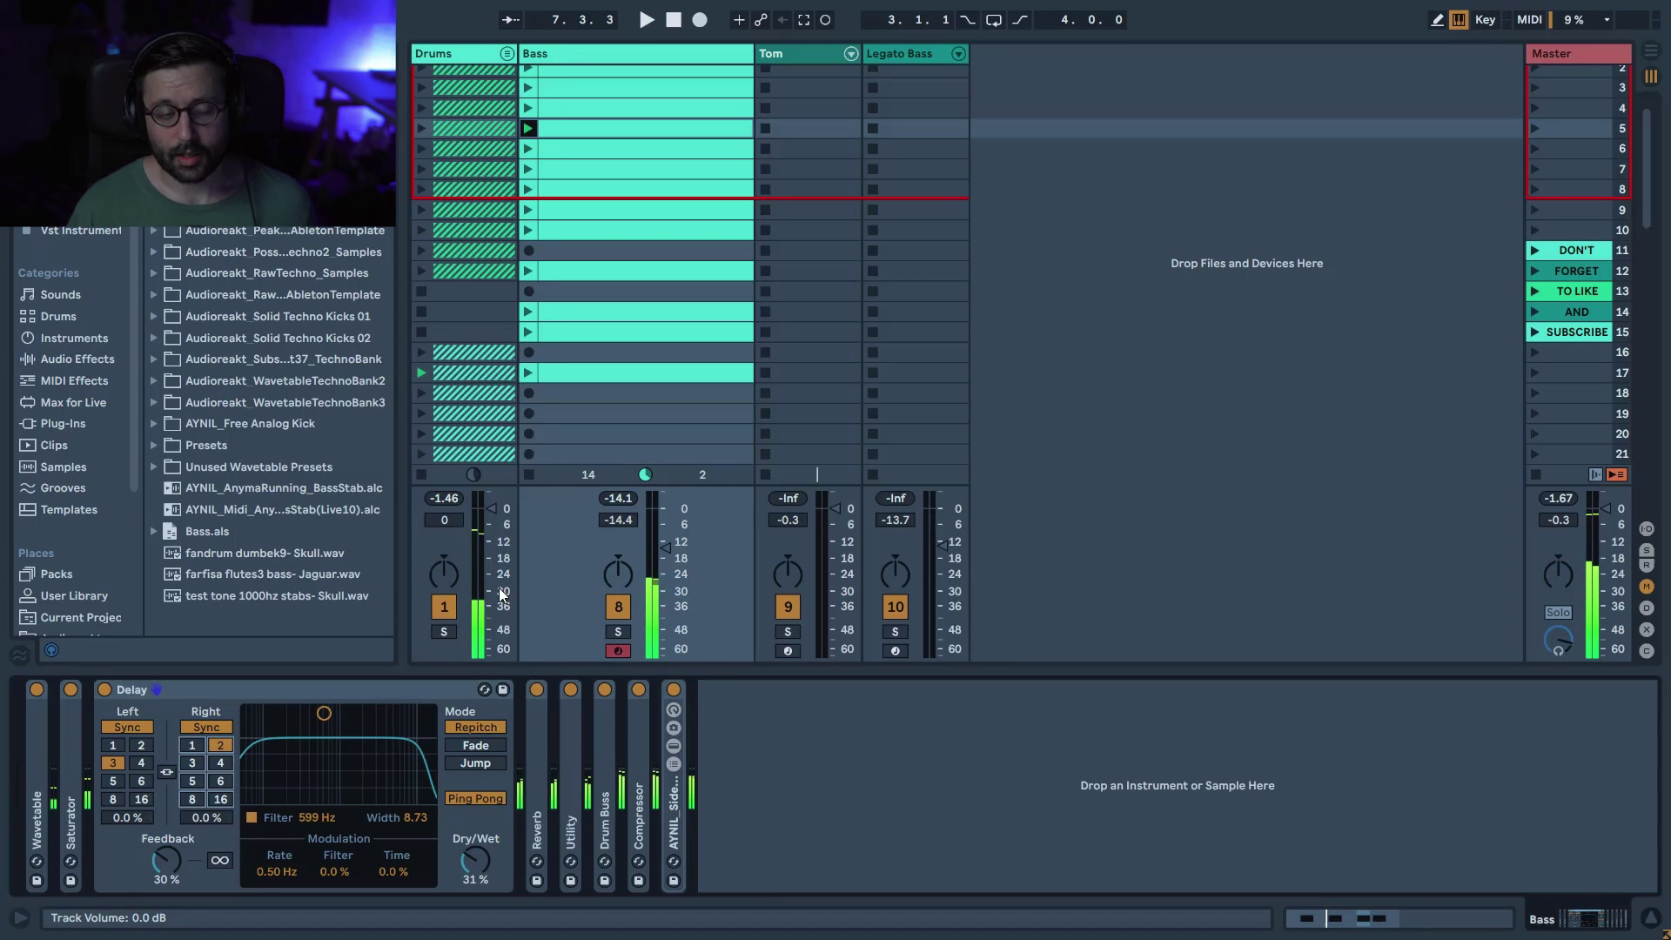
click(574, 396)
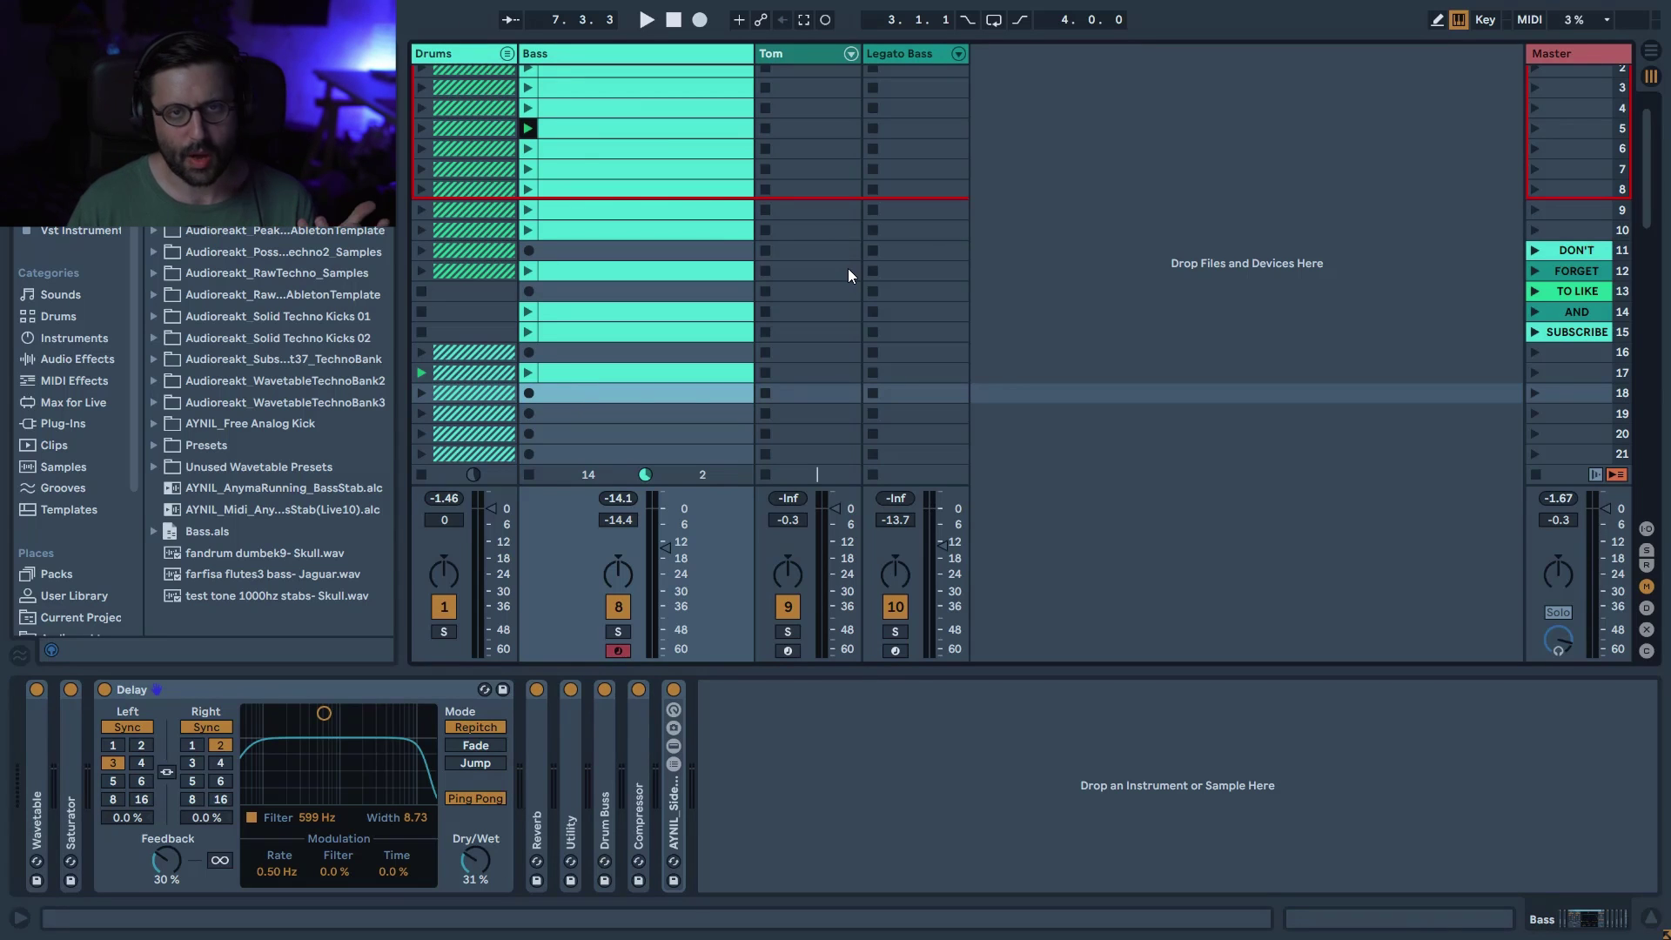
- In the scene 3 Bass clip, delete the F1 note at 1.2 and move the 1.2.3 note to 1.2.4
scroll(602, 120, up, 2)
click(602, 120)
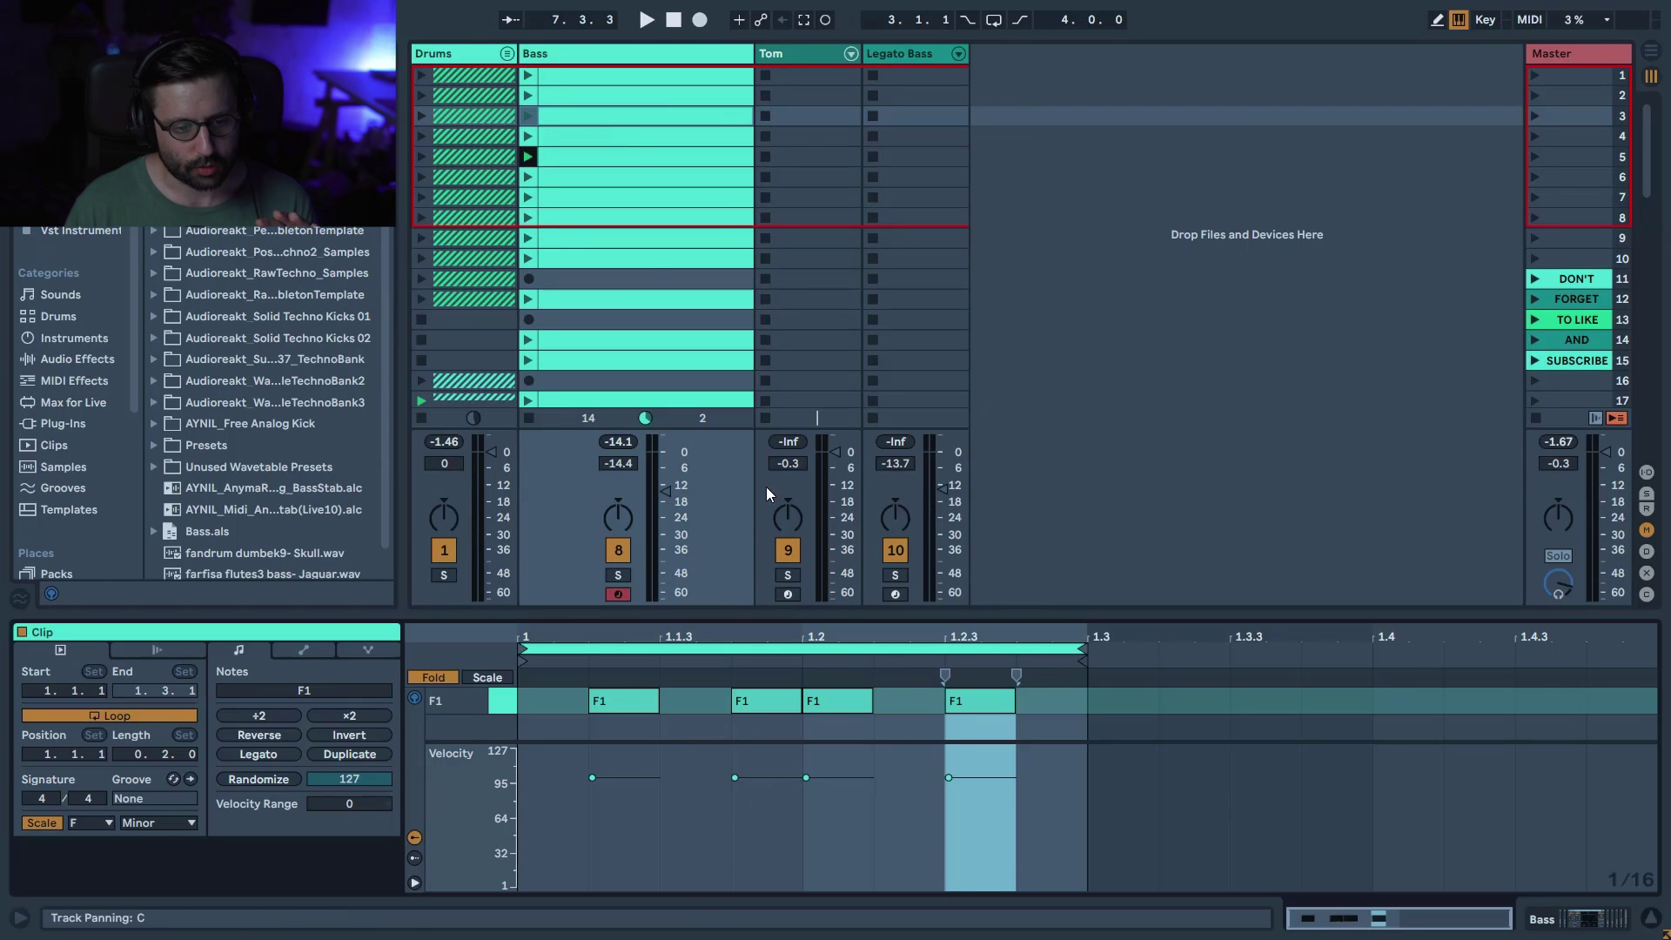
double_click(844, 705)
mouse_move(977, 703)
mouse_down()
mouse_move(1048, 703)
mouse_move(966, 705)
mouse_up()
scroll(609, 301, down, 5)
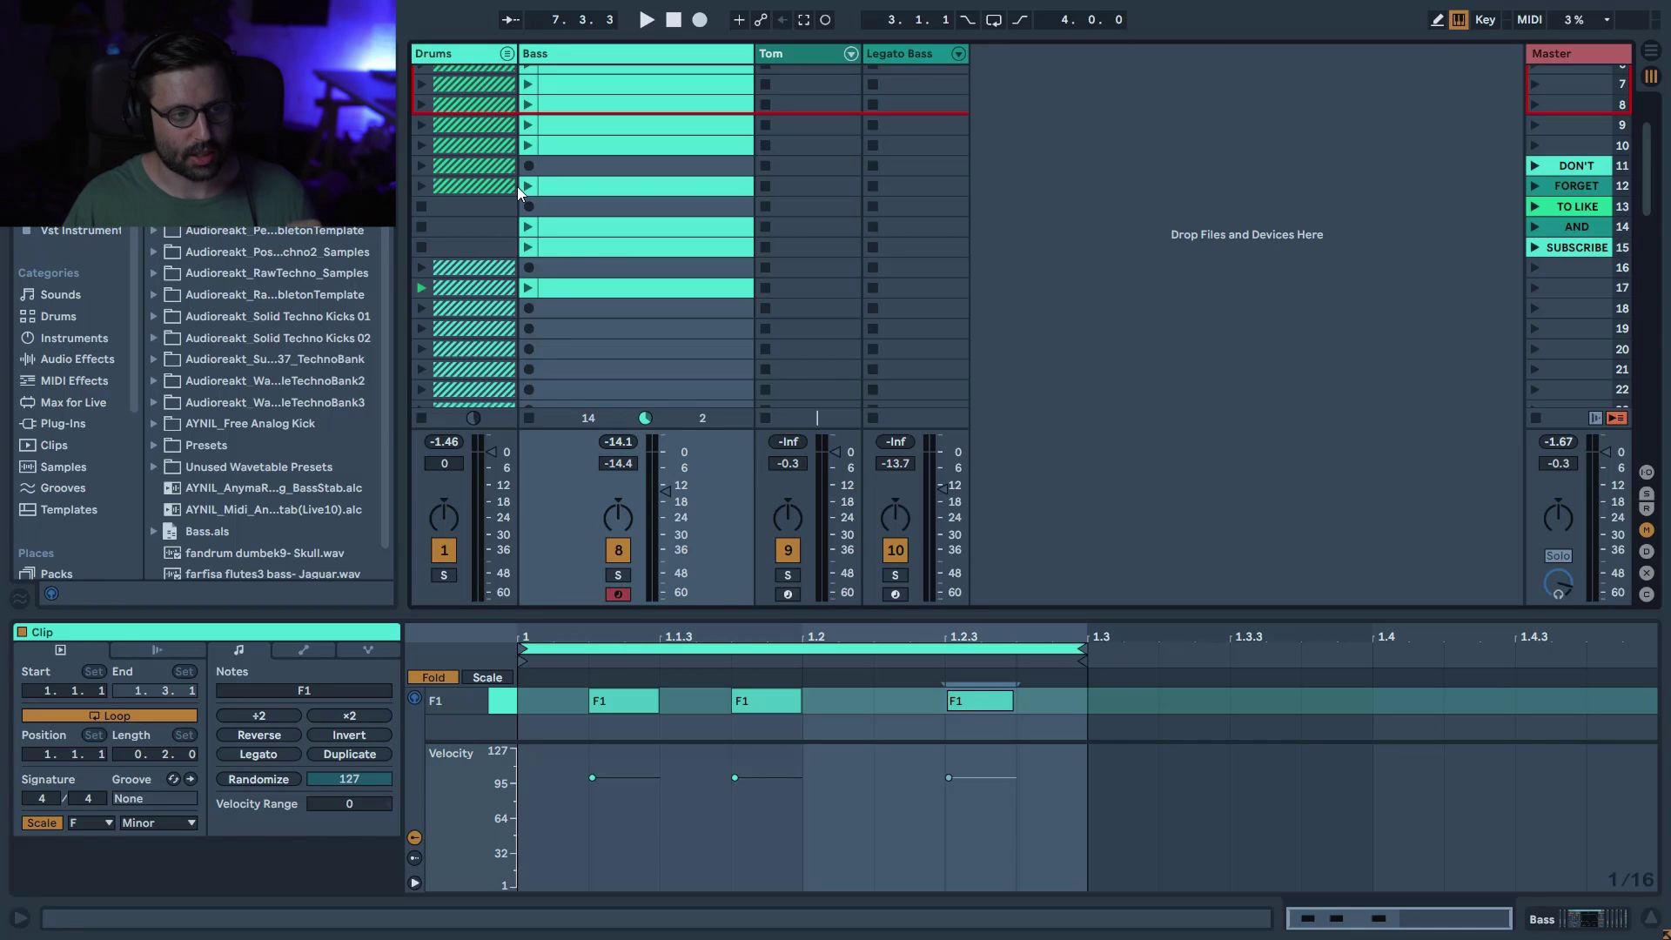
- Clear the scene 25 Bass clip, loop it to 1.3, and draw F1 notes at 1.1.4, 1.2.2, 1.2.3
scroll(517, 186, down, 3)
click(597, 337)
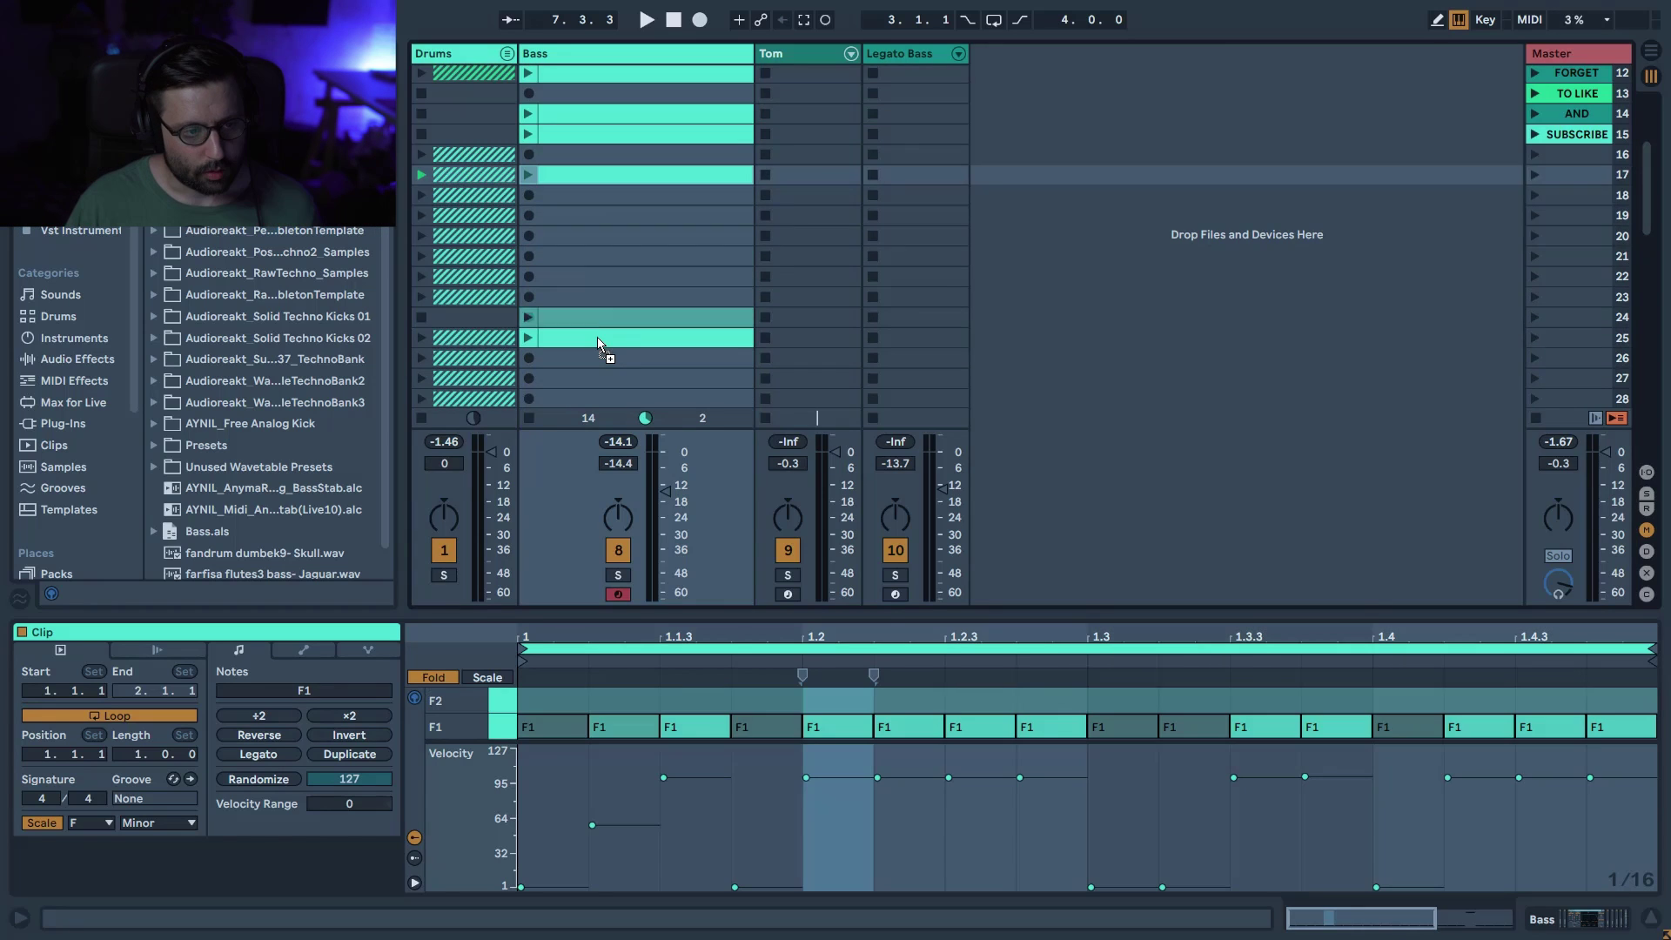
click(503, 729)
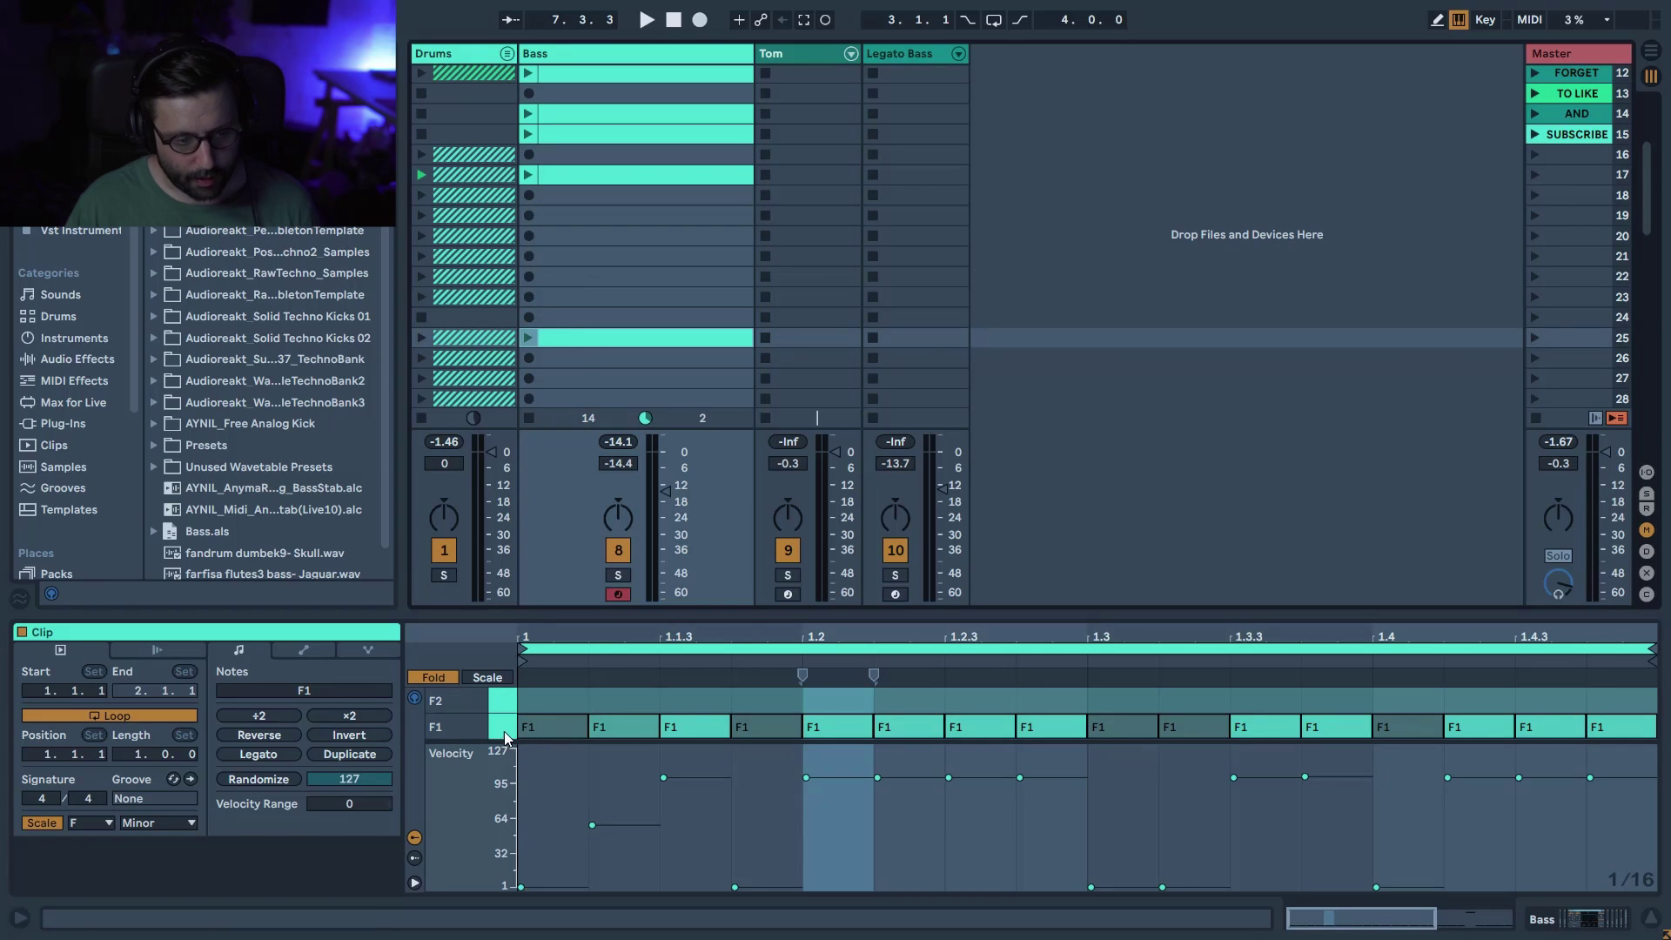
key(Delete)
drag(1436, 670, 968, 674)
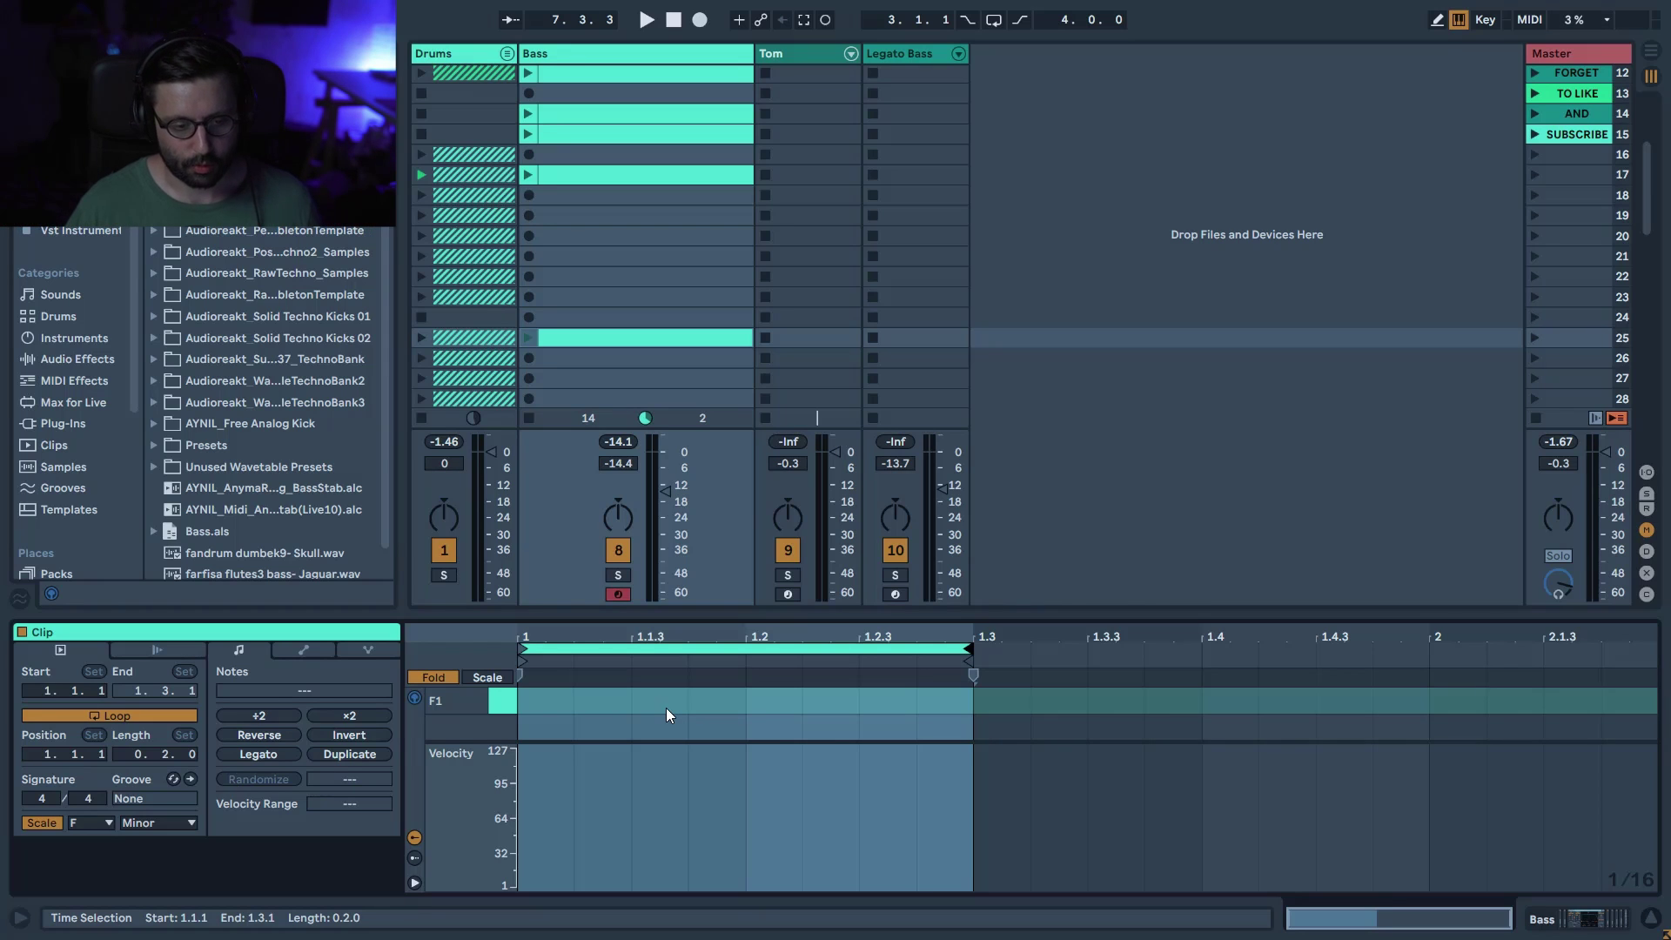
double_click(695, 698)
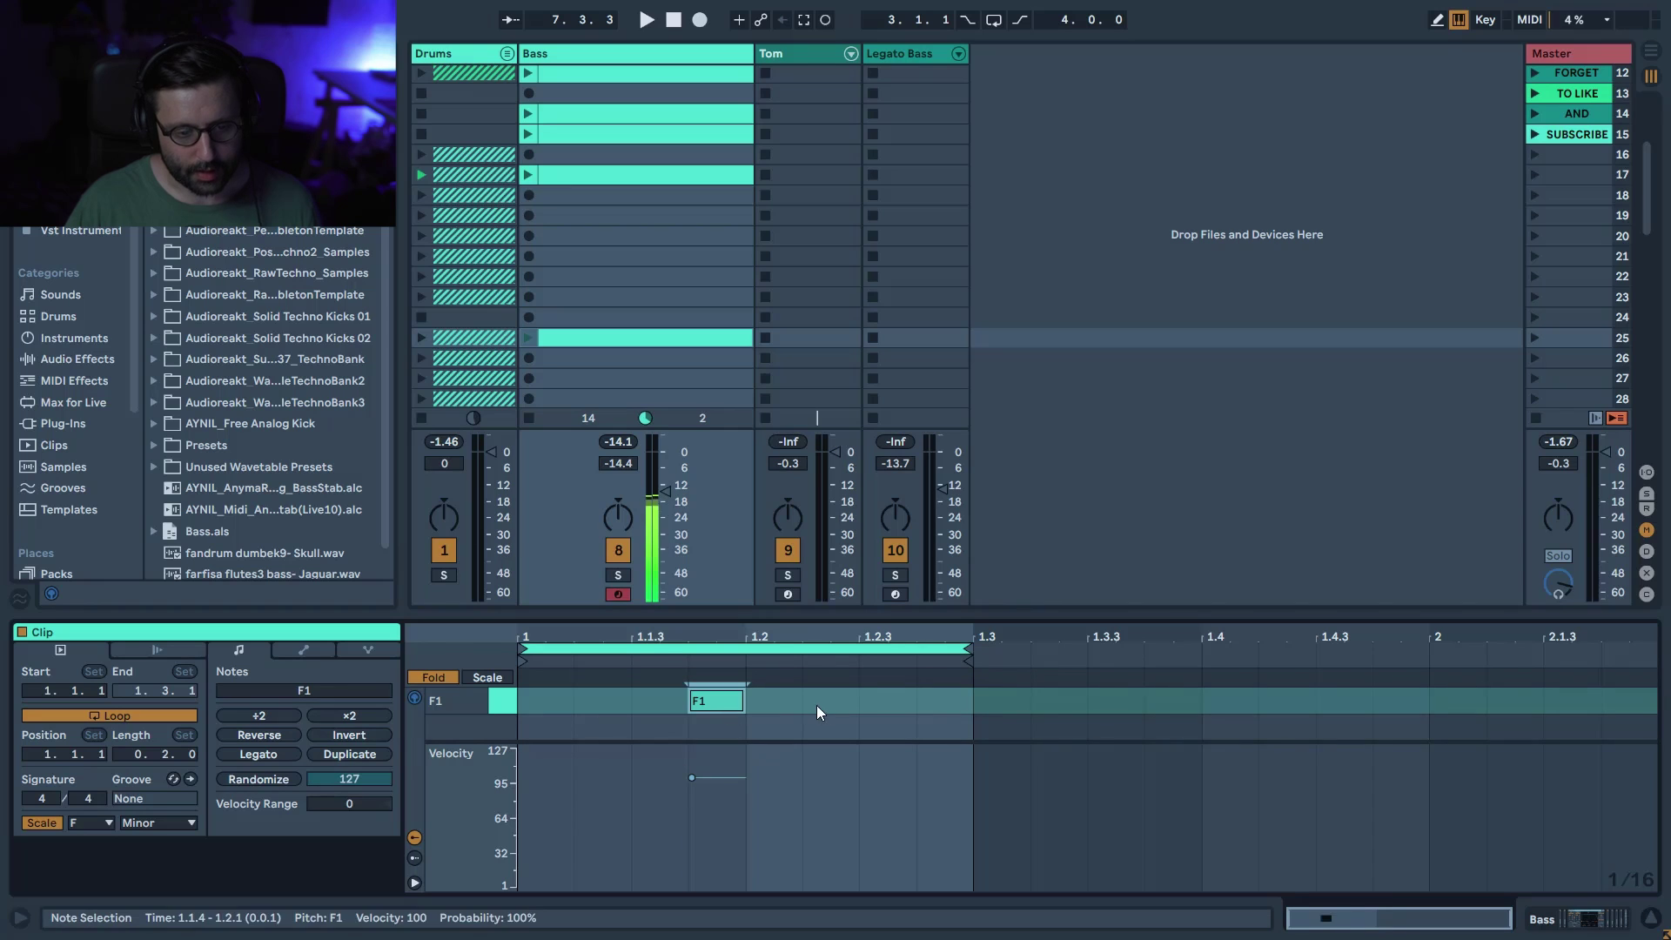
double_click(829, 704)
double_click(881, 703)
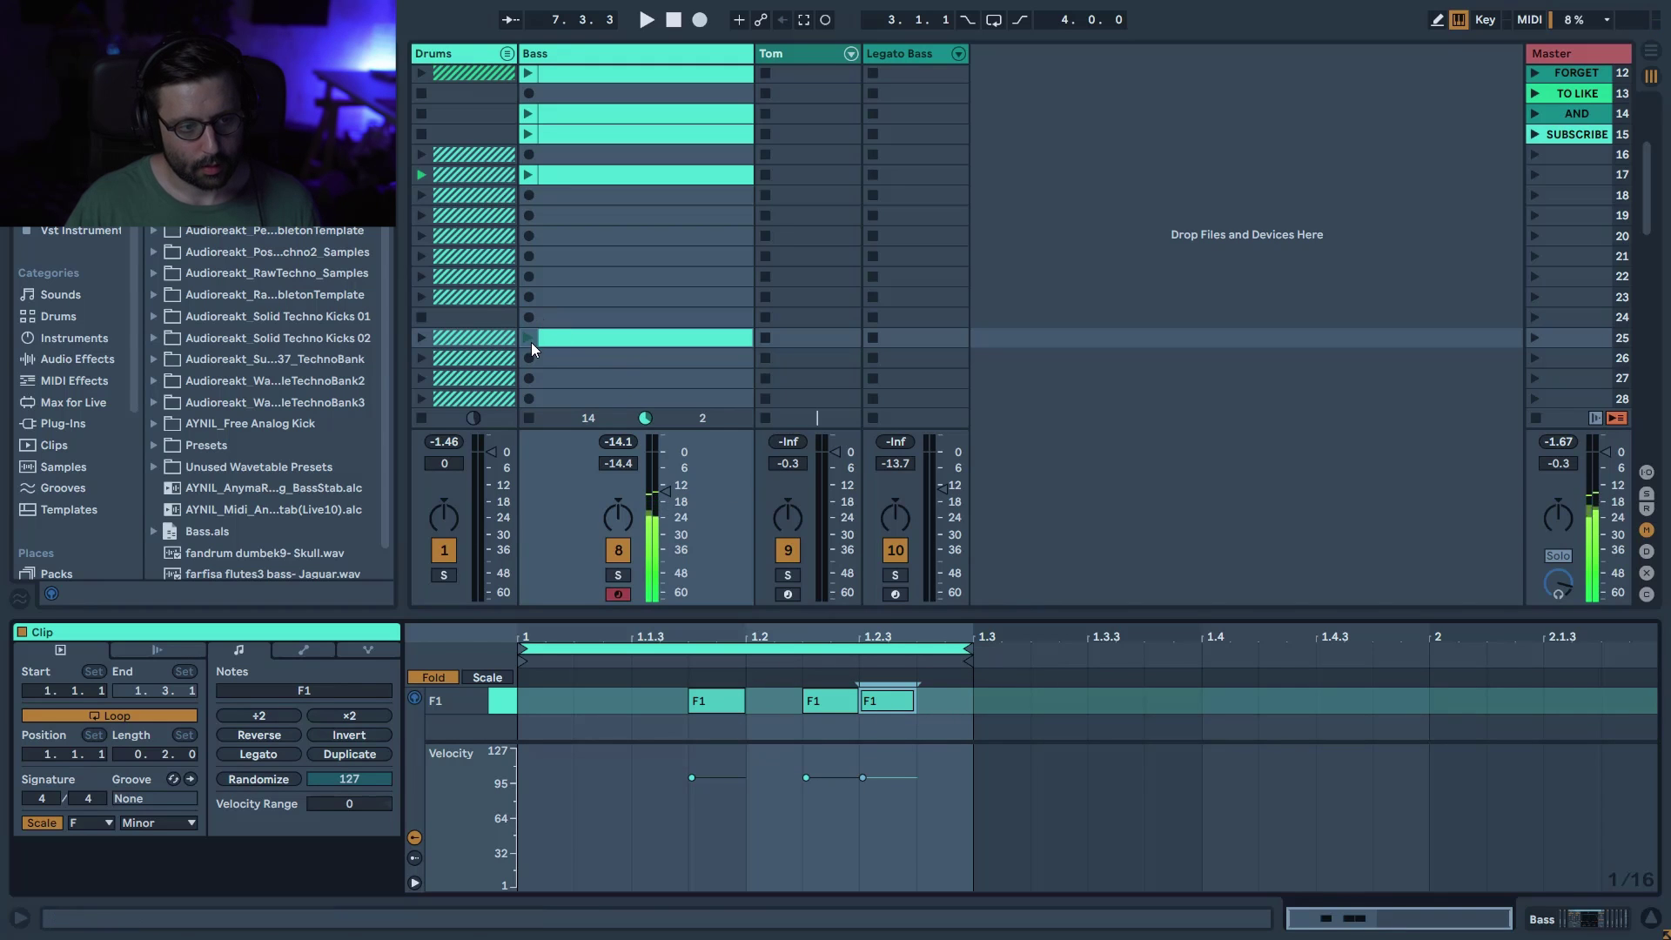
click(1533, 339)
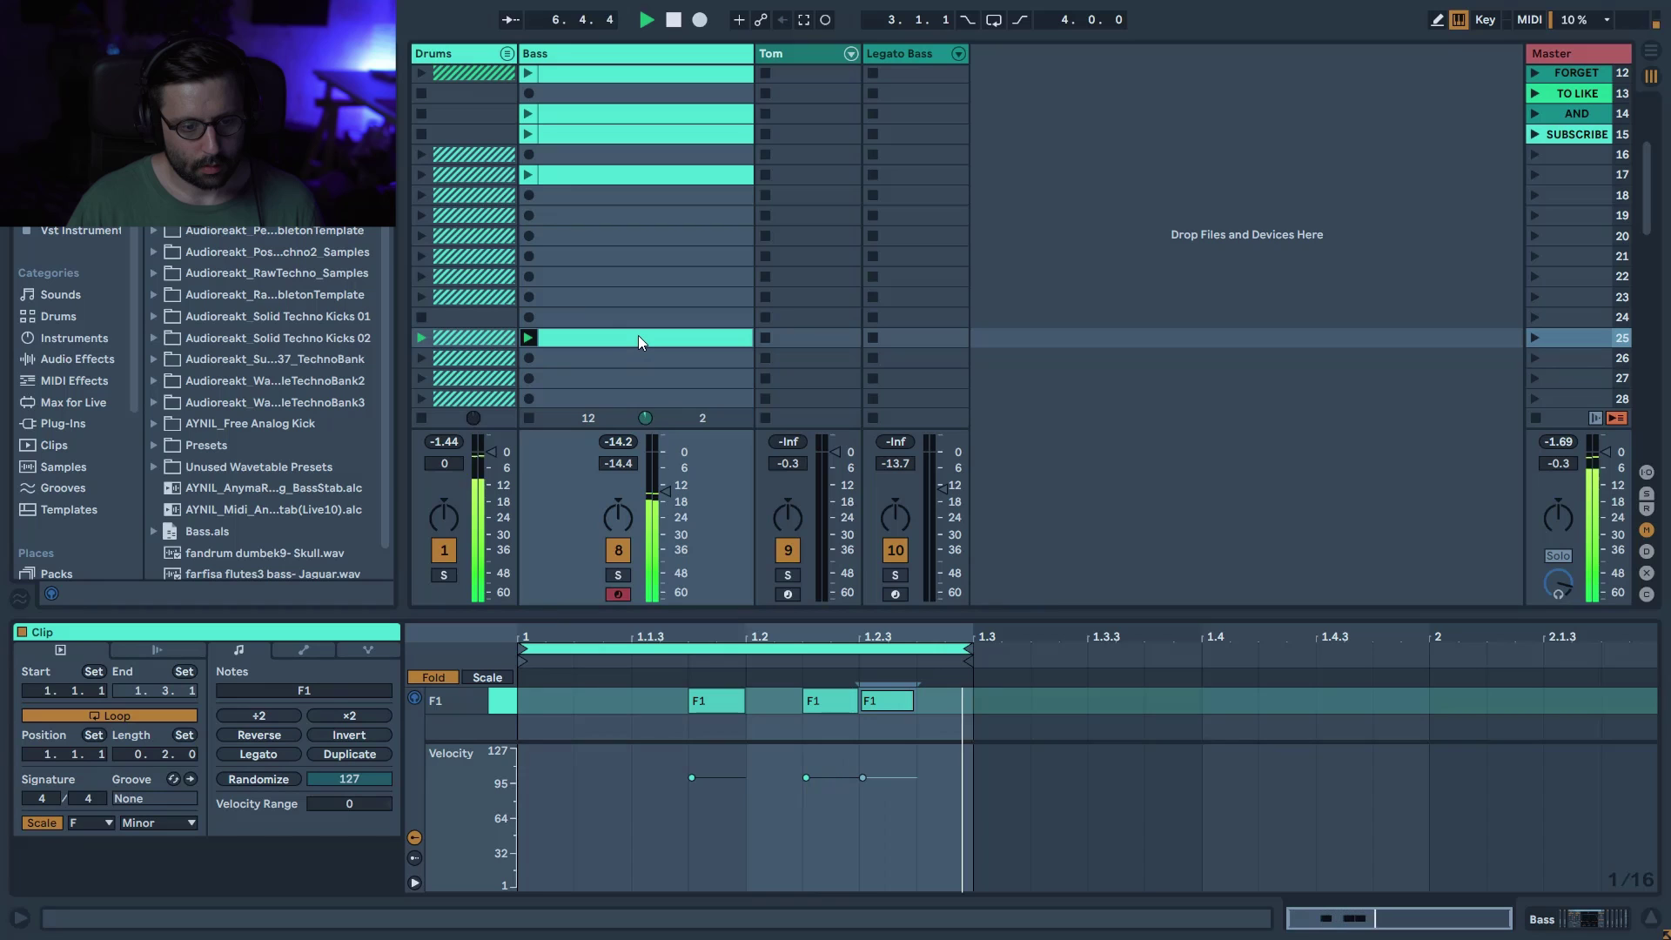
key(space)
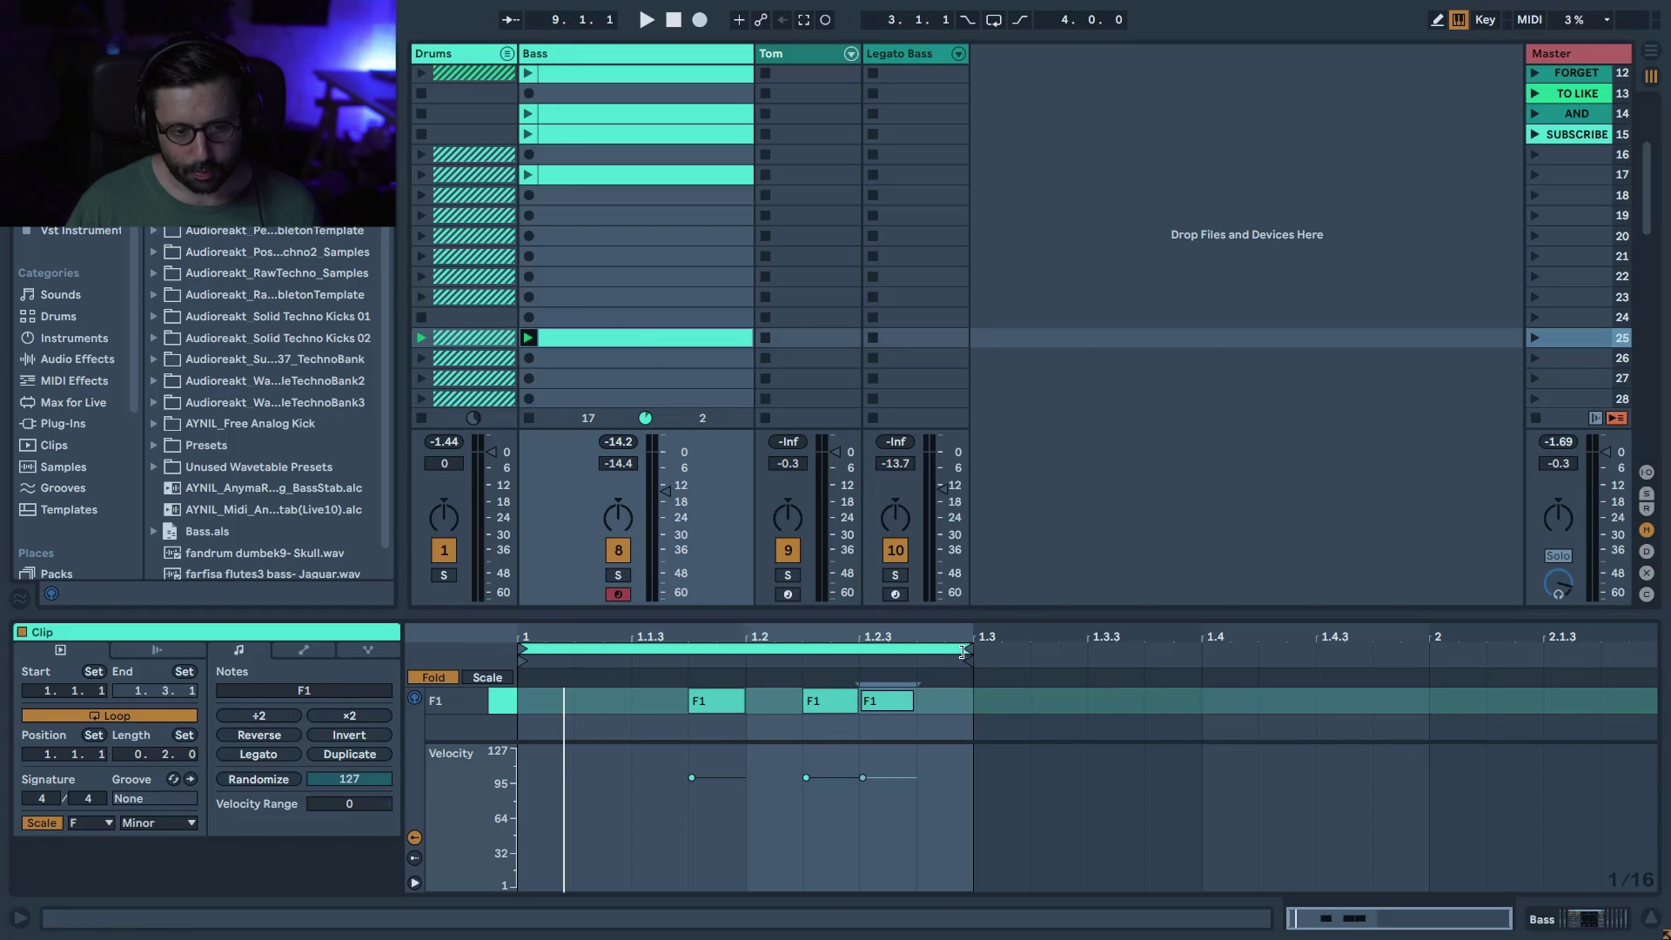
- Extend the loop to bar 2 and move the notes to 1.1.3, about 1.2.4, and 1.3.3
drag(962, 652, 1430, 644)
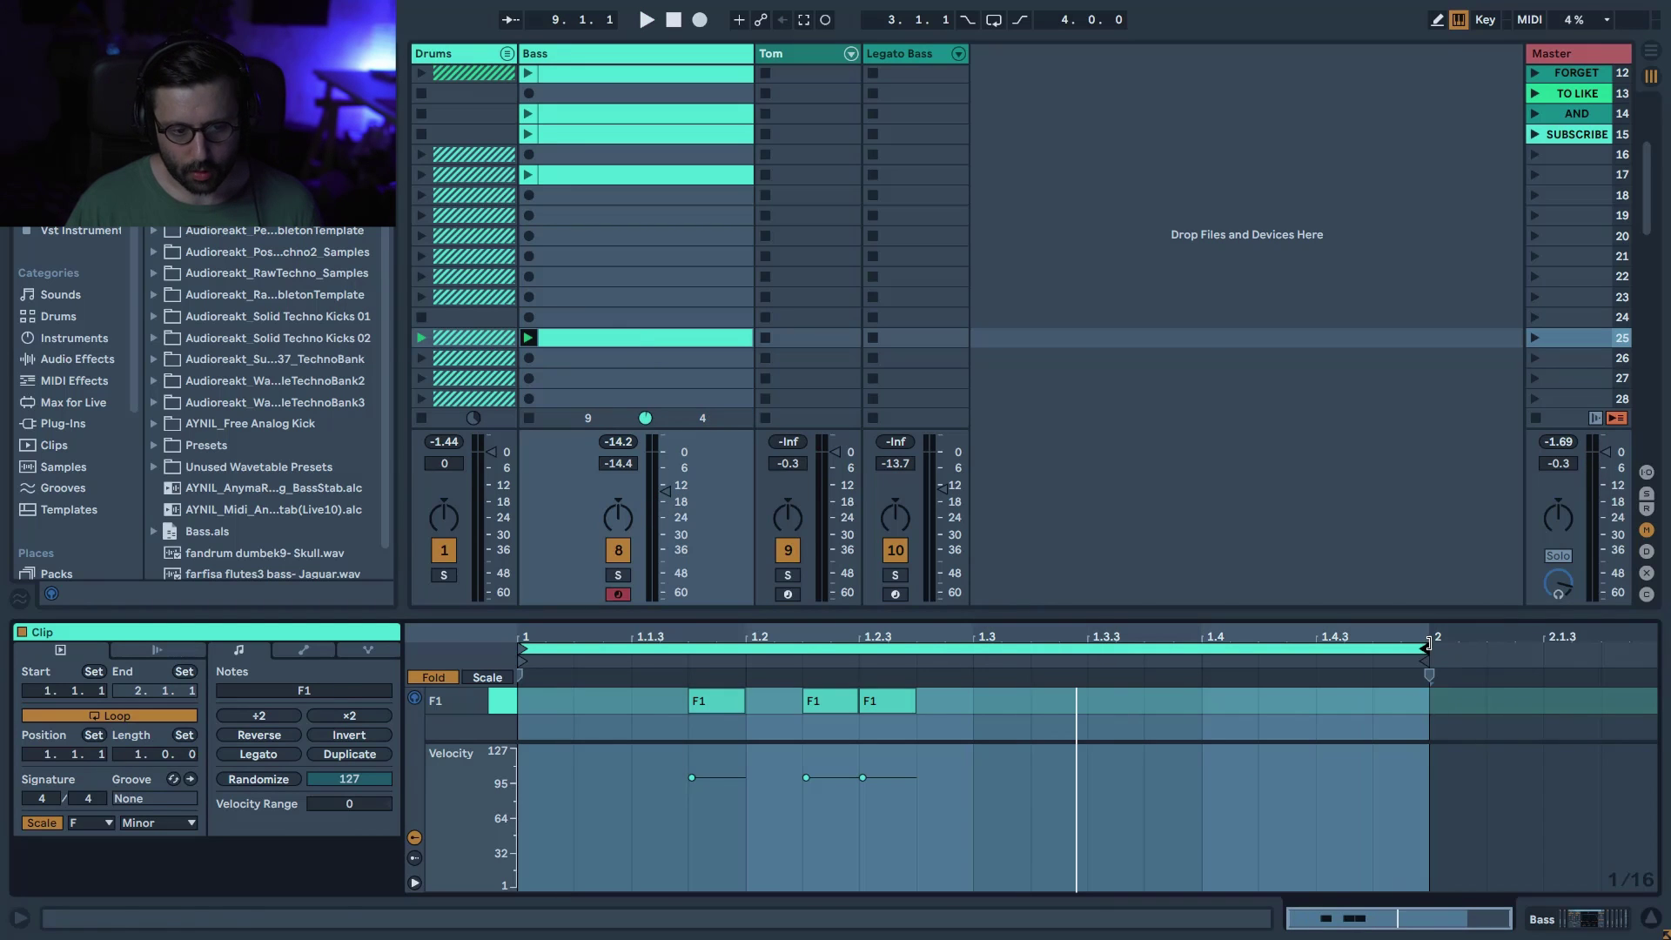
drag(690, 707, 634, 721)
drag(883, 702, 1115, 705)
drag(851, 705, 959, 705)
key(space)
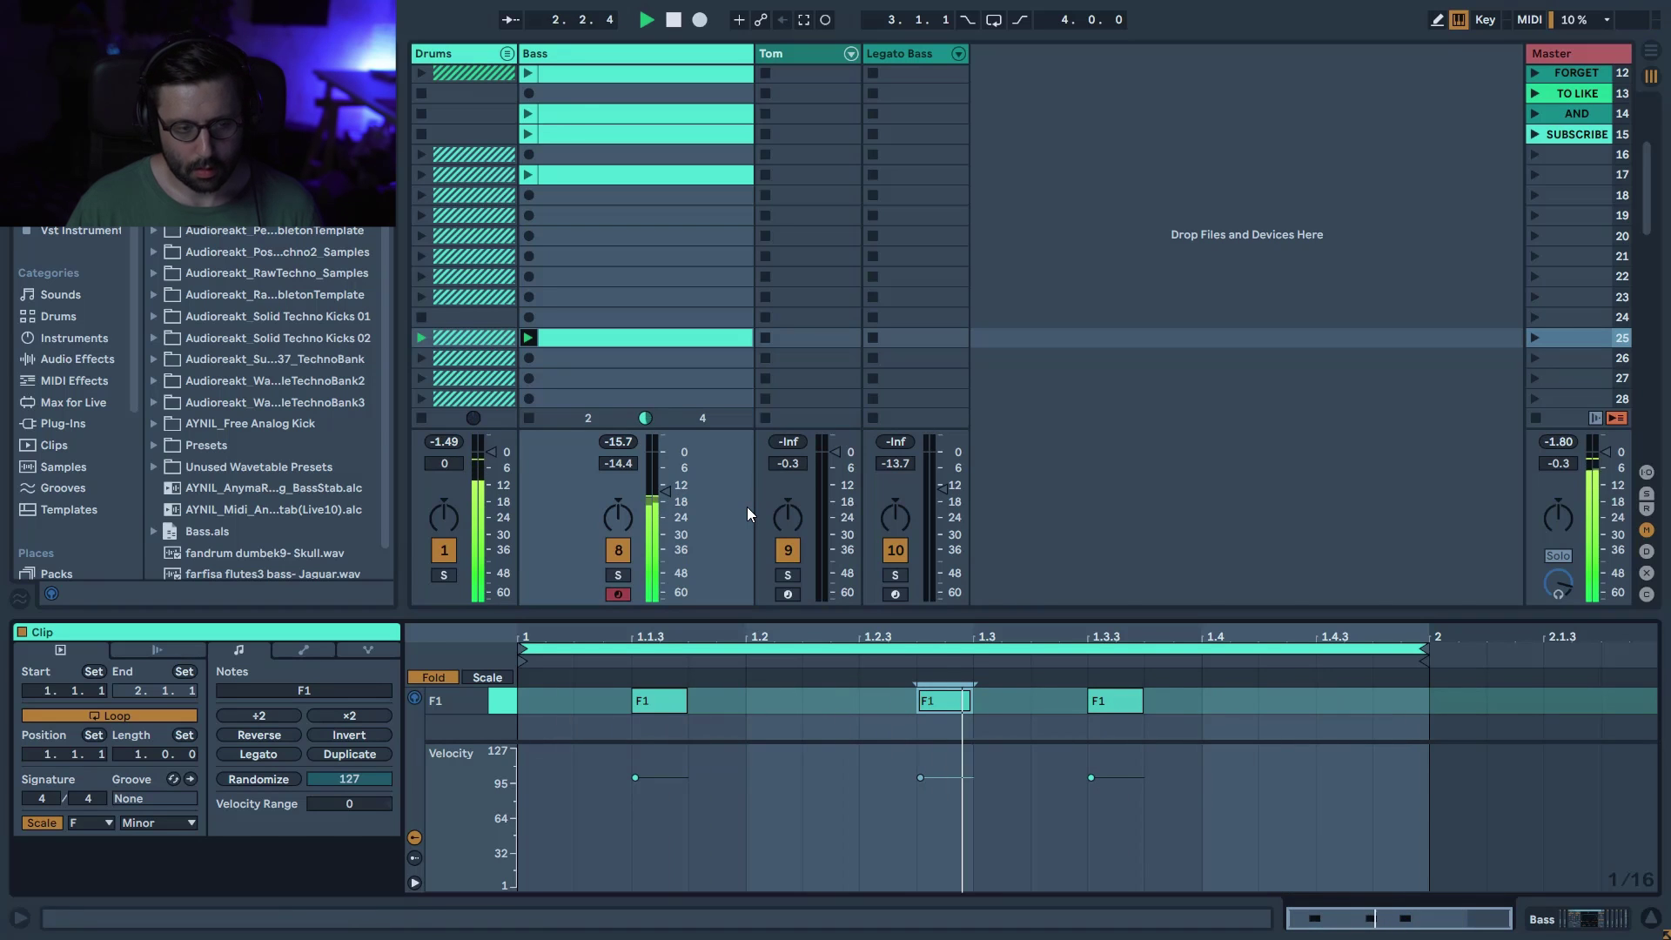
- Turn the Bass Delay off, copy the scene-25 bass clip to Tom, and lower Tom to -9.0 dB
click(555, 54)
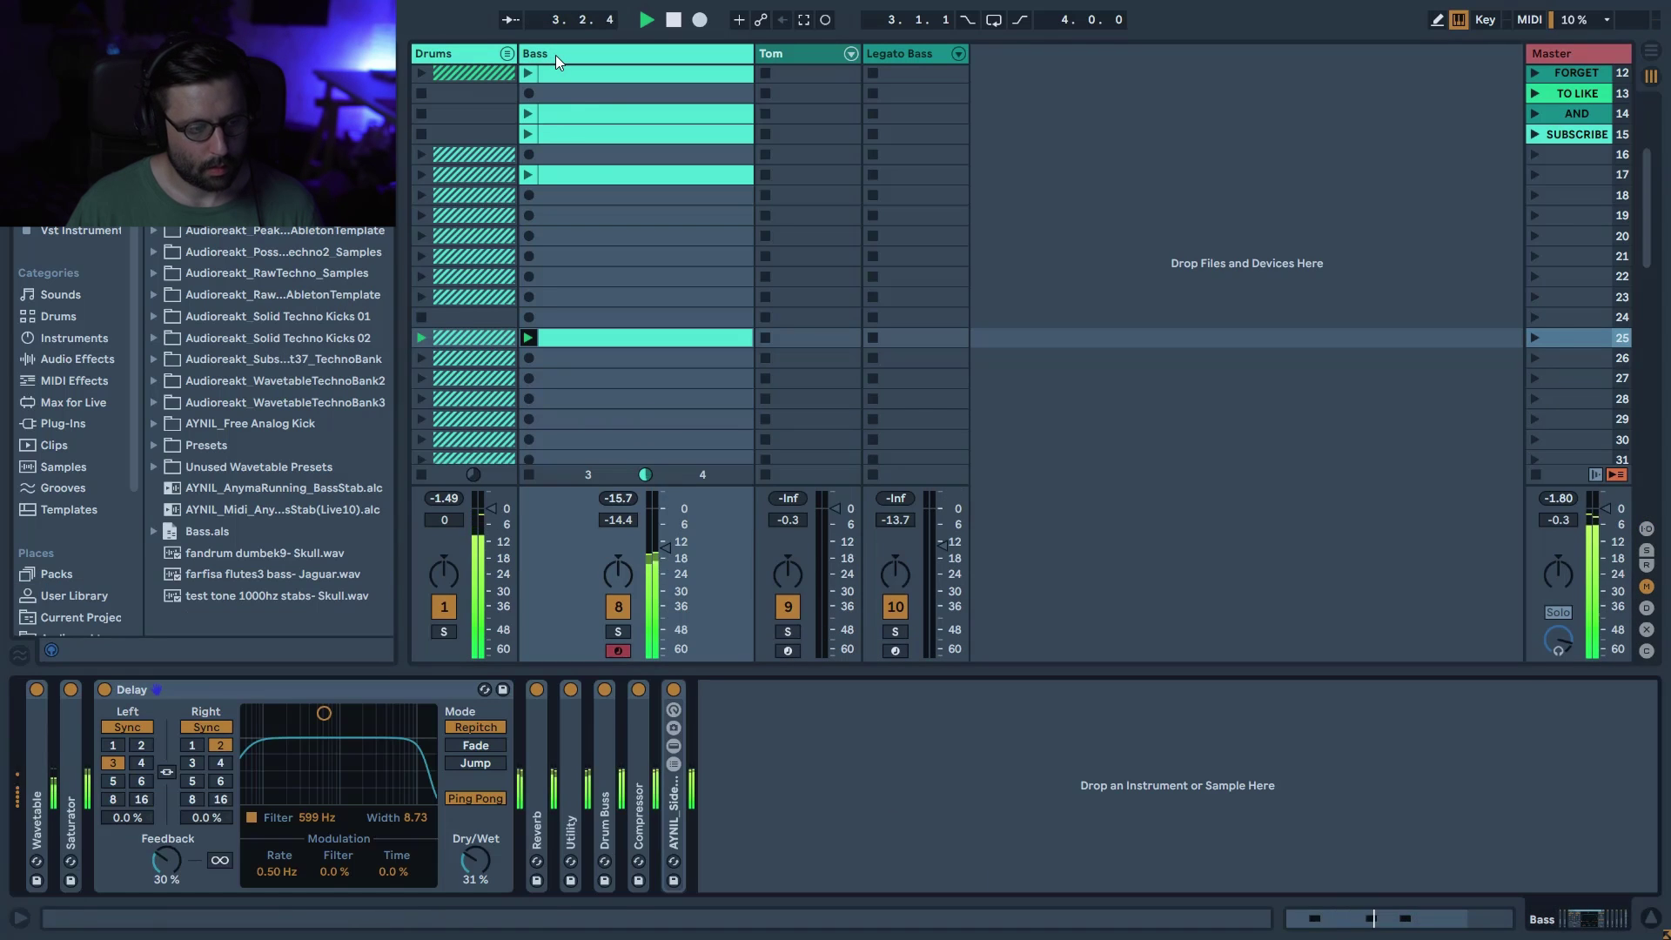
click(103, 692)
key(space)
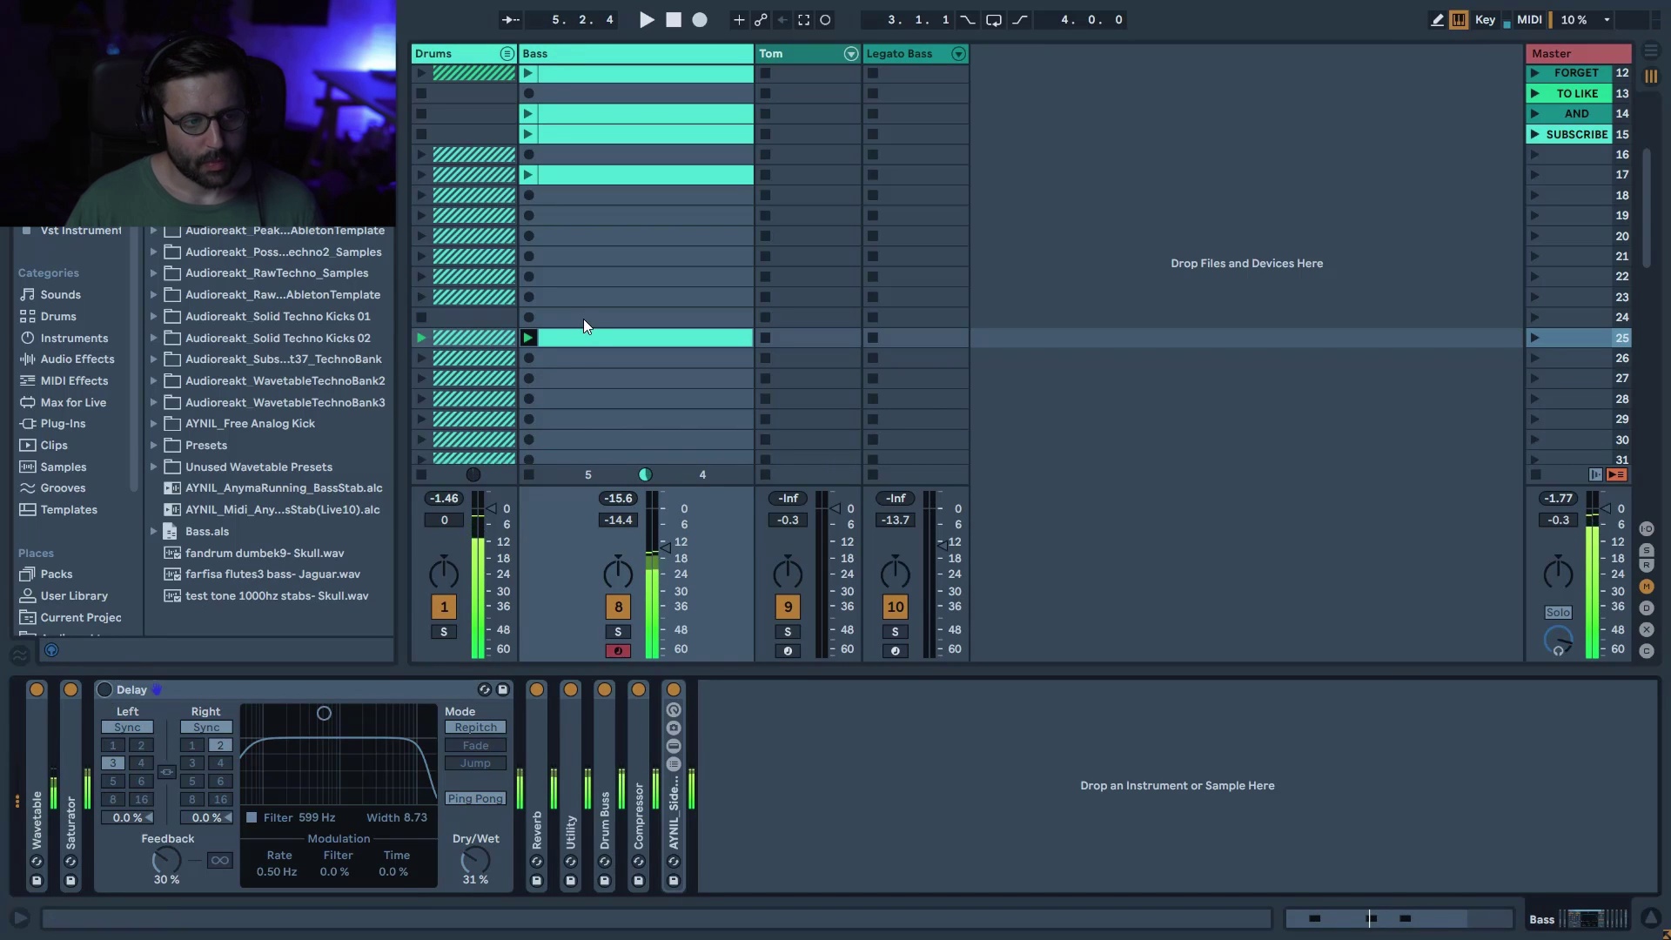
drag(582, 336, 820, 337)
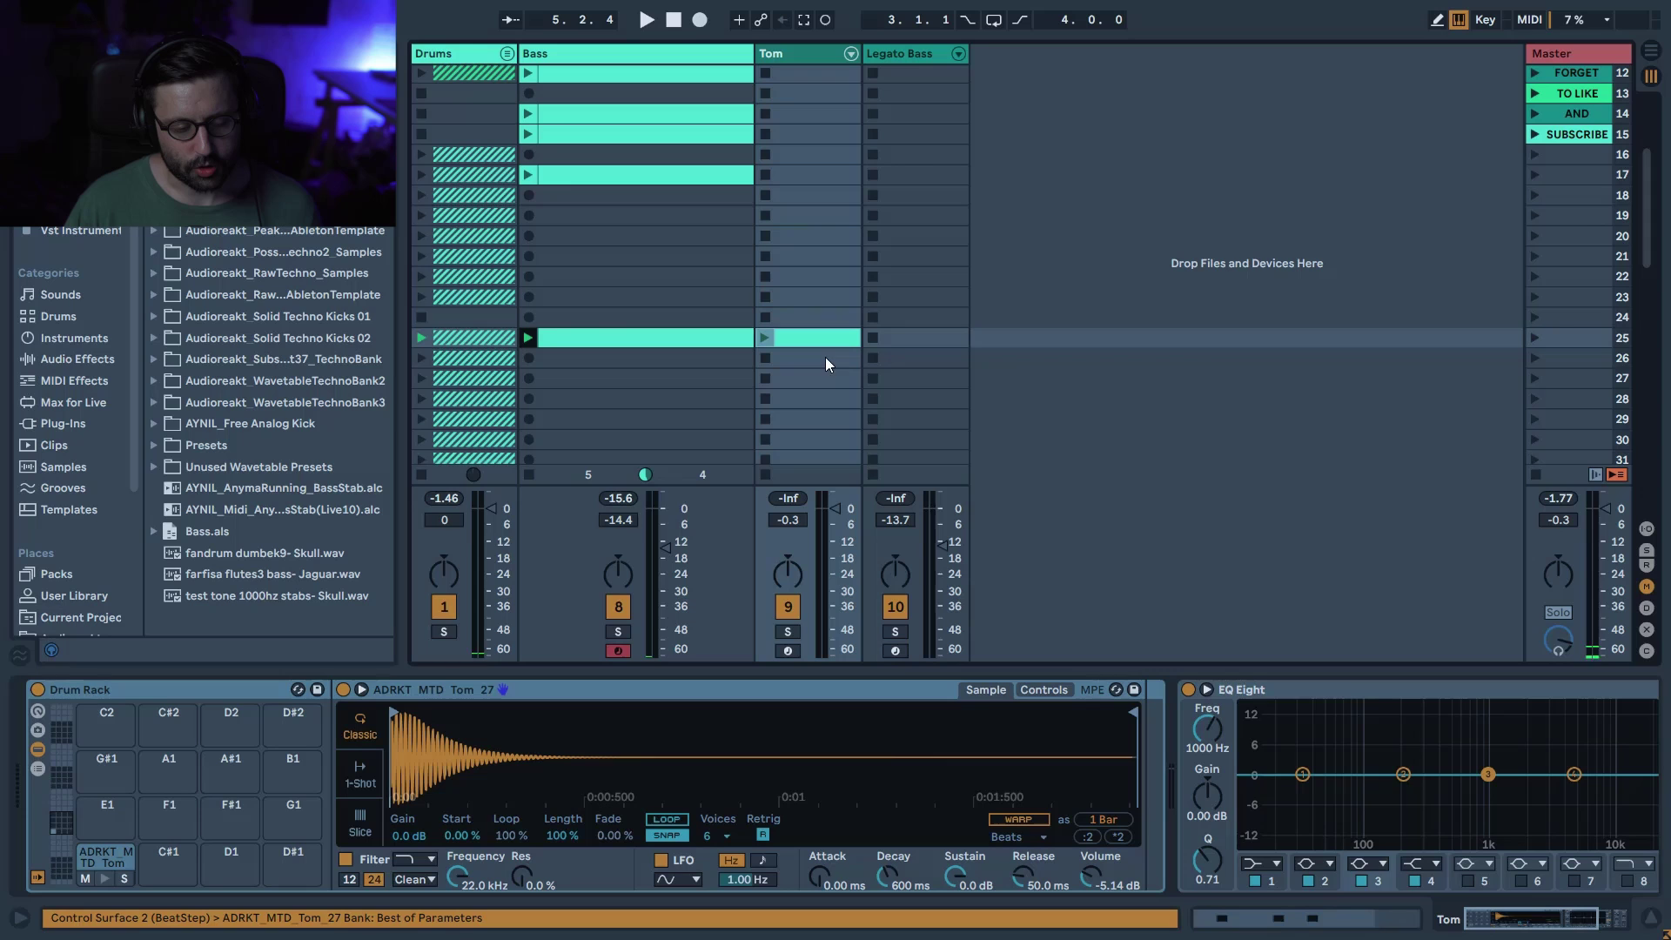
key(space)
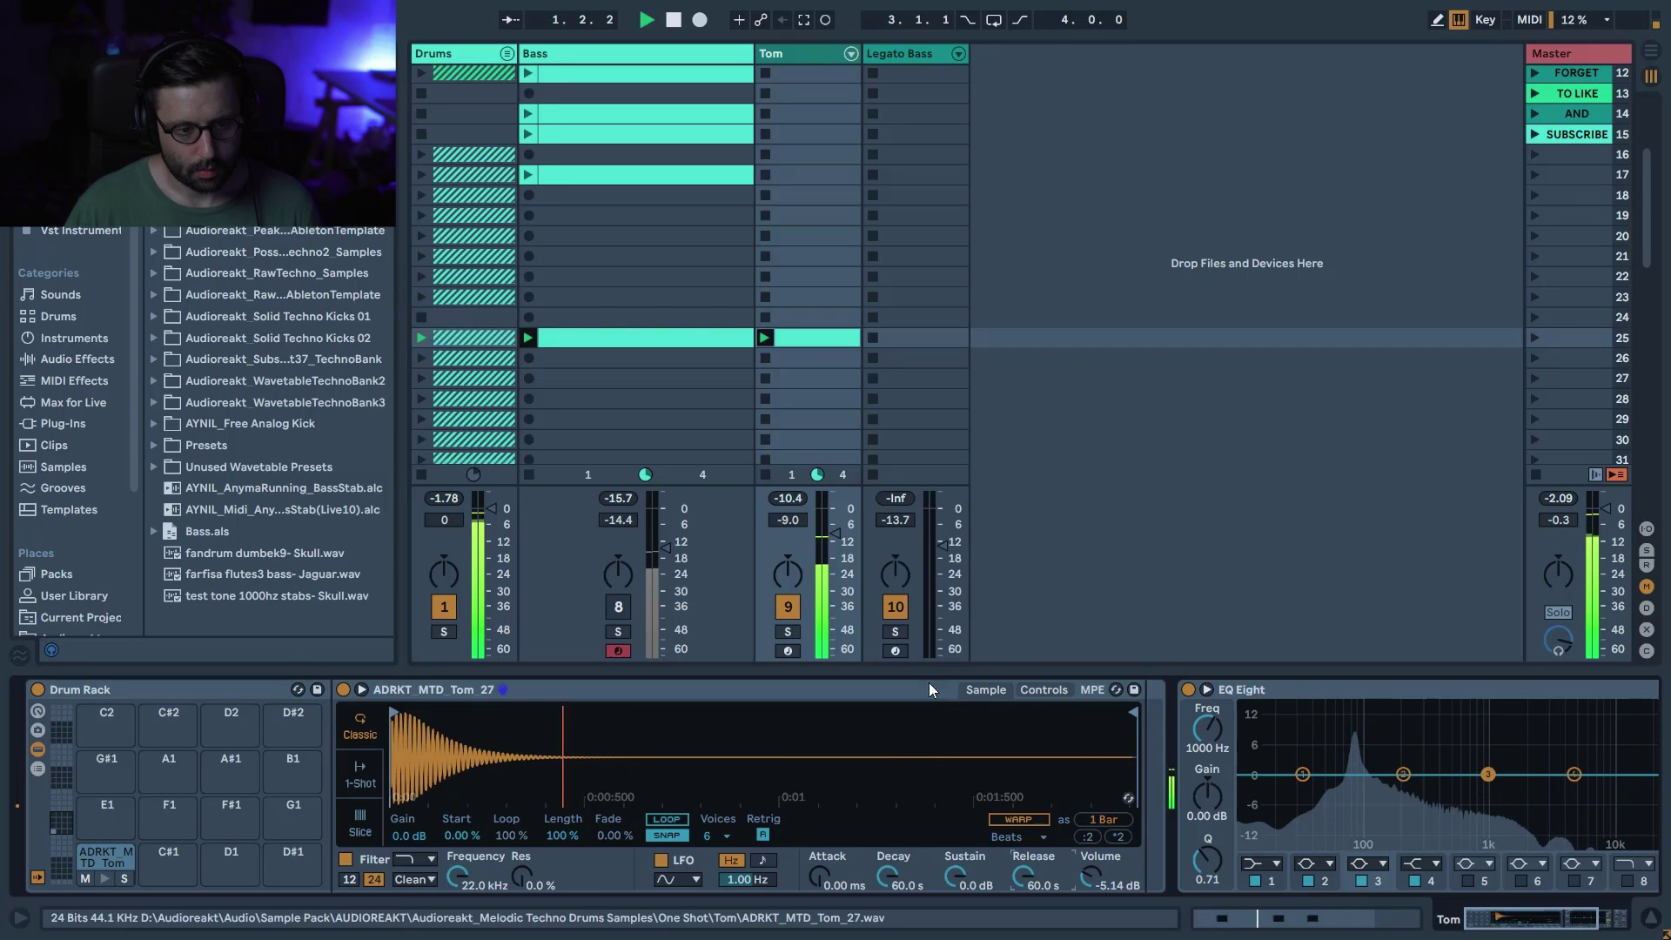
drag(836, 509, 841, 534)
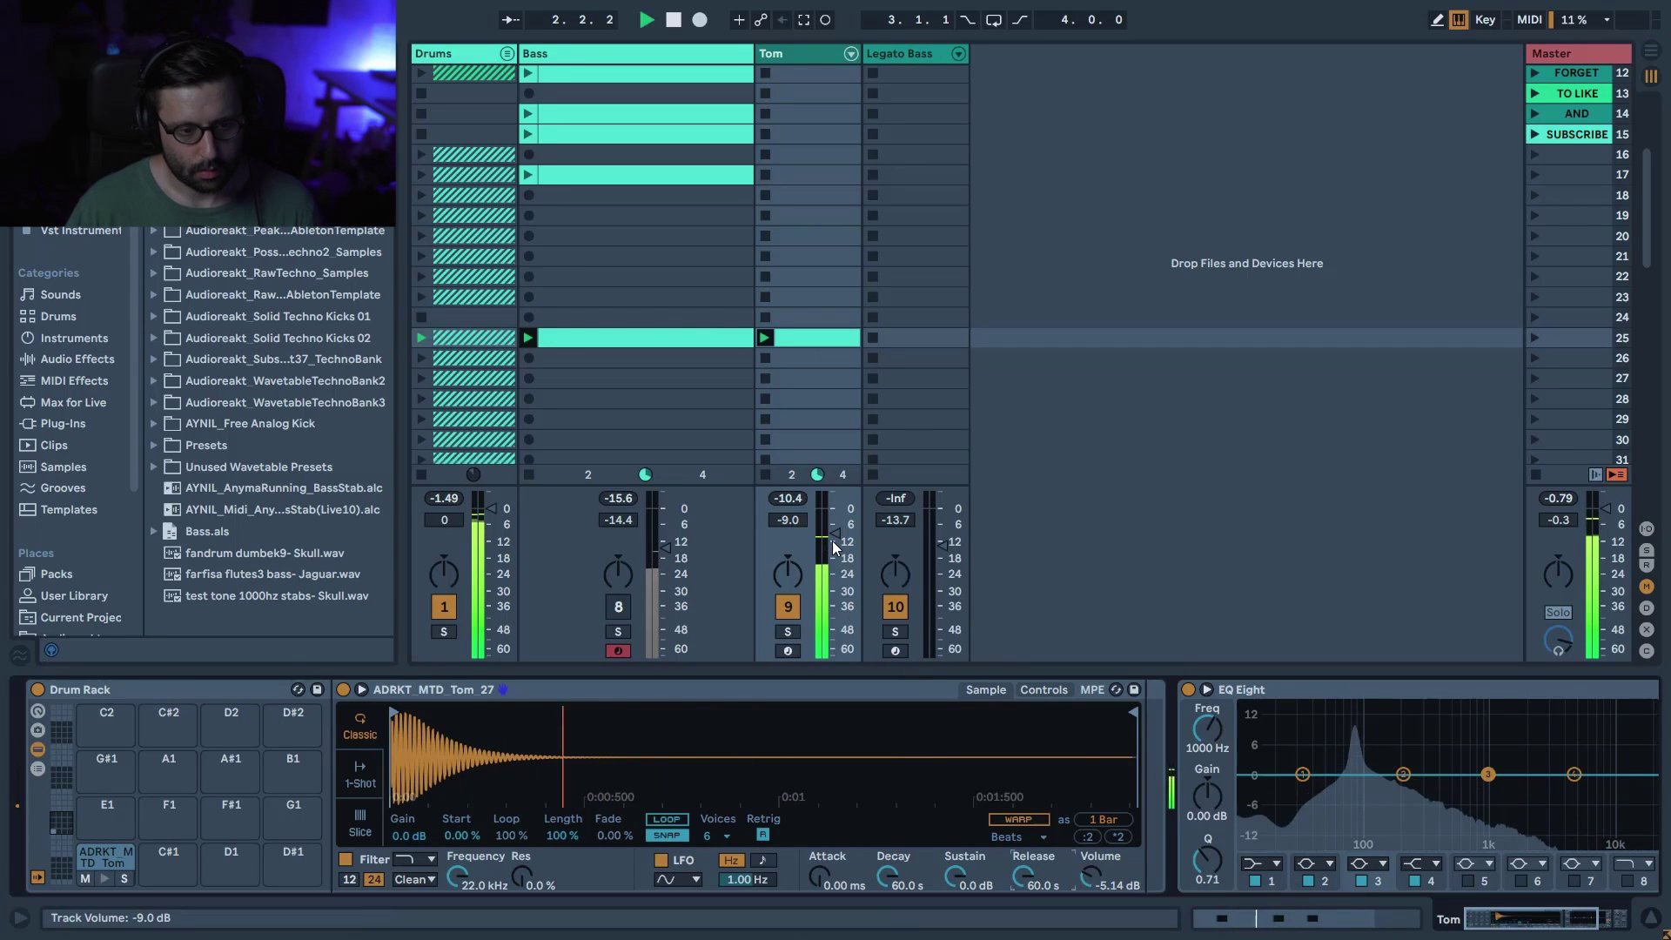
- Move the Legato Bass clip from row 38 into scene 25 and launch it
scroll(929, 216, down, 6)
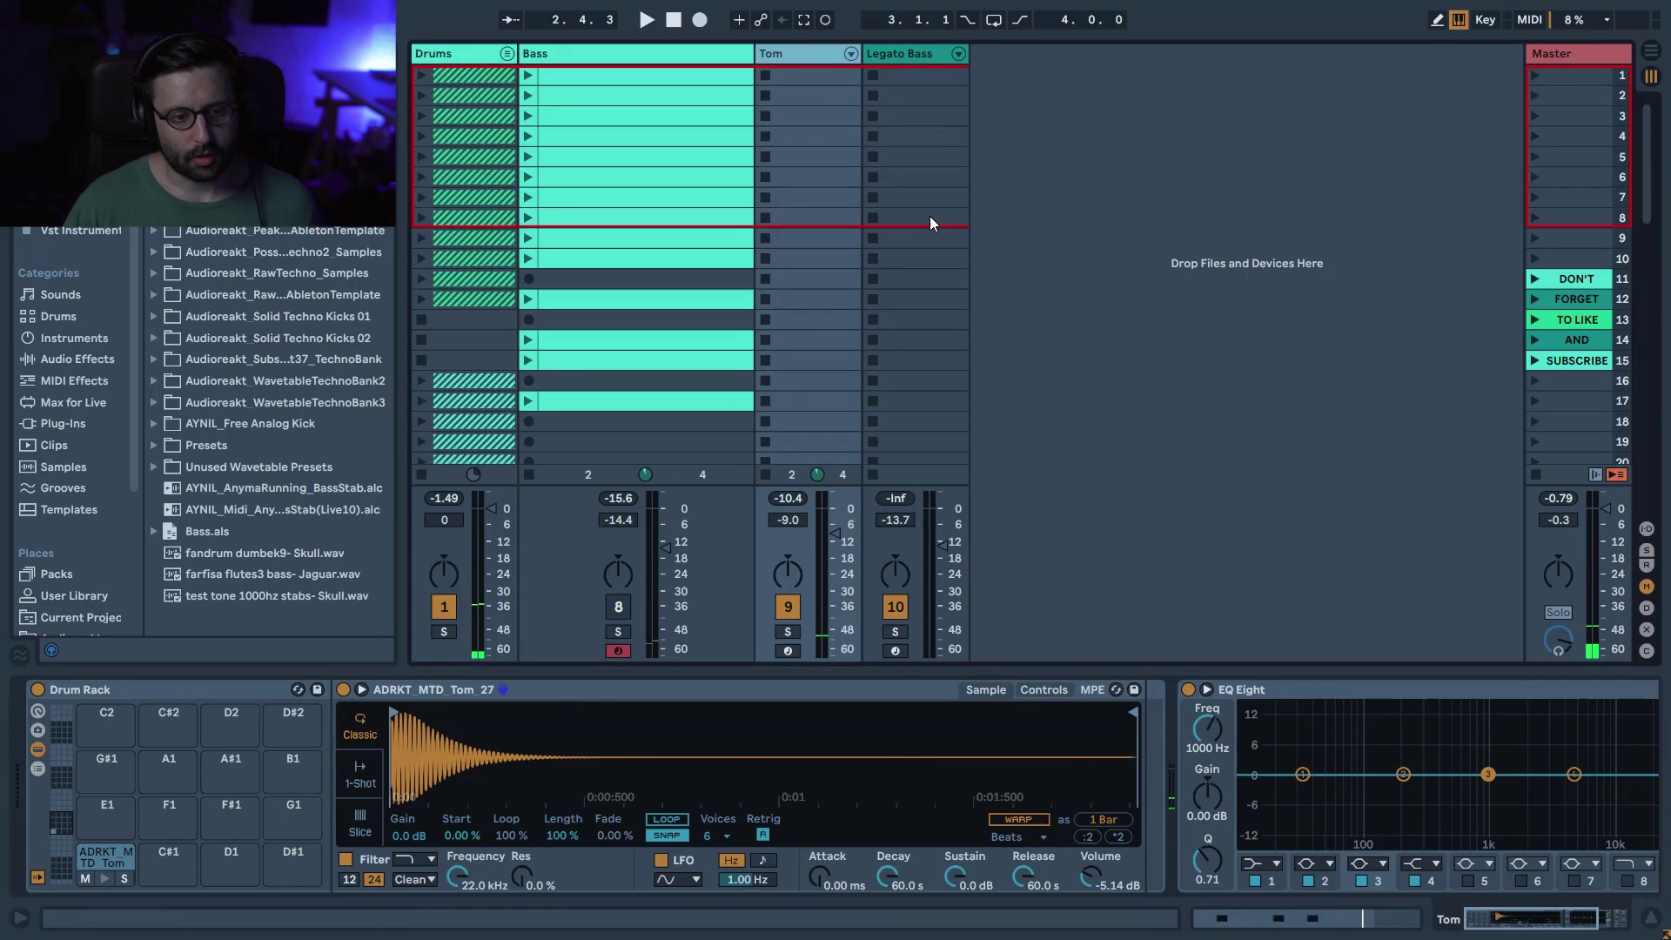
scroll(935, 234, up, 1)
drag(901, 388, 902, 210)
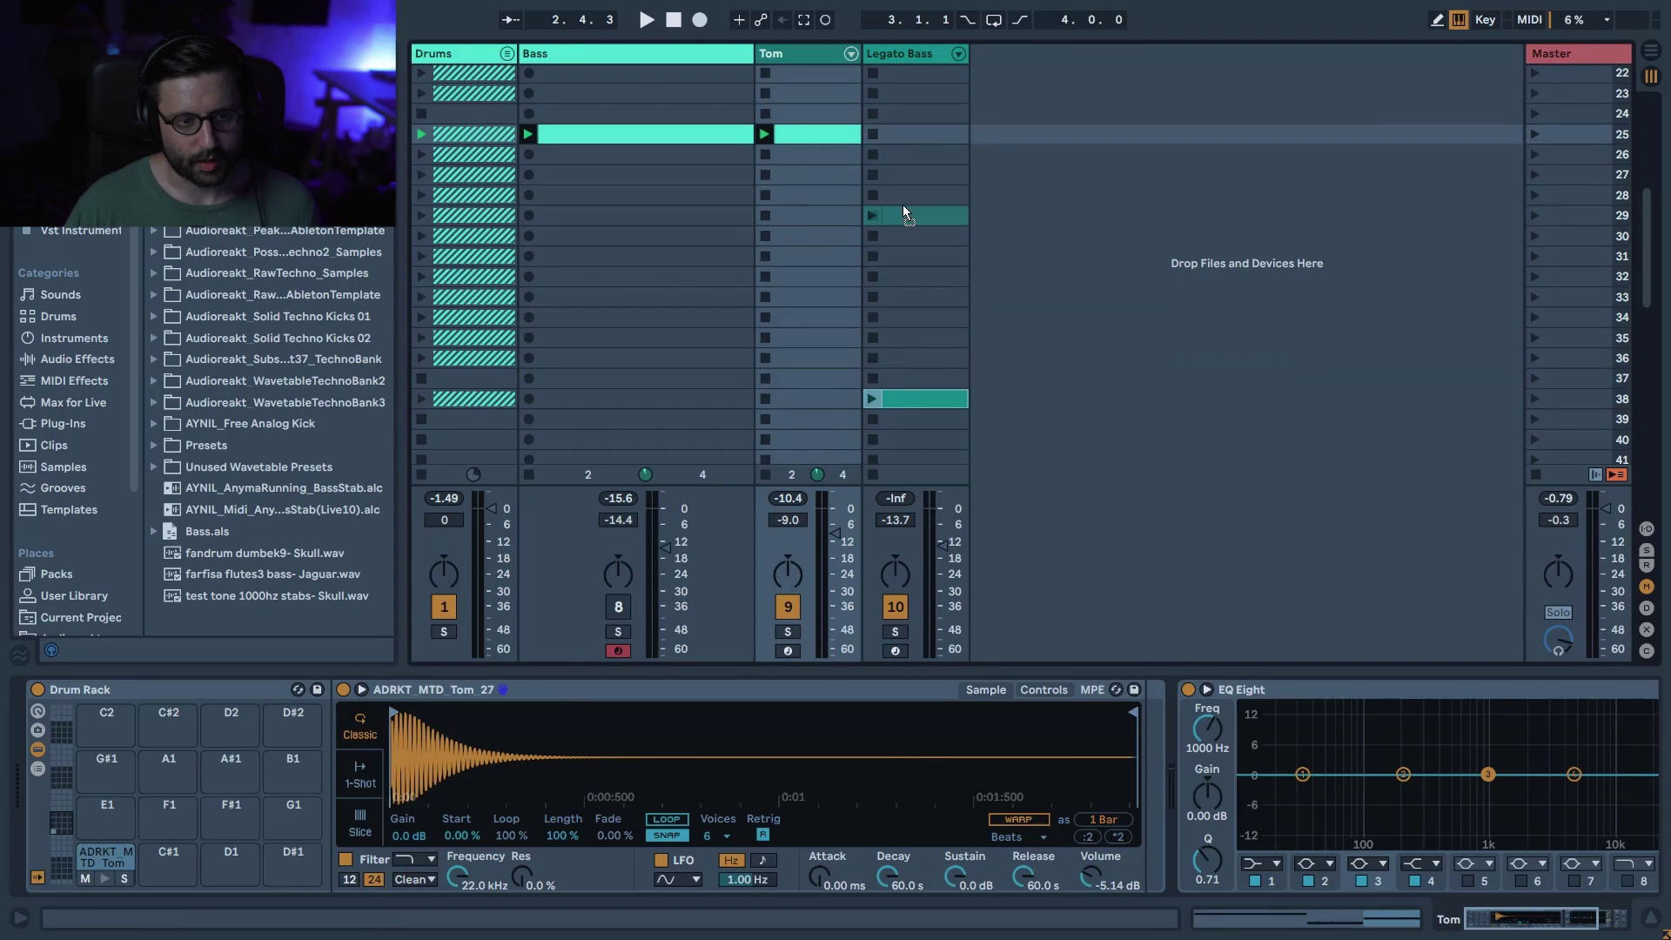
drag(908, 148, 908, 137)
scroll(866, 237, up, 3)
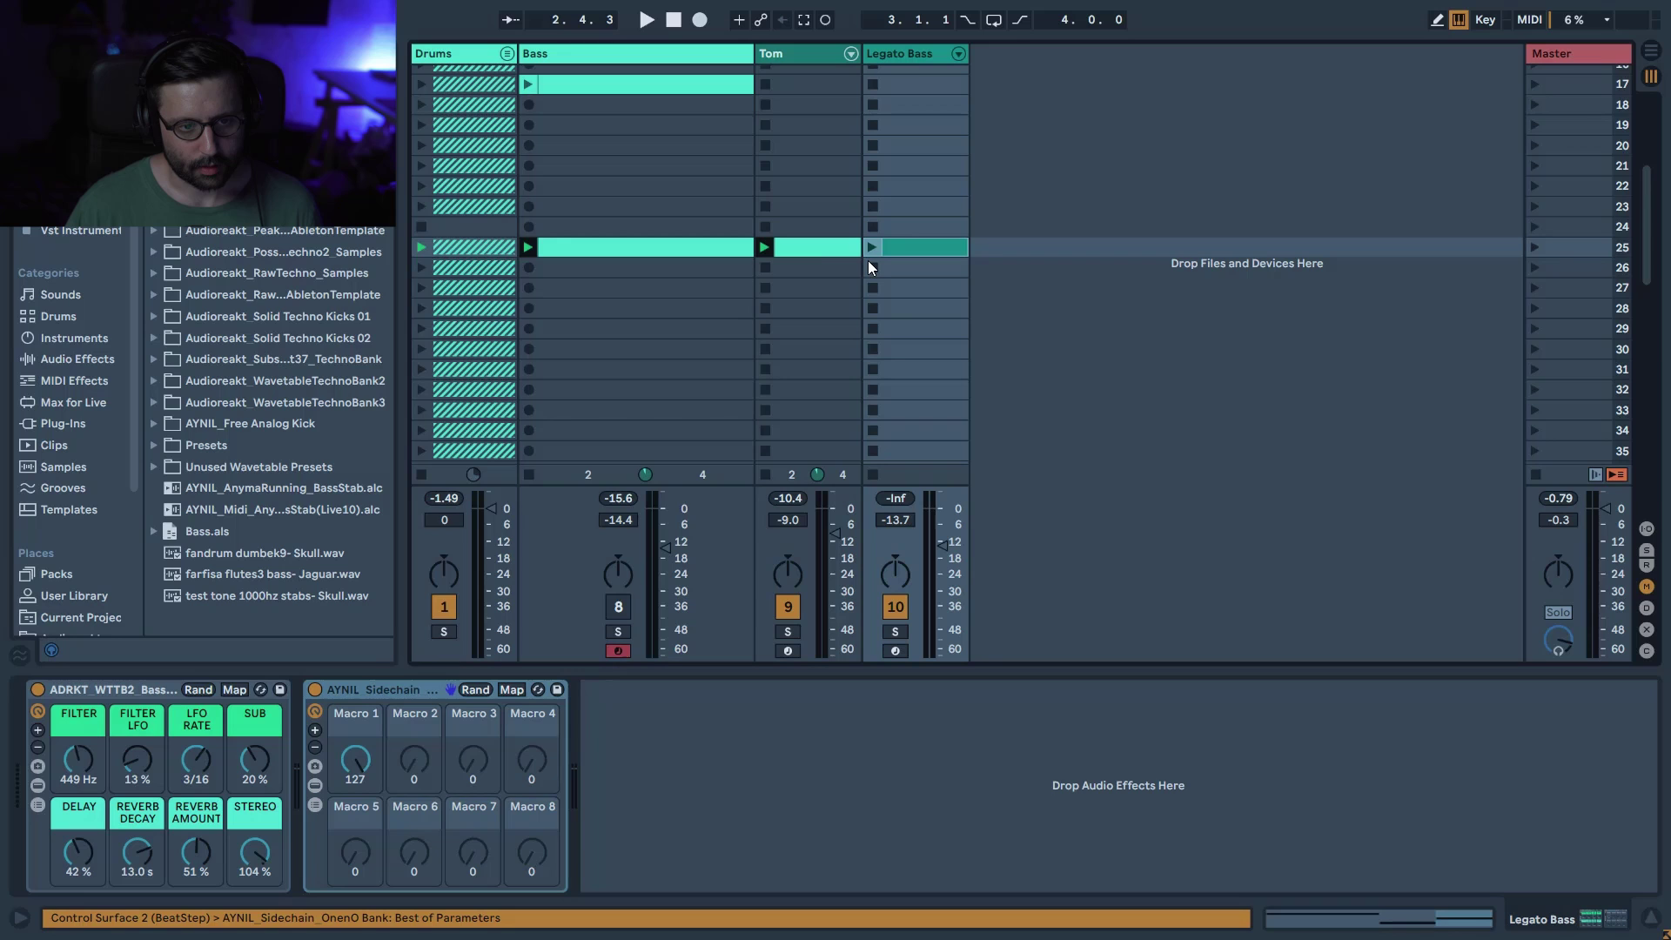
click(872, 248)
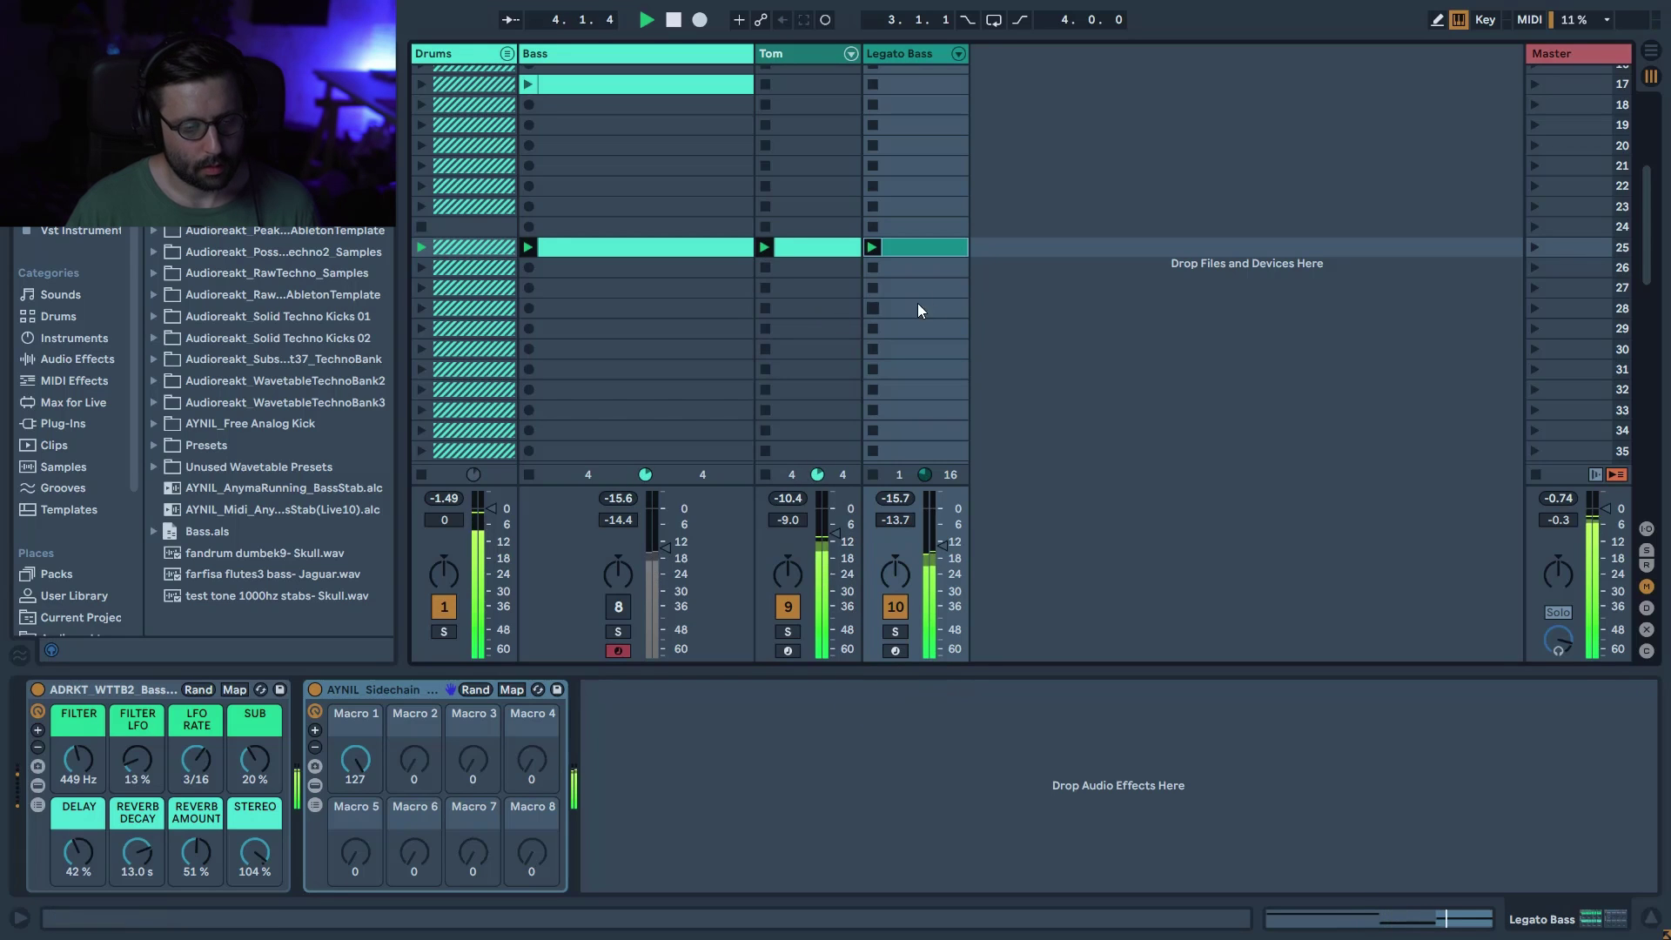
- Add tom hits at 1.2 and 1.4, move one to 1.2.3, and lower Tom to -14.4 dB
double_click(814, 247)
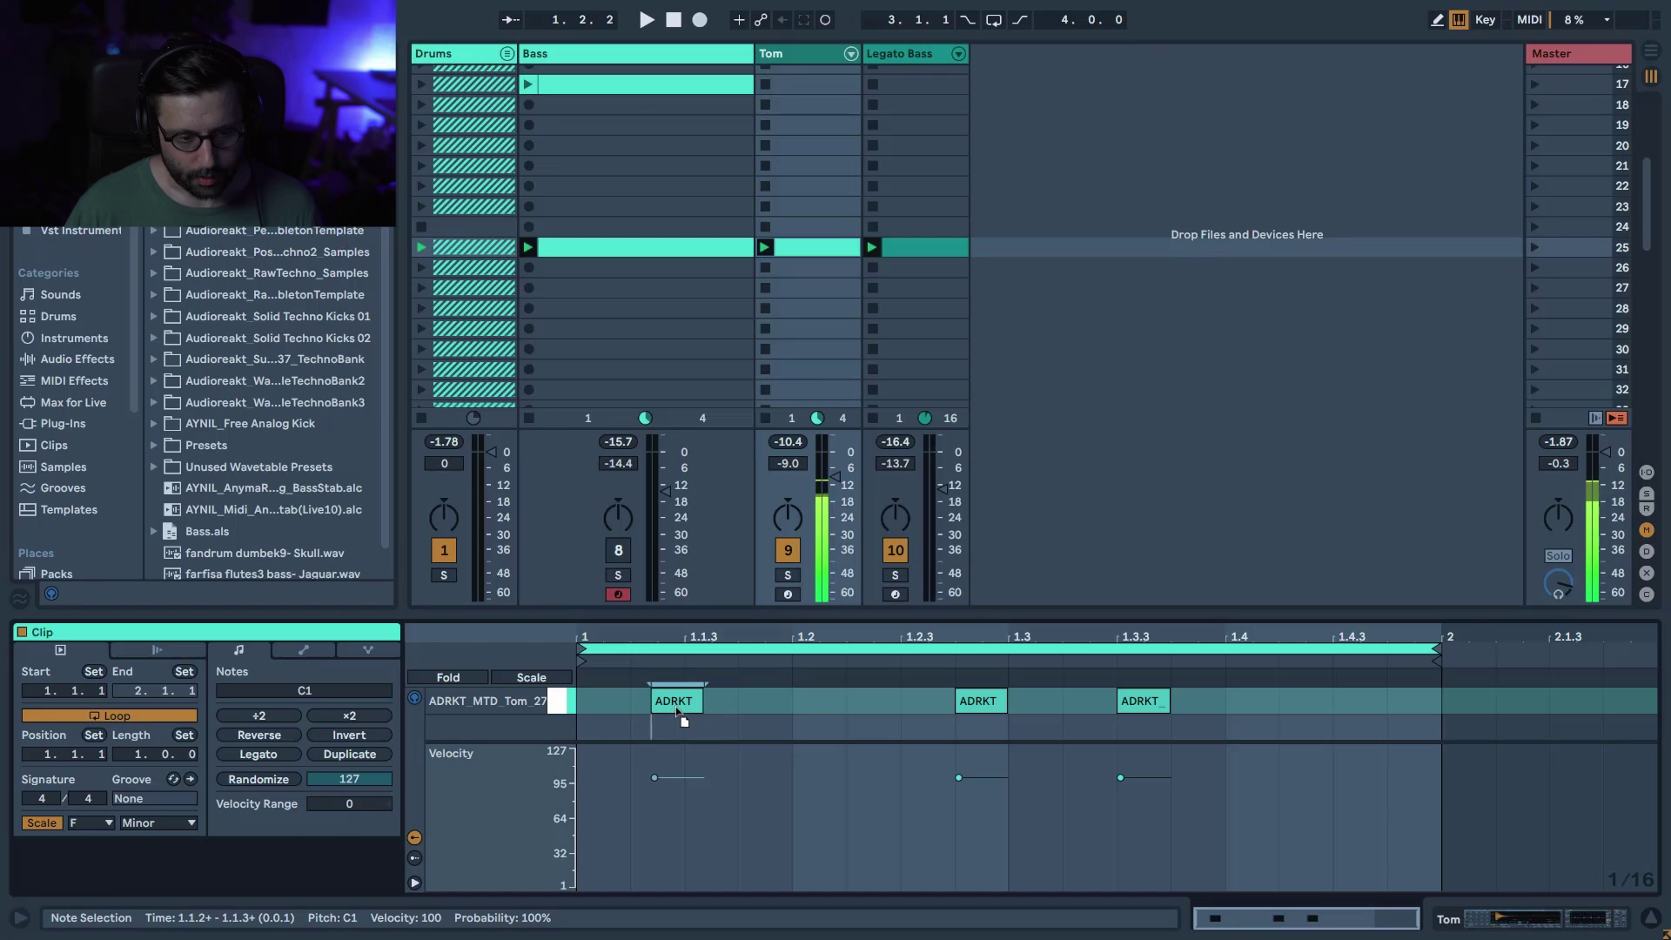
click(661, 705)
click(825, 704)
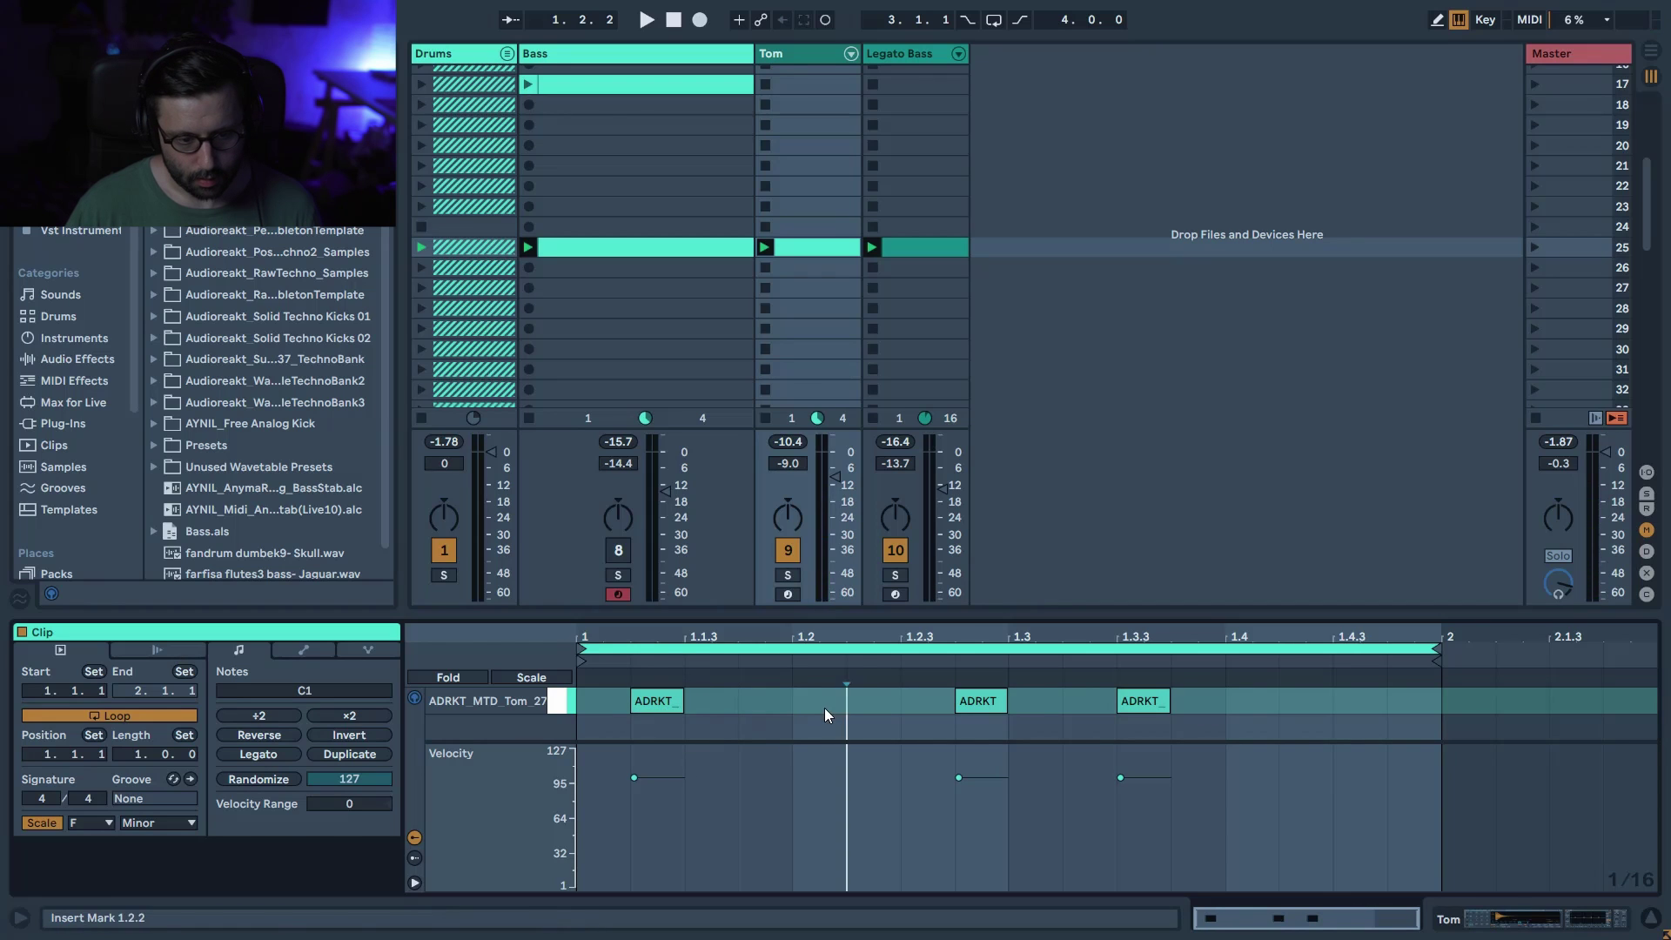
double_click(818, 701)
drag(970, 701, 916, 714)
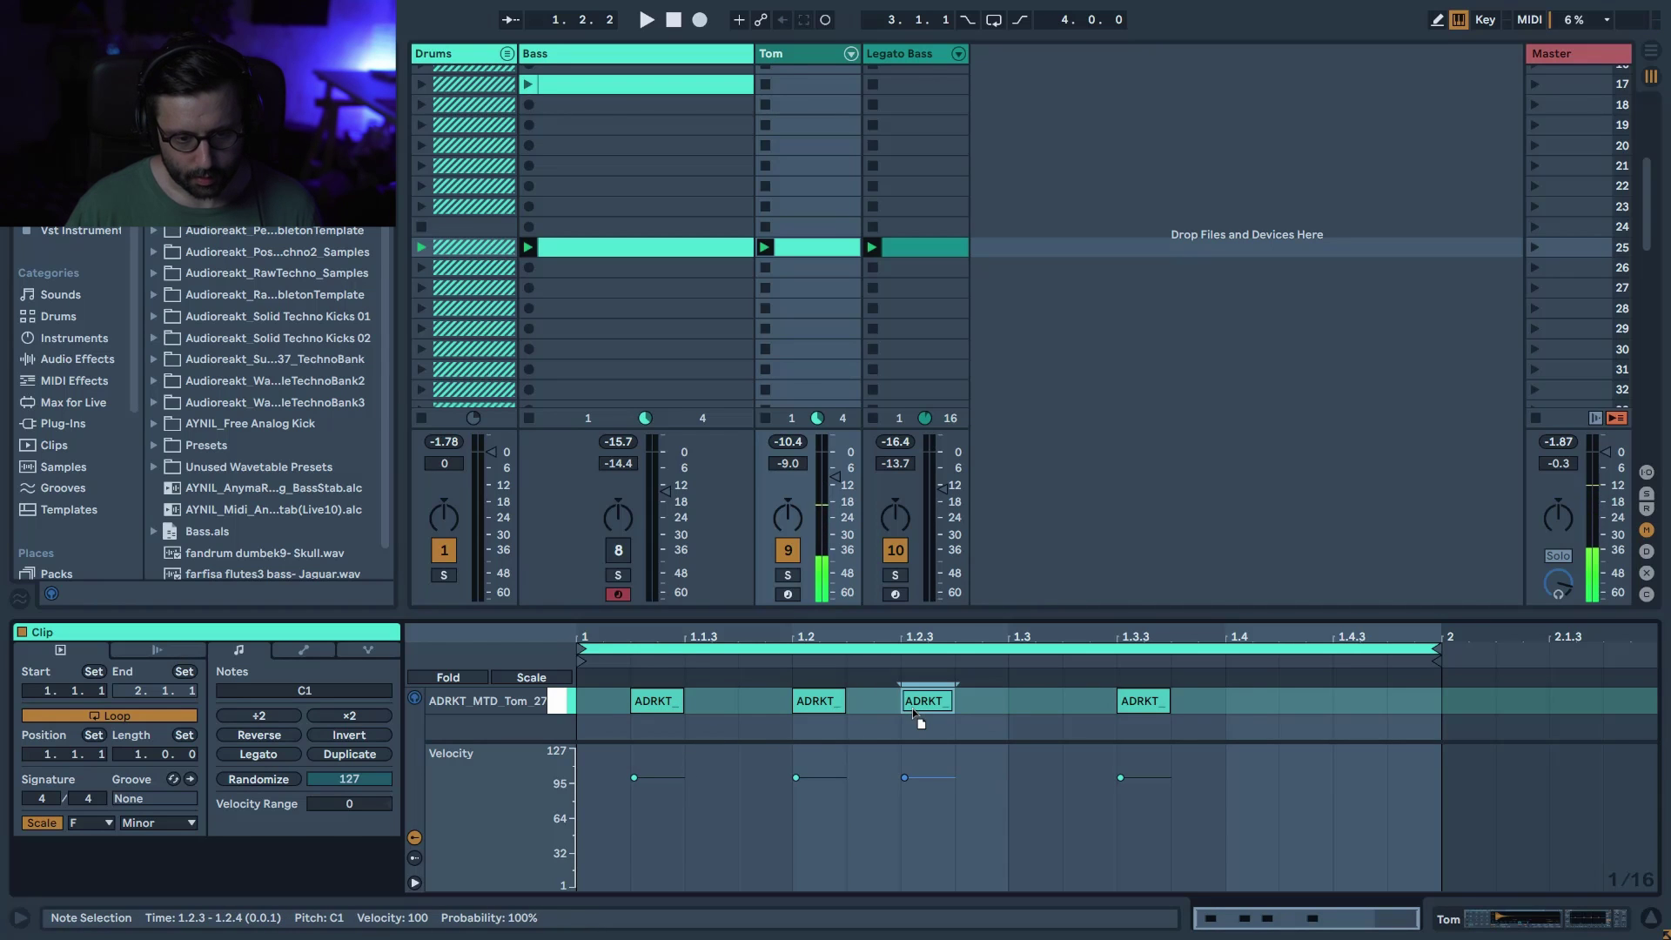
double_click(1241, 700)
key(space)
drag(833, 478, 836, 502)
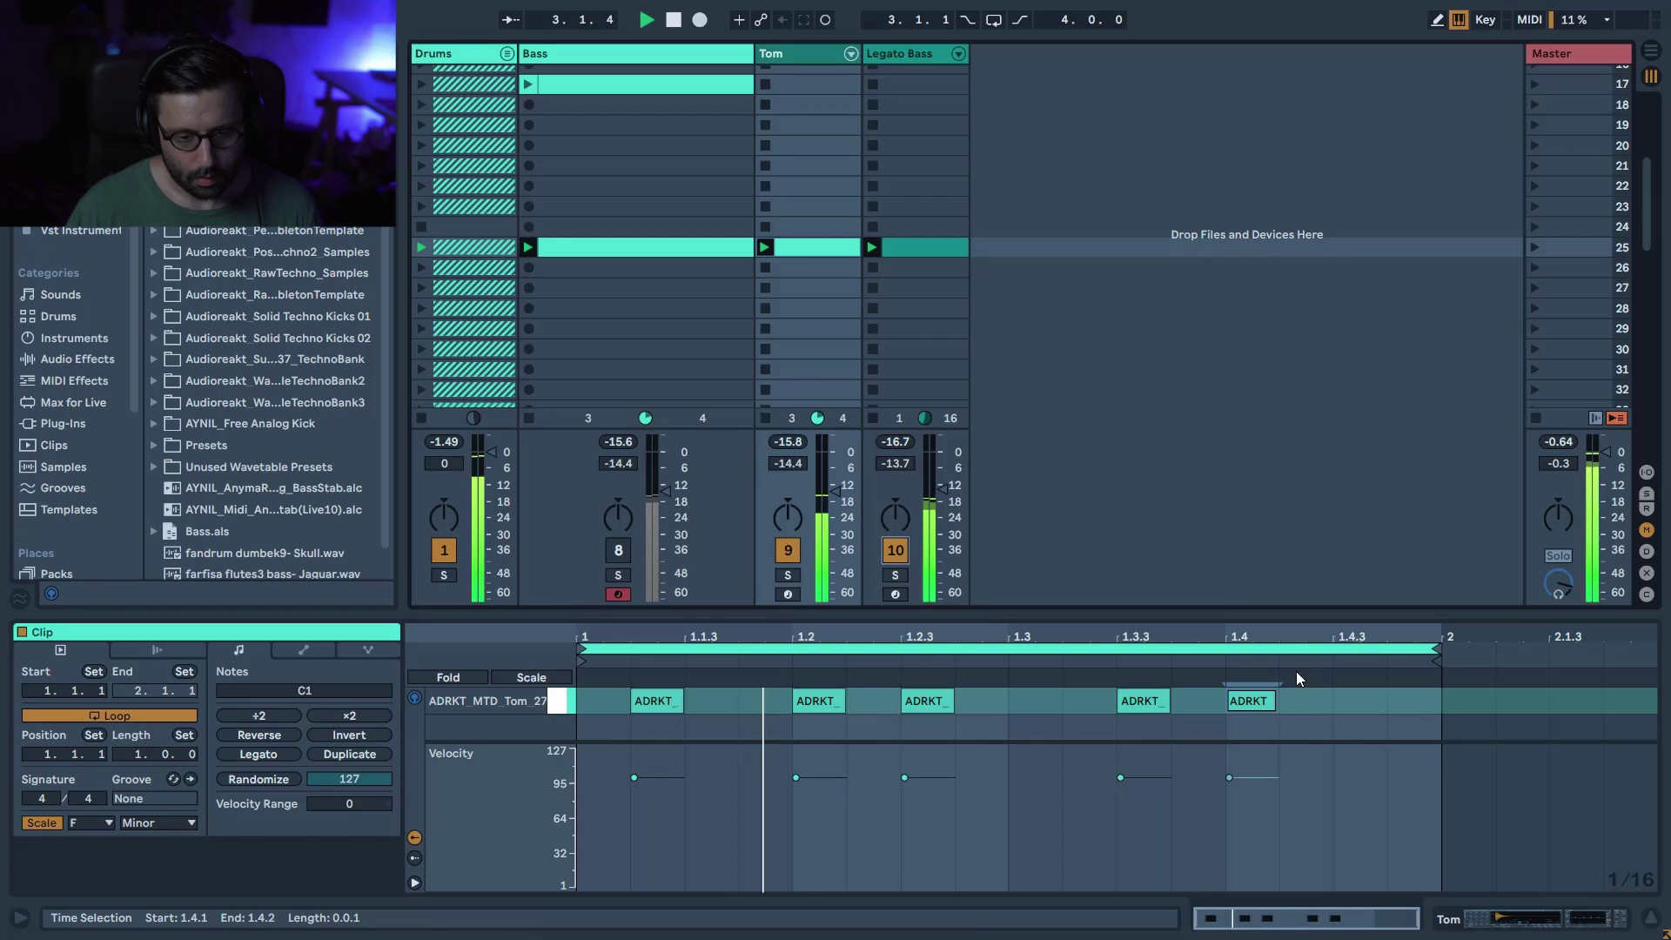
- Shift the 1.2 tom hit to 1.1.4 and copy the pattern to the Bass track at scene 28
click(822, 701)
key(Right)
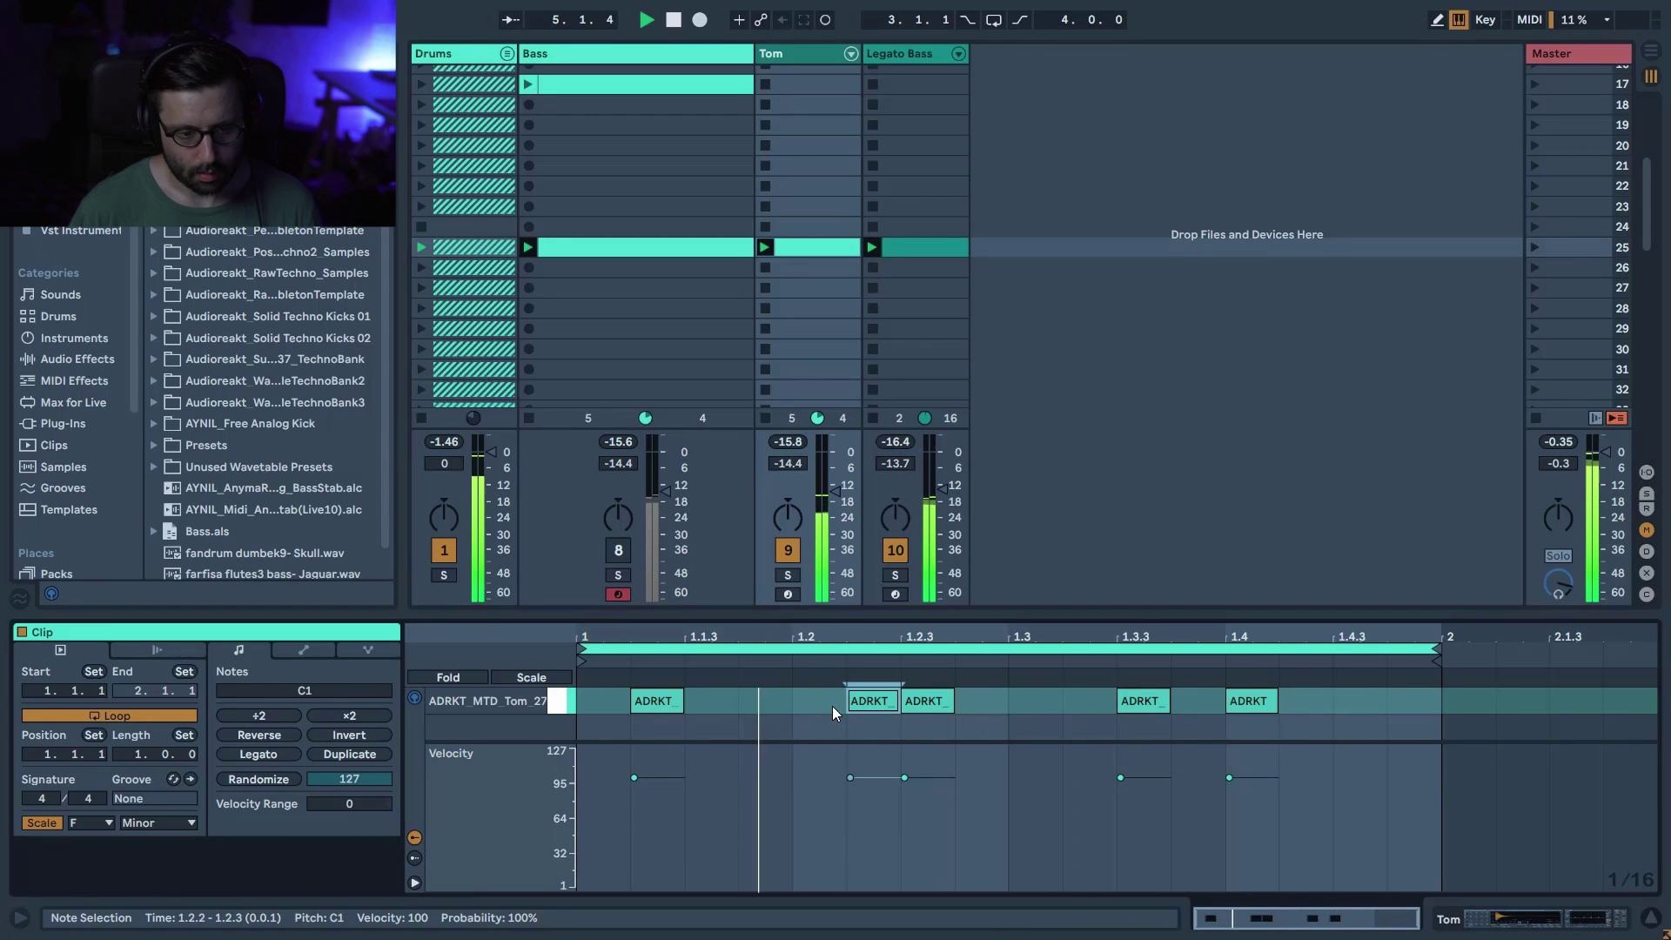
key(Left)
key(Left)
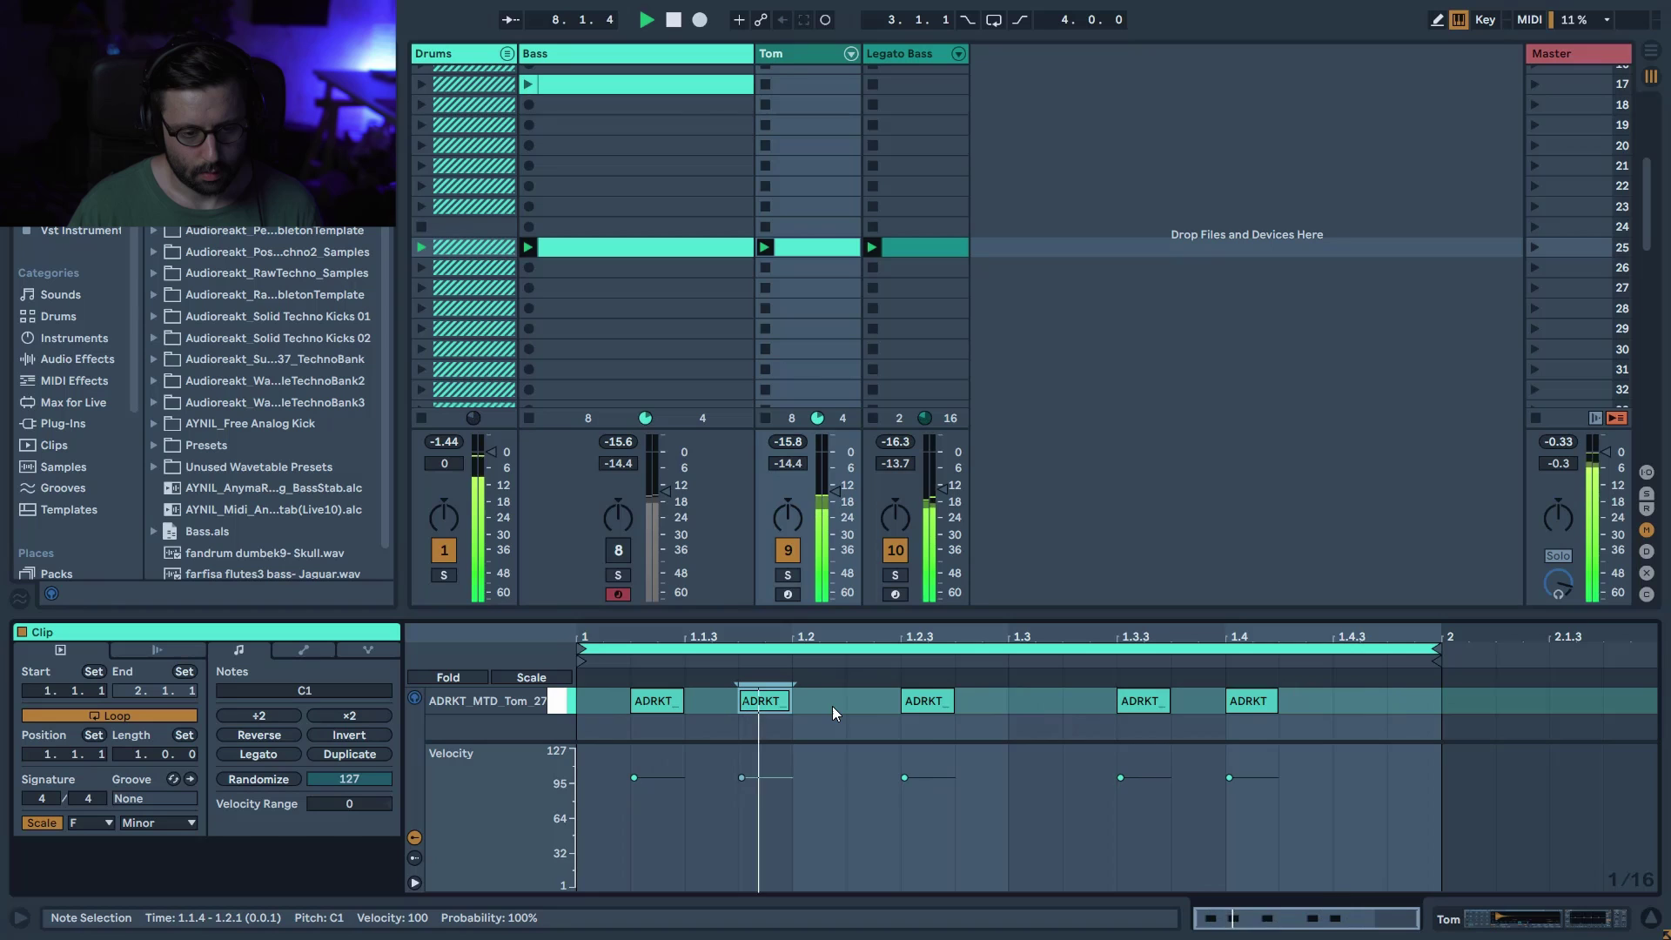
key(space)
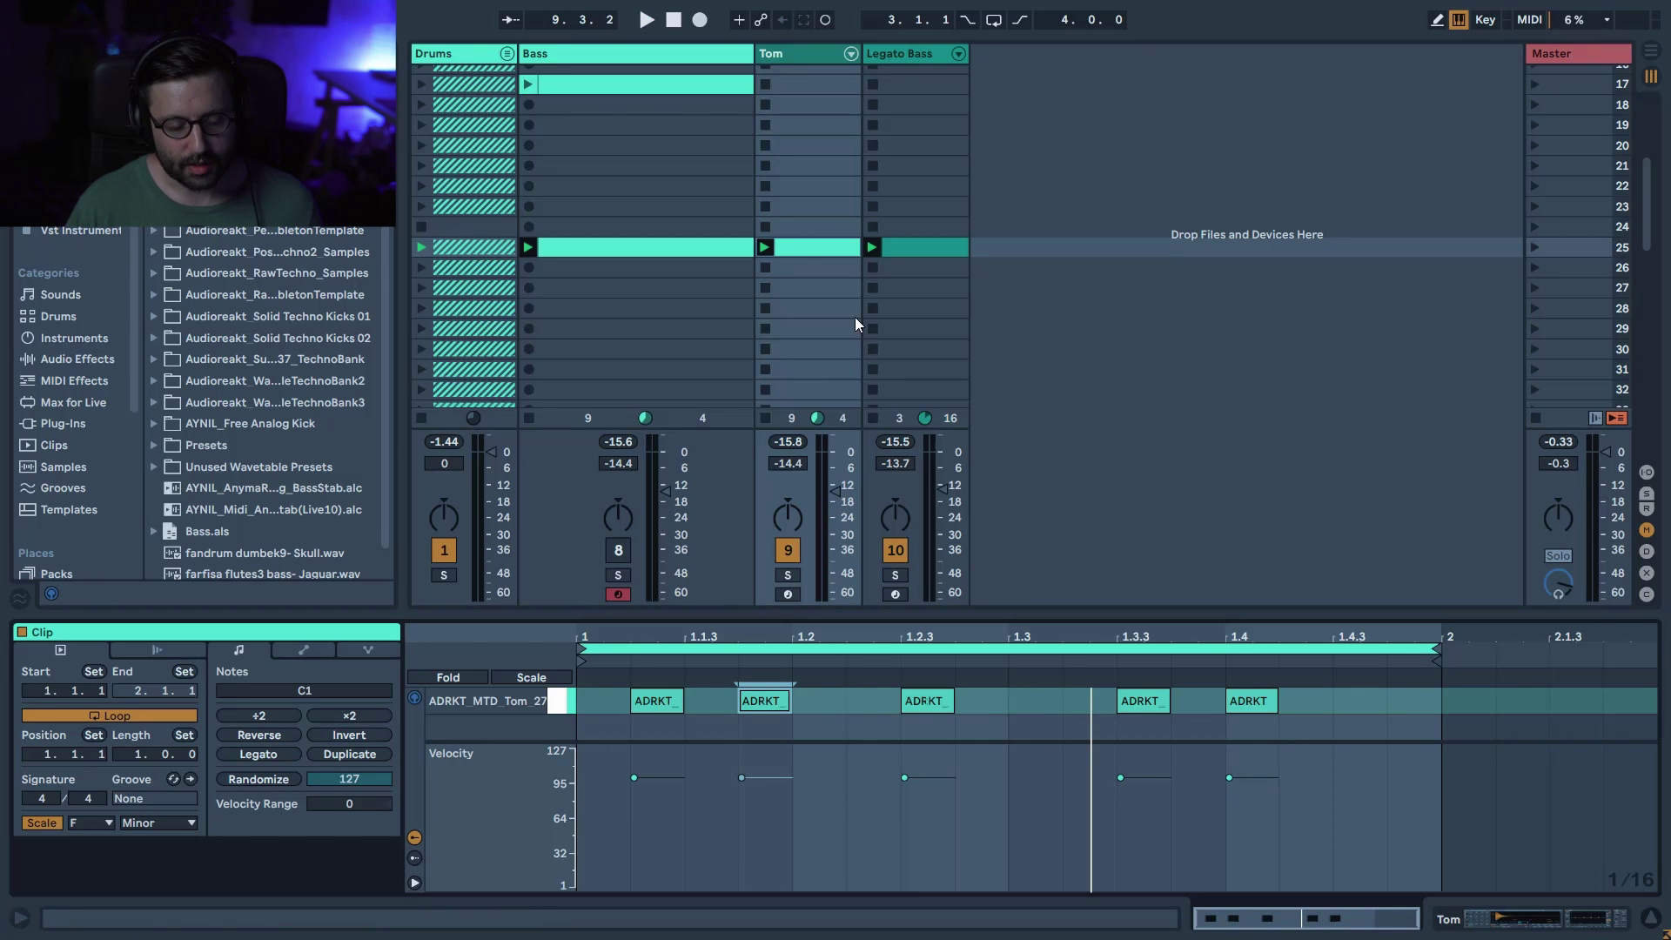
drag(798, 251, 532, 319)
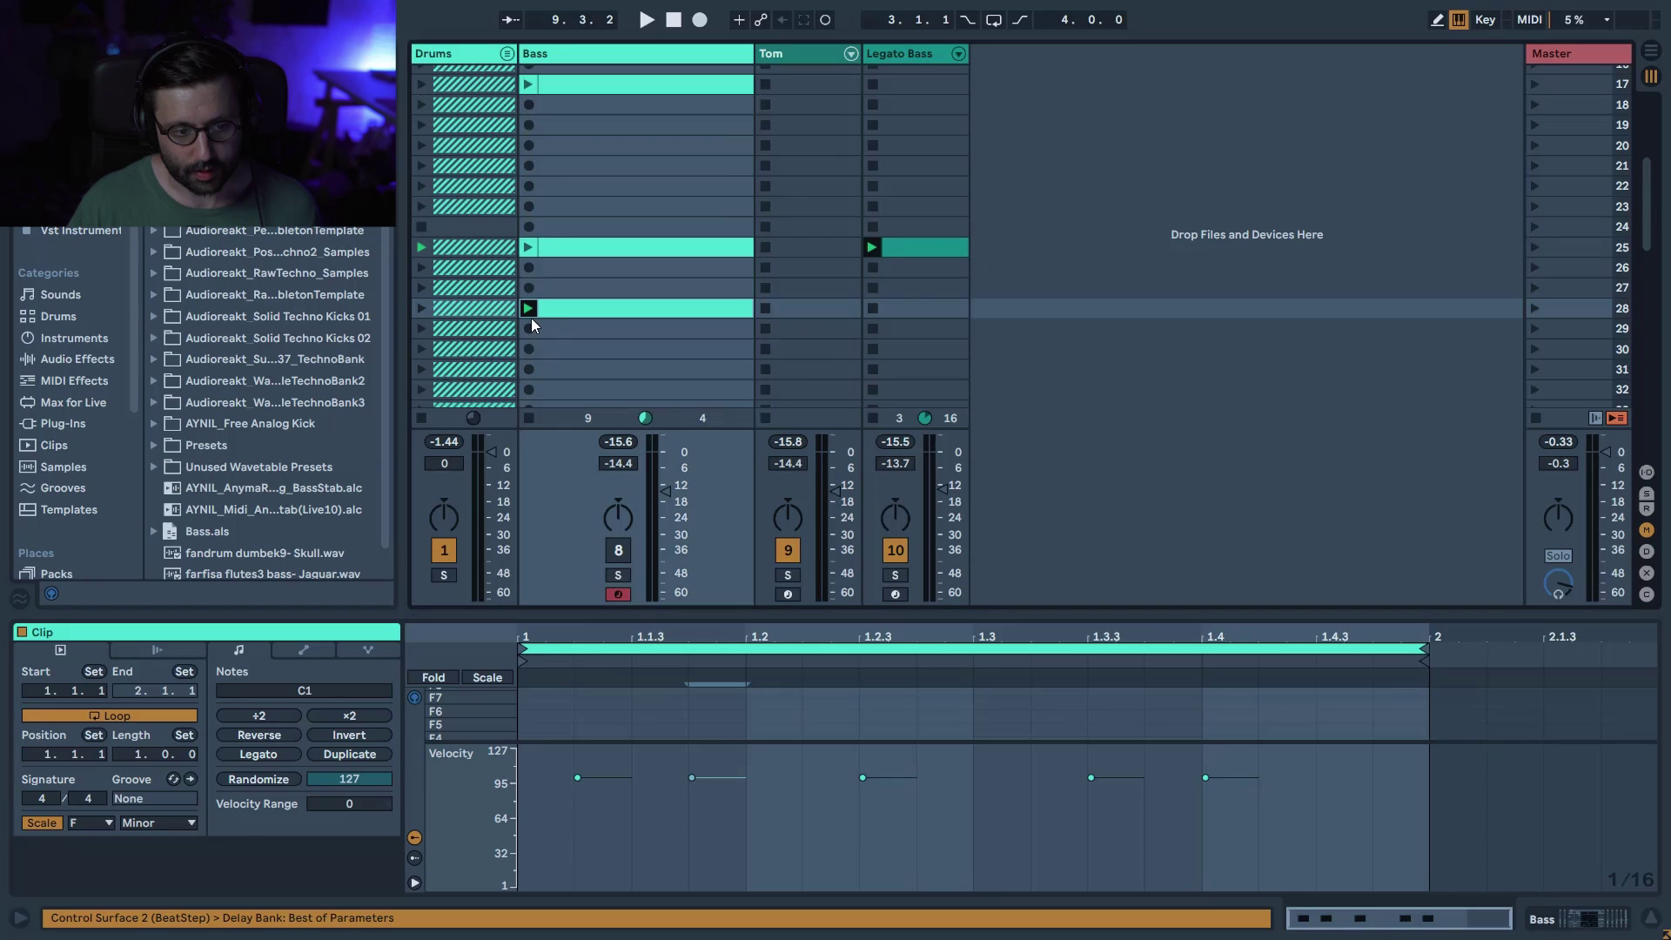
- Re-enable the Bass track, fold the editor to F1, silence Legato Bass, and switch the Bass Delay on
click(619, 546)
click(441, 673)
key(space)
click(905, 551)
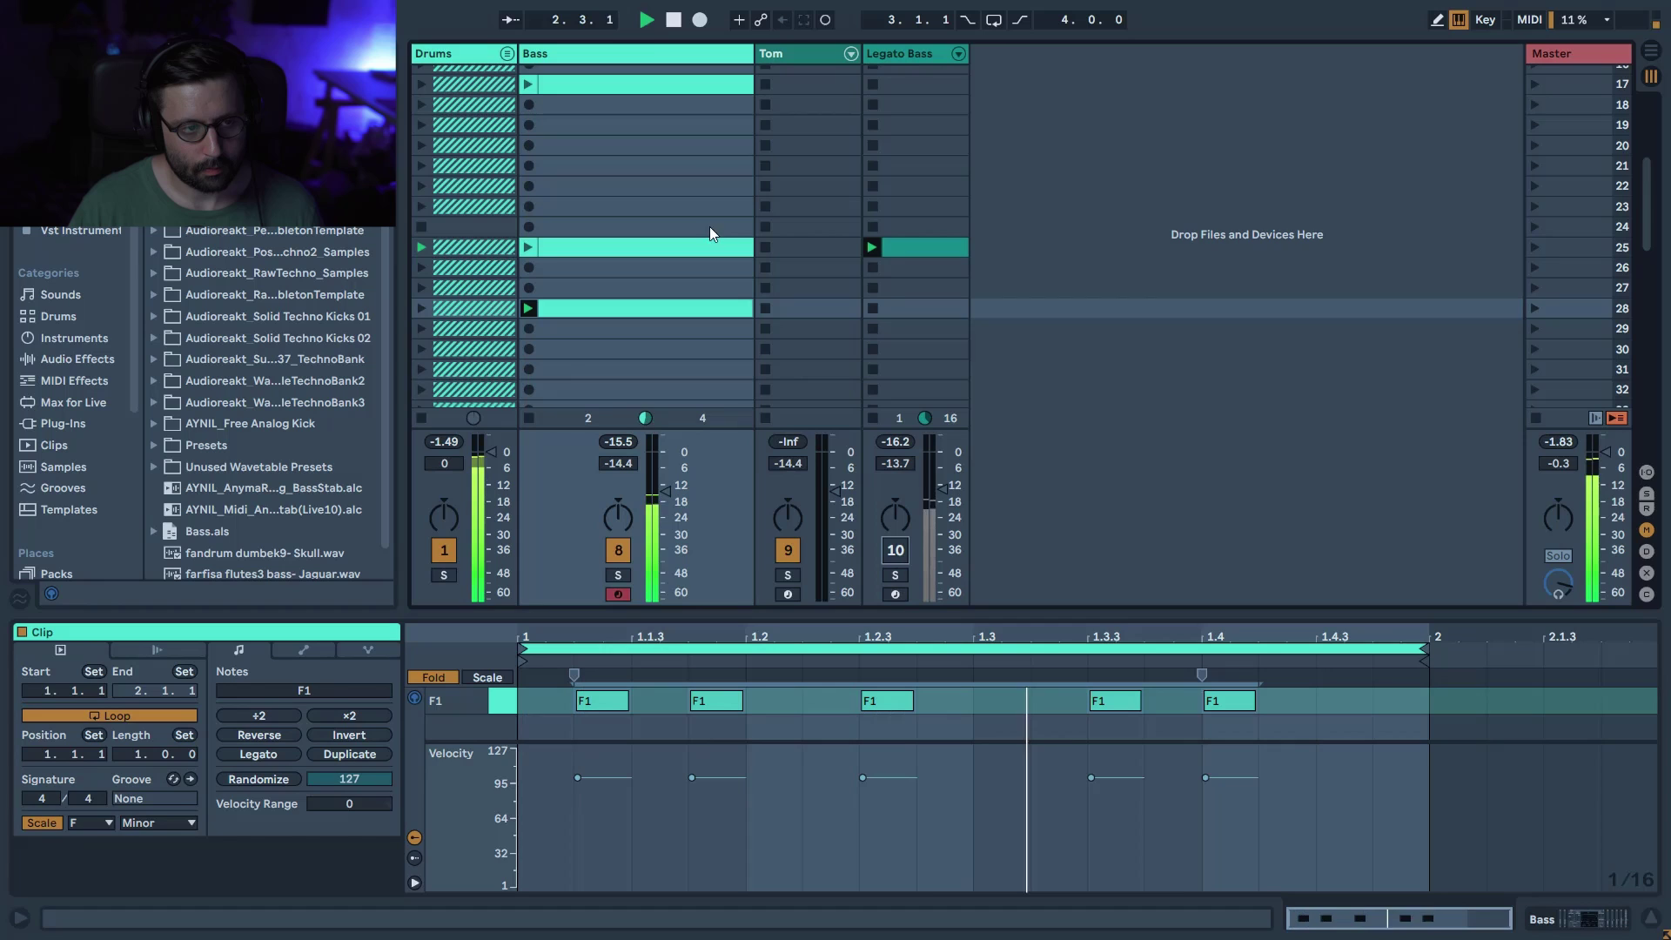
click(621, 54)
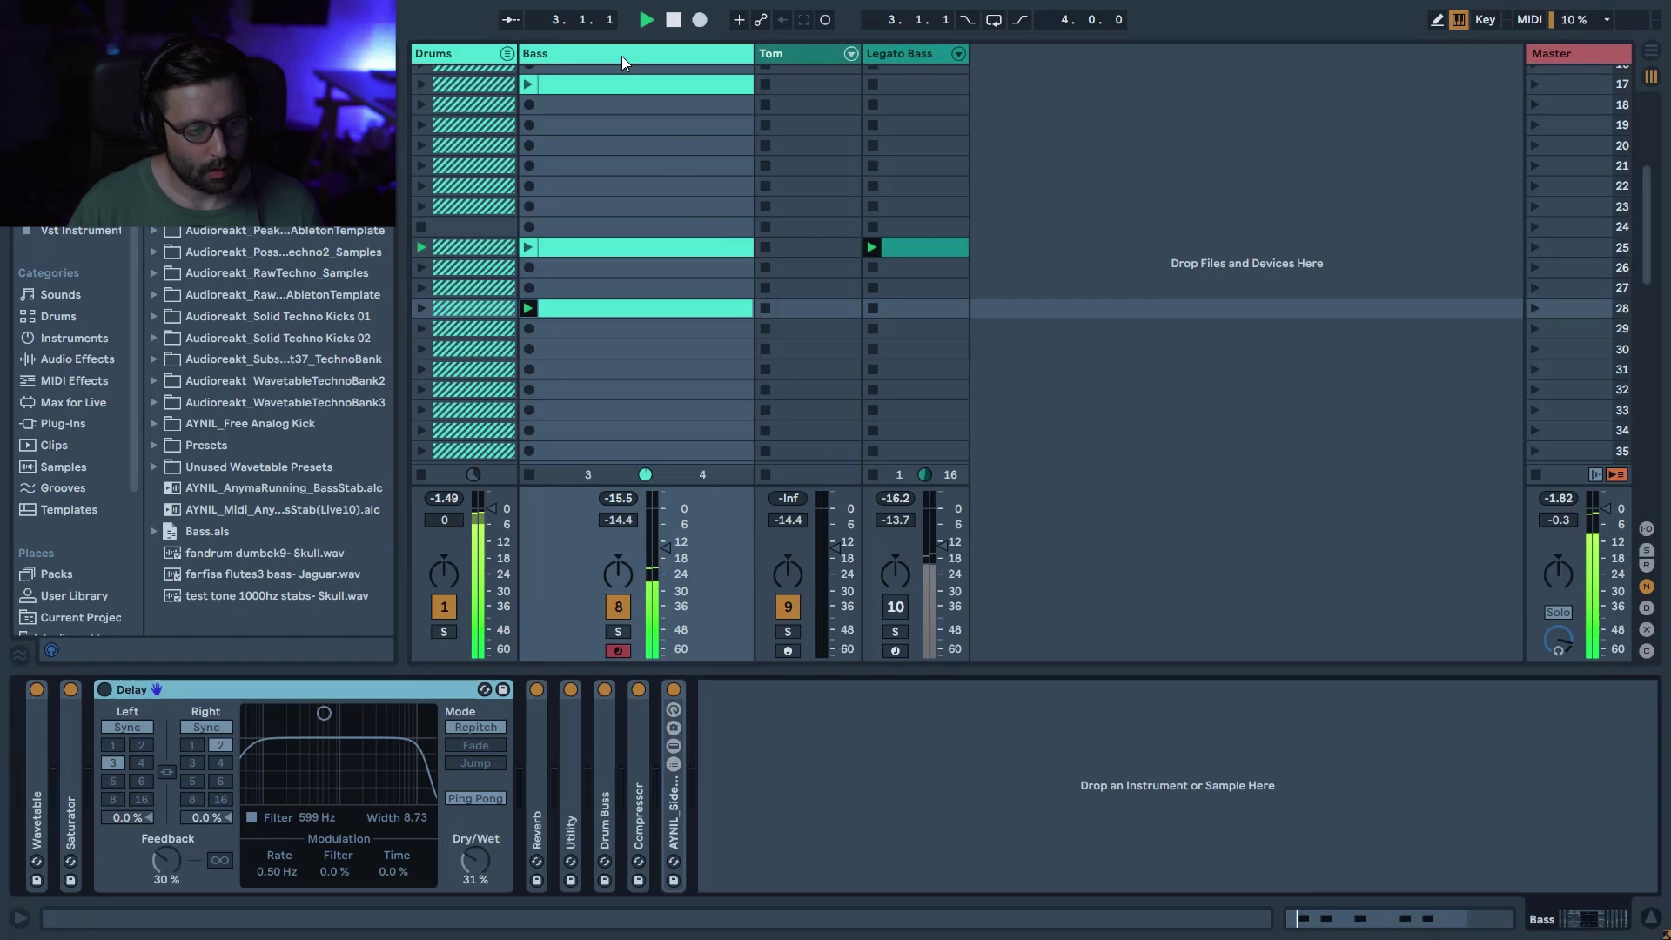
click(105, 689)
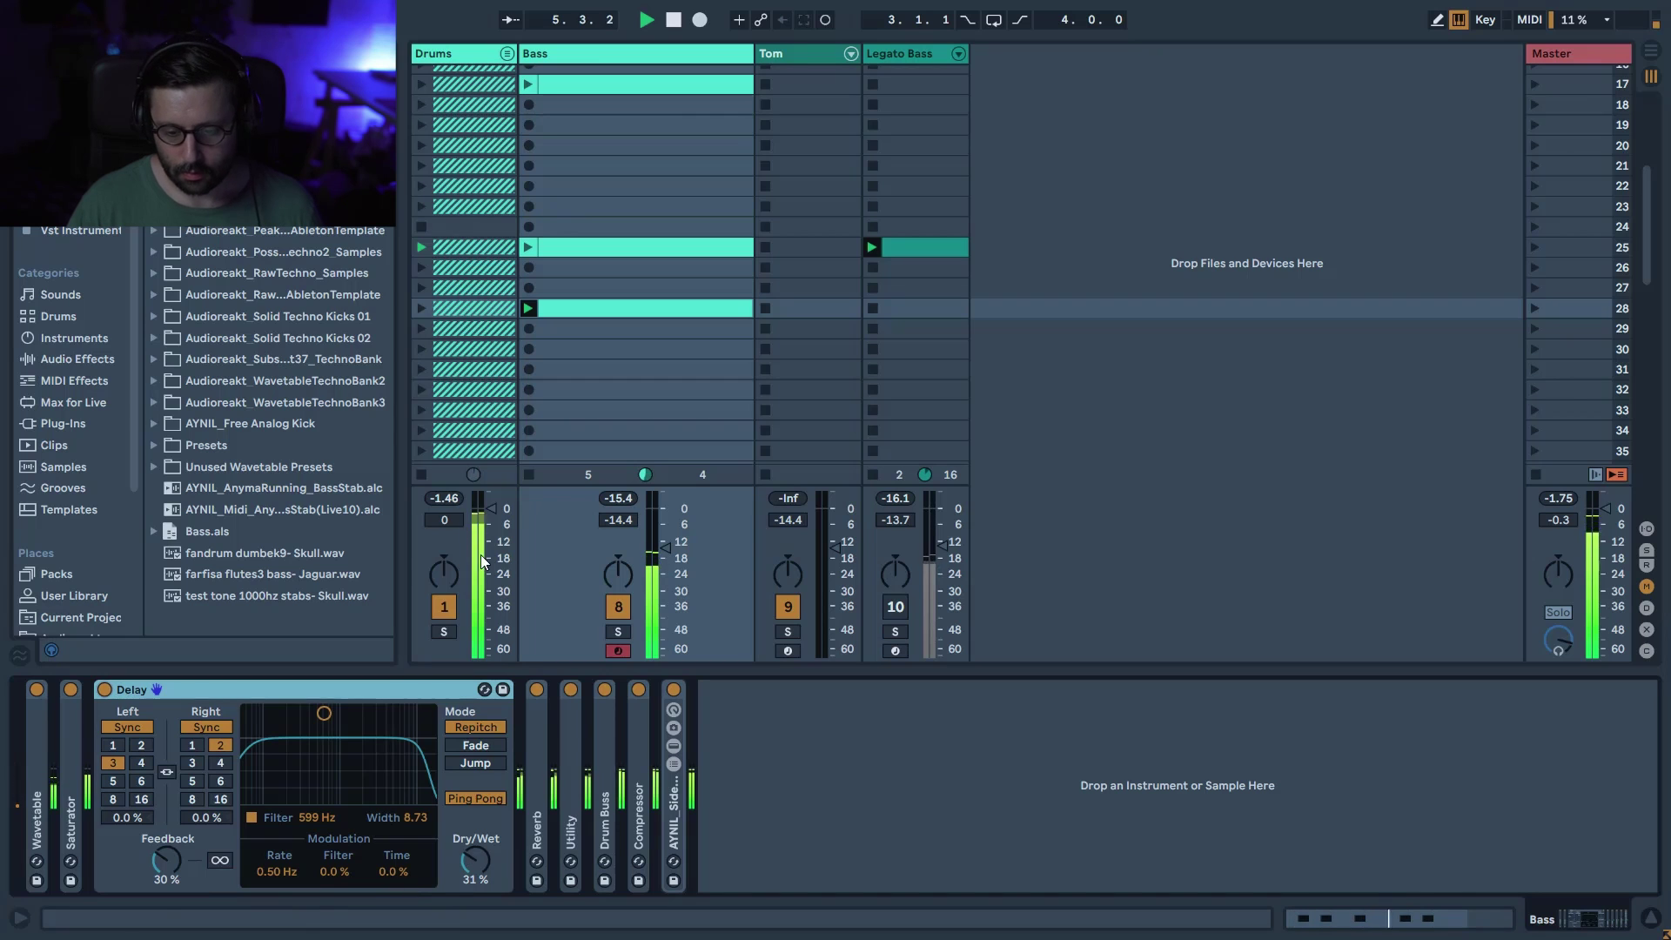
key(space)
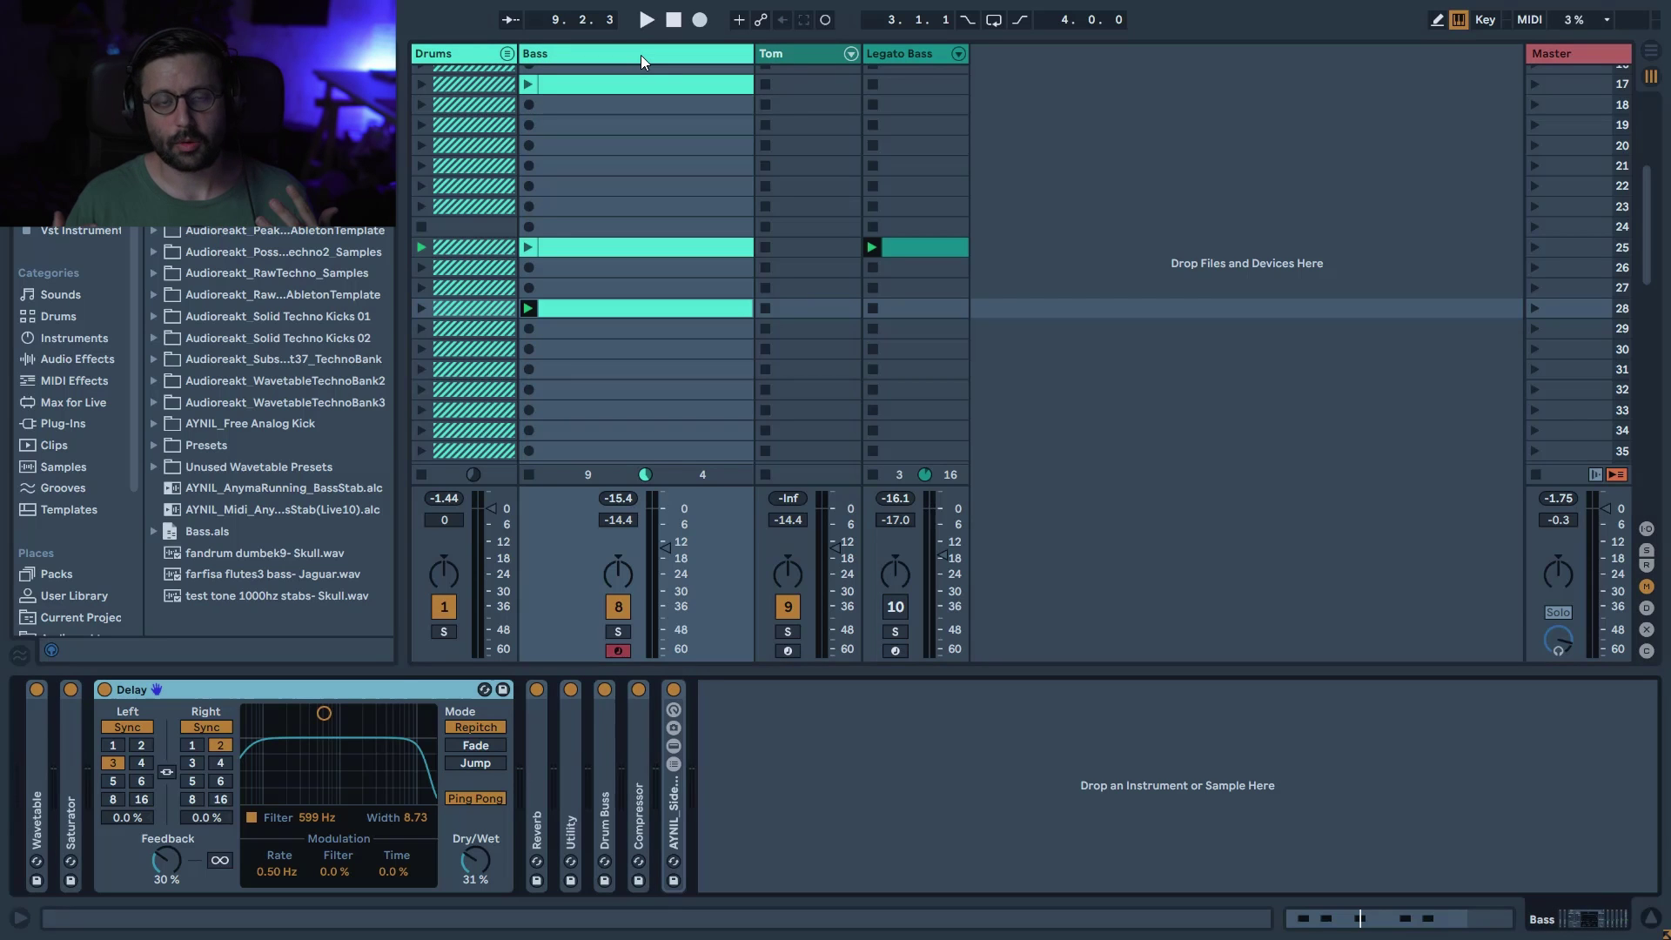
- Fold the Bass track's Delay and expand Wavetable to show its Basic Shapes oscillator and 79.1 Hz filter
double_click(101, 692)
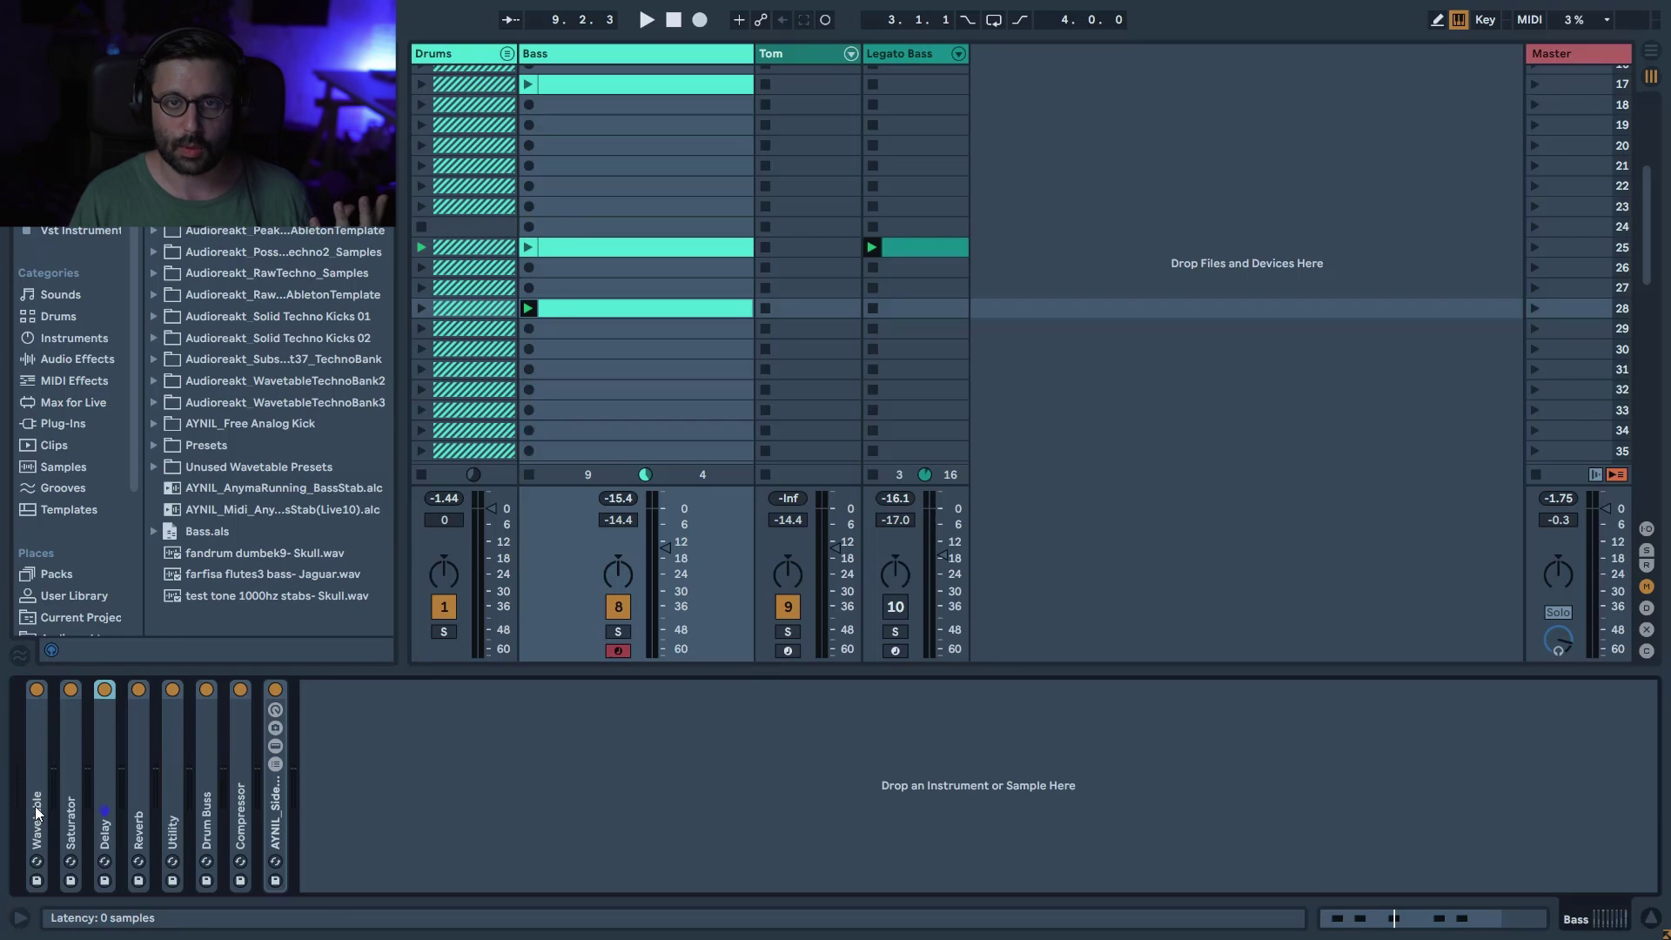
double_click(35, 806)
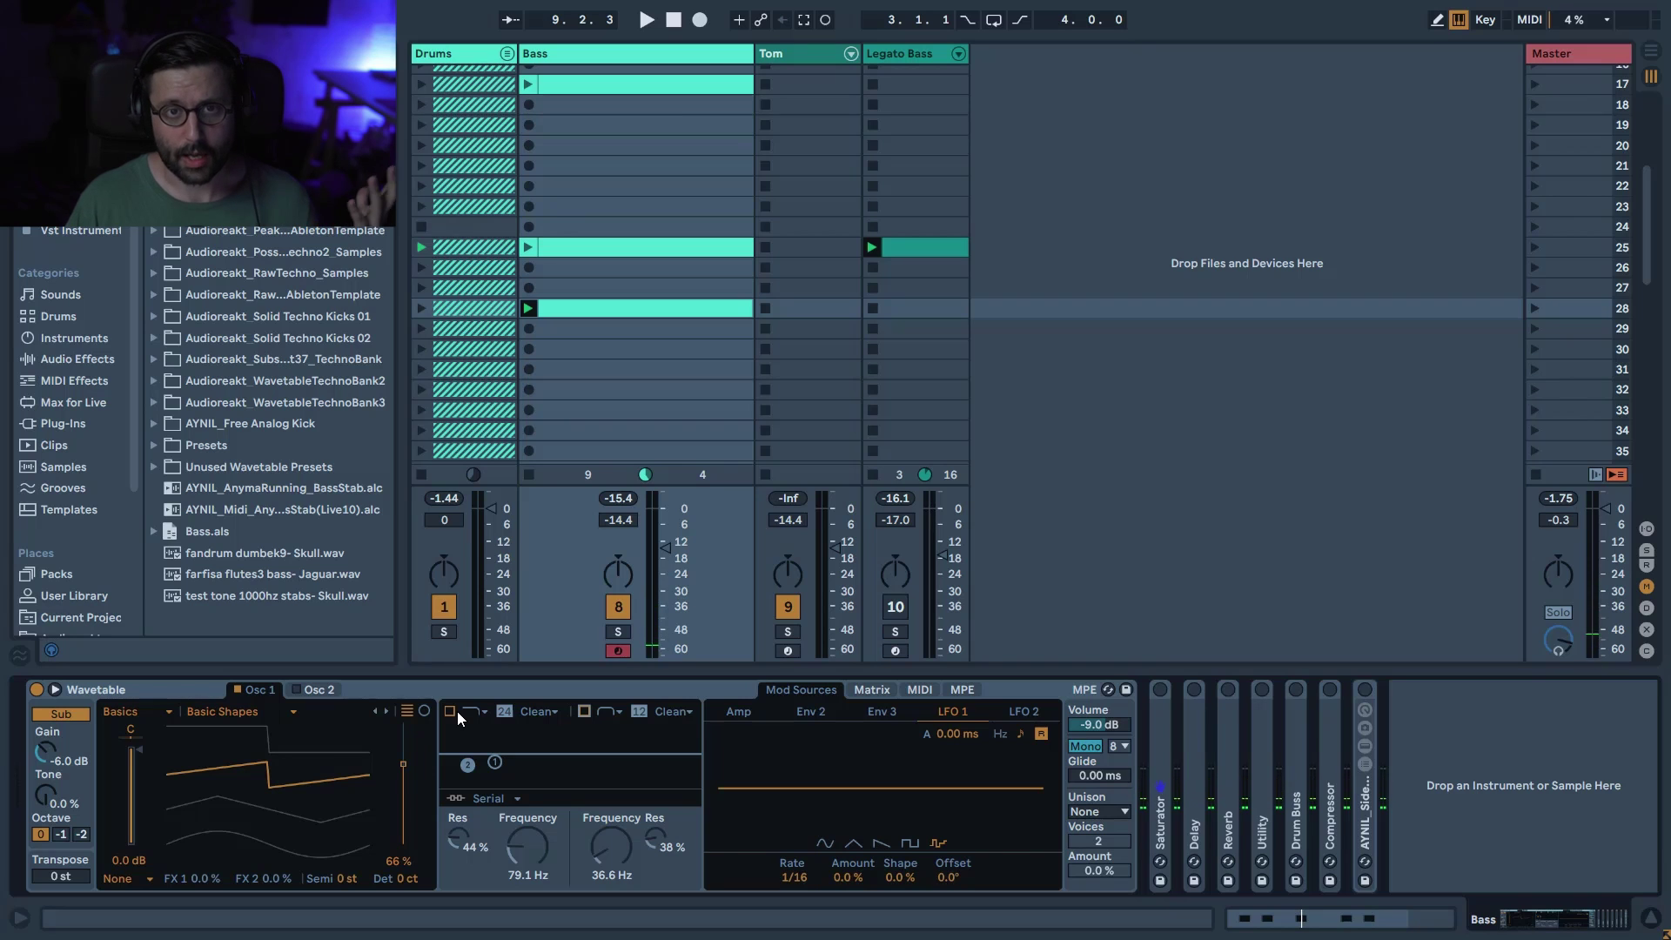
- Enable Wavetable's Filter 1 and set the Env 2 peak to 55 %
click(457, 712)
click(810, 711)
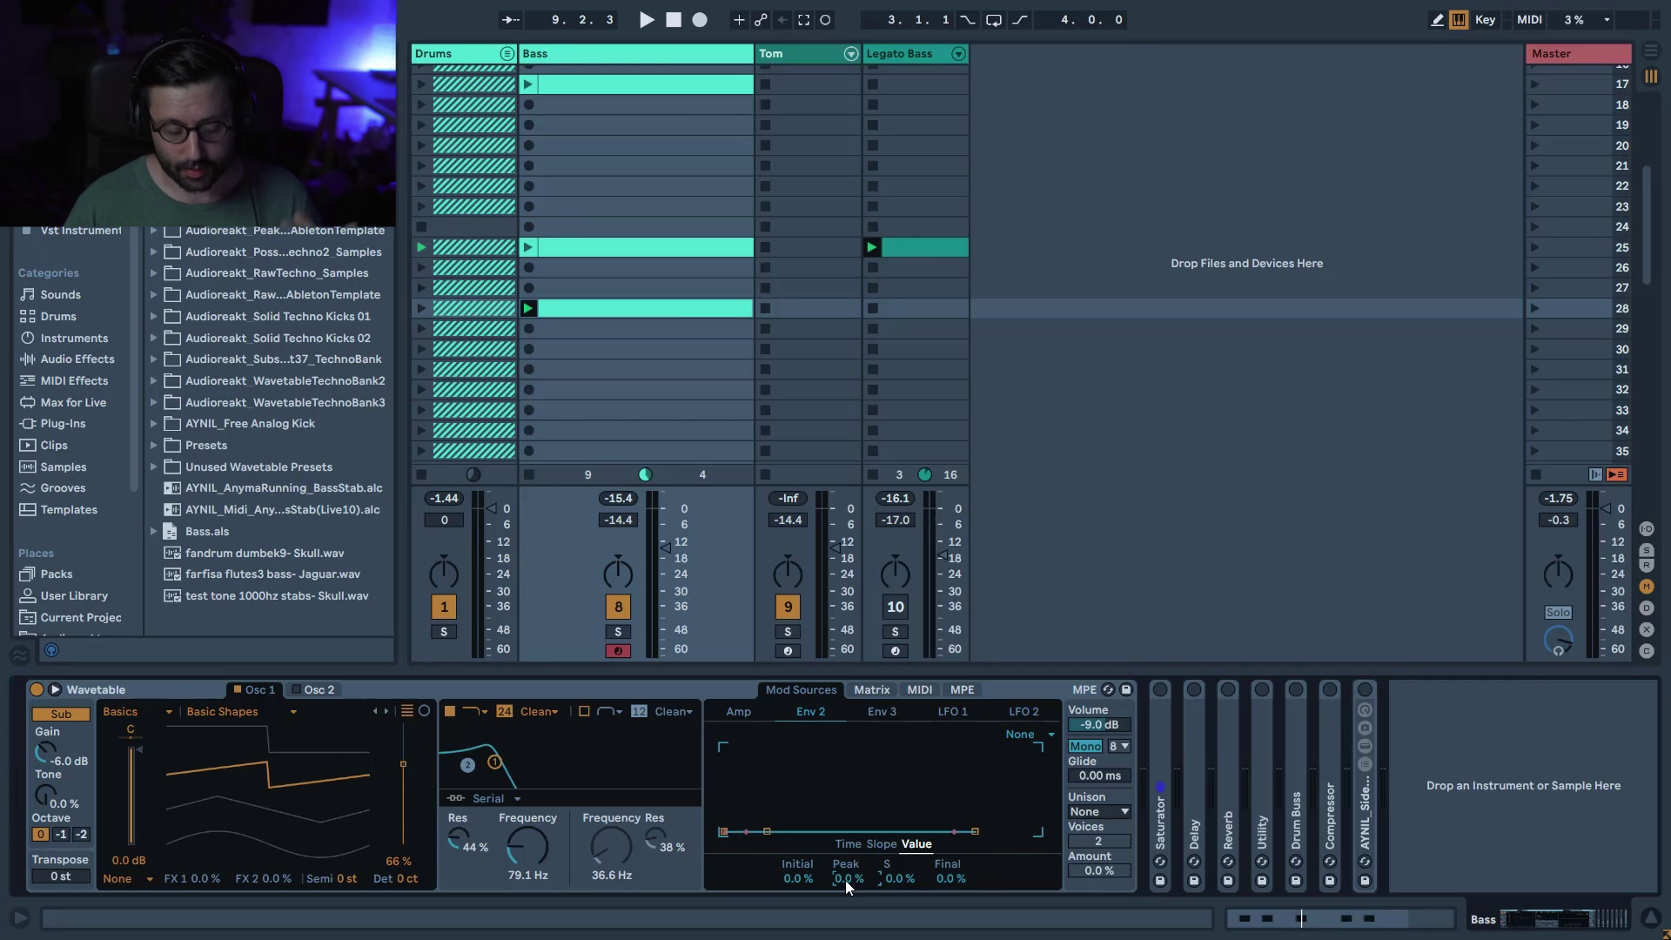
key(Return)
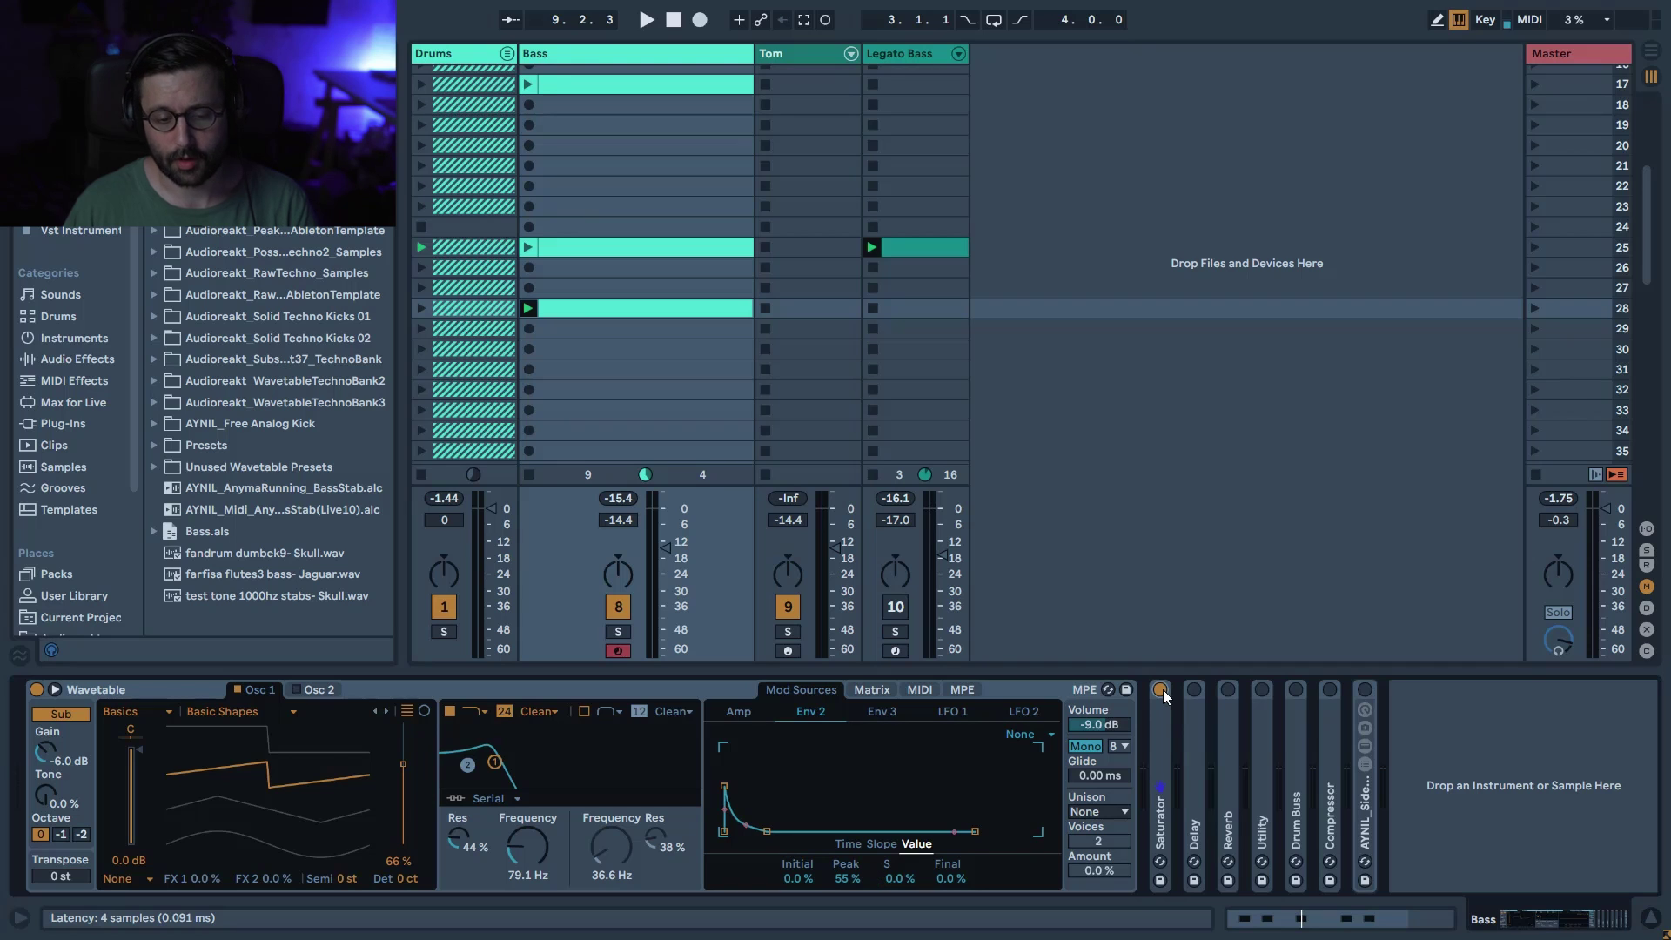
- Switch on the Reverb, Utility and sidechain devices on the Bass track
click(1227, 689)
click(1263, 690)
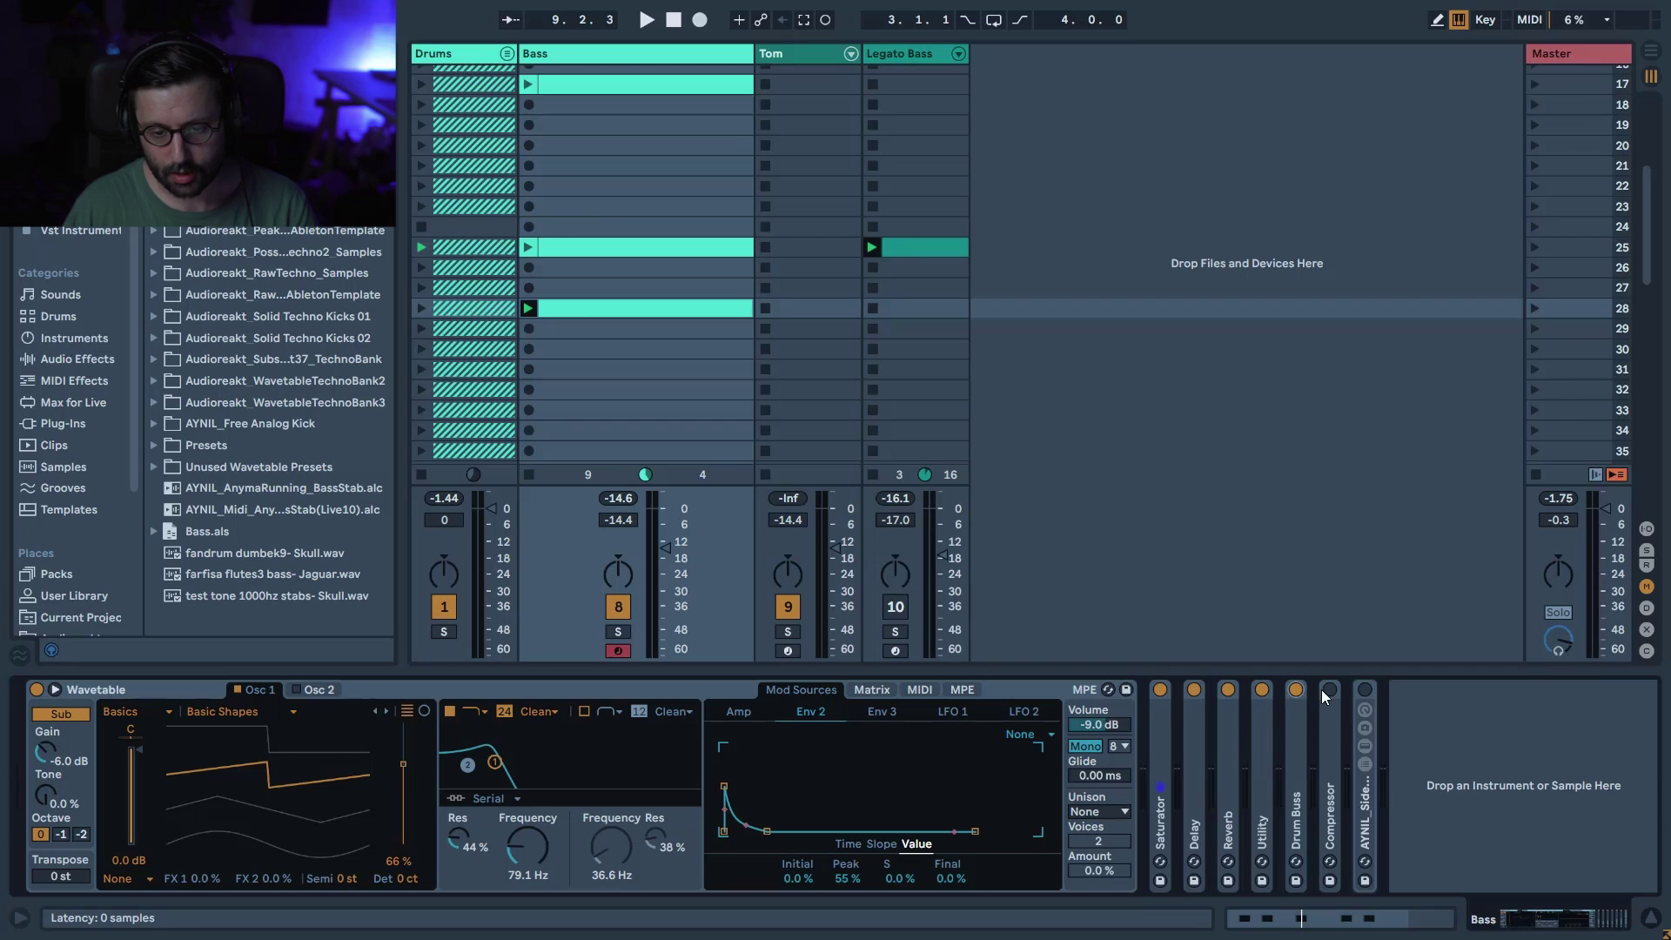
click(1364, 690)
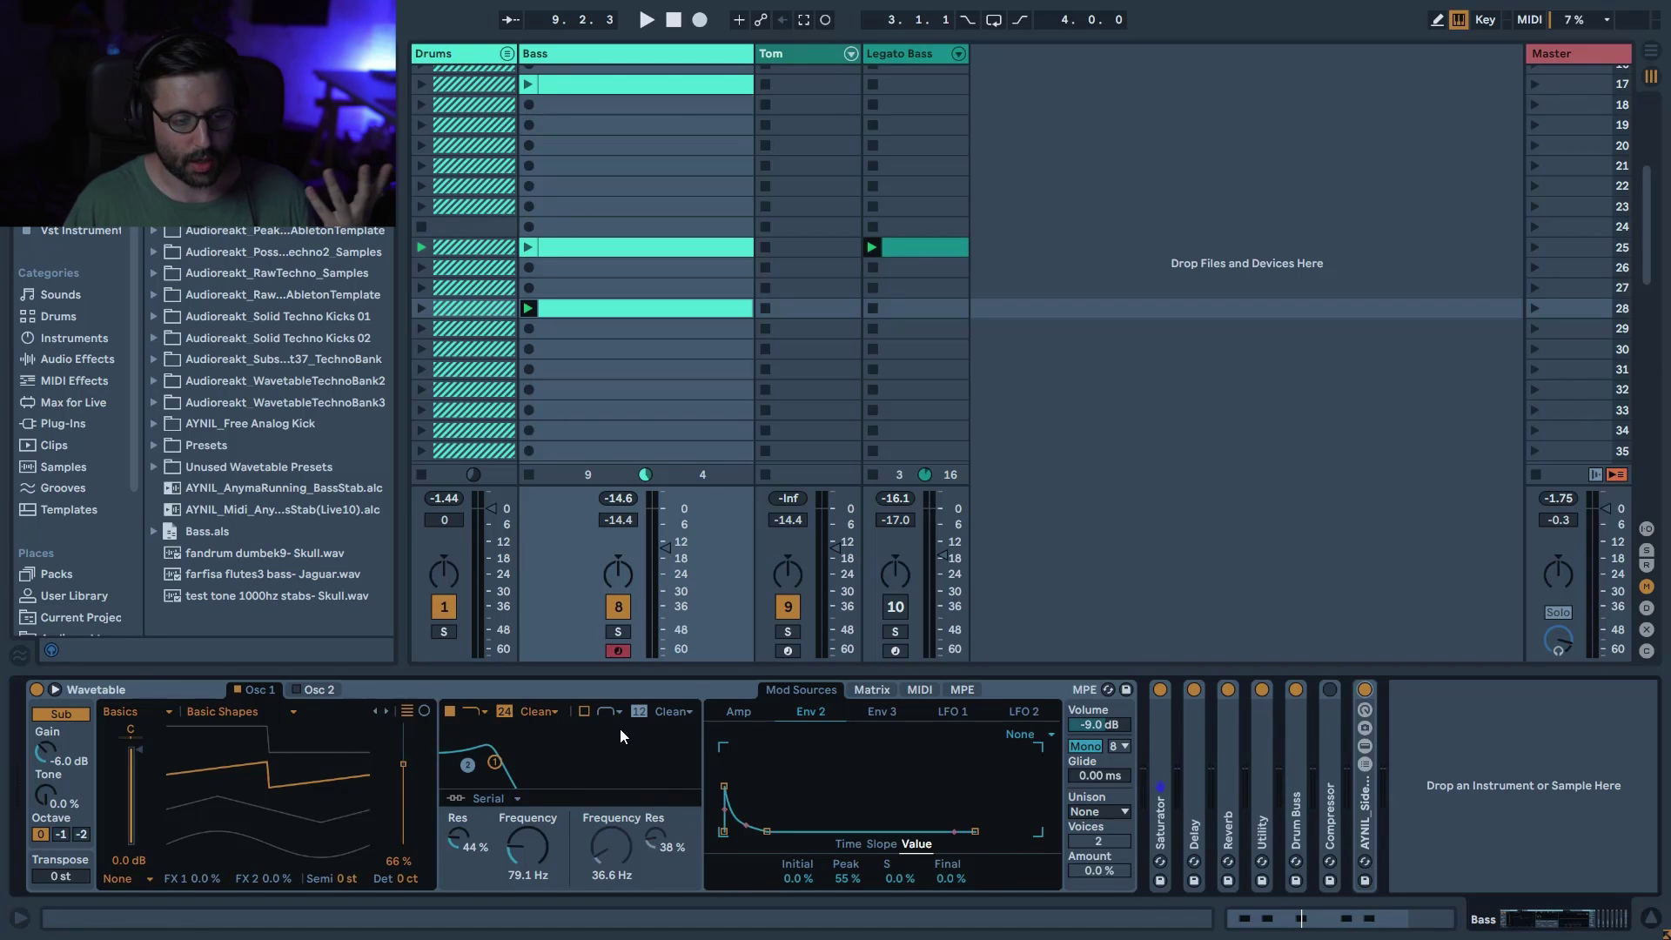
- Turn on Wavetable's Filter 2 so both filters shape the bass sound
click(584, 712)
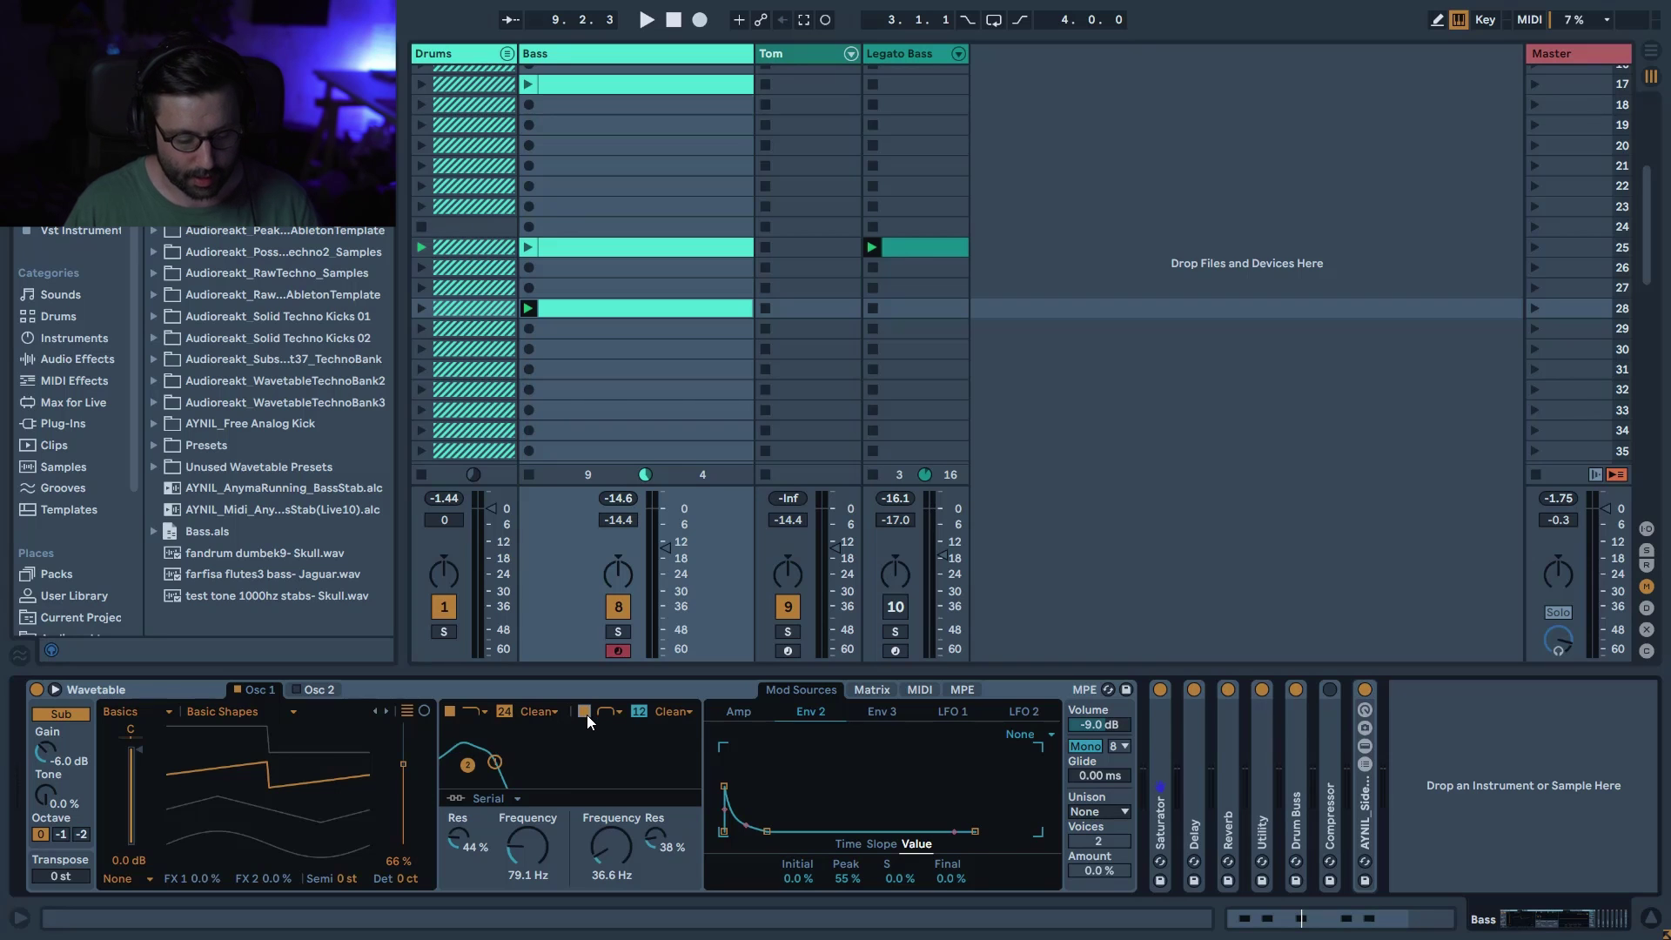